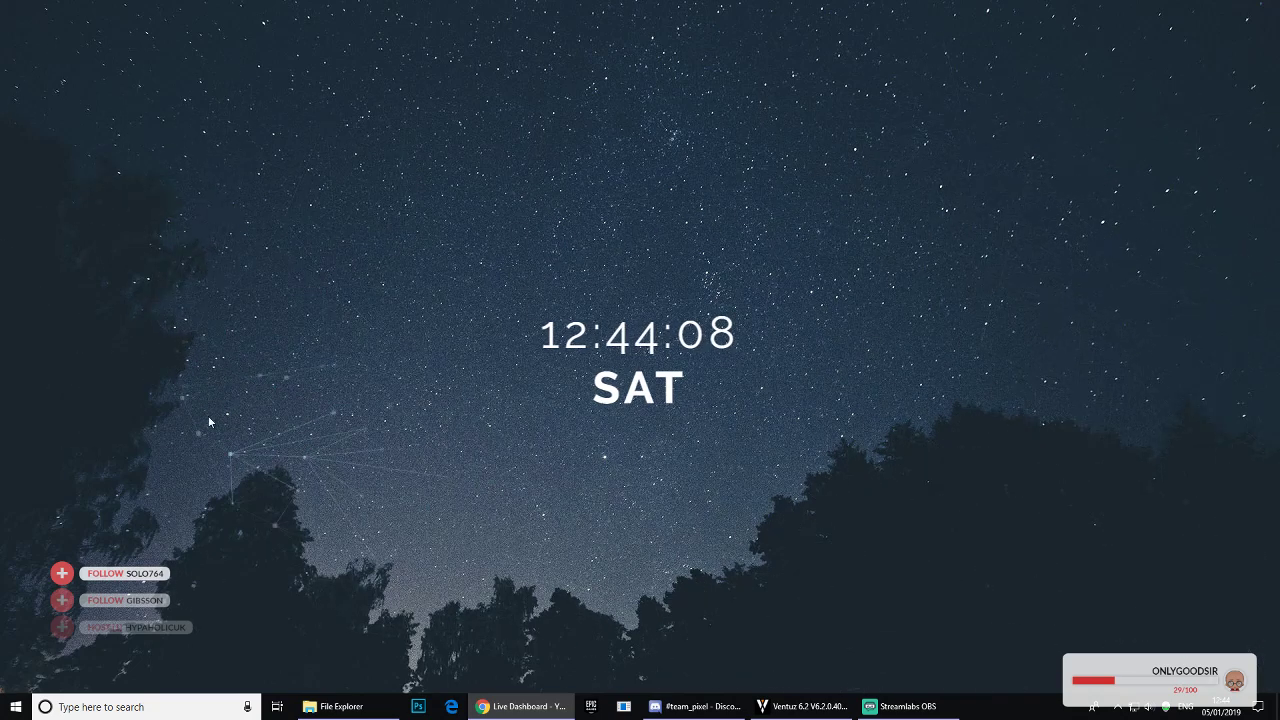
# Step: Switch to Ventuz and, in the Random Nexus Renderer example, set MinDistance 0.0369, MaxDistance 0.3636, Triangles Bias 14, Edges Bias 29 and a higher Edge Count
pyautogui.click(800, 705)
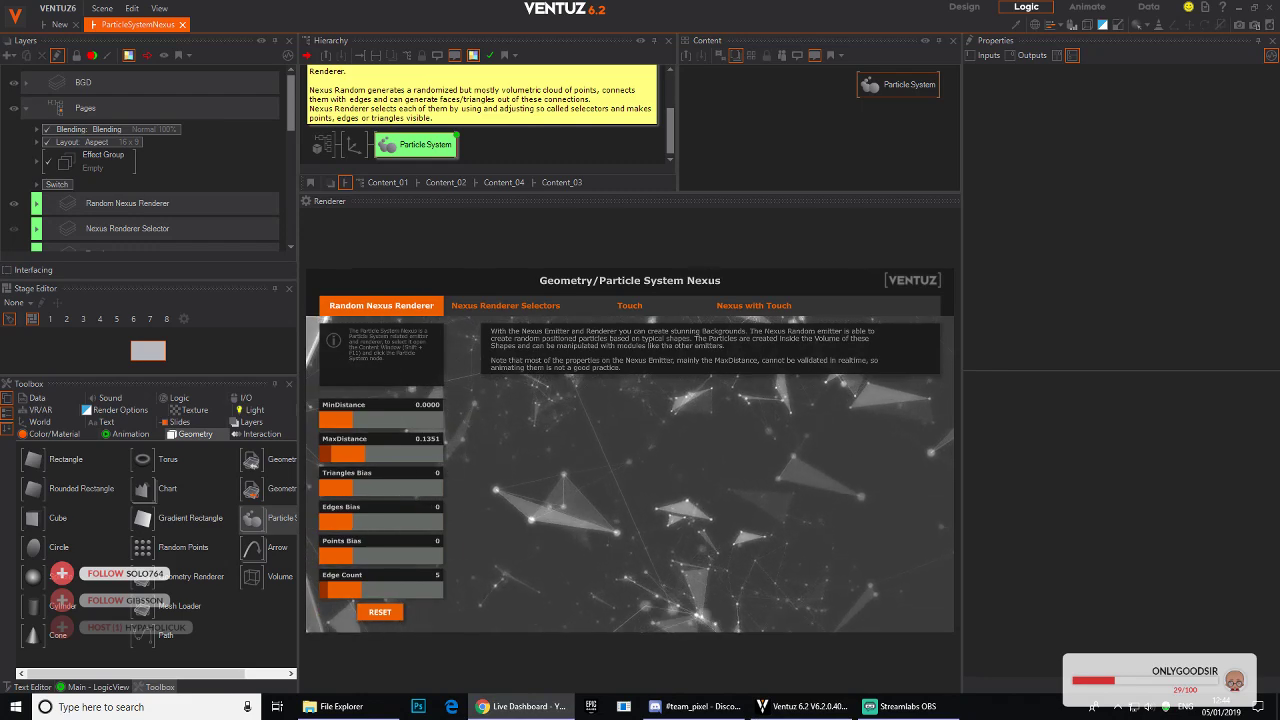
pyautogui.click(360, 428)
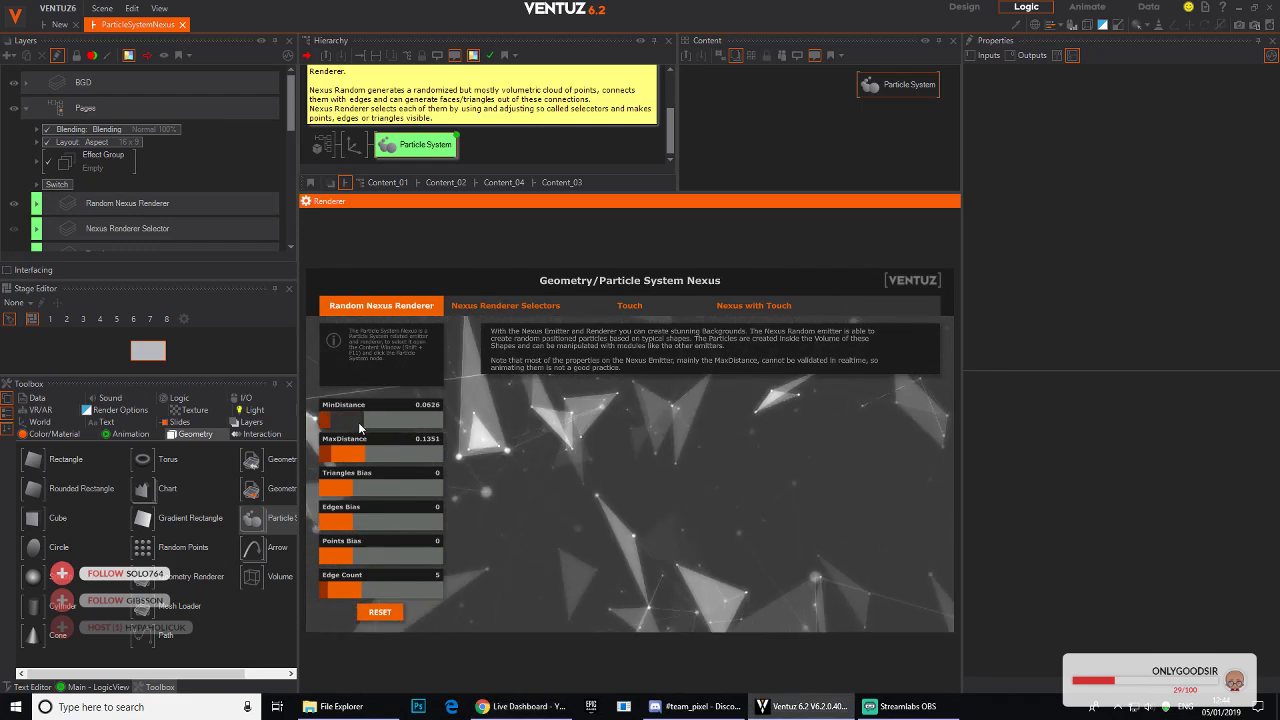
pyautogui.click(354, 432)
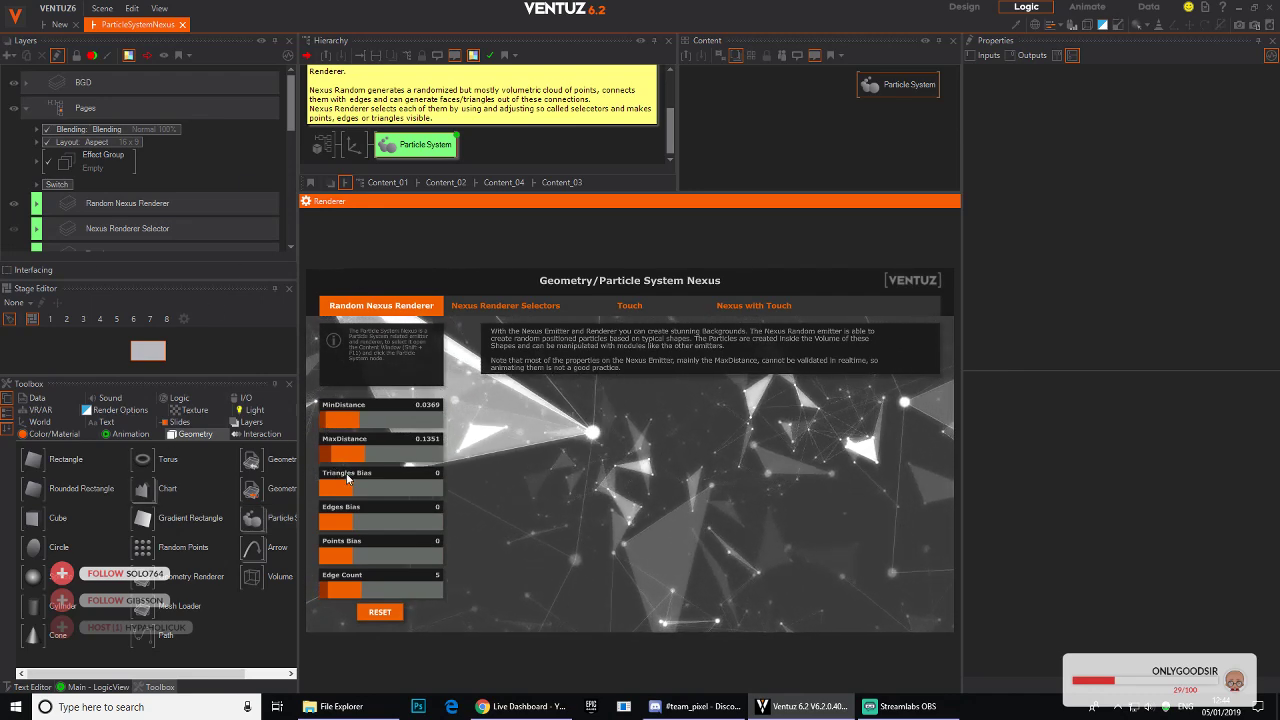
pyautogui.click(414, 455)
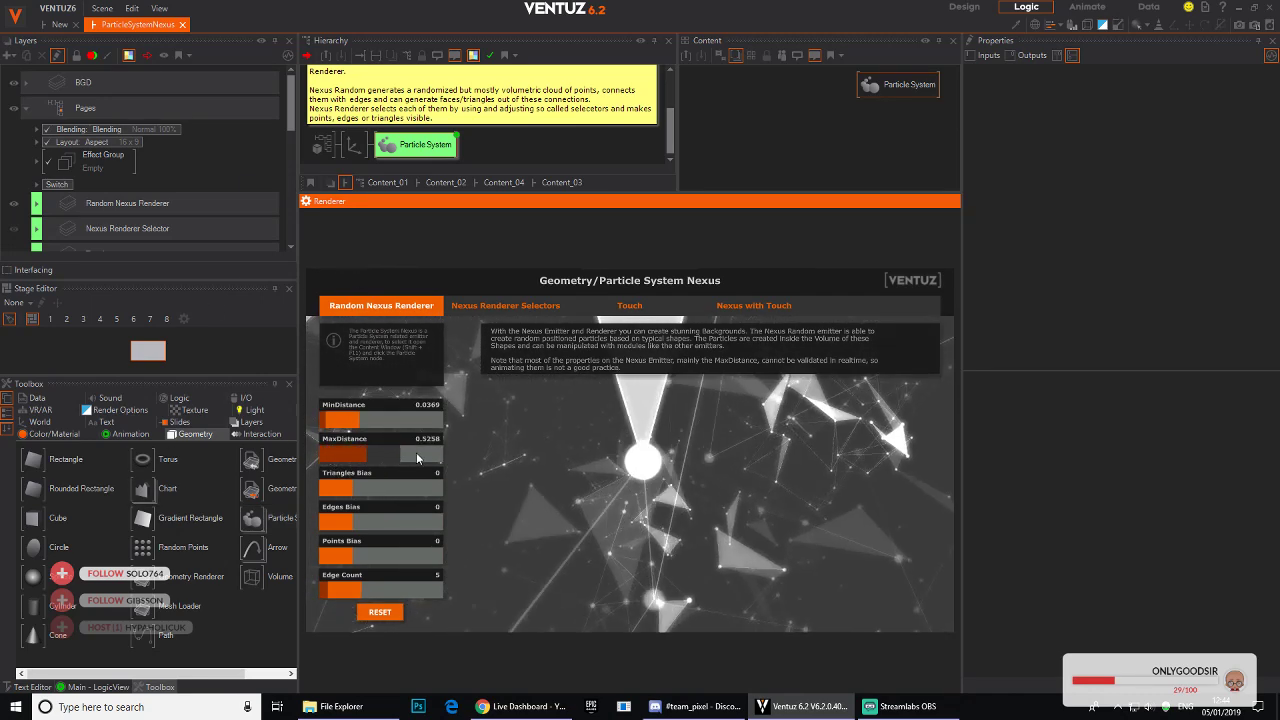
pyautogui.moveTo(417, 455); pyautogui.dragTo(336, 592)
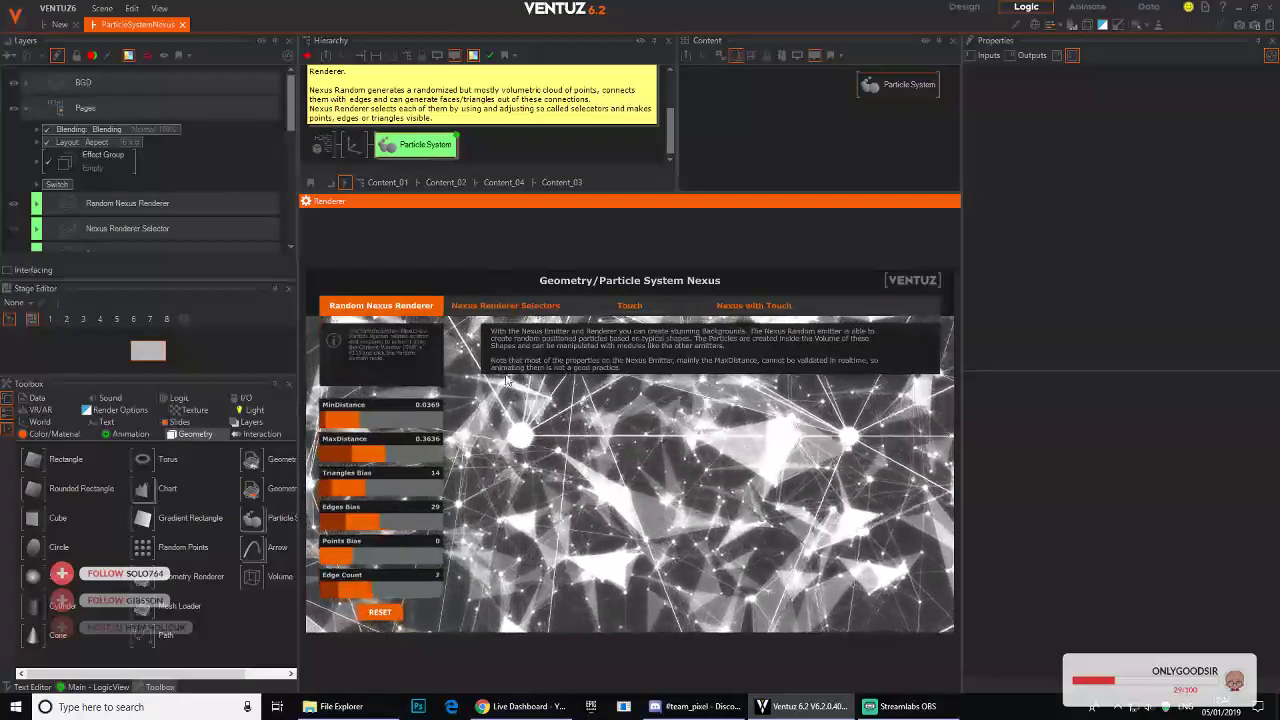
# Step: View the Nexus Renderer Selectors example, advance its wave type, and check the example scenes offered for the Particle System
pyautogui.click(505, 305)
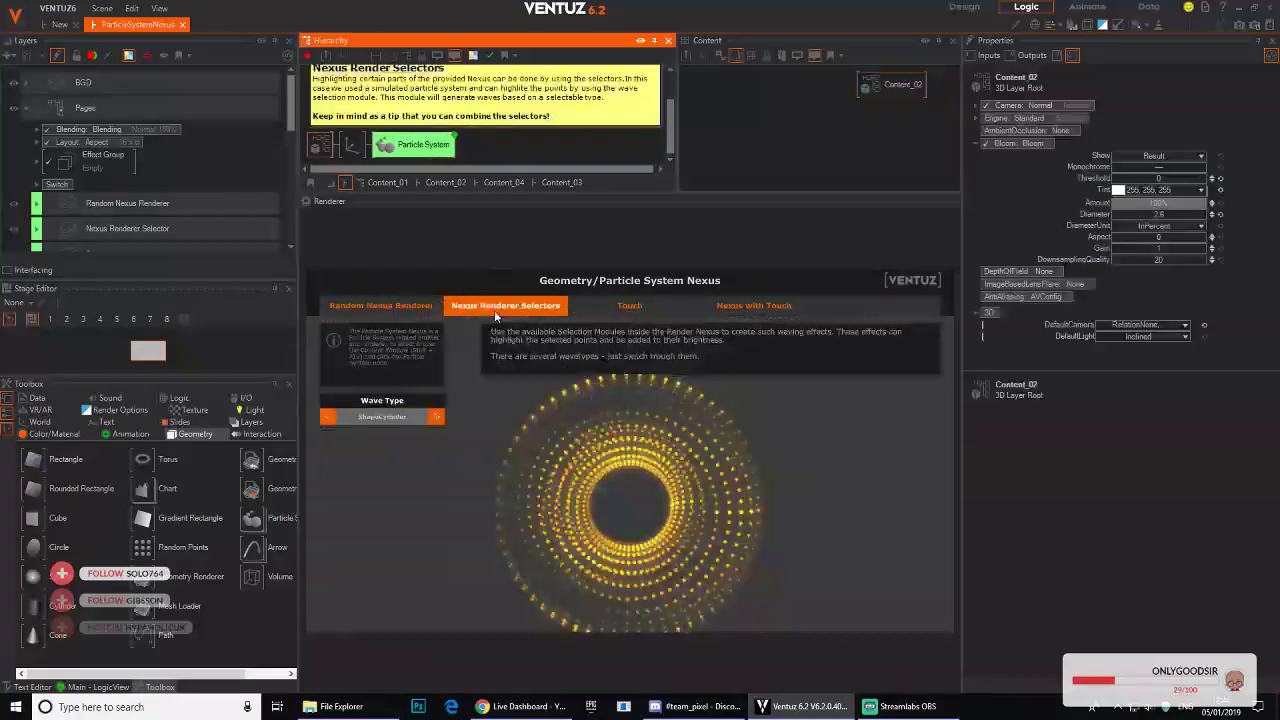
pyautogui.click(435, 417)
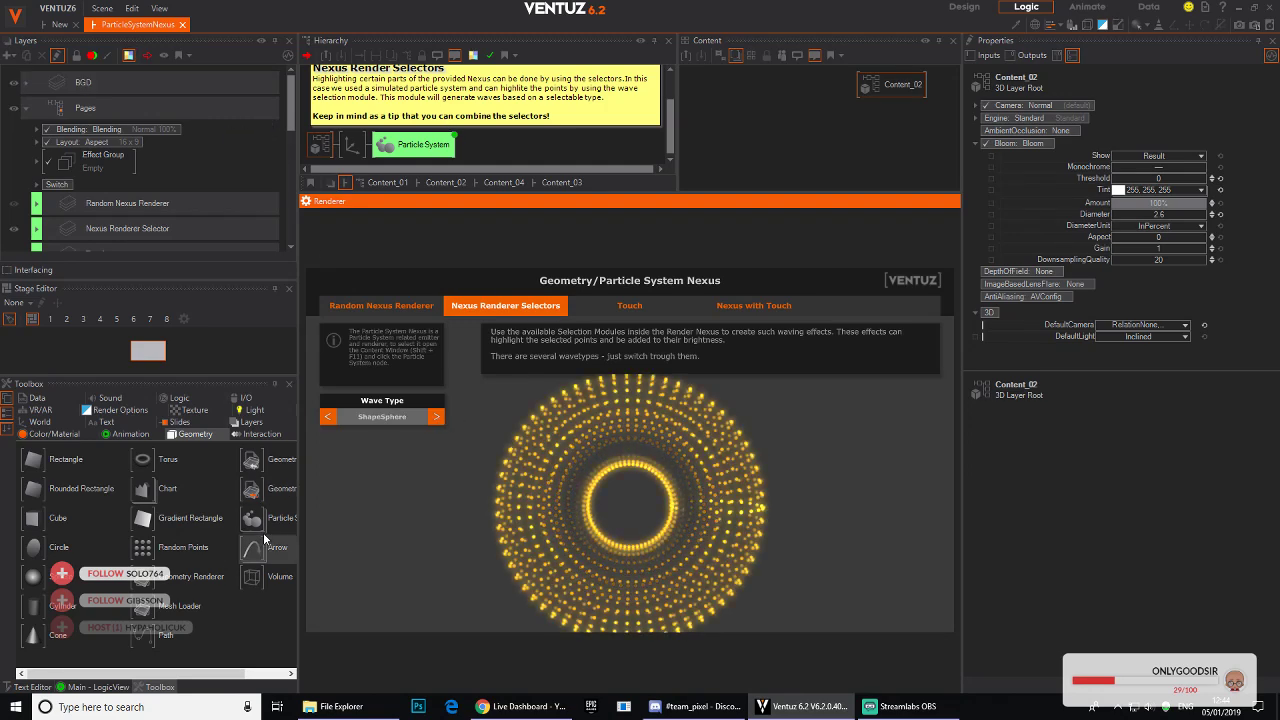
pyautogui.moveTo(257, 533)
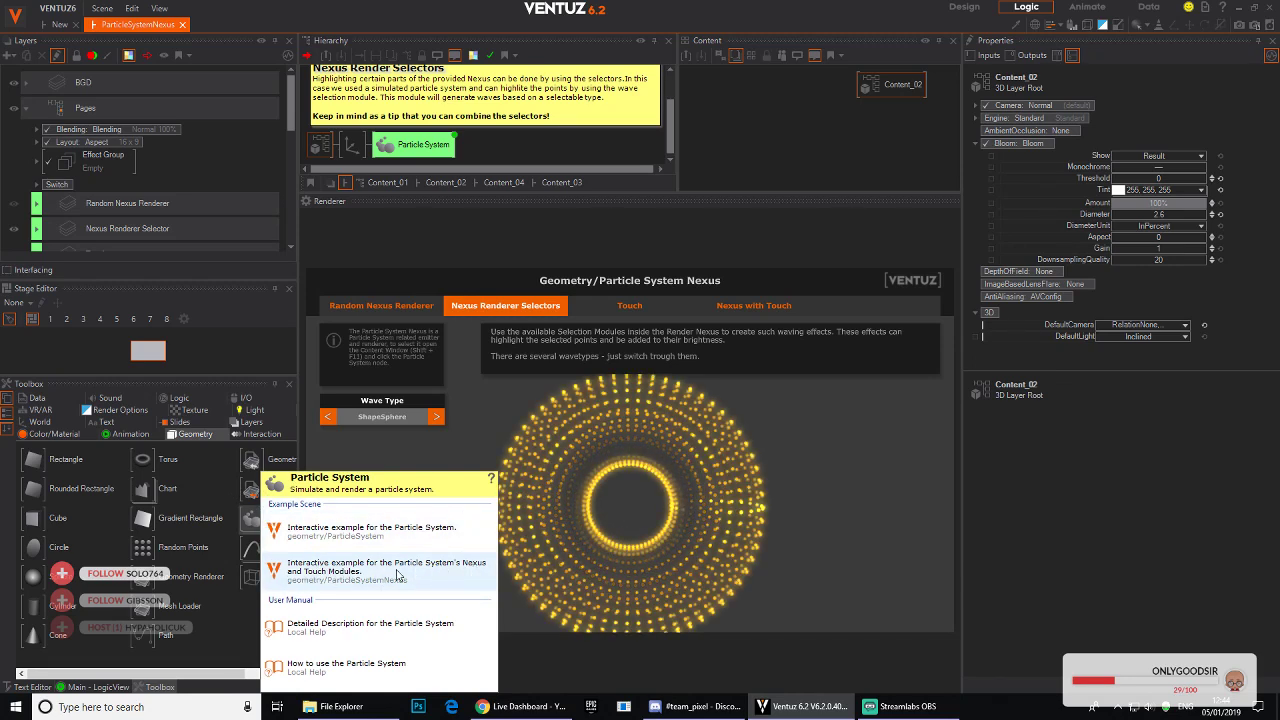
# Step: Try the Touch example by picking numbered particles to change the selected image
pyautogui.click(622, 305)
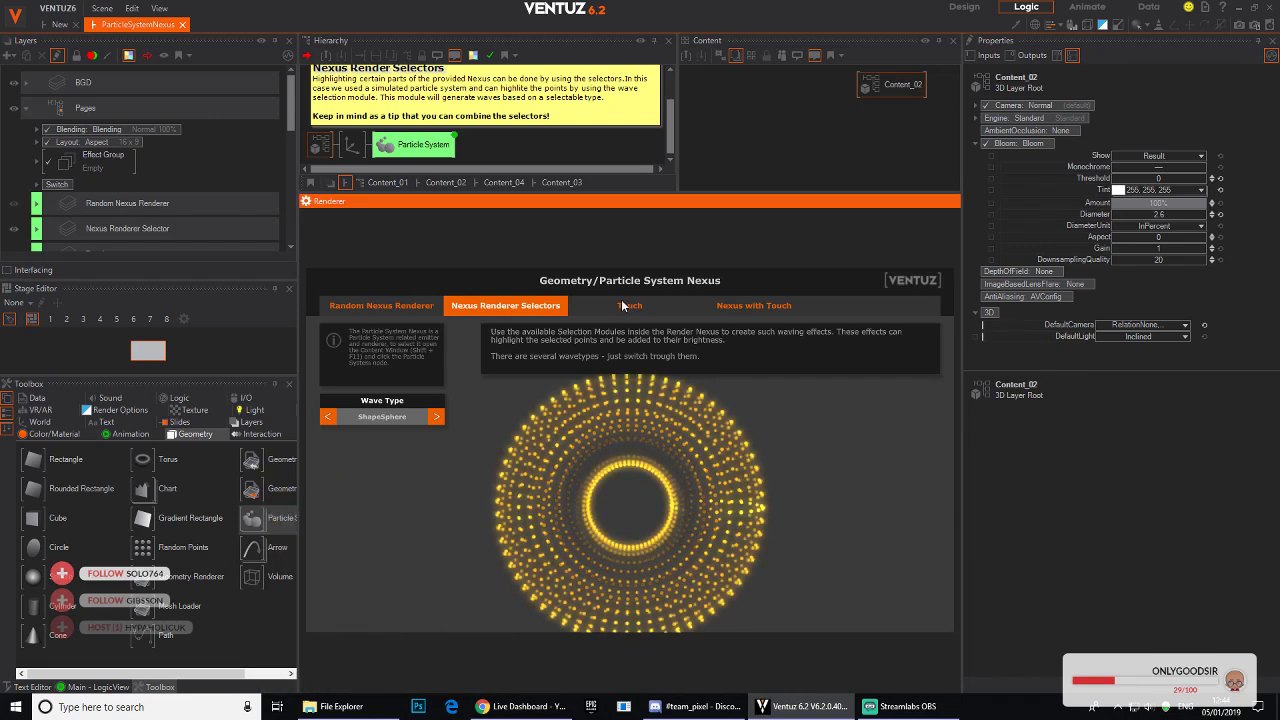
pyautogui.click(623, 307)
pyautogui.click(619, 494)
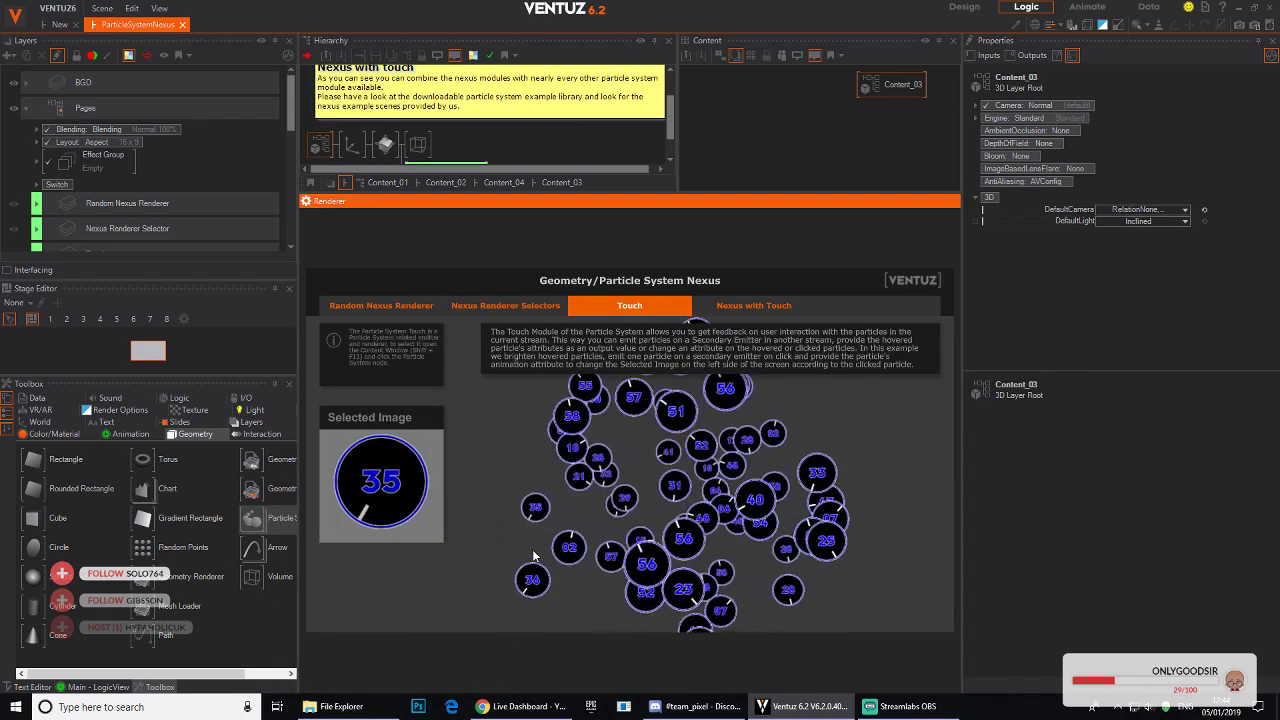
pyautogui.click(745, 396)
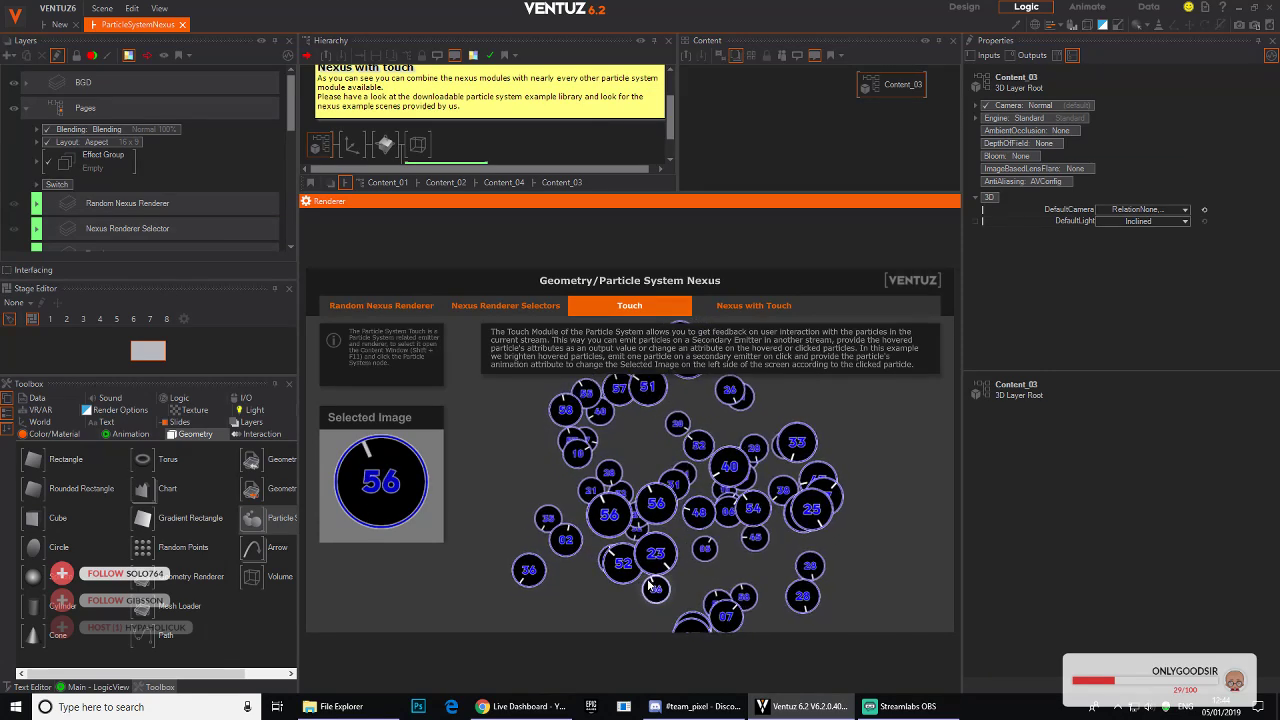
# Step: Set the Min Distance to 0.20 in the Nexus with Touch example
pyautogui.click(746, 308)
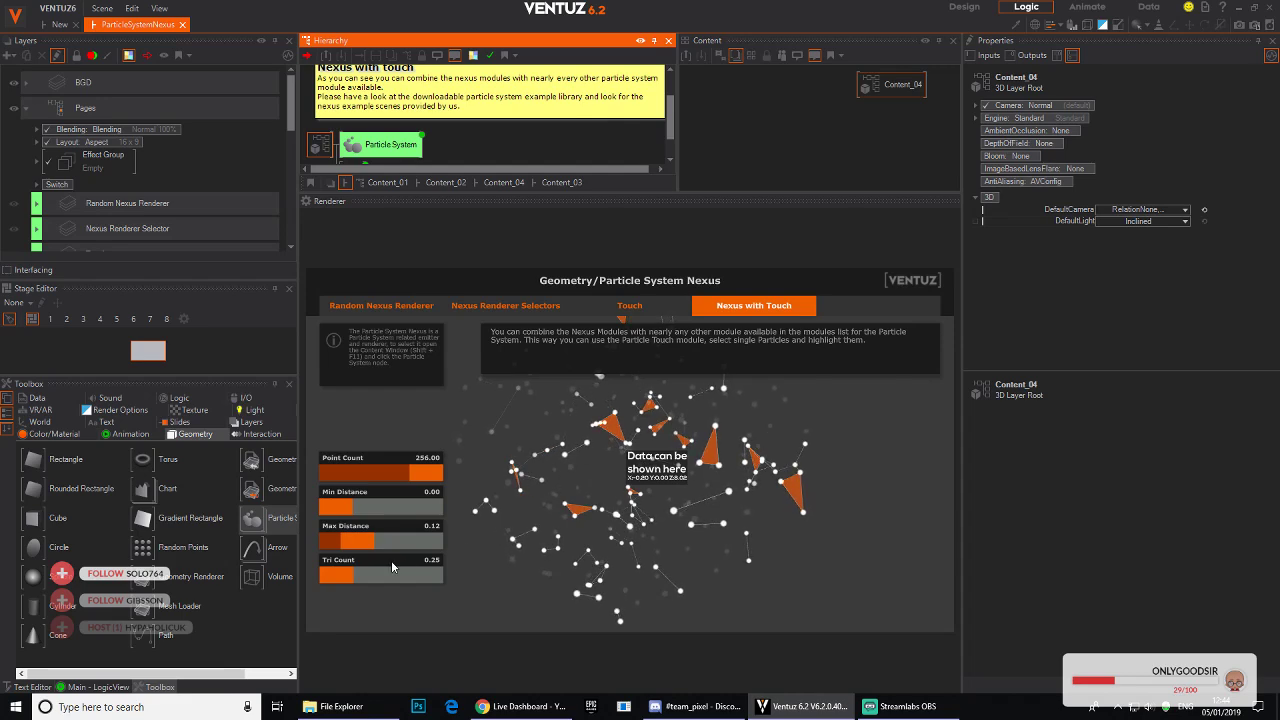
pyautogui.moveTo(346, 506); pyautogui.dragTo(395, 518)
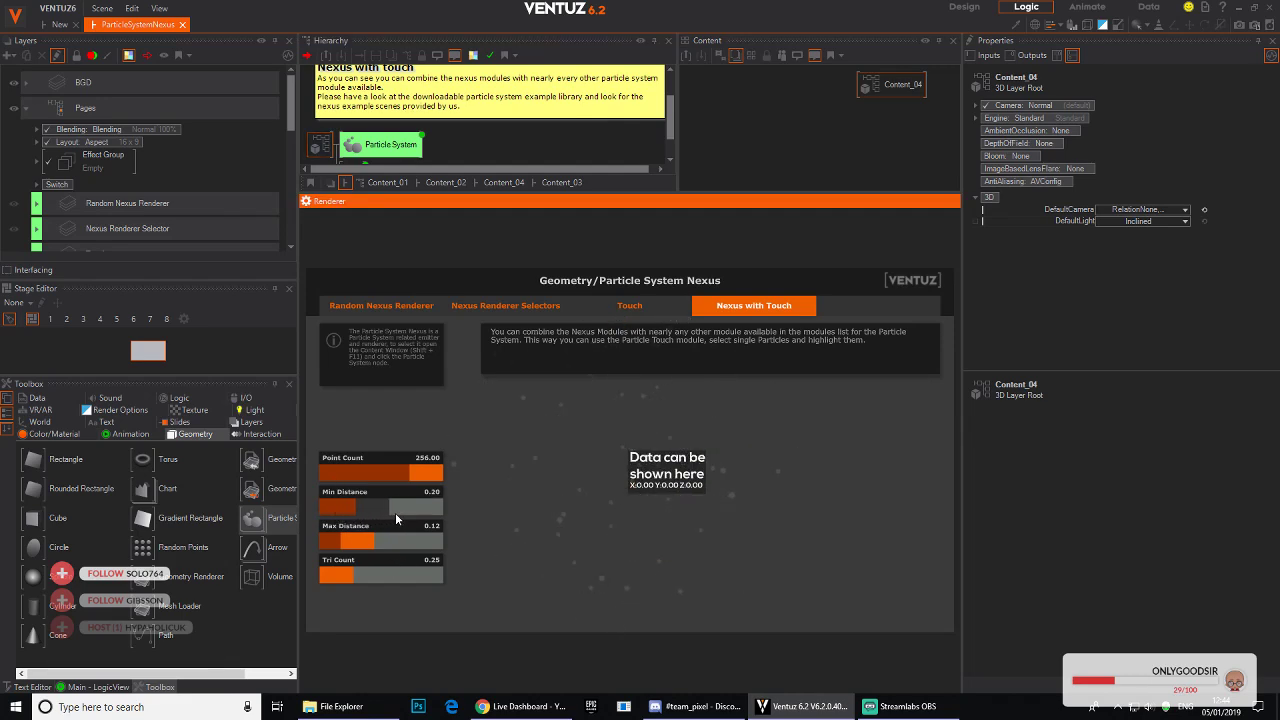
# Step: Close the ParticleSystemNexus example scene and return to the empty new scene in Ventuz
pyautogui.click(183, 24)
pyautogui.click(1239, 7)
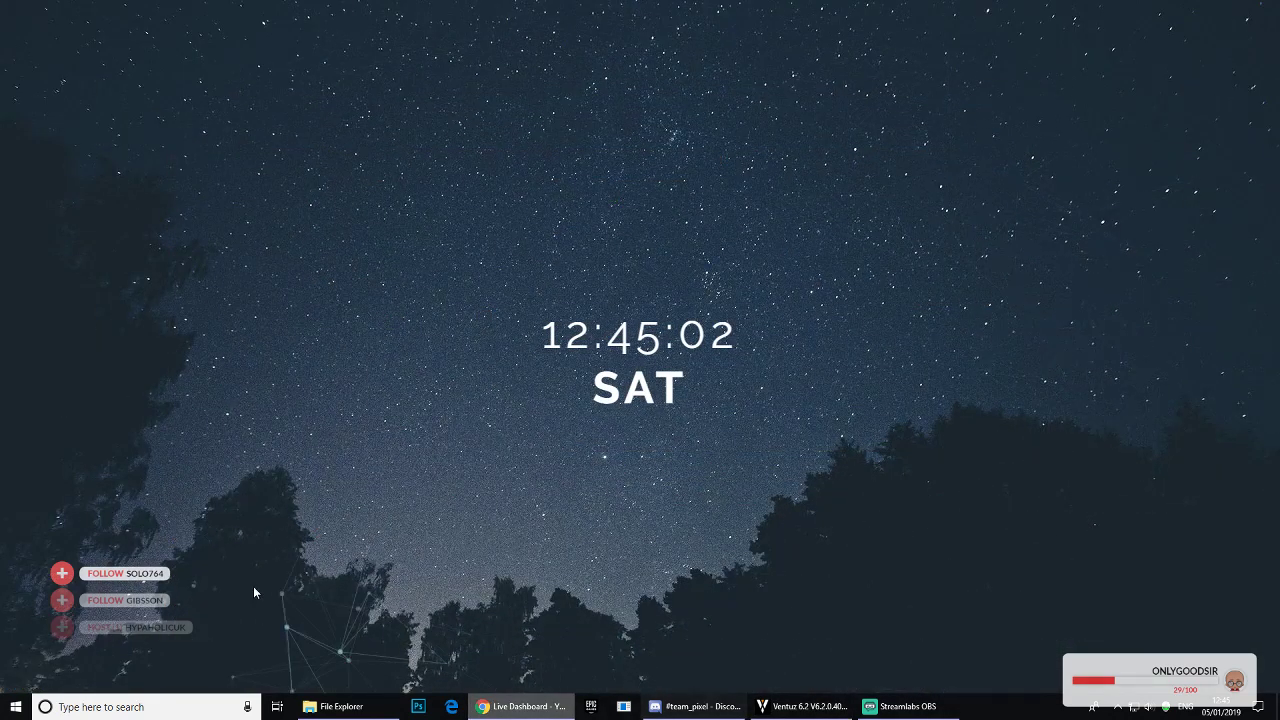
pyautogui.click(764, 706)
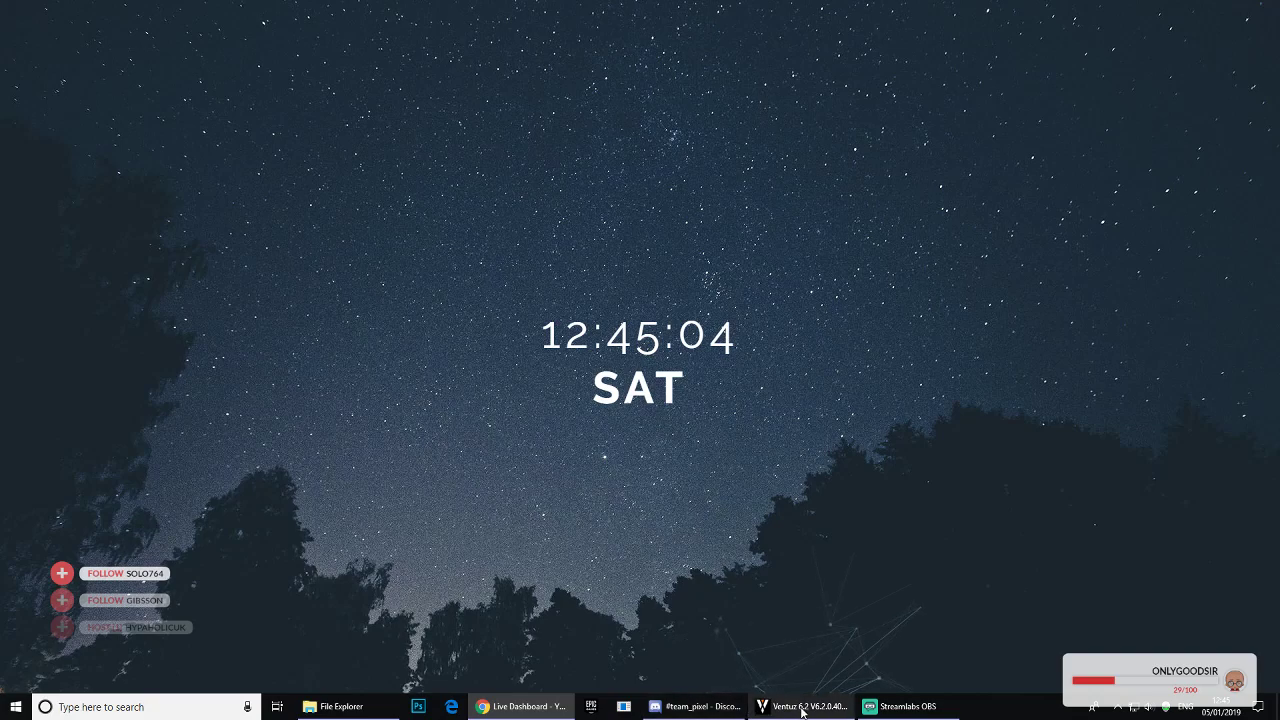
# Step: Add a Particle System to the 3D layer's hierarchy and insert an Axis node in front of it
pyautogui.click(380, 41)
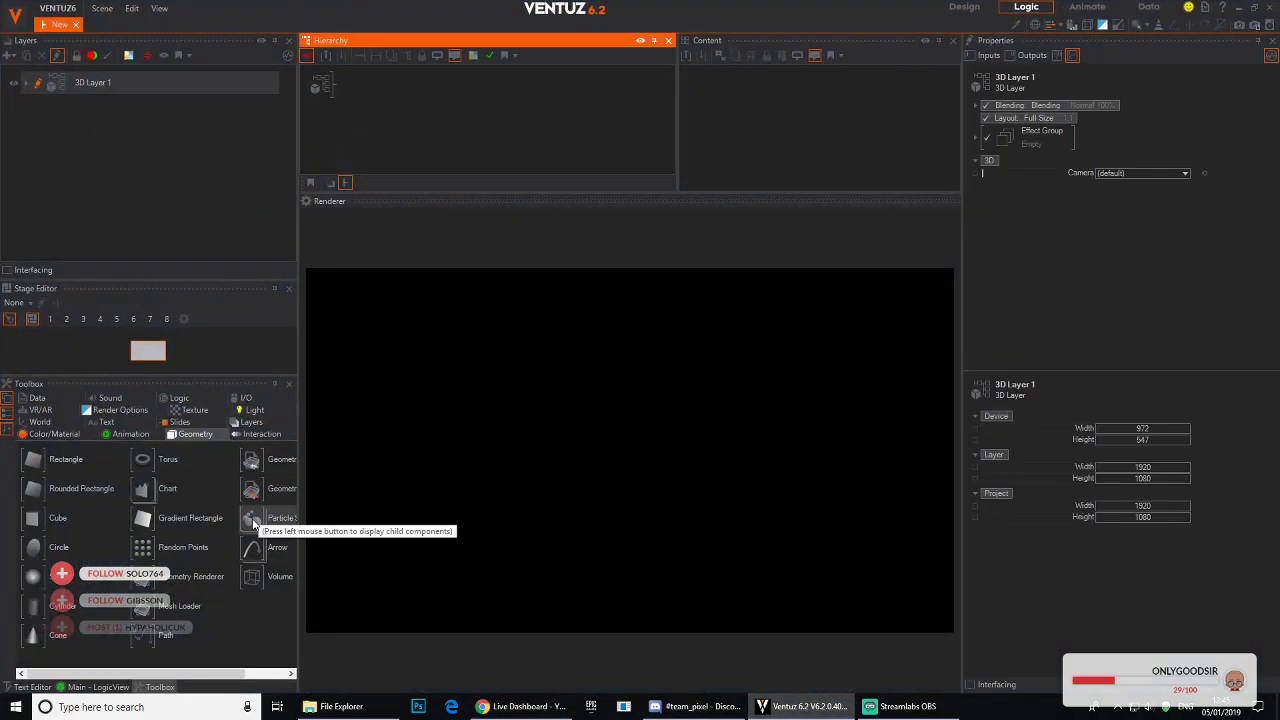
pyautogui.moveTo(259, 518); pyautogui.dragTo(344, 89)
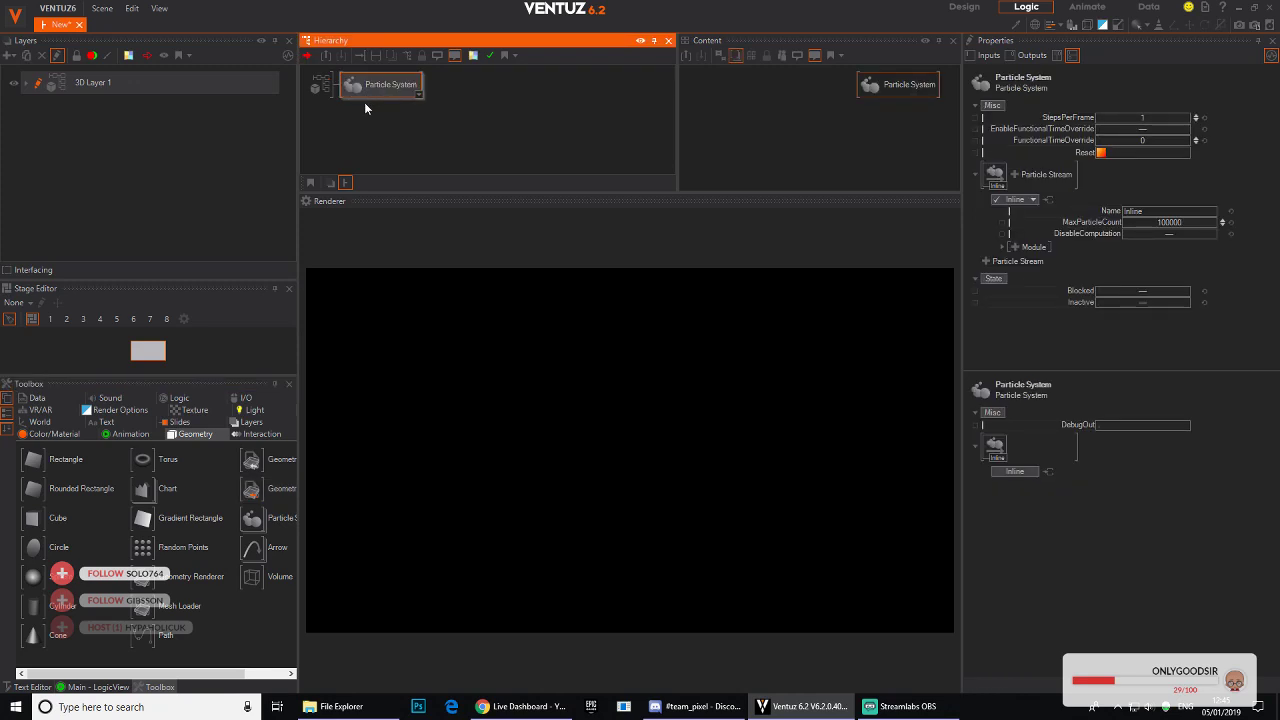
pyautogui.doubleClick(368, 118)
pyautogui.write('ax')
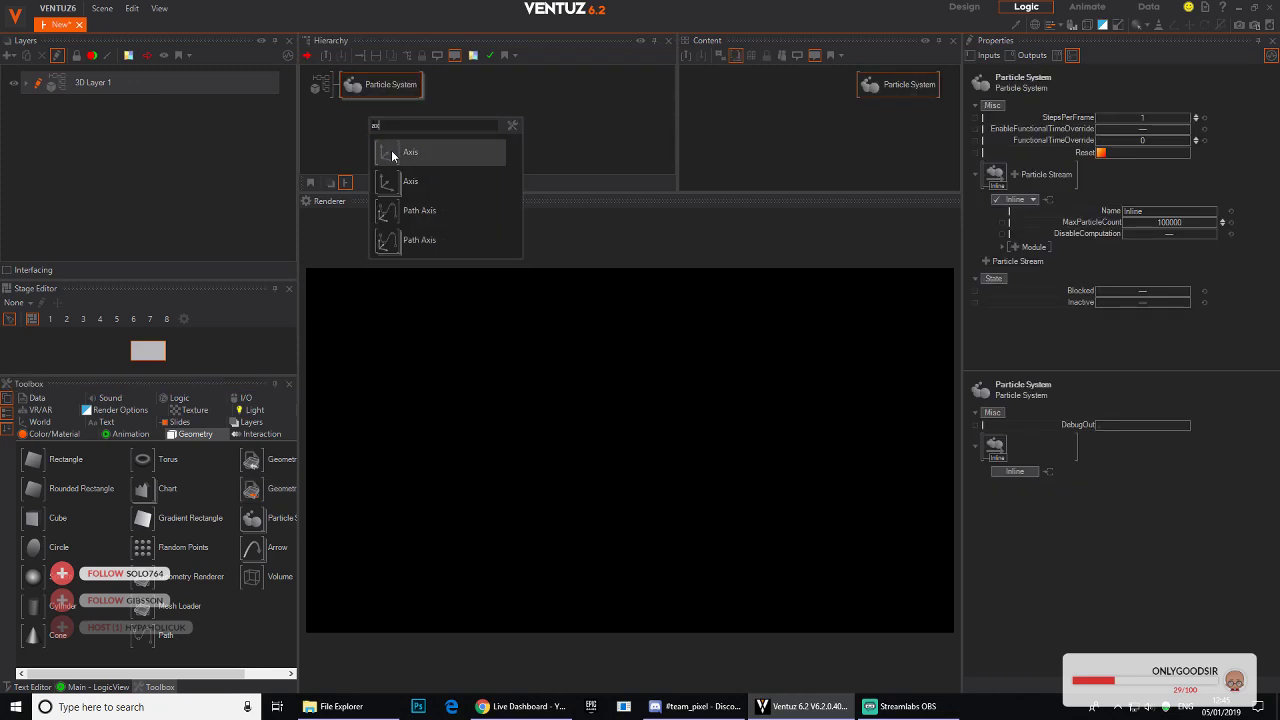
pyautogui.moveTo(391, 154); pyautogui.dragTo(349, 90)
# Step: Add a Sprite renderer module to the Particle System's inline stream, widening the properties area for its settings
pyautogui.click(410, 86)
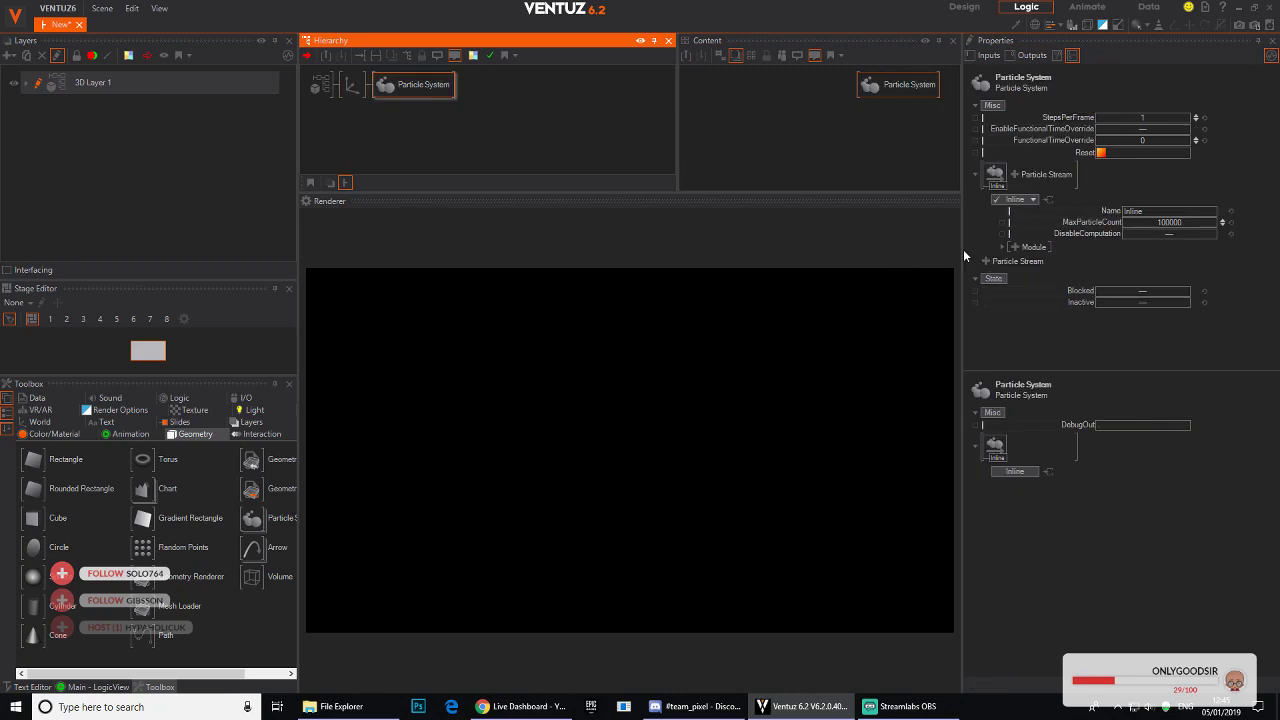
pyautogui.moveTo(963, 249); pyautogui.dragTo(922, 248)
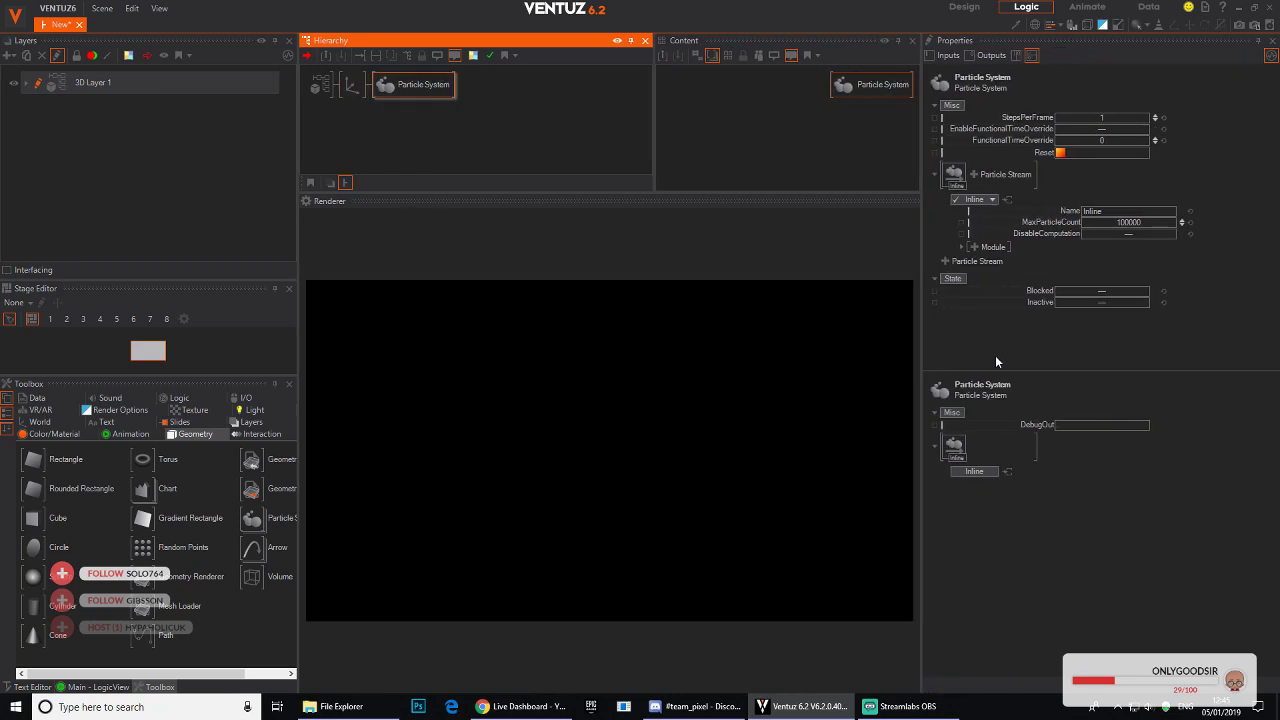
pyautogui.click(975, 177)
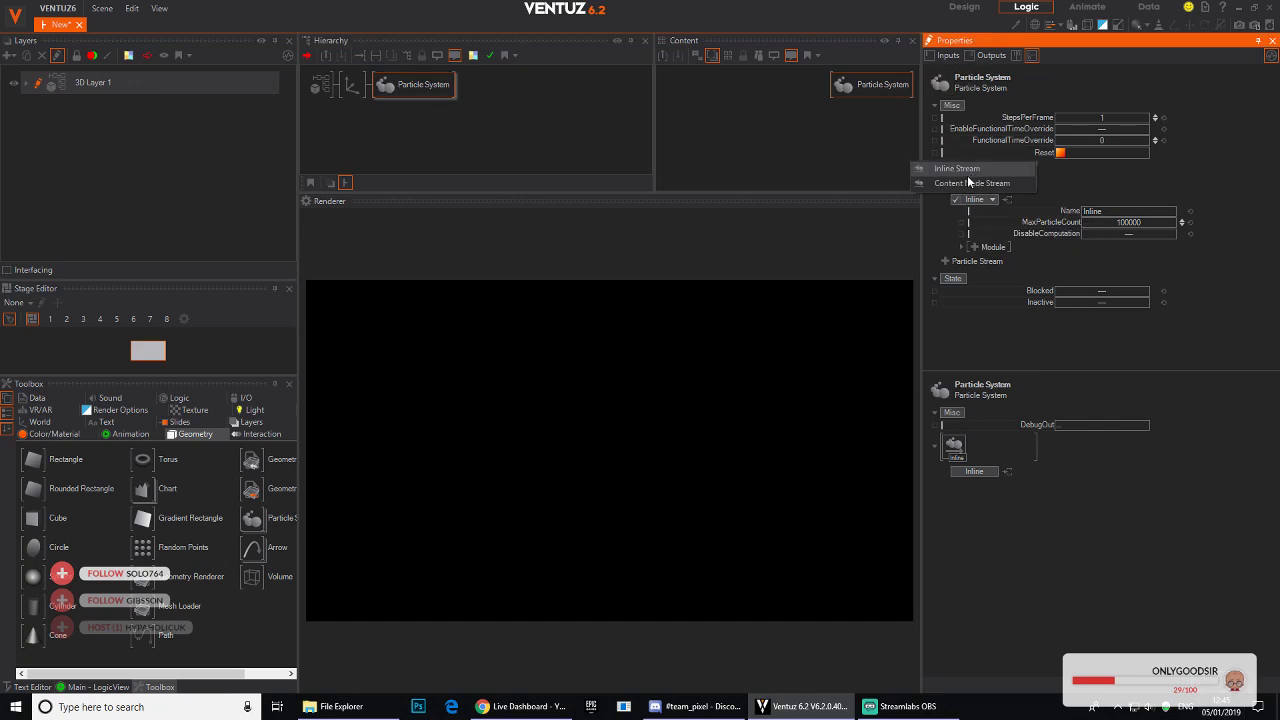
pyautogui.click(1094, 170)
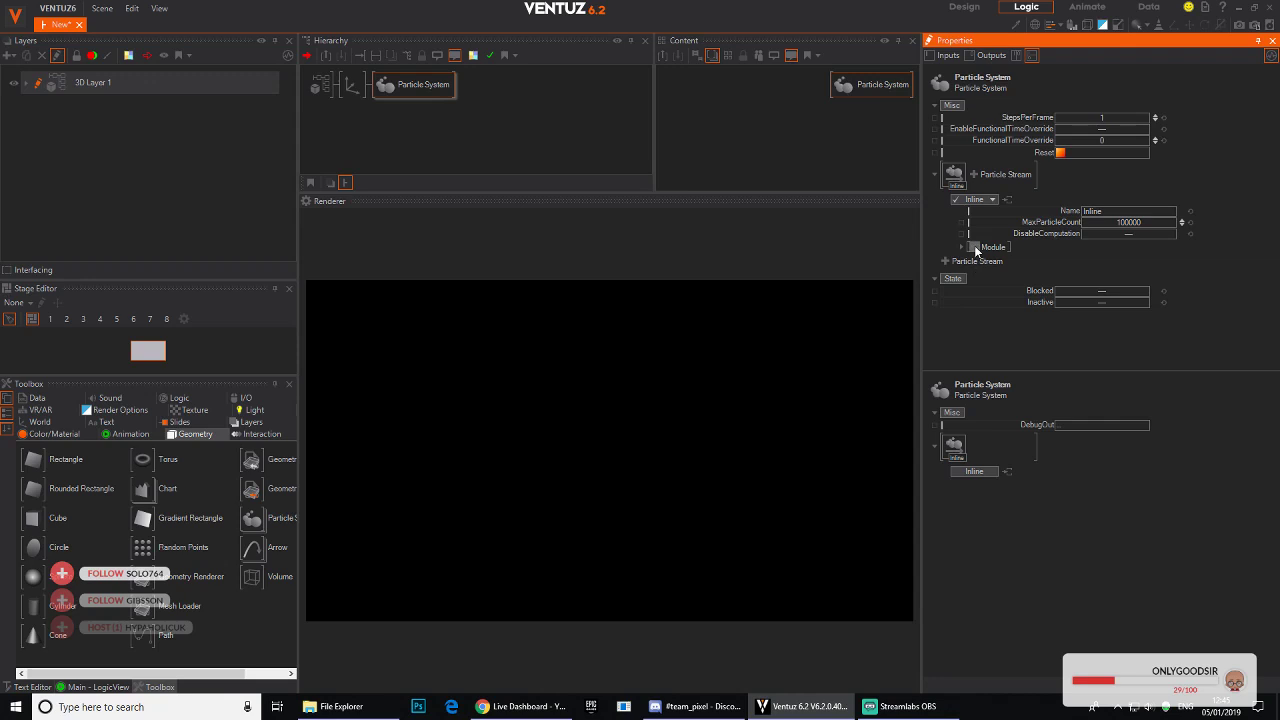
pyautogui.click(975, 248)
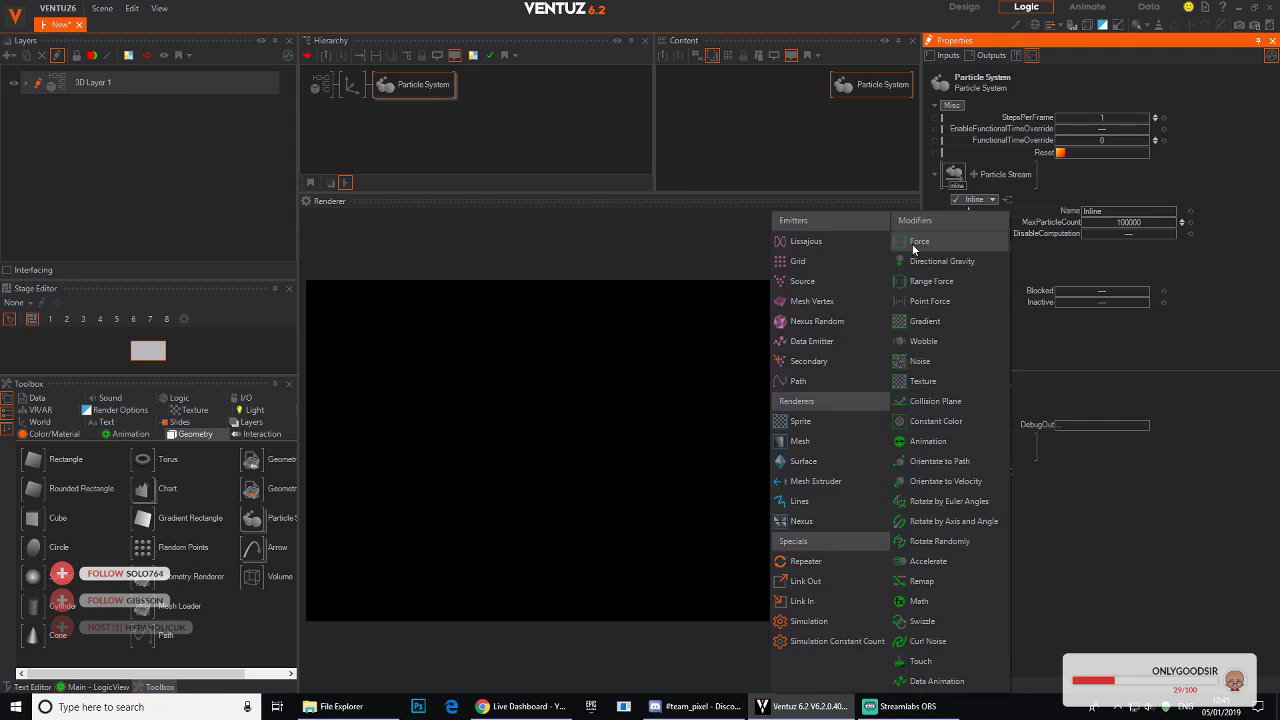
pyautogui.click(830, 423)
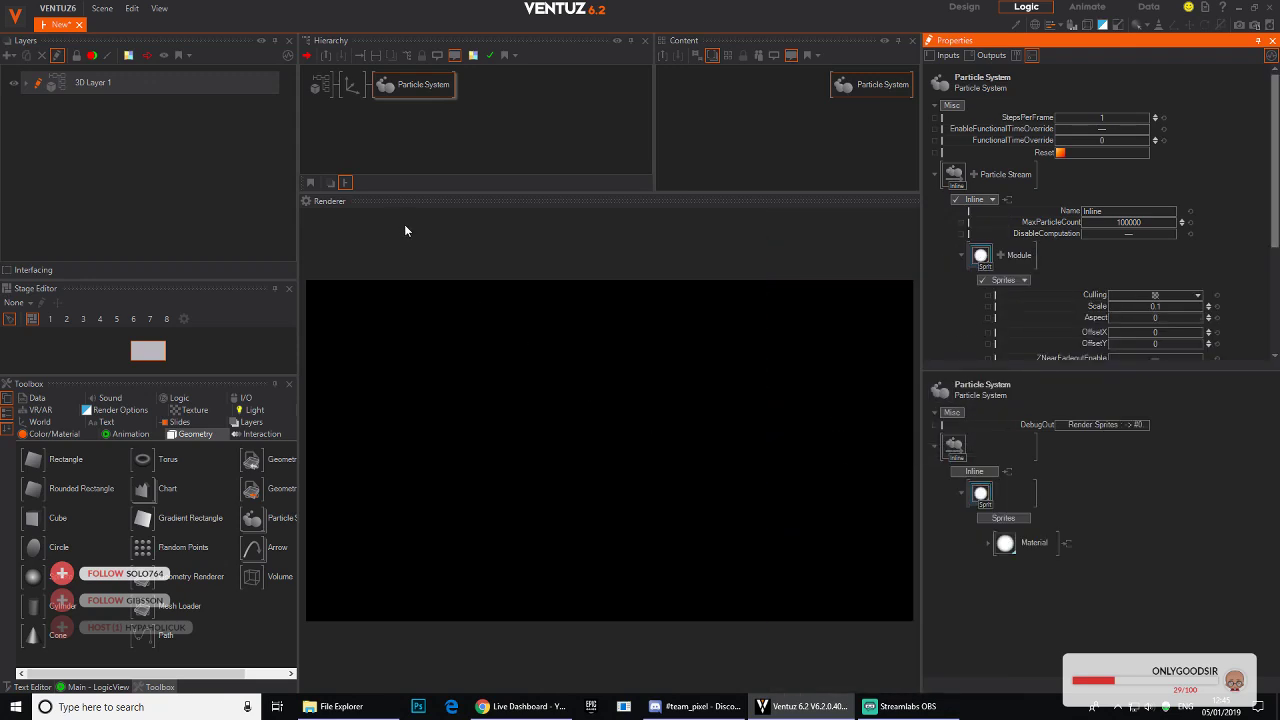
# Step: Add a Grid emitter module to the particle stream and place it before the Sprite renderer
pyautogui.click(976, 173)
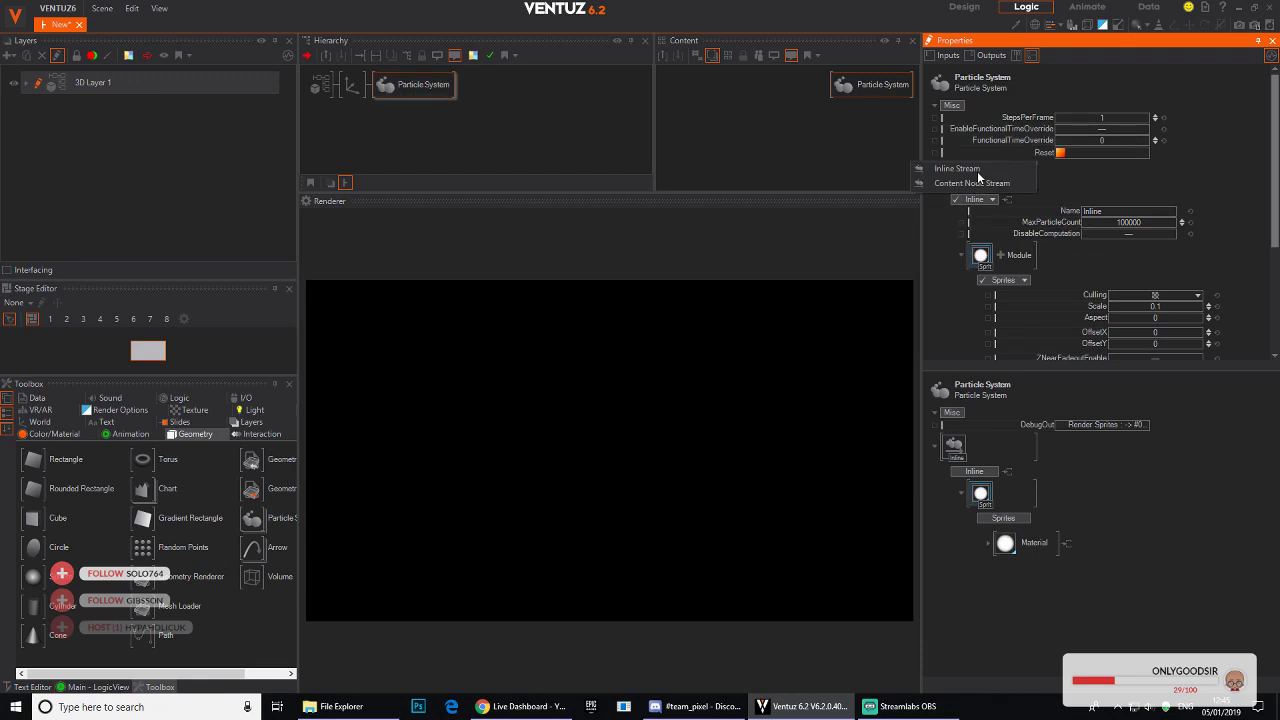
pyautogui.click(1007, 256)
pyautogui.click(1007, 256)
pyautogui.click(817, 268)
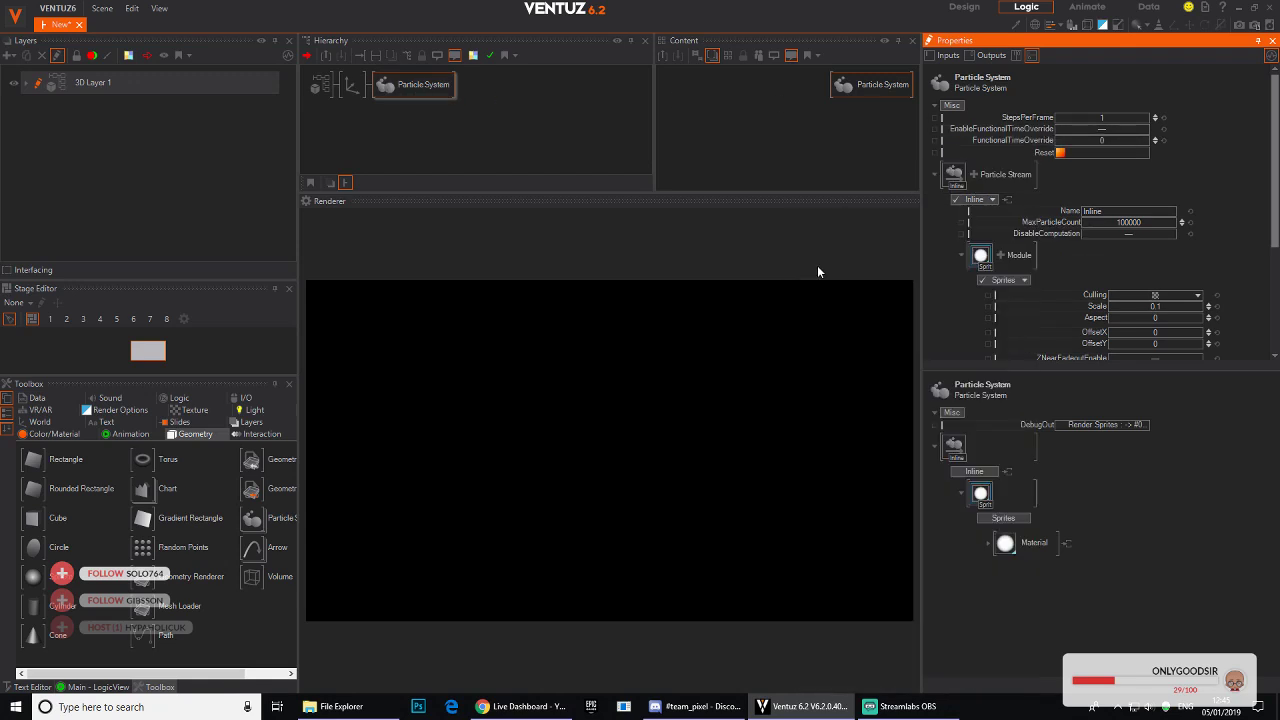
pyautogui.moveTo(988, 258); pyautogui.dragTo(978, 268)
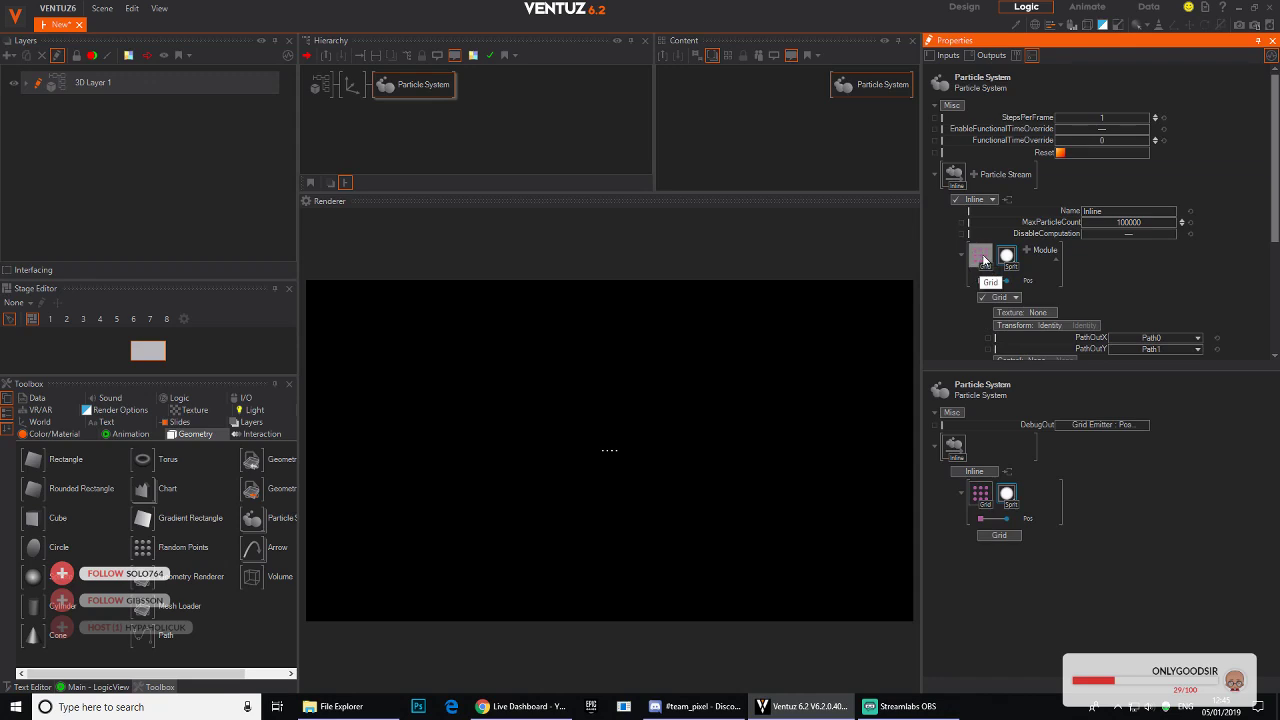
# Step: Rotate the Axis to 90 on X and increase its overall scaling factor to enlarge the grid
pyautogui.click(352, 84)
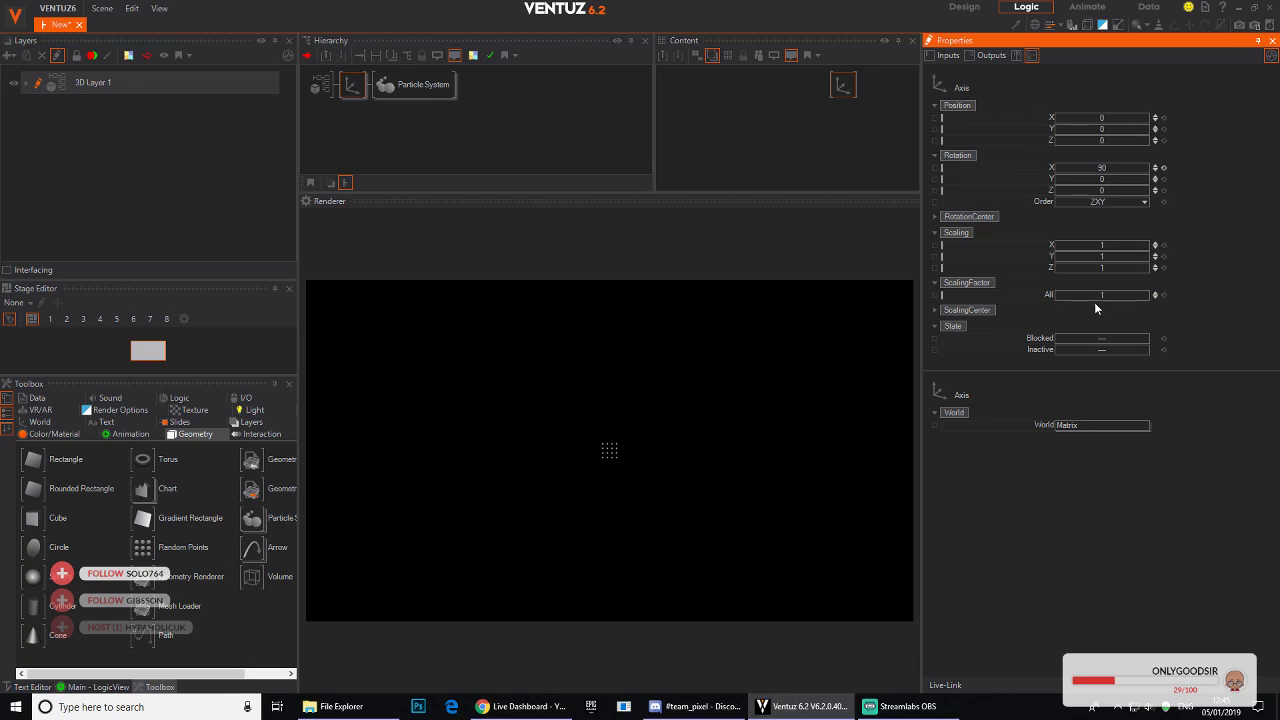
pyautogui.moveTo(1115, 295); pyautogui.dragTo(1139, 295)
# Step: Set the Grid emitter's CountX to 26, CountY to 13, SizeX to 3.74 and SizeY to 1.96
pyautogui.click(415, 84)
pyautogui.scroll(-3, 1081, 180)
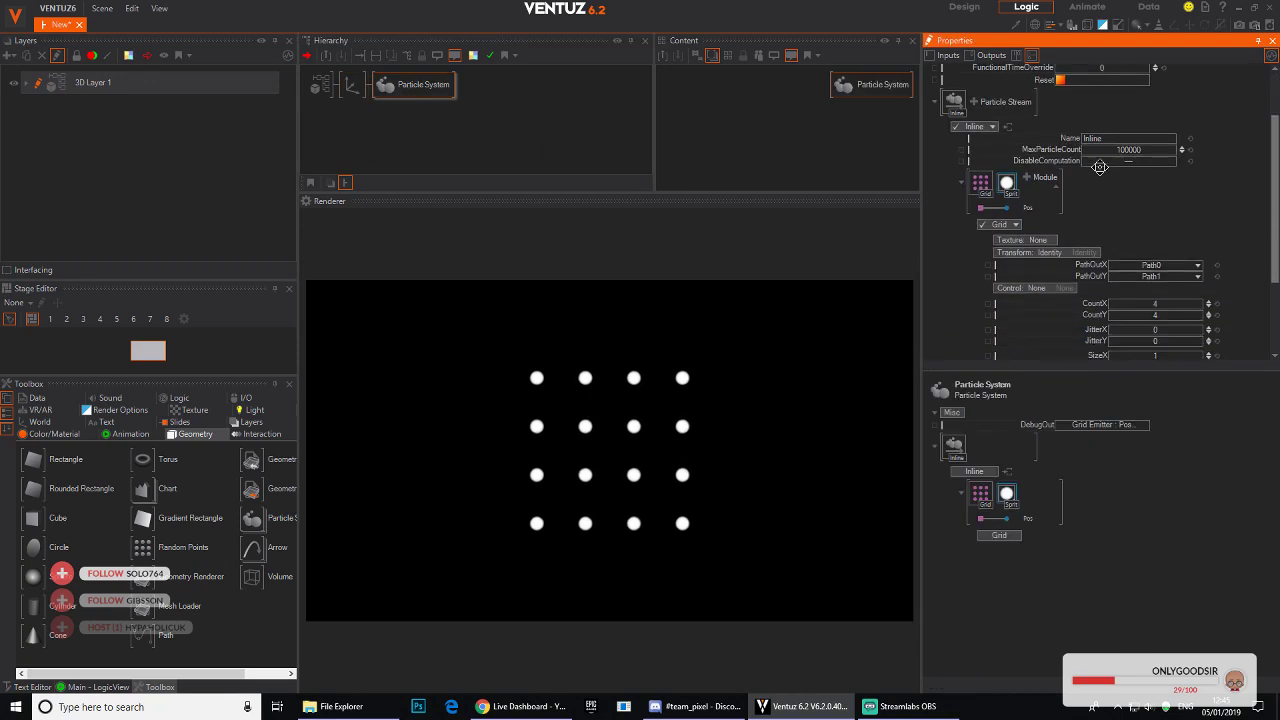
pyautogui.scroll(-1, 1200, 218)
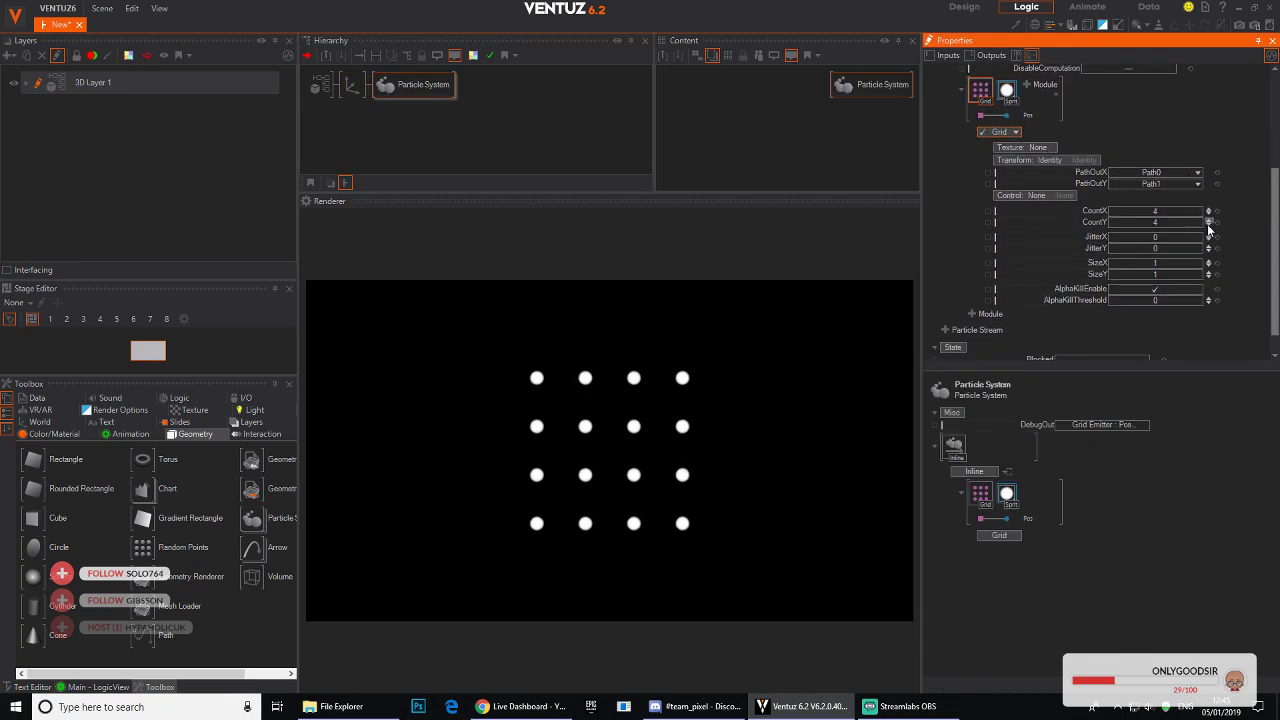
pyautogui.moveTo(1158, 219); pyautogui.dragTo(1196, 274)
pyautogui.moveTo(1161, 212)
pyautogui.mouseDown()
pyautogui.moveTo(1175, 222)
pyautogui.moveTo(1164, 228)
pyautogui.mouseUp()
# Step: Reduce the Sprite renderer's scale to 0.048
pyautogui.scroll(1, 1108, 118)
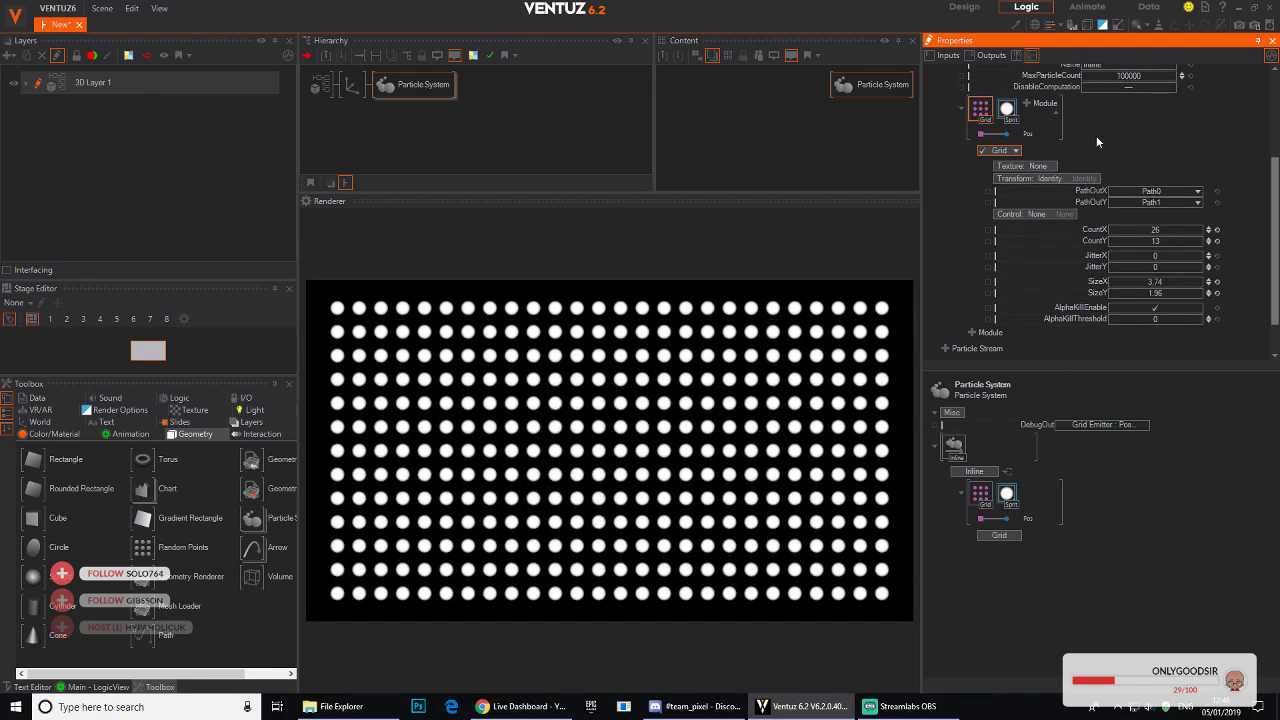
pyautogui.click(1006, 108)
pyautogui.moveTo(1166, 177); pyautogui.dragTo(1145, 177)
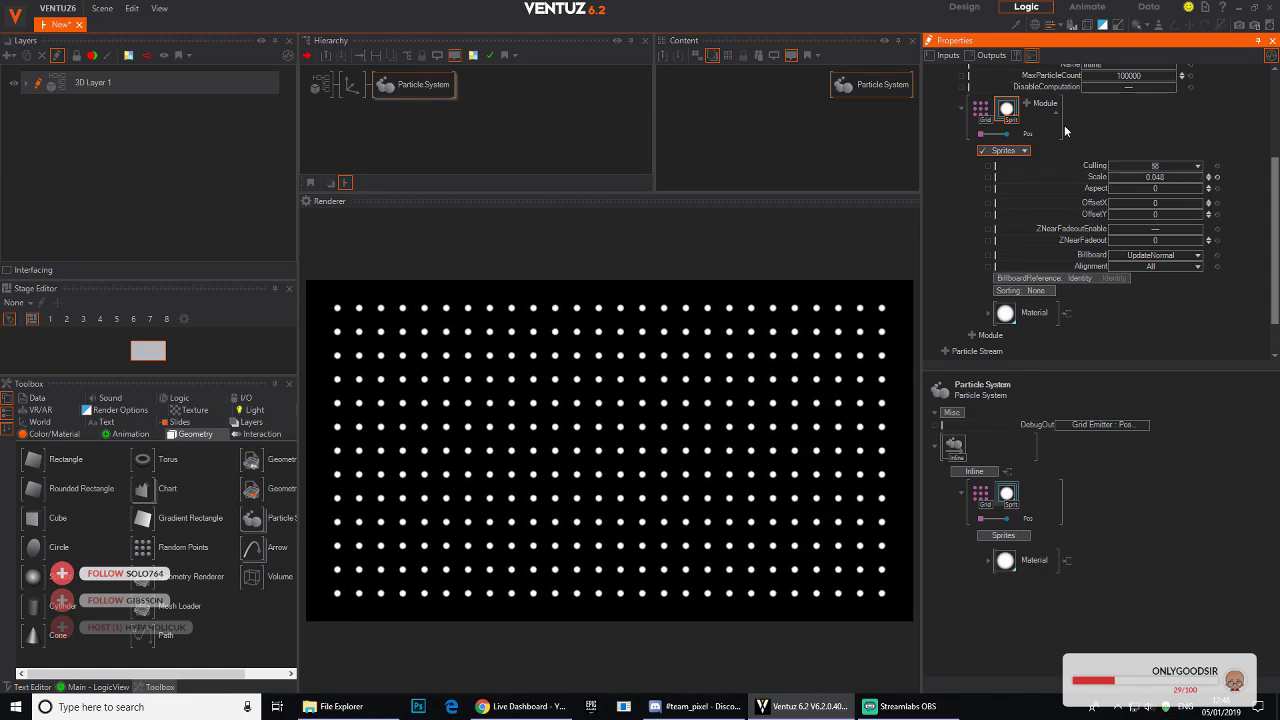
# Step: Add a Nexus renderer module to the particle stream and move it between the Grid and Sprite modules
pyautogui.click(1028, 104)
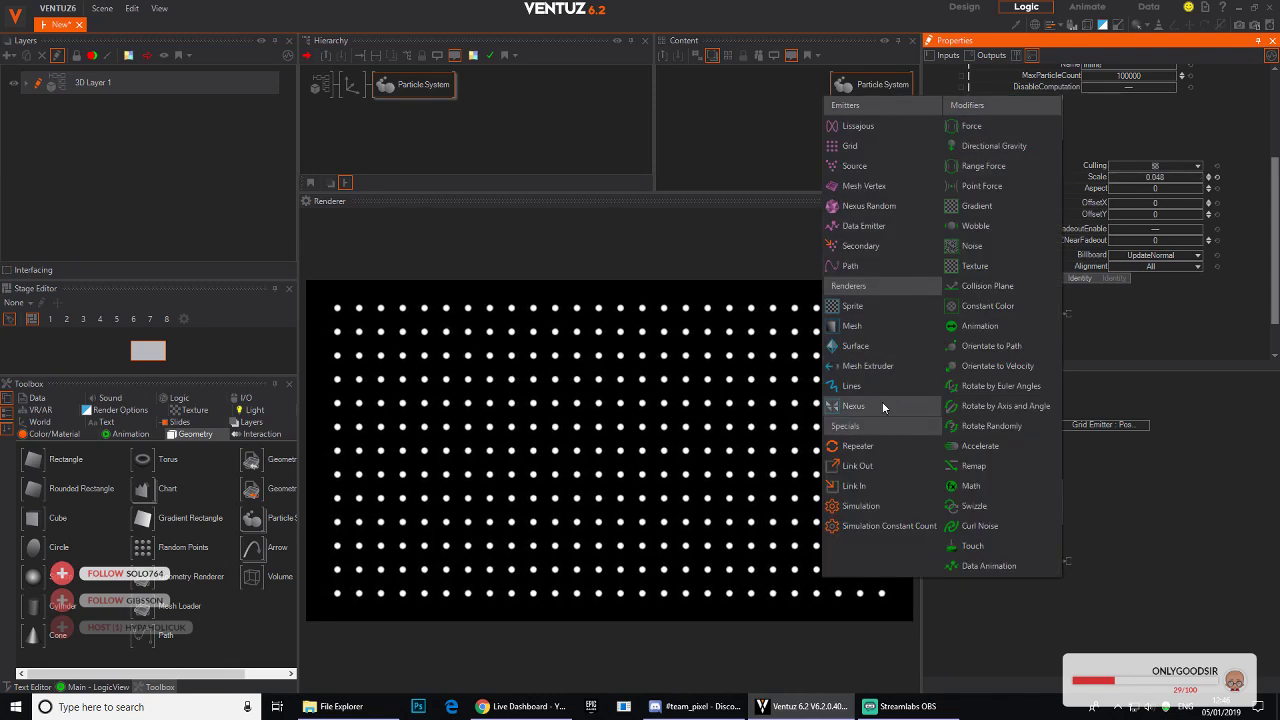
pyautogui.click(853, 406)
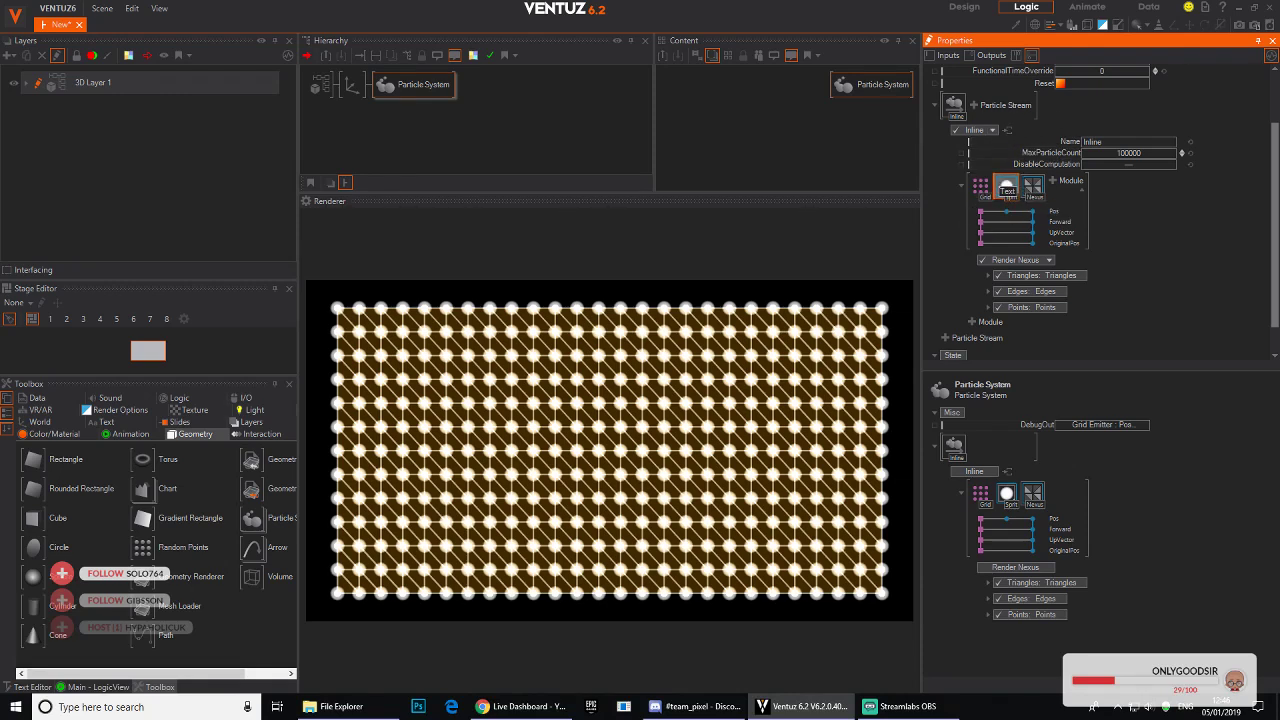
pyautogui.moveTo(1003, 187); pyautogui.dragTo(999, 185)
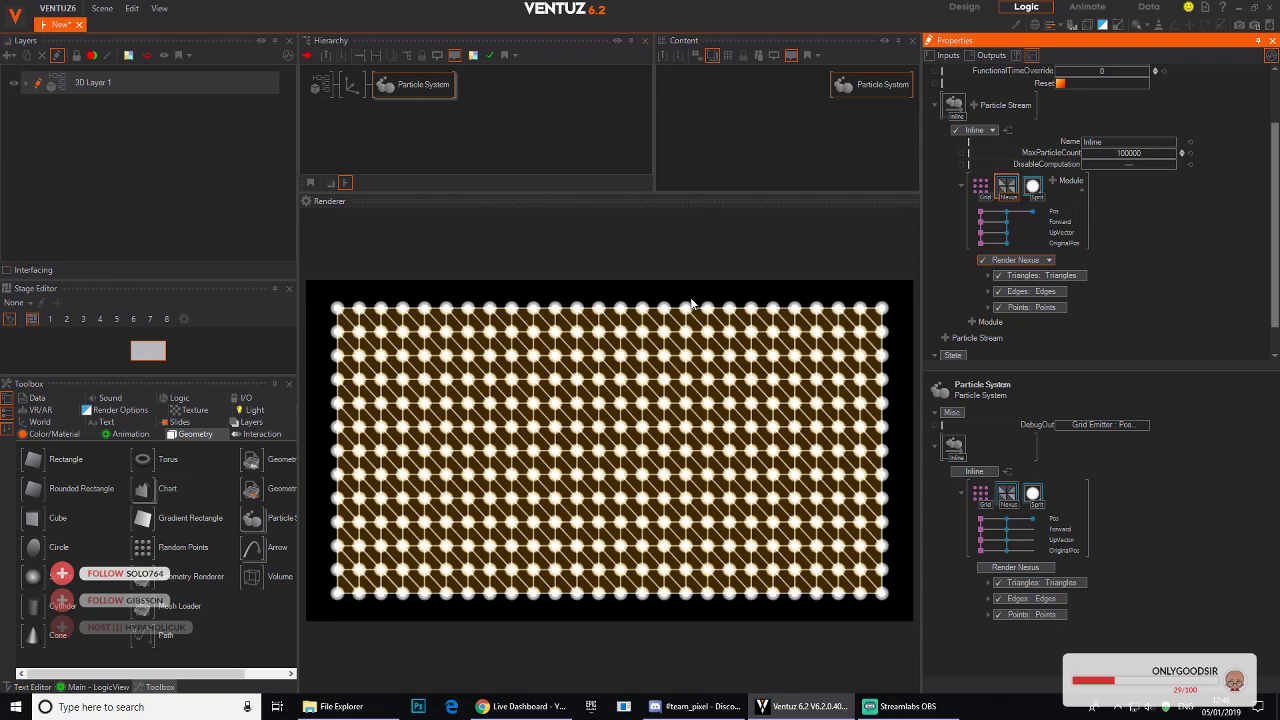
# Step: Turn off the Points rendering in the Nexus renderer module
pyautogui.click(987, 308)
pyautogui.scroll(-3, 1086, 246)
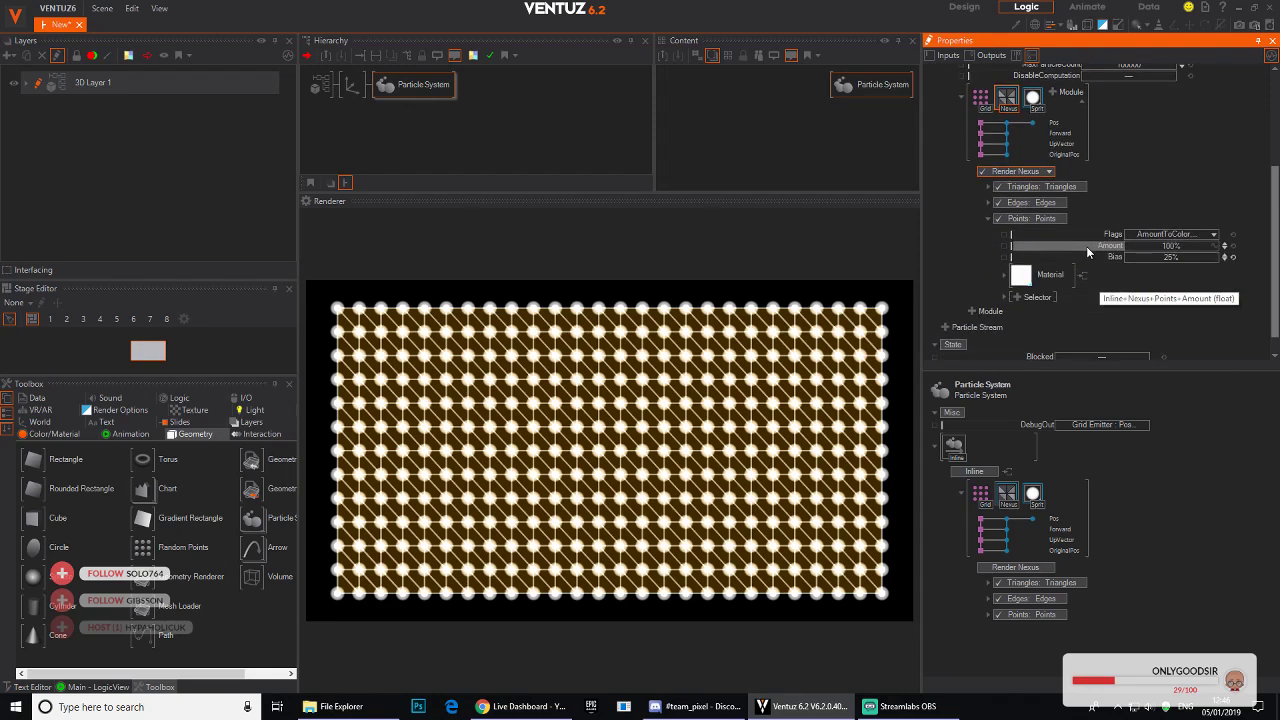
pyautogui.click(997, 218)
pyautogui.click(987, 218)
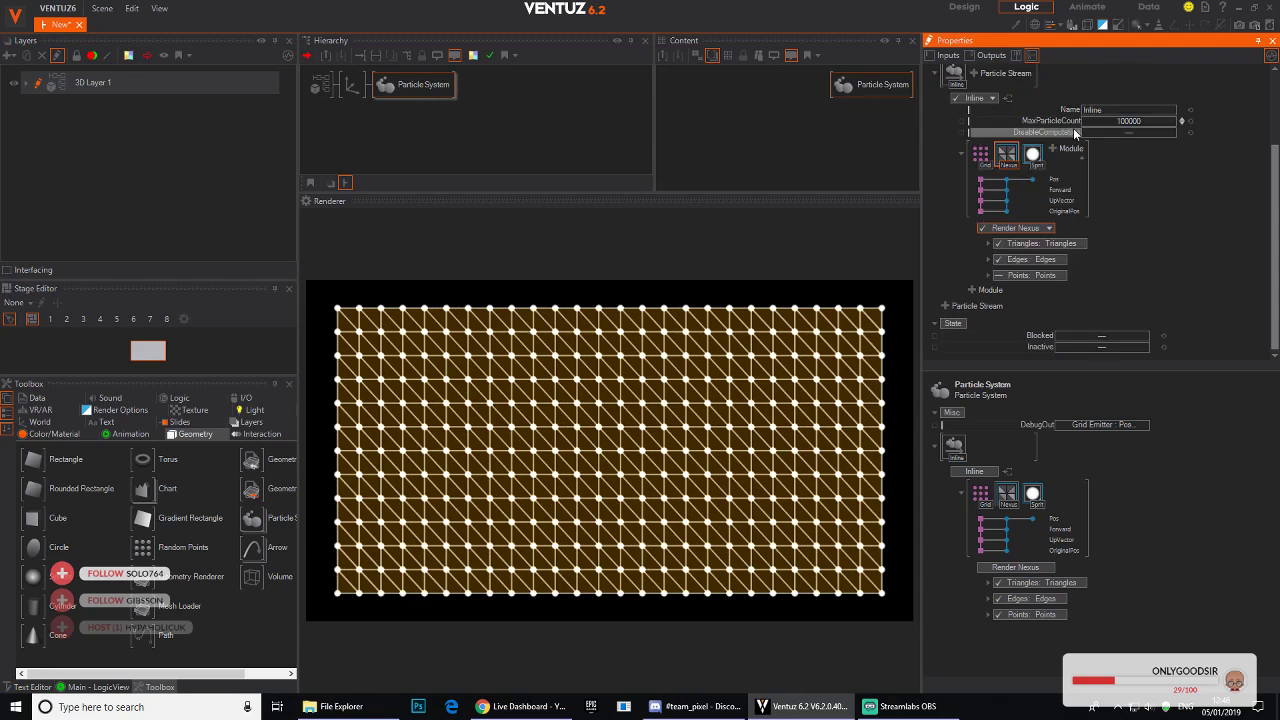
# Step: Reduce the Sprite renderer's scale to 0.043 and turn off the Nexus renderer's Triangles
pyautogui.click(1032, 160)
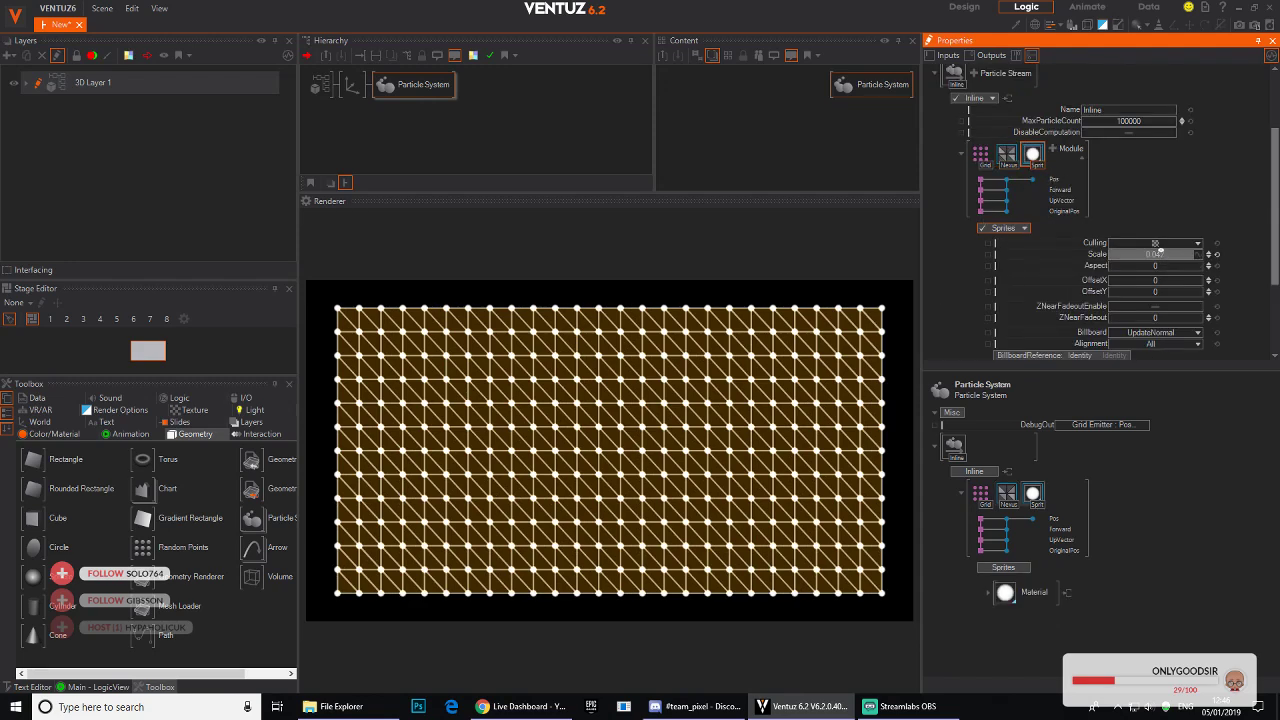
pyautogui.moveTo(1158, 253); pyautogui.dragTo(1155, 263)
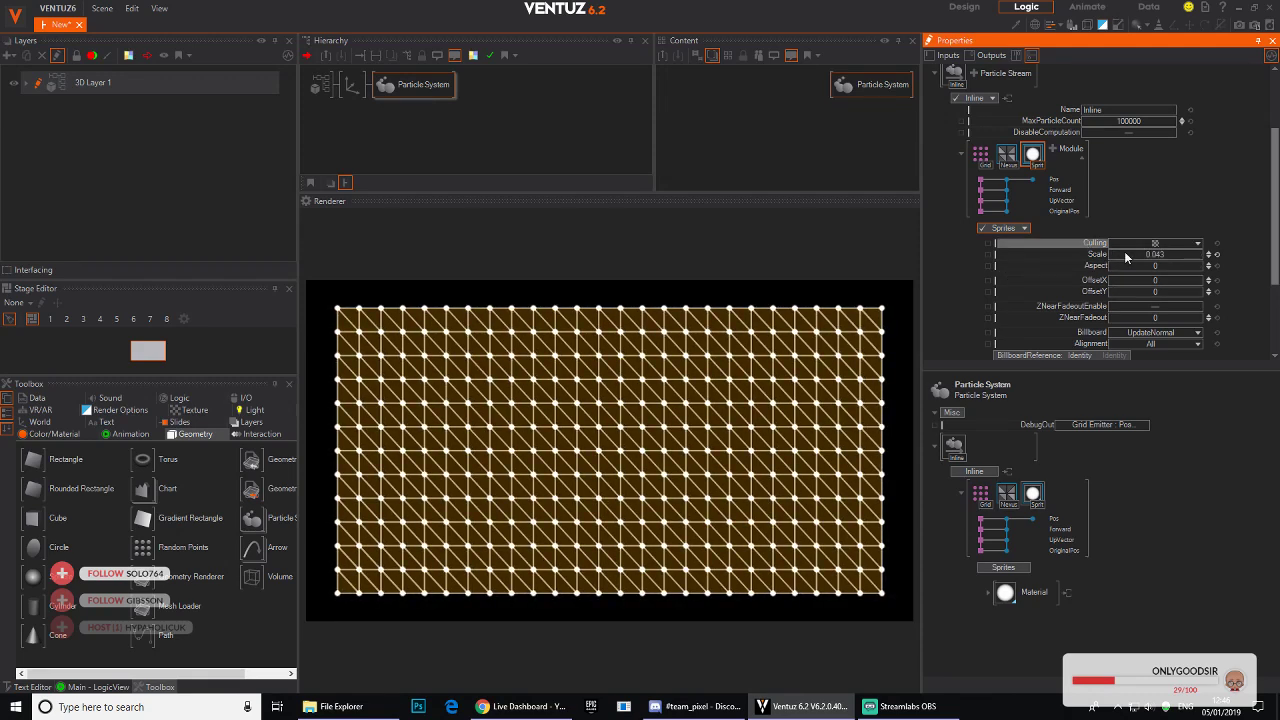
pyautogui.click(1006, 154)
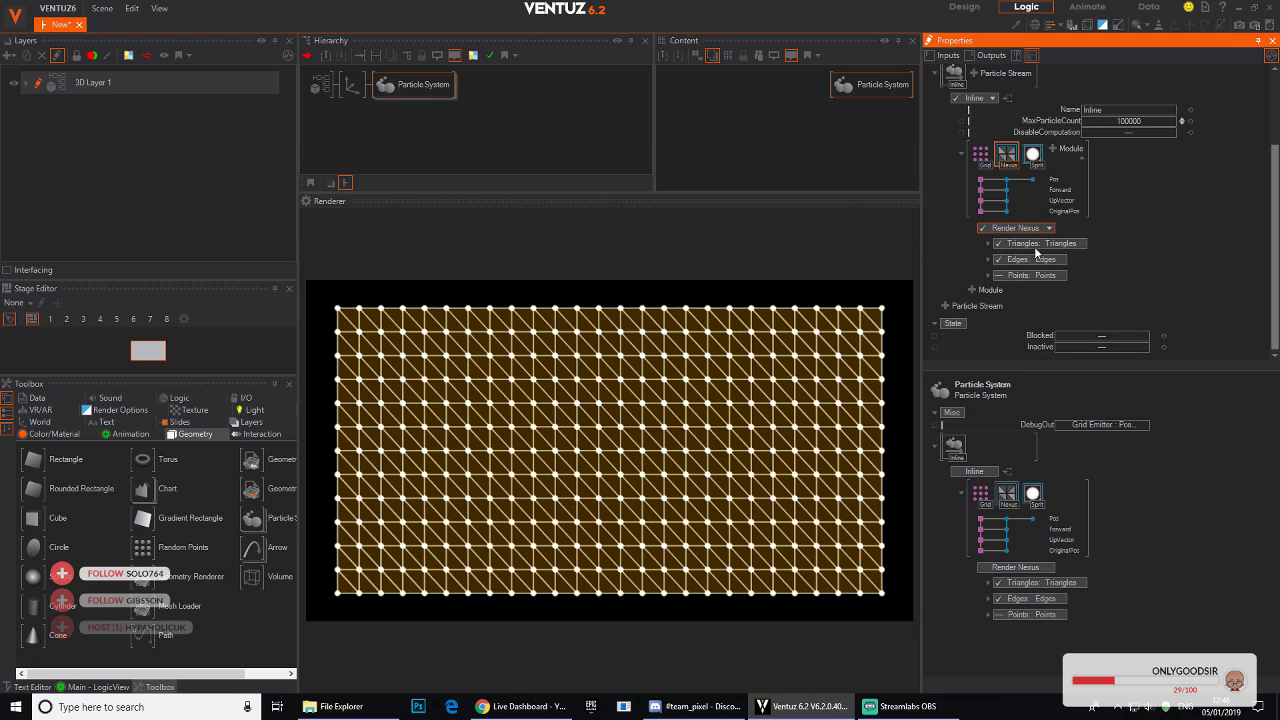
pyautogui.click(998, 243)
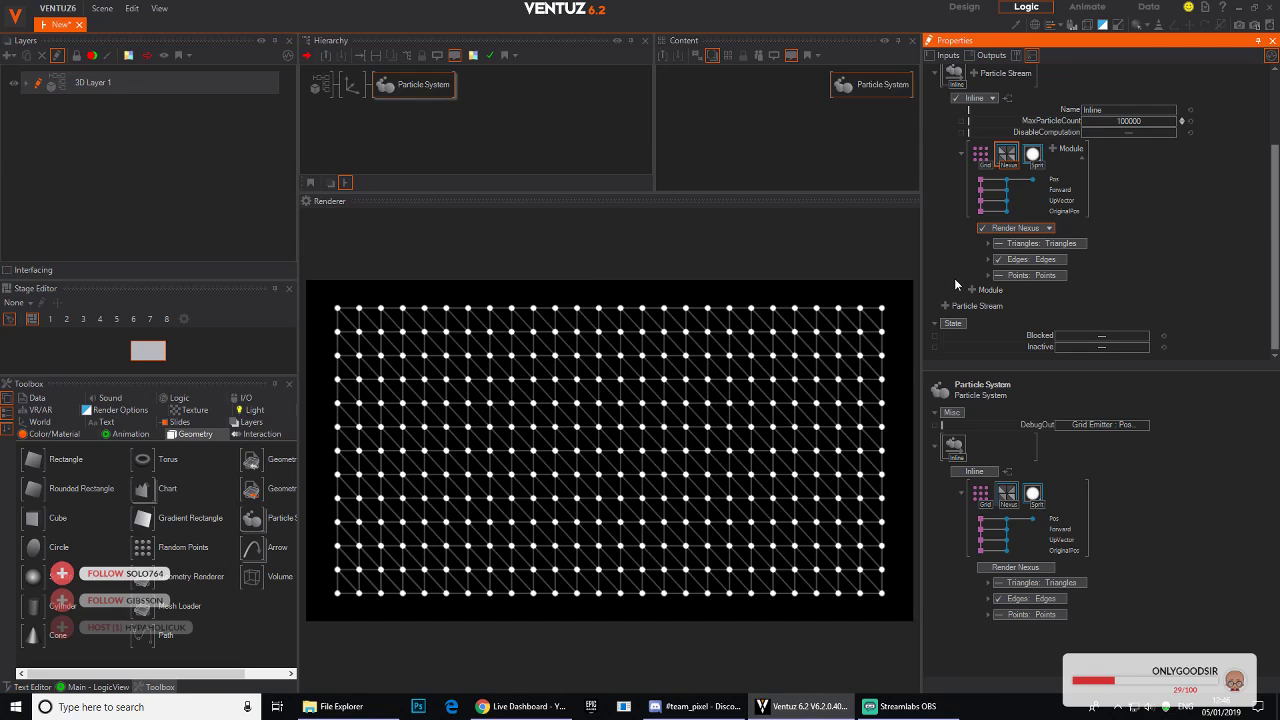
# Step: Set the Grid emitter's JitterX to 0.39, JitterY to 0.61, SizeX to 4.46 and SizeY to 2.53
pyautogui.click(981, 155)
pyautogui.scroll(-3, 1136, 266)
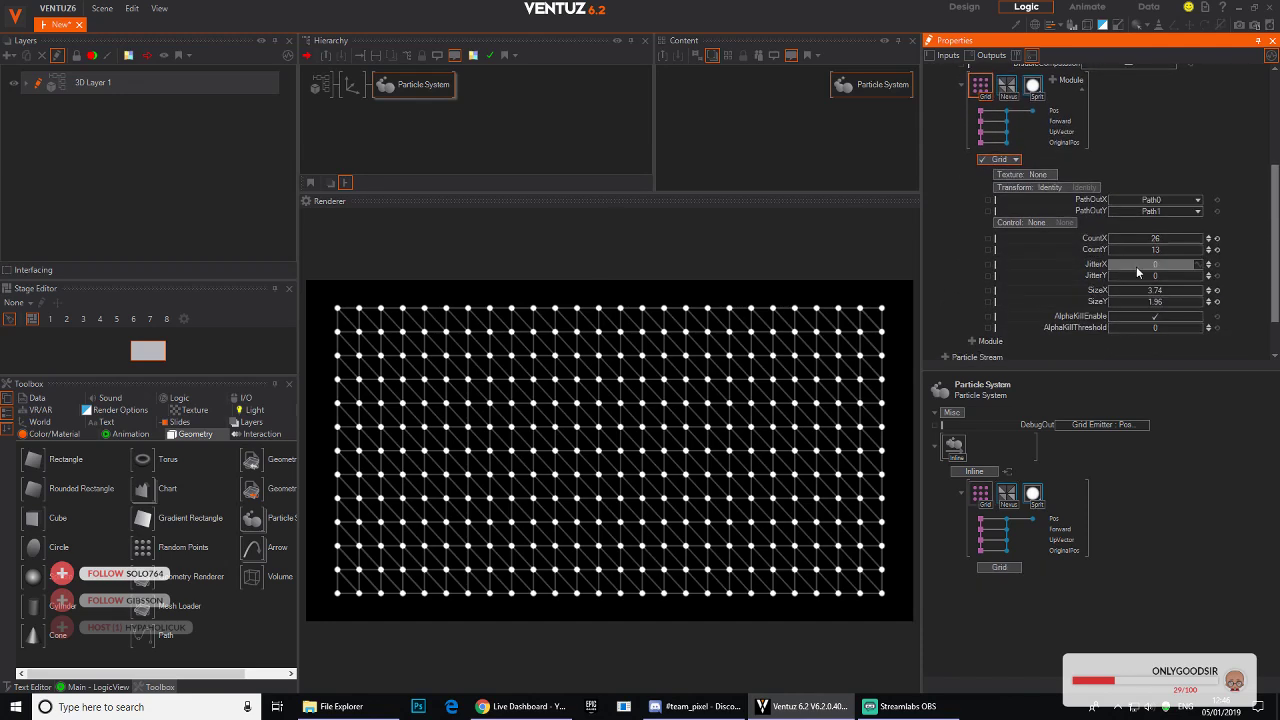
pyautogui.moveTo(1157, 278); pyautogui.dragTo(1191, 301)
pyautogui.click(558, 486)
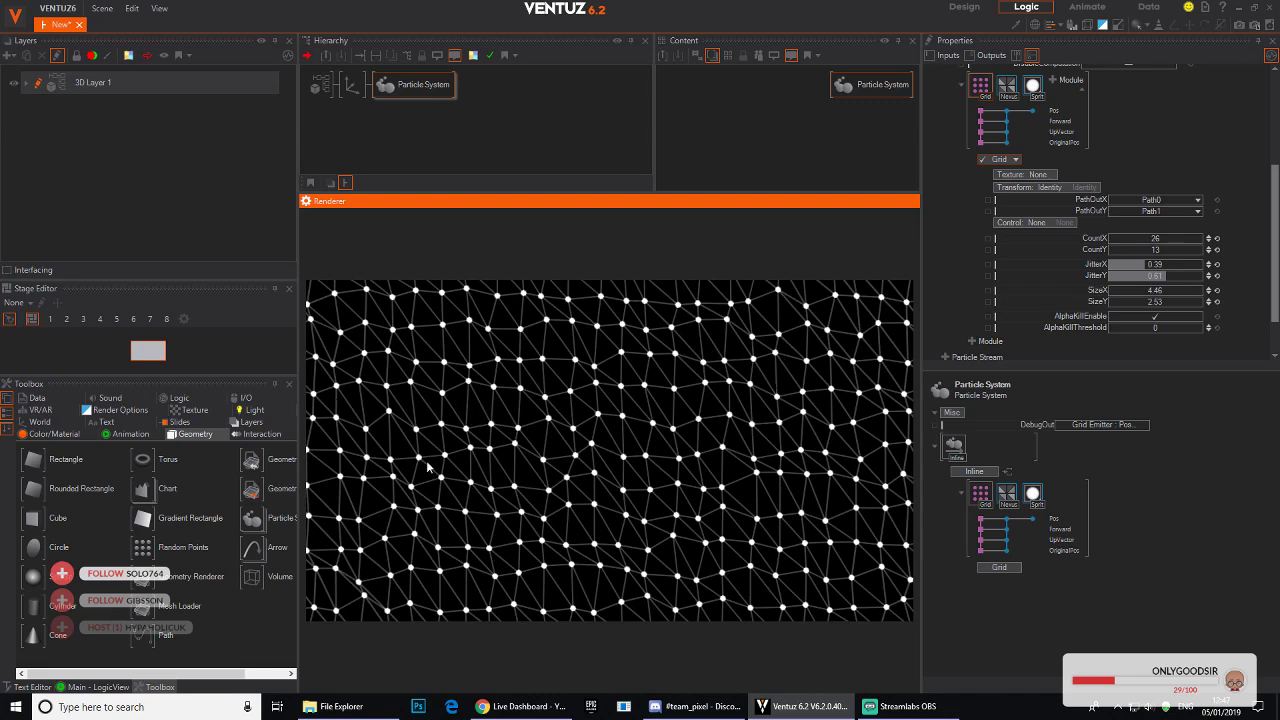
# Step: Add a Range Force module to the particle stream and move it between the Grid and Nexus modules
pyautogui.scroll(2, 1075, 180)
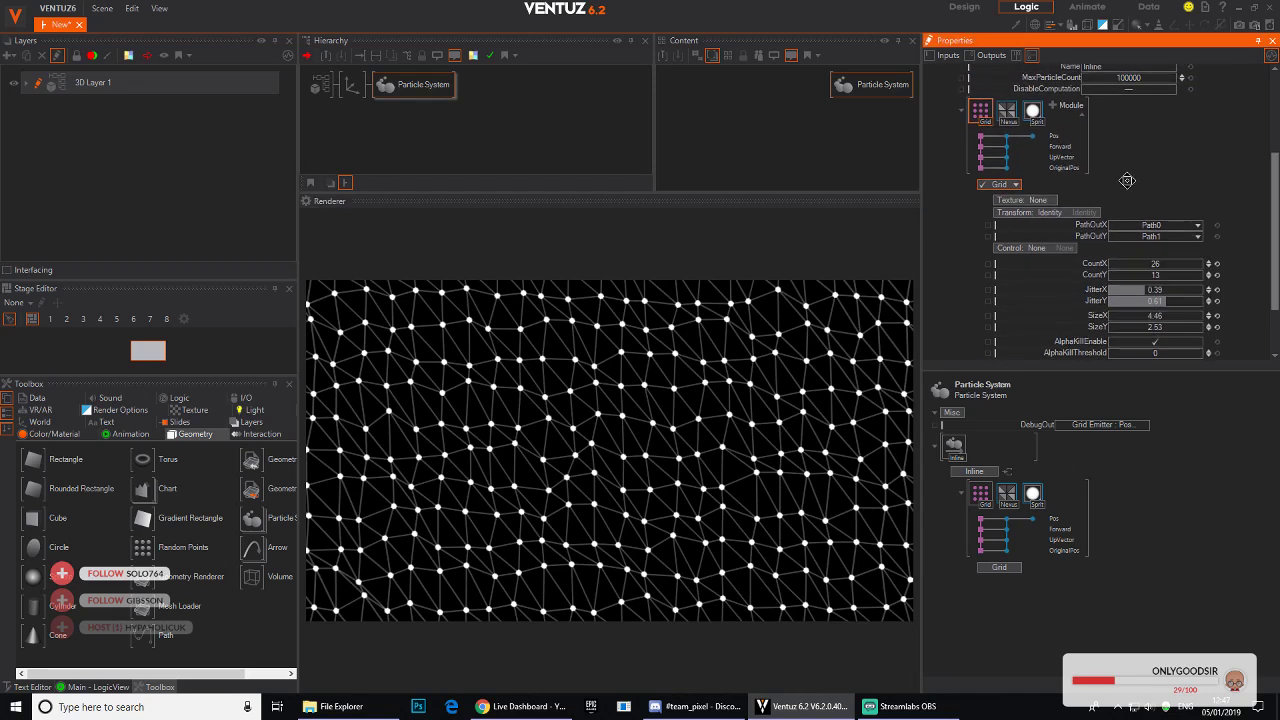
pyautogui.click(1006, 129)
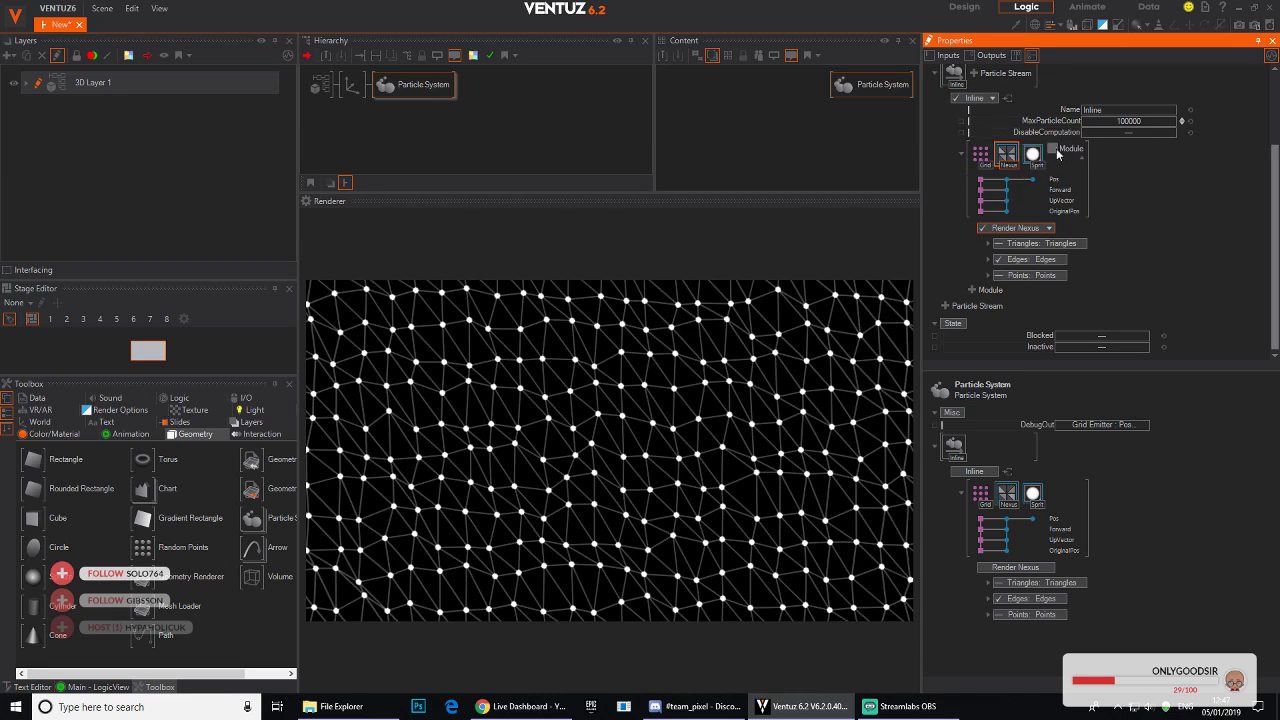
pyautogui.click(1058, 150)
pyautogui.click(1036, 214)
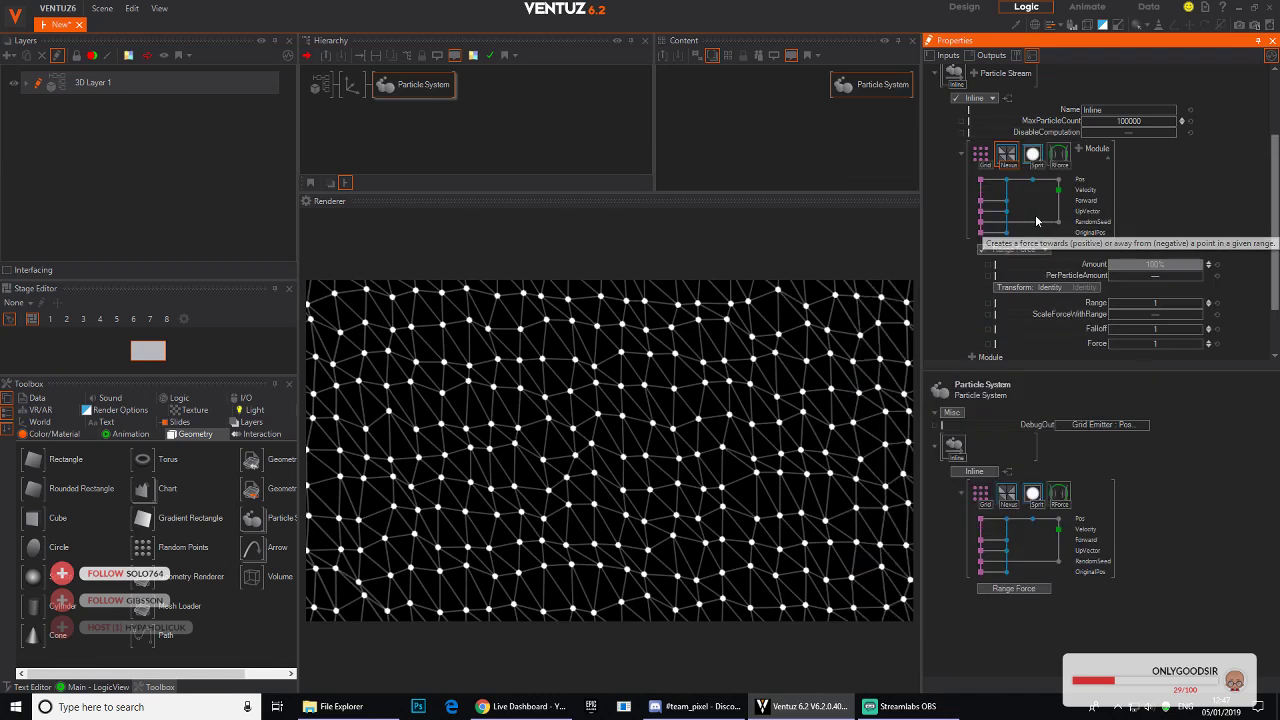
pyautogui.moveTo(1005, 155); pyautogui.dragTo(1005, 153)
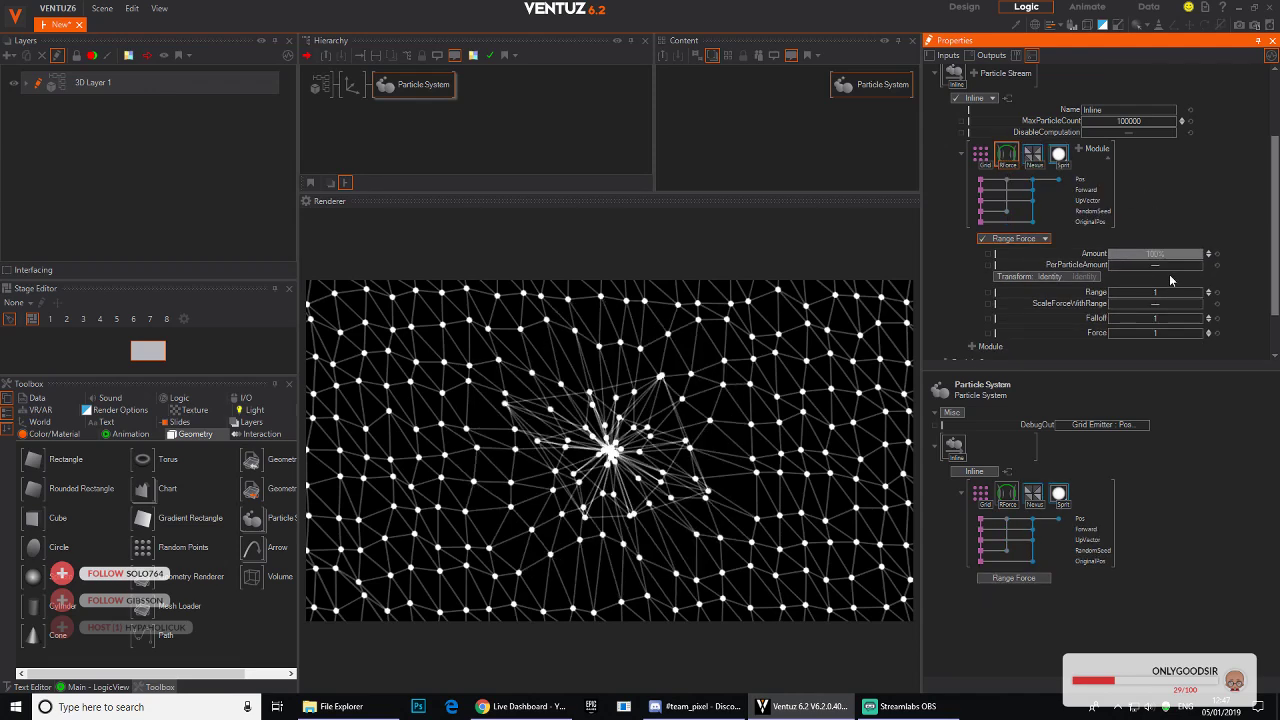
# Step: Set the Range Force's Amount to 83% and its Force to -1
pyautogui.scroll(-2, 1213, 205)
pyautogui.moveTo(1180, 200)
pyautogui.mouseDown()
pyautogui.moveTo(1112, 197)
pyautogui.moveTo(1195, 197)
pyautogui.moveTo(1134, 197)
pyautogui.moveTo(1180, 198)
pyautogui.mouseUp()
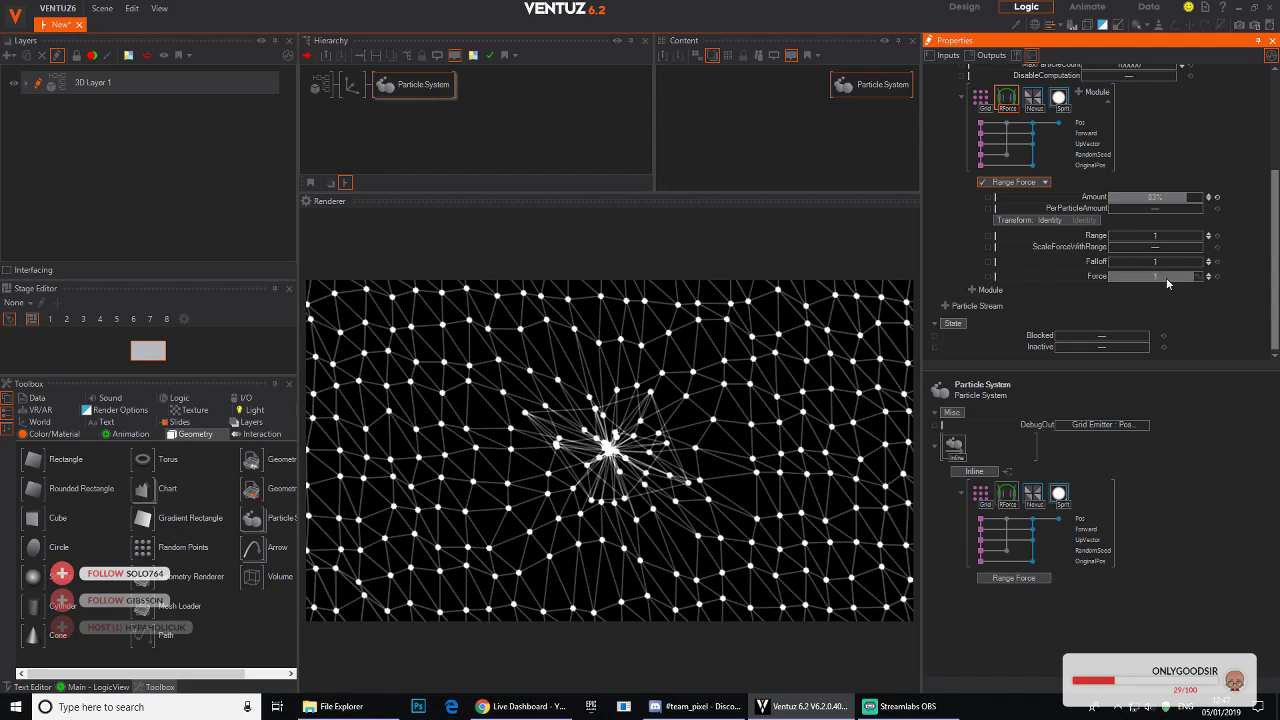
pyautogui.doubleClick(1160, 277)
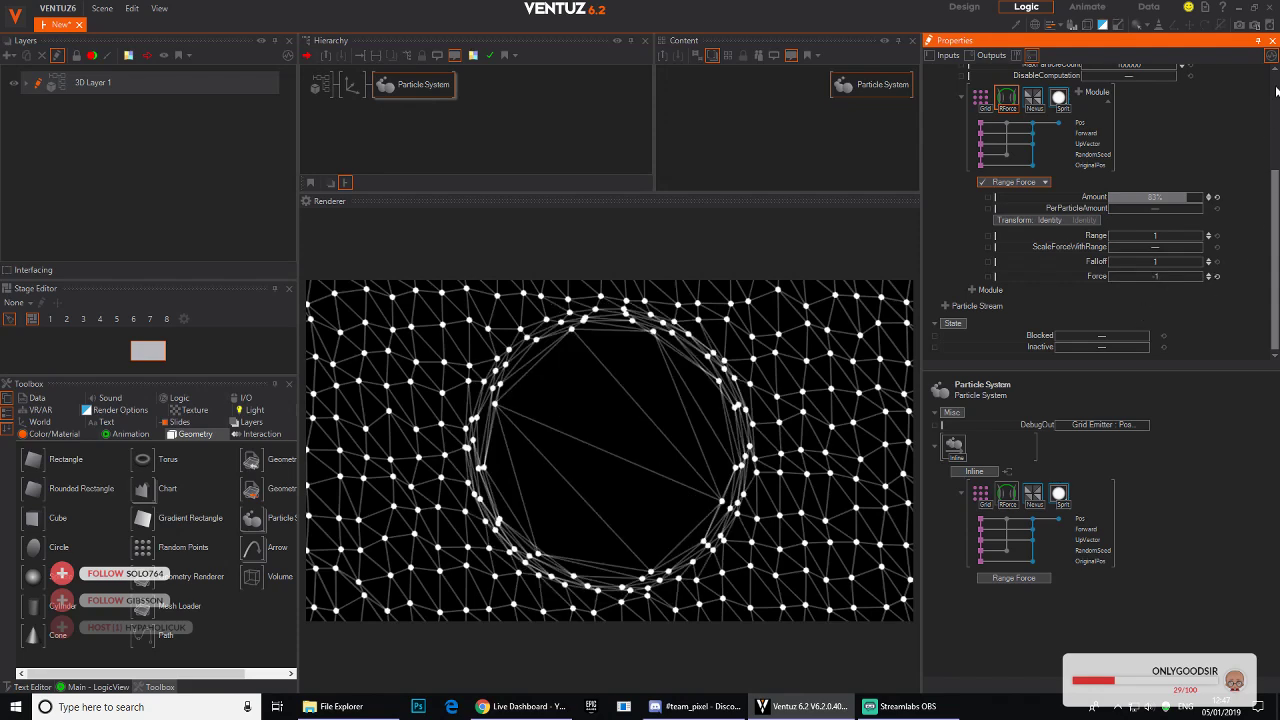
# Step: Switch the Range Force's Transform to Manual and set PositionX to 0.33, PositionY to 0.35 and PositionZ to 0.25
pyautogui.moveTo(1133, 122); pyautogui.dragTo(1133, 129)
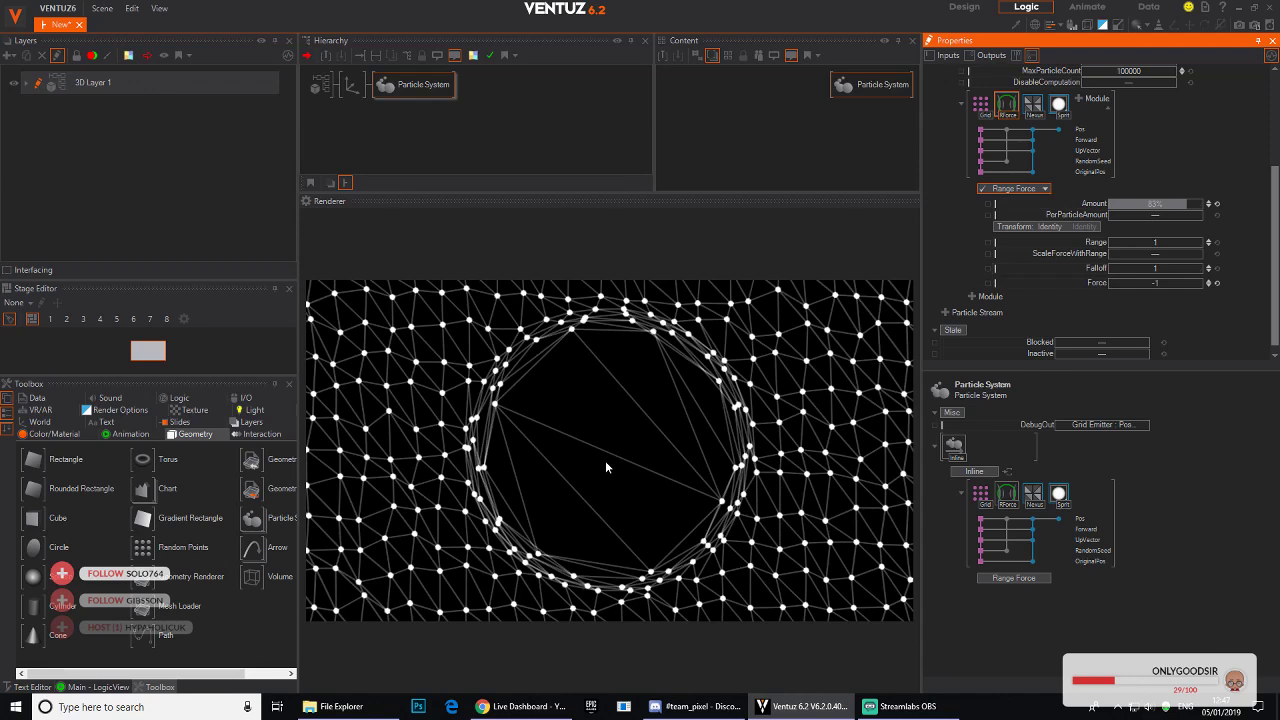
pyautogui.click(1050, 229)
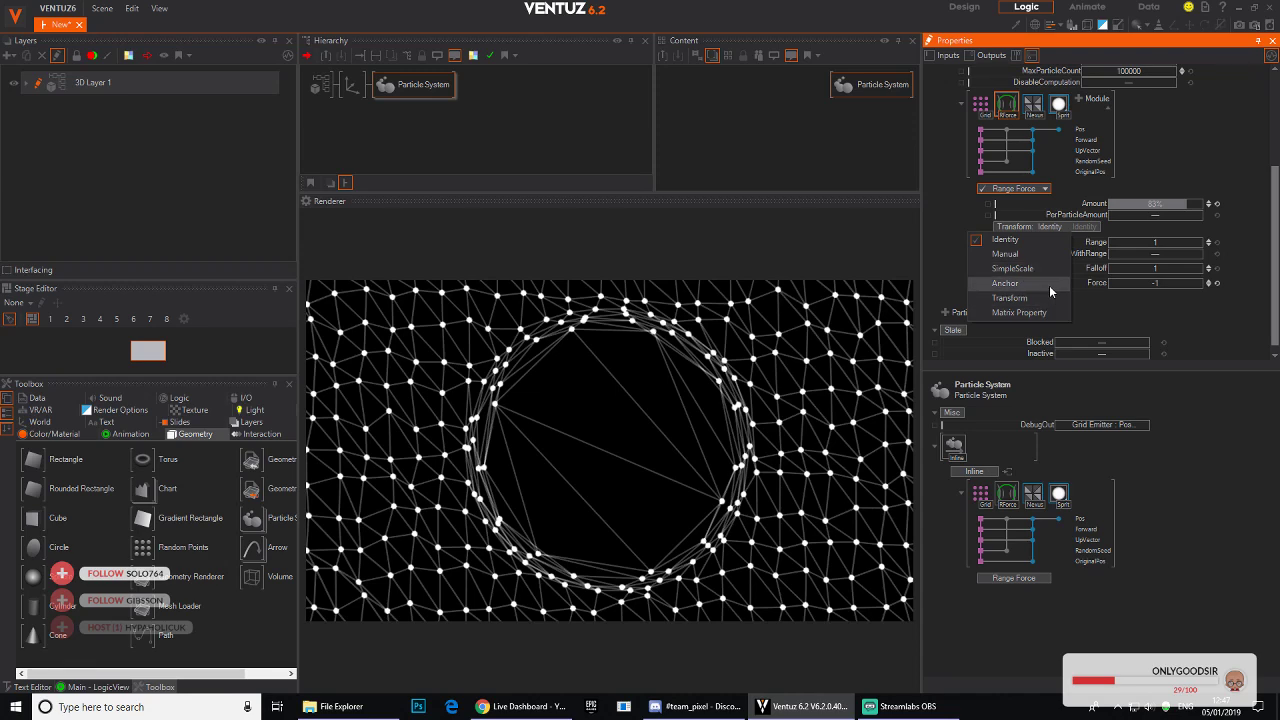
pyautogui.click(1034, 253)
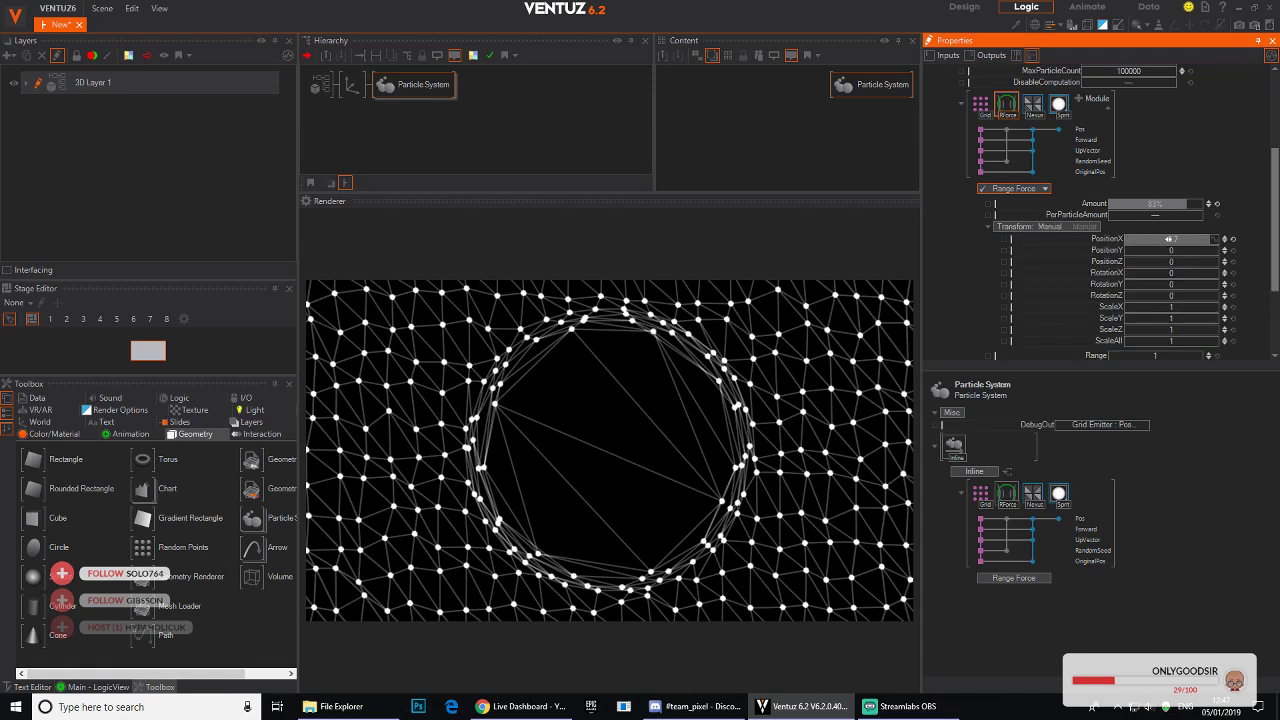
pyautogui.moveTo(1168, 239)
pyautogui.mouseDown()
pyautogui.moveTo(1177, 260)
pyautogui.moveTo(1160, 242)
pyautogui.moveTo(1110, 241)
pyautogui.moveTo(1180, 240)
pyautogui.moveTo(1168, 263)
pyautogui.moveTo(1151, 263)
pyautogui.moveTo(1180, 263)
pyautogui.moveTo(1176, 240)
pyautogui.moveTo(1198, 240)
pyautogui.moveTo(1176, 263)
pyautogui.moveTo(1199, 260)
pyautogui.moveTo(1140, 241)
pyautogui.moveTo(1178, 241)
pyautogui.moveTo(1164, 262)
pyautogui.moveTo(1185, 261)
pyautogui.moveTo(1163, 244)
pyautogui.mouseUp()
# Step: Add a Touch Ripple node to the hierarchy beneath the Axis and collapse its touch branches
pyautogui.click(526, 146)
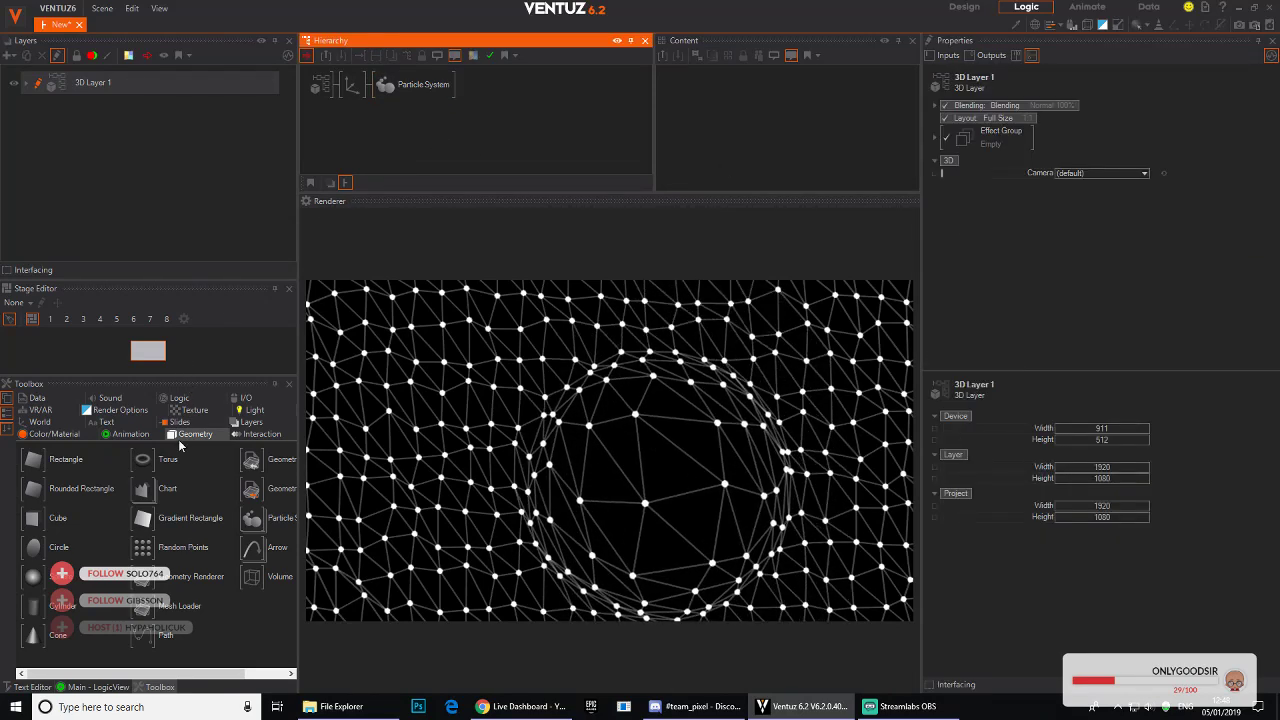
pyautogui.click(241, 434)
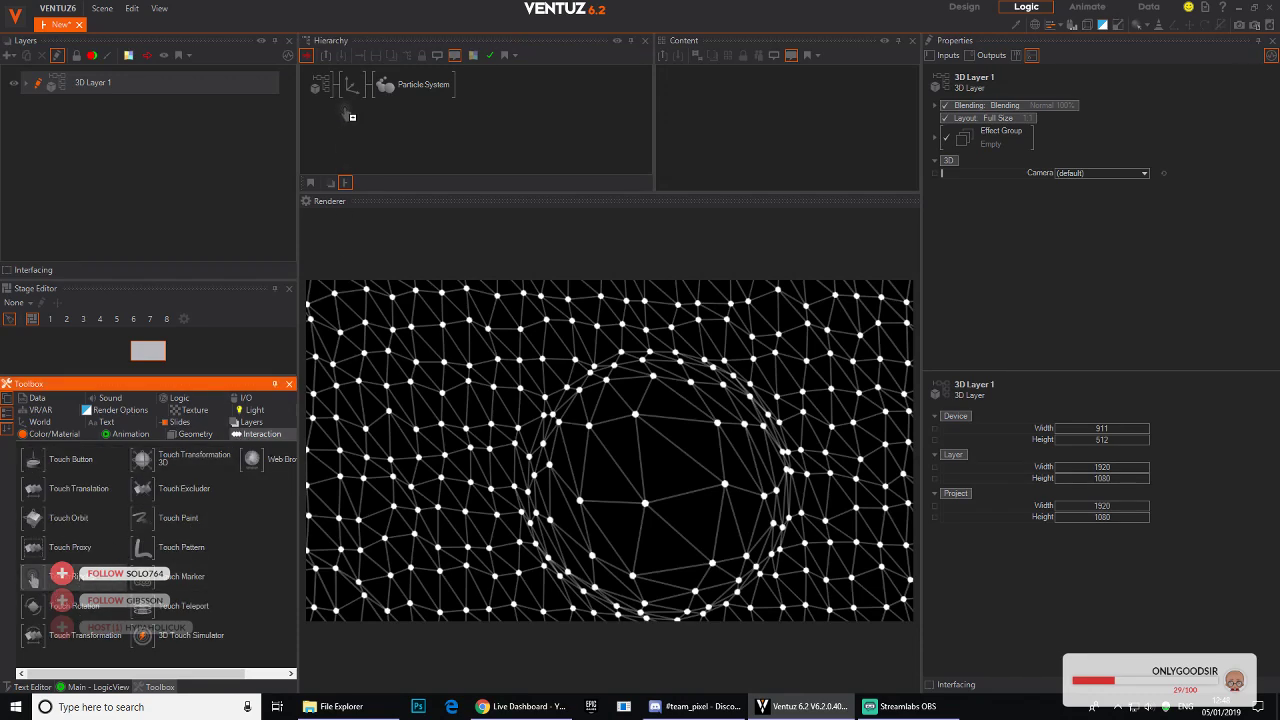
pyautogui.moveTo(350, 93); pyautogui.dragTo(350, 102)
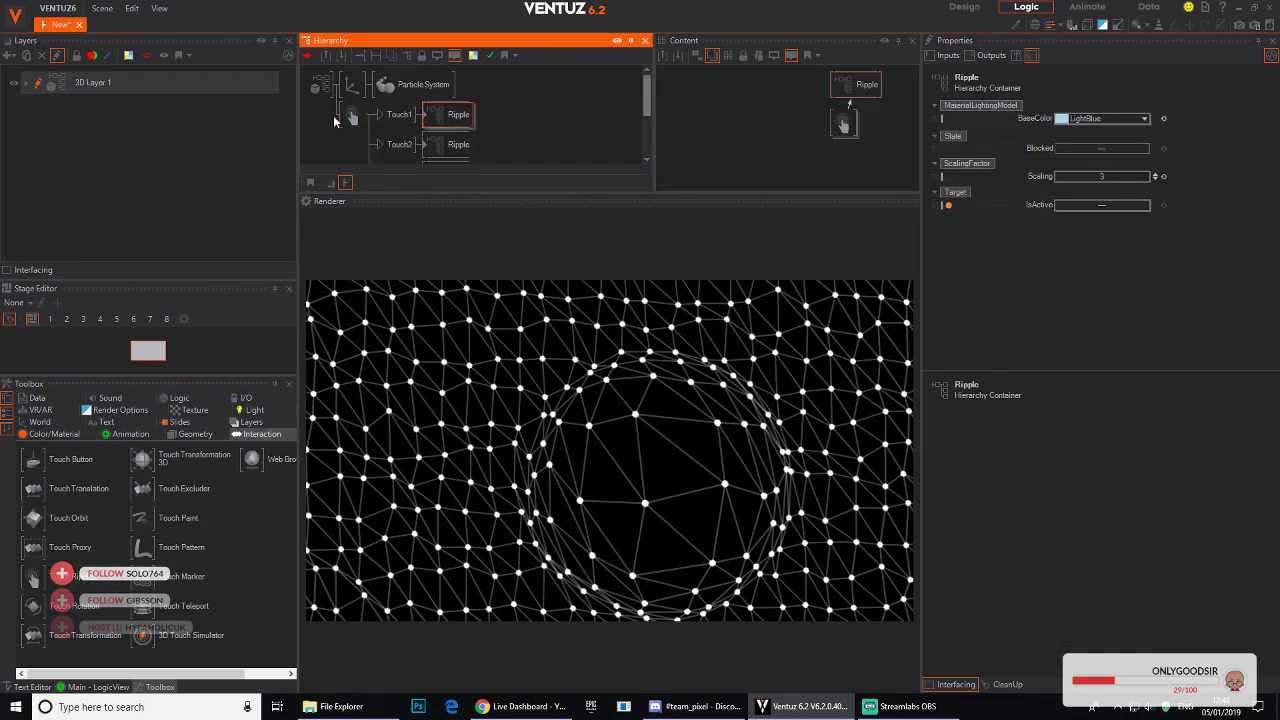
pyautogui.click(346, 118)
# Step: Show the Touch Ripple and Particle System nodes together in the Content and place the touch node beside the Particle System
pyautogui.click(361, 124)
pyautogui.keyDown('ctrl'); pyautogui.click(403, 90); pyautogui.keyUp('ctrl')
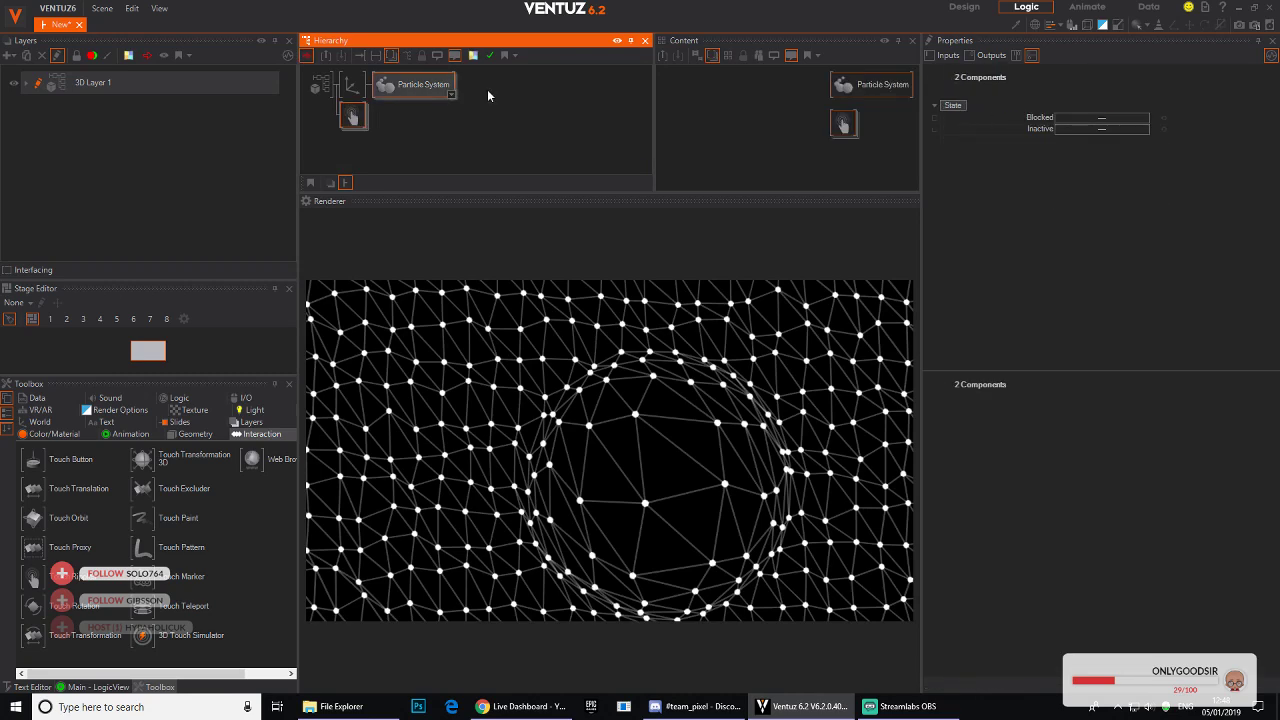
pyautogui.moveTo(792, 128); pyautogui.dragTo(806, 128)
pyautogui.moveTo(843, 124); pyautogui.dragTo(789, 126)
# Step: Bind the Touch Ripple's Touch1 Y output to the Range Force's PositionZ and its Touch1 X output to PositionX
pyautogui.click(851, 82)
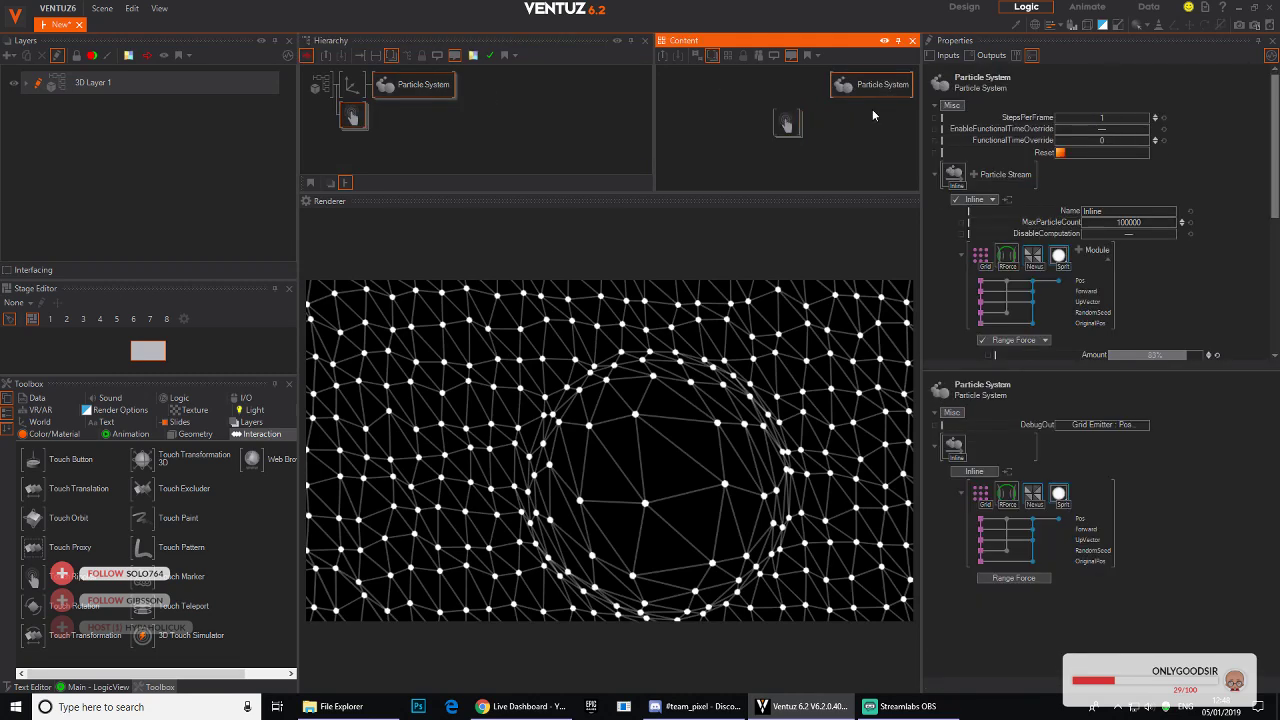
pyautogui.scroll(-3, 1100, 260)
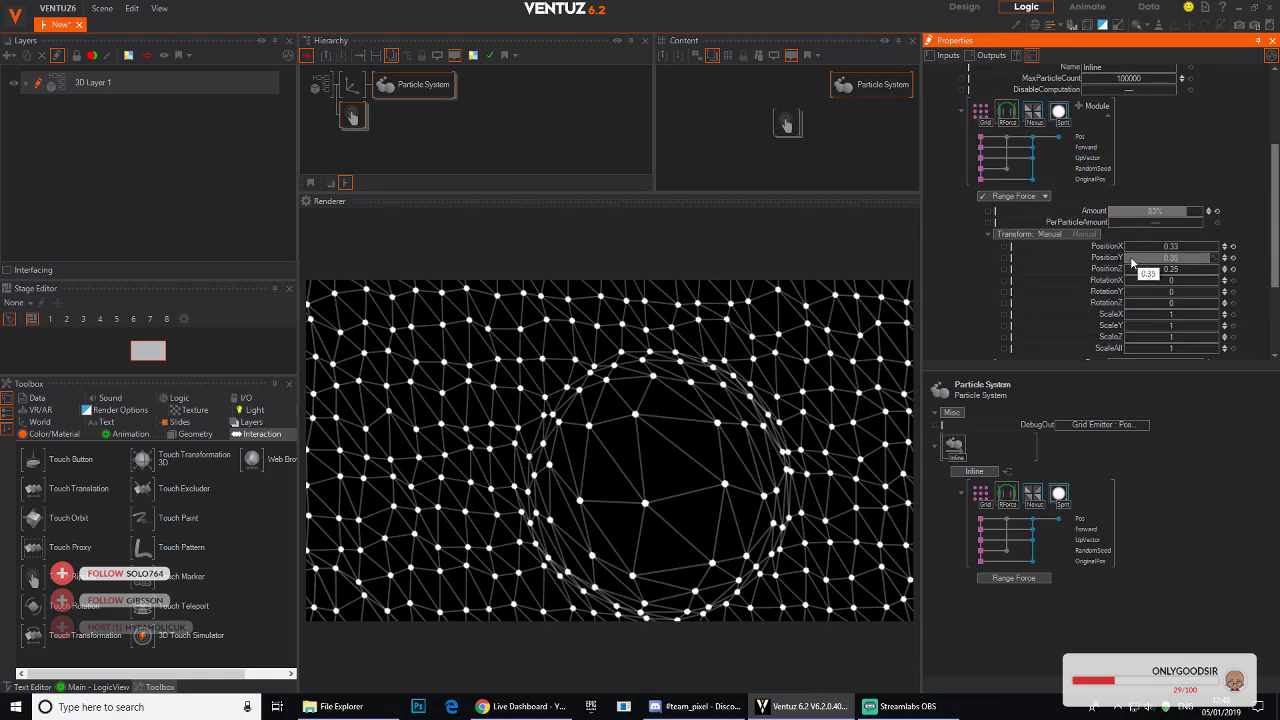
pyautogui.moveTo(1156, 268); pyautogui.dragTo(1134, 270)
pyautogui.click(787, 125)
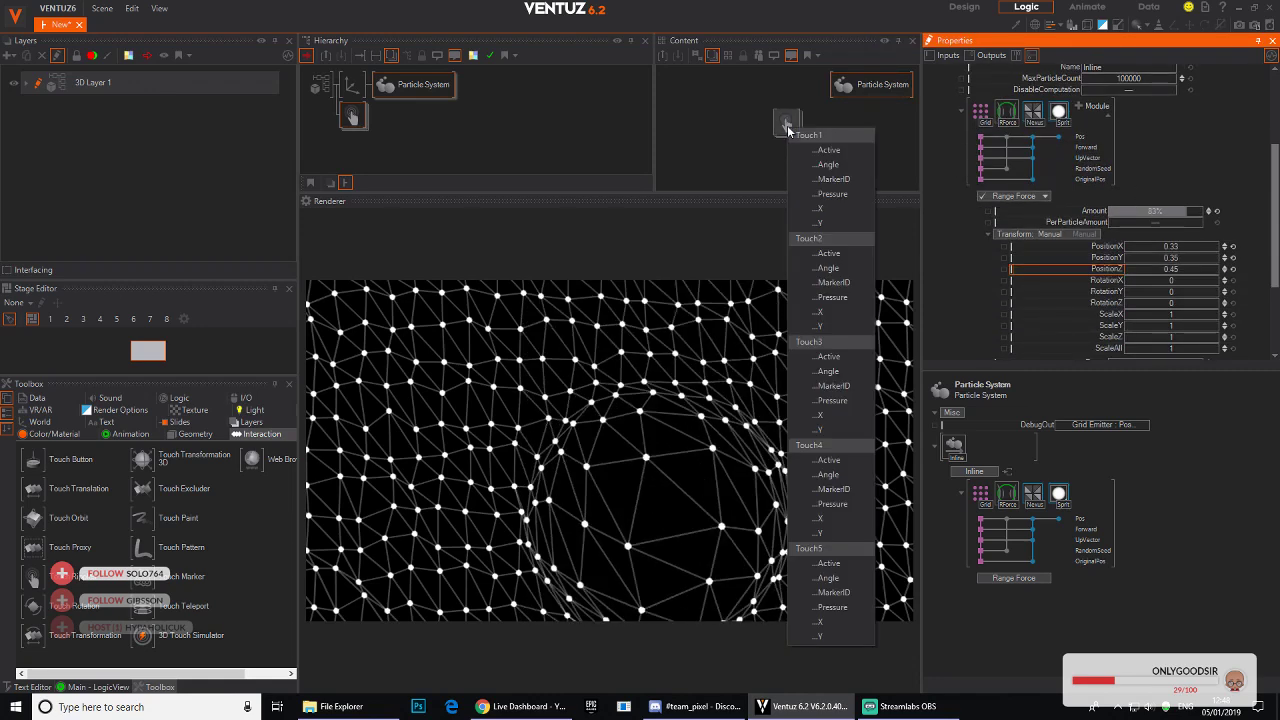
pyautogui.moveTo(834, 221); pyautogui.dragTo(1130, 248)
pyautogui.click(787, 124)
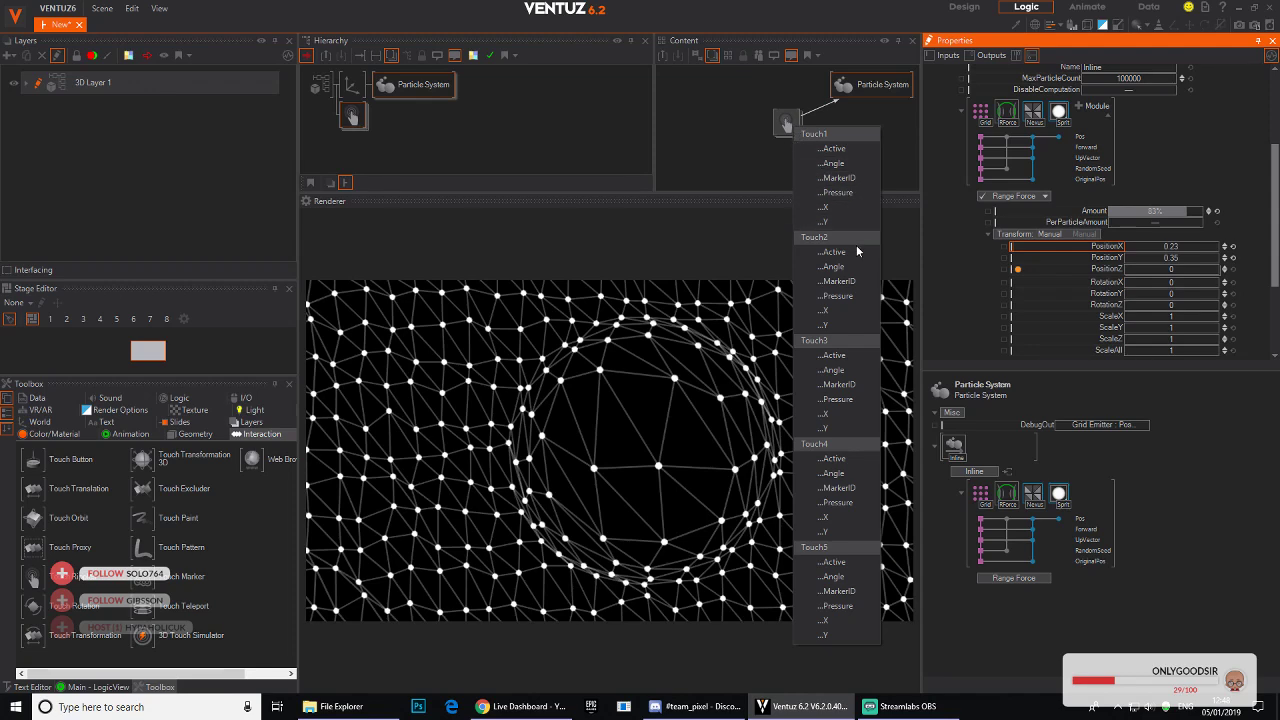
pyautogui.click(838, 208)
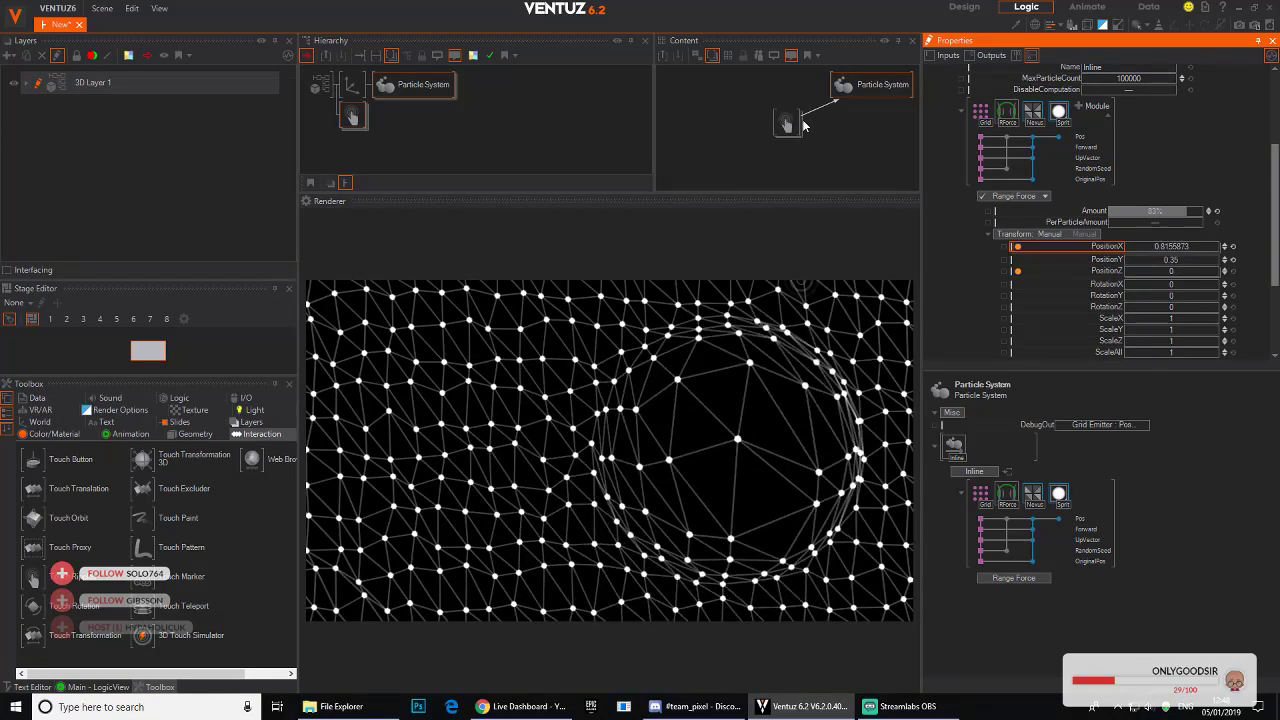
# Step: Insert a Clipping node into the Touch1 X to PositionX binding and rename it X
pyautogui.moveTo(781, 129); pyautogui.dragTo(677, 143)
pyautogui.doubleClick(792, 159)
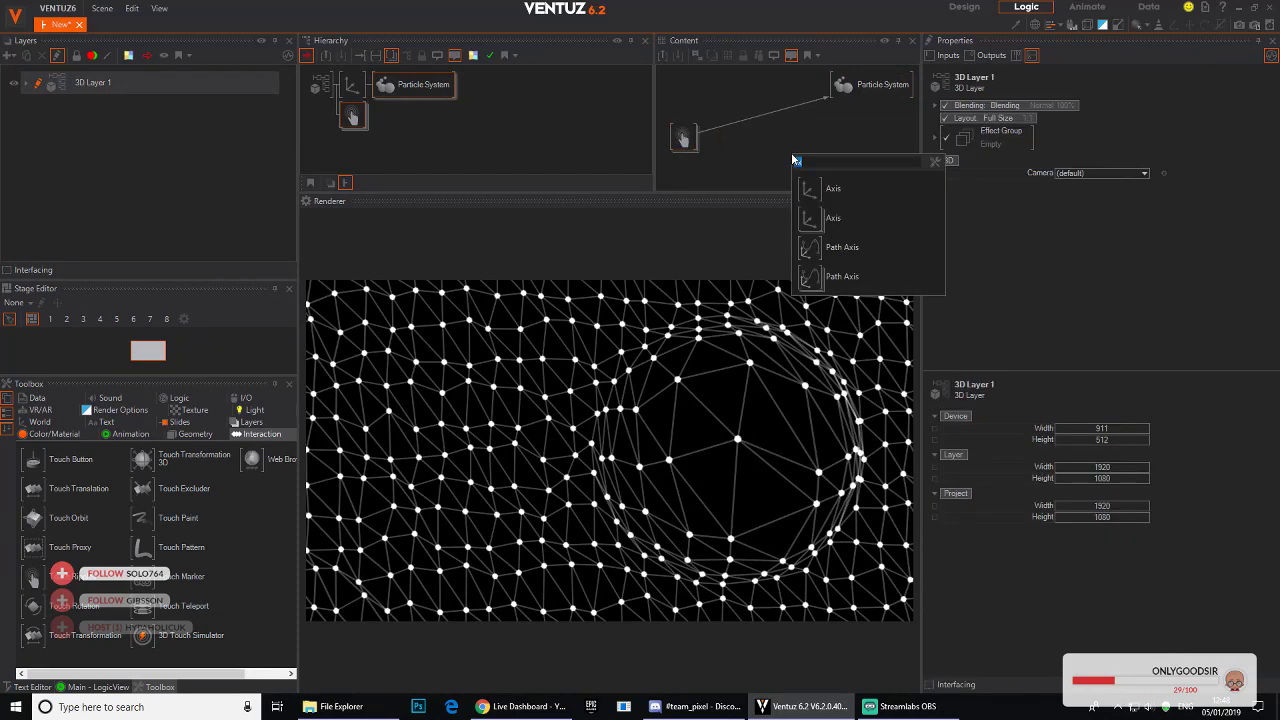
pyautogui.write('clip')
pyautogui.moveTo(809, 188); pyautogui.dragTo(793, 157)
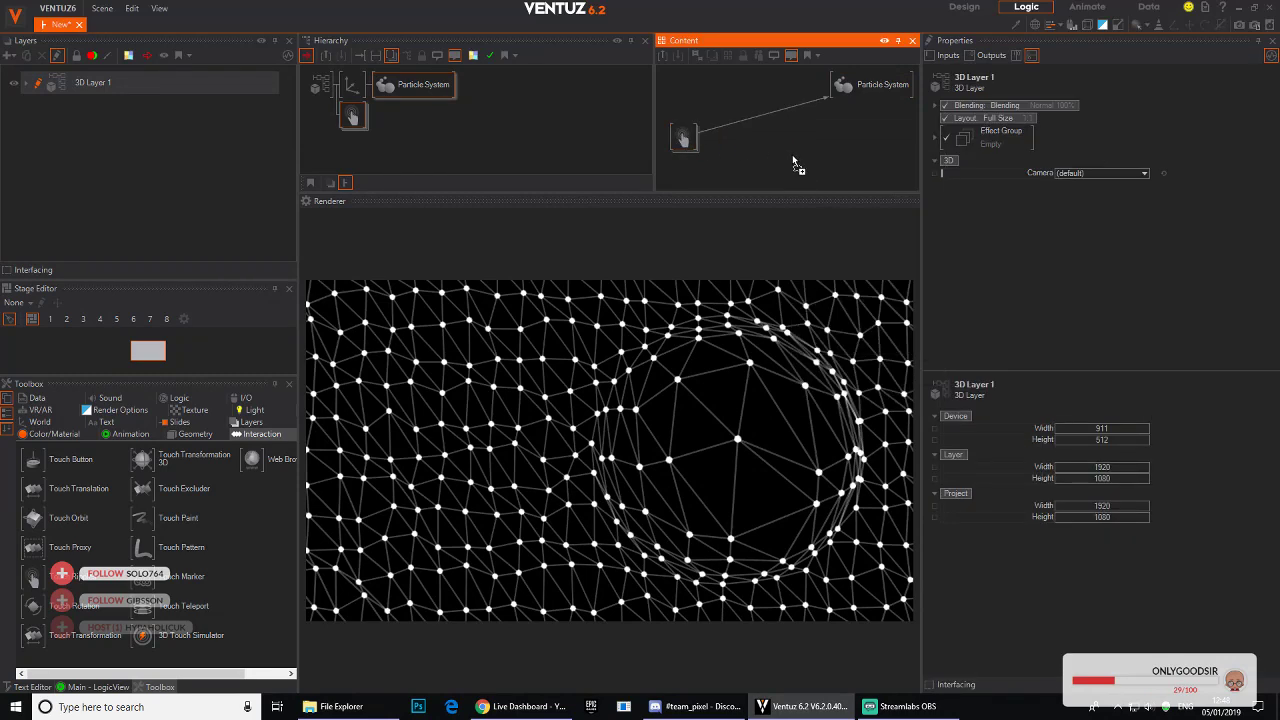
pyautogui.click(765, 117)
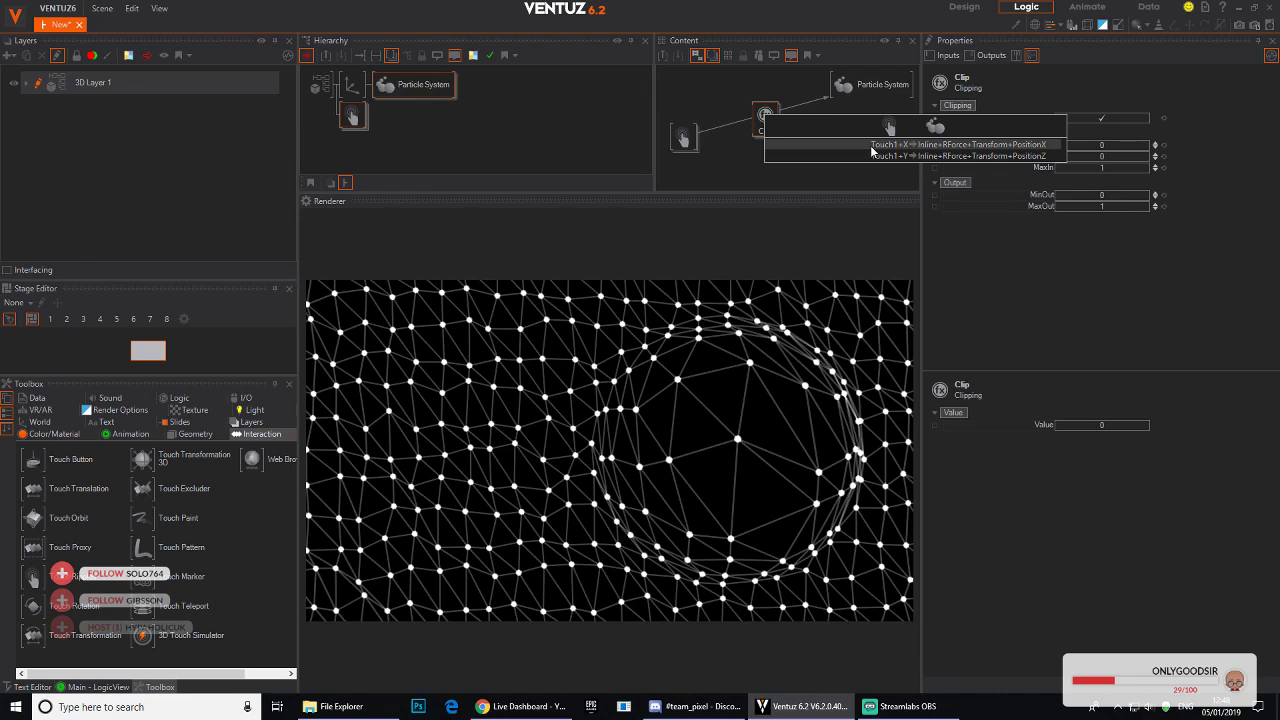
pyautogui.click(872, 147)
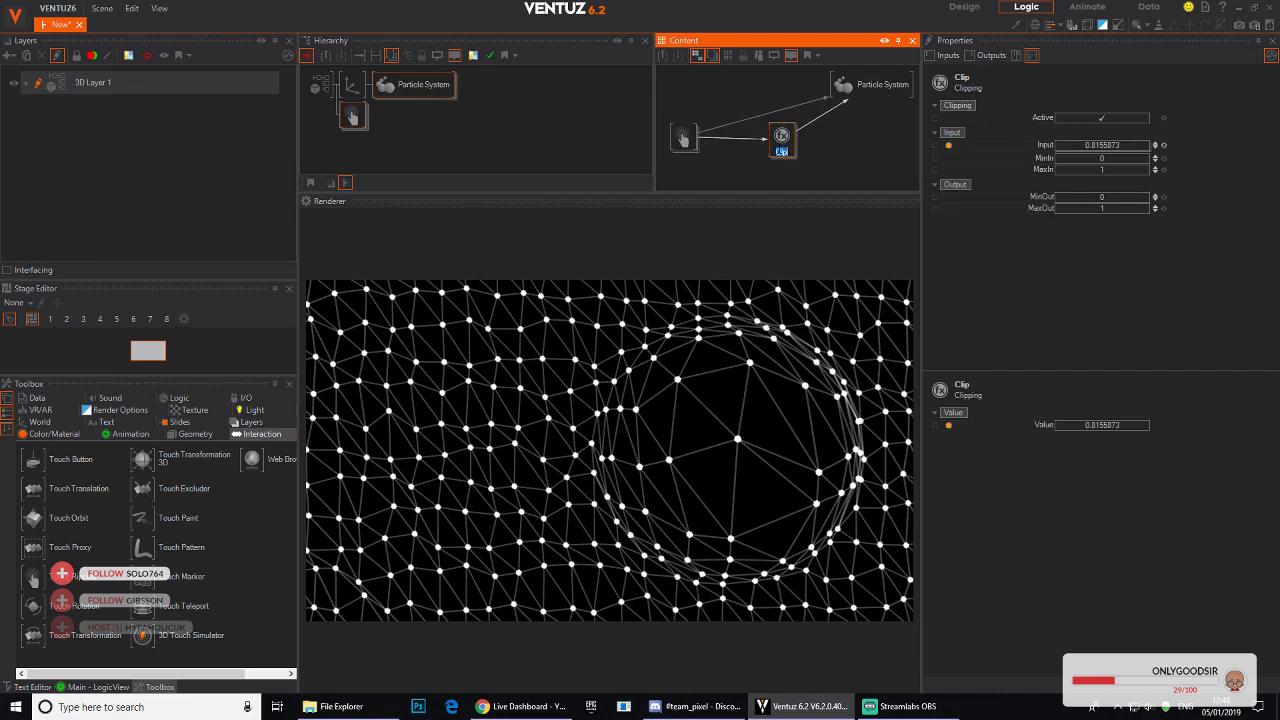
pyautogui.click(761, 159)
pyautogui.moveTo(787, 140); pyautogui.dragTo(794, 163)
# Step: Insert a second Clipping node into the Touch1 Y to PositionZ binding and rename it Y
pyautogui.doubleClick(810, 146)
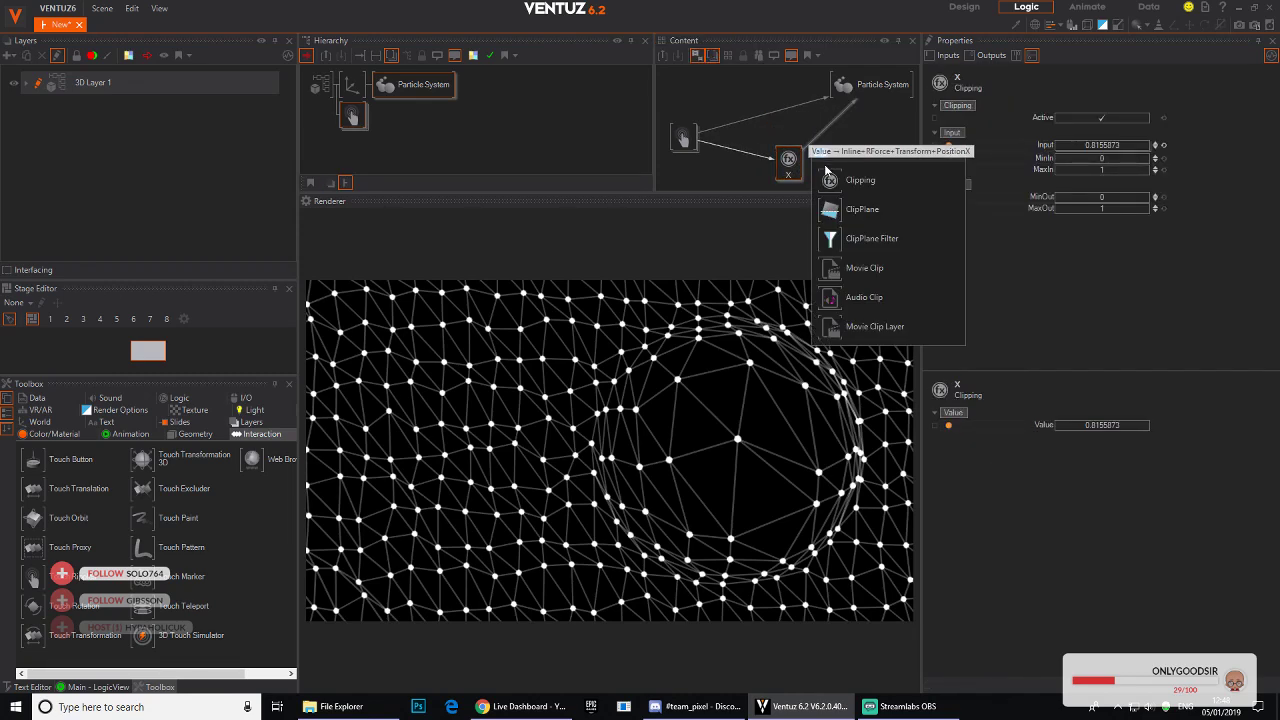
pyautogui.click(830, 180)
pyautogui.click(776, 112)
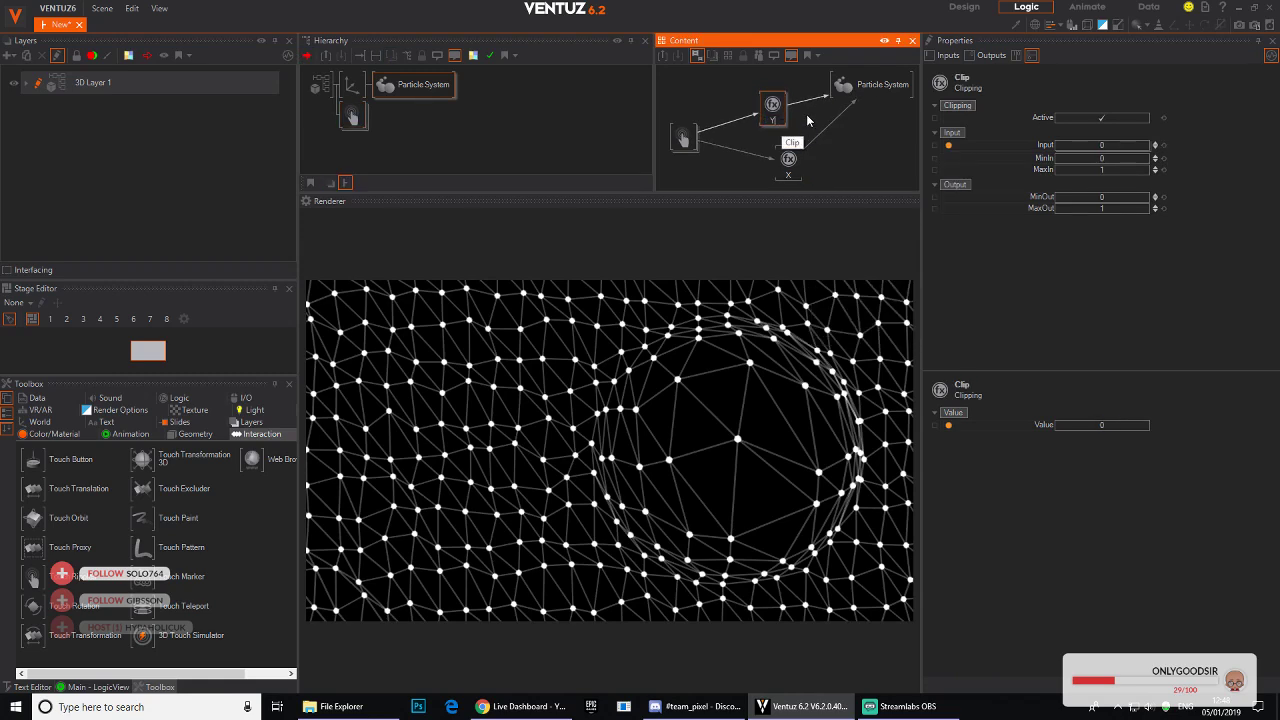
pyautogui.click(807, 120)
# Step: Test the touch response in the render view and set the Y Clipping node's MinOut to 0.9 and MaxOut to 1.6
pyautogui.click(775, 117)
pyautogui.moveTo(882, 375); pyautogui.dragTo(833, 314)
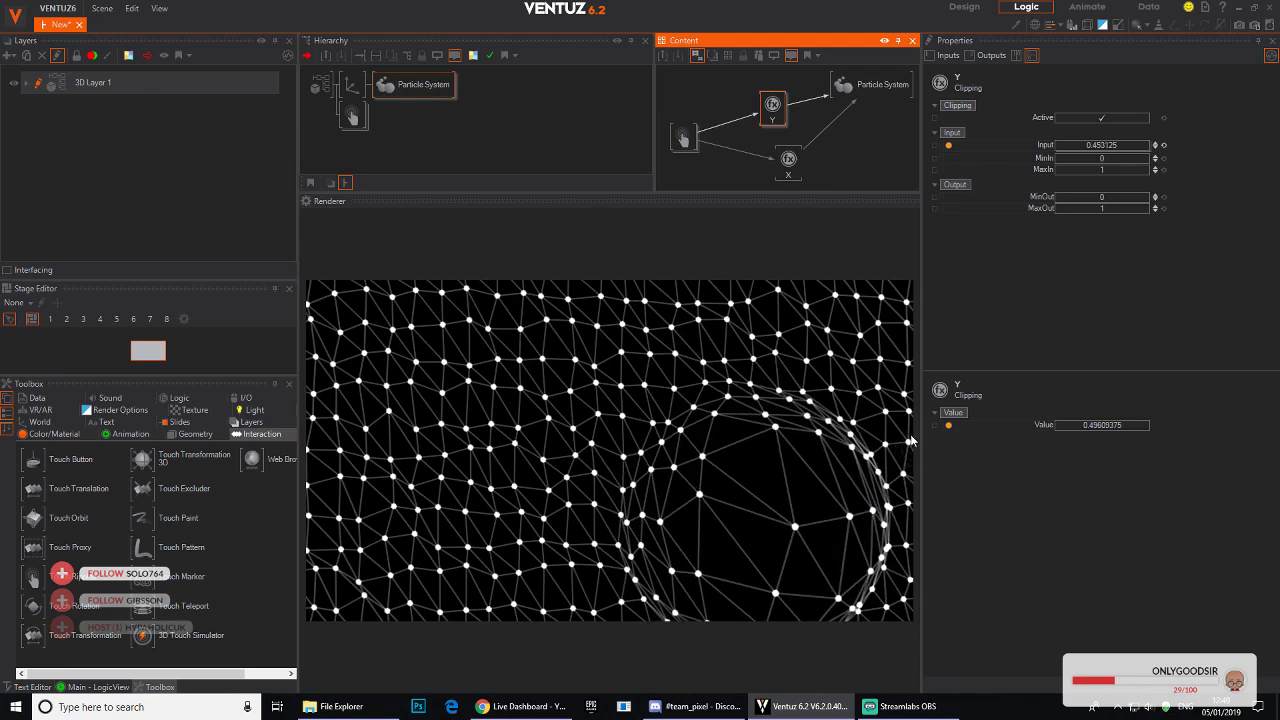
pyautogui.moveTo(910, 441)
pyautogui.mouseDown()
pyautogui.moveTo(900, 452)
pyautogui.moveTo(408, 461)
pyautogui.moveTo(326, 446)
pyautogui.moveTo(316, 467)
pyautogui.moveTo(862, 408)
pyautogui.moveTo(880, 395)
pyautogui.moveTo(924, 437)
pyautogui.moveTo(870, 390)
pyautogui.moveTo(898, 460)
pyautogui.moveTo(913, 449)
pyautogui.mouseUp()
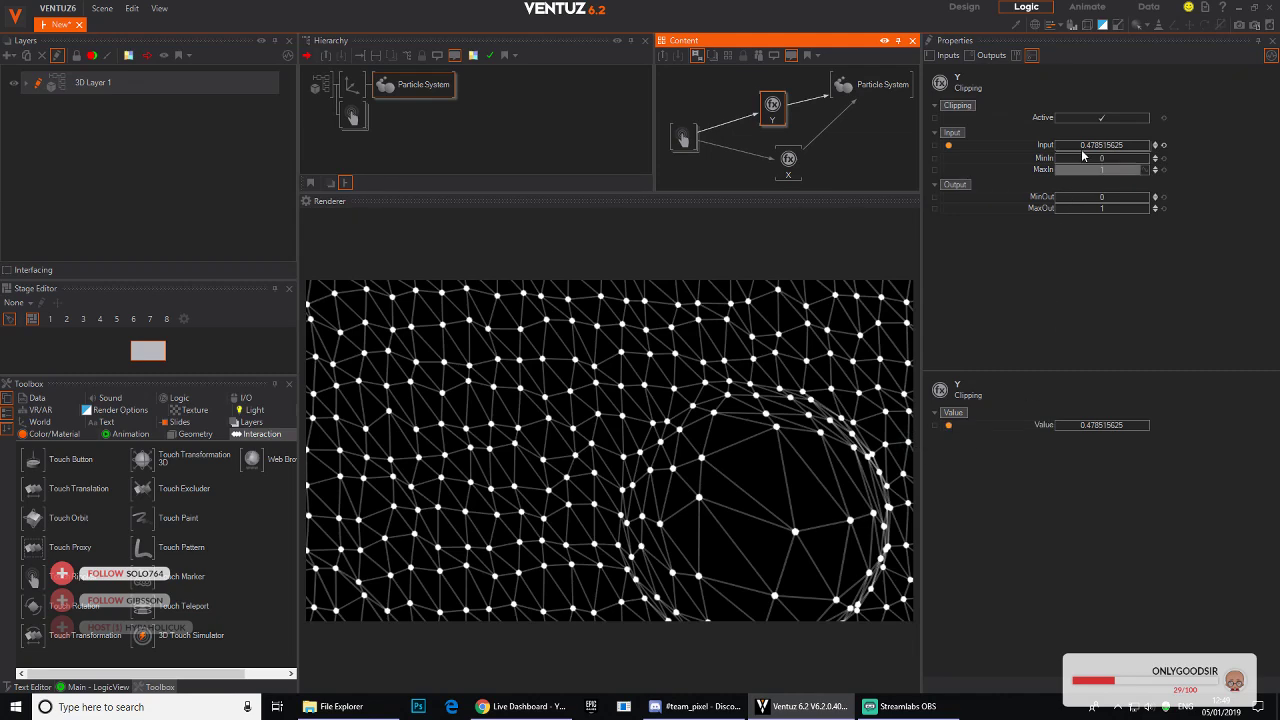
pyautogui.moveTo(1114, 210); pyautogui.dragTo(1117, 213)
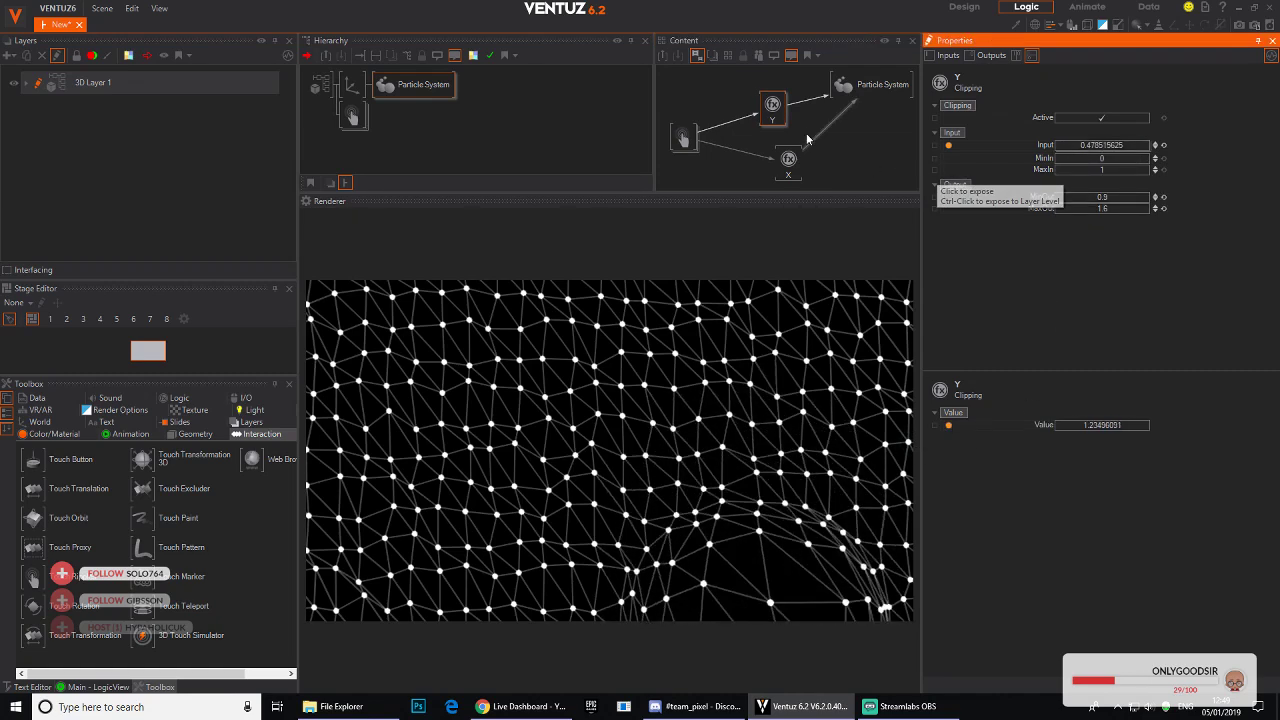
# Step: Set the X Clipping node's MinOut to -1.9 and MaxOut to 1.9 and test the horizontal touch response
pyautogui.click(779, 165)
pyautogui.moveTo(1109, 208); pyautogui.dragTo(1110, 208)
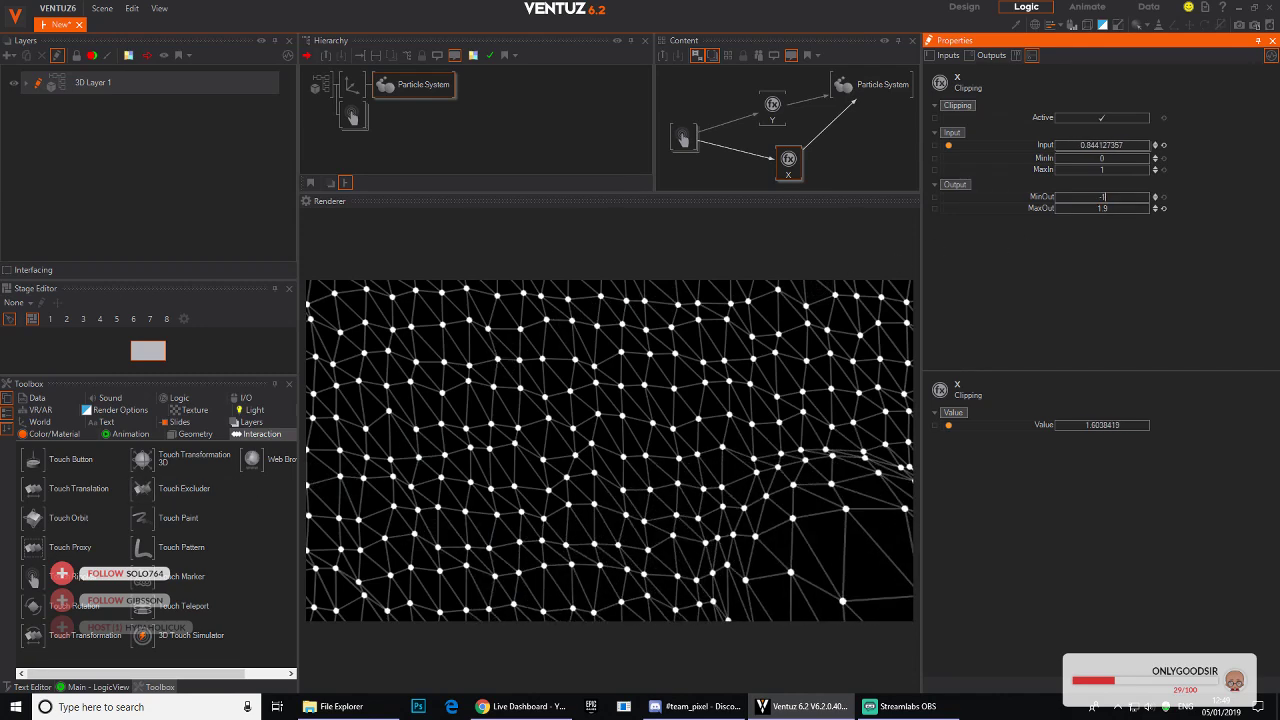
pyautogui.press('Return')
pyautogui.moveTo(770, 460); pyautogui.dragTo(903, 393)
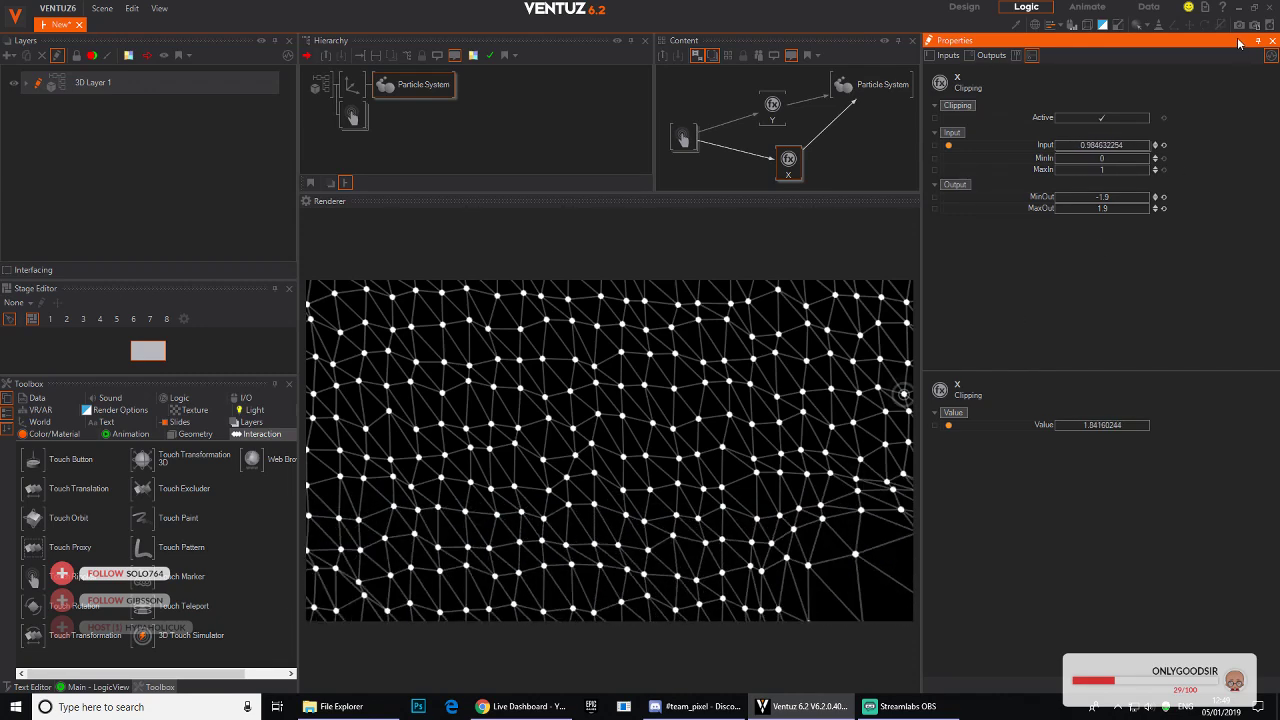
# Step: Test the vertical touch response and set the Y Clipping node's MinOut to -1.5 and MaxOut to 1.5
pyautogui.click(769, 117)
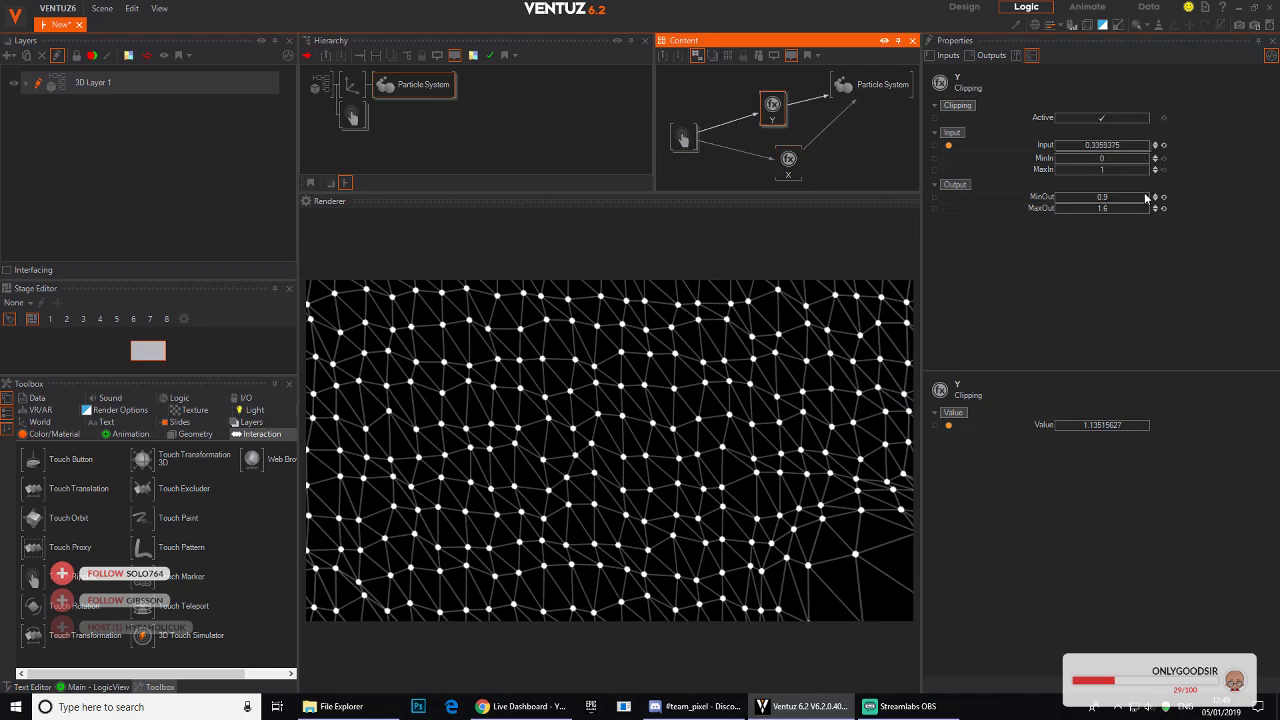
pyautogui.moveTo(760, 520); pyautogui.dragTo(716, 283)
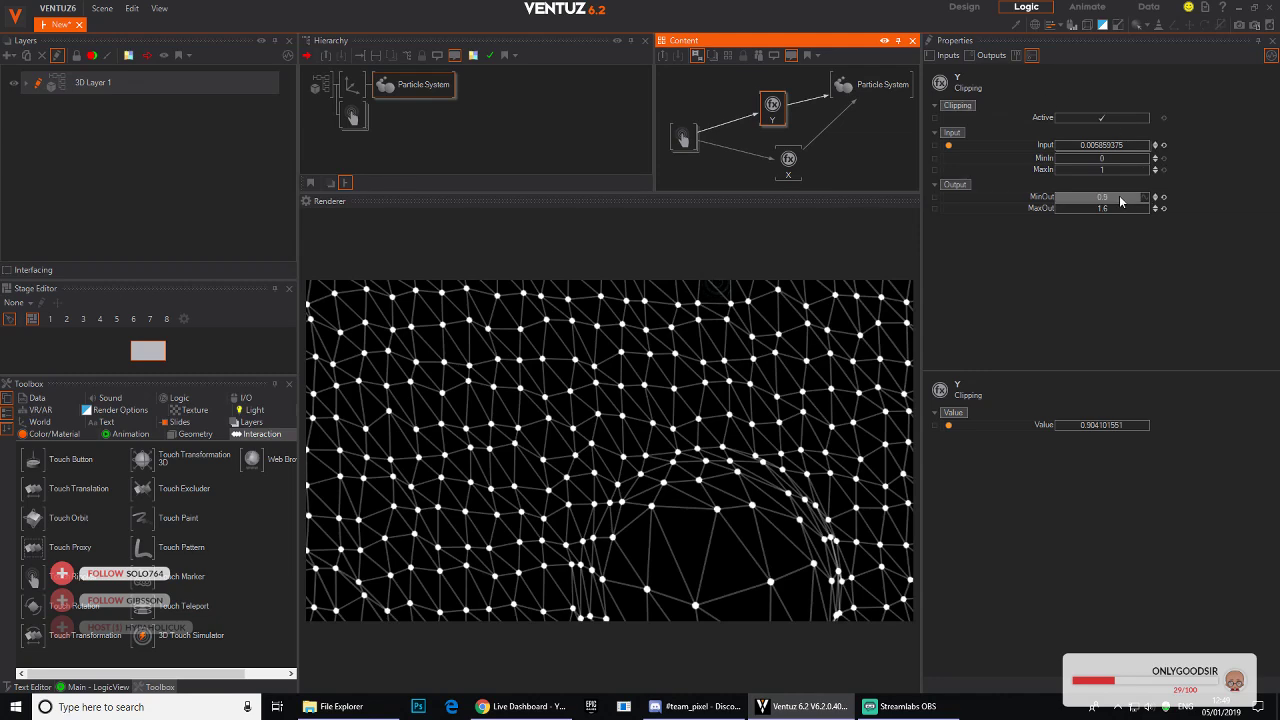
pyautogui.moveTo(1115, 199); pyautogui.dragTo(1103, 196)
pyautogui.moveTo(683, 385)
pyautogui.mouseDown()
pyautogui.moveTo(692, 287)
pyautogui.moveTo(695, 602)
pyautogui.moveTo(711, 492)
pyautogui.moveTo(564, 383)
pyautogui.moveTo(755, 365)
pyautogui.moveTo(1176, 181)
pyautogui.mouseUp()
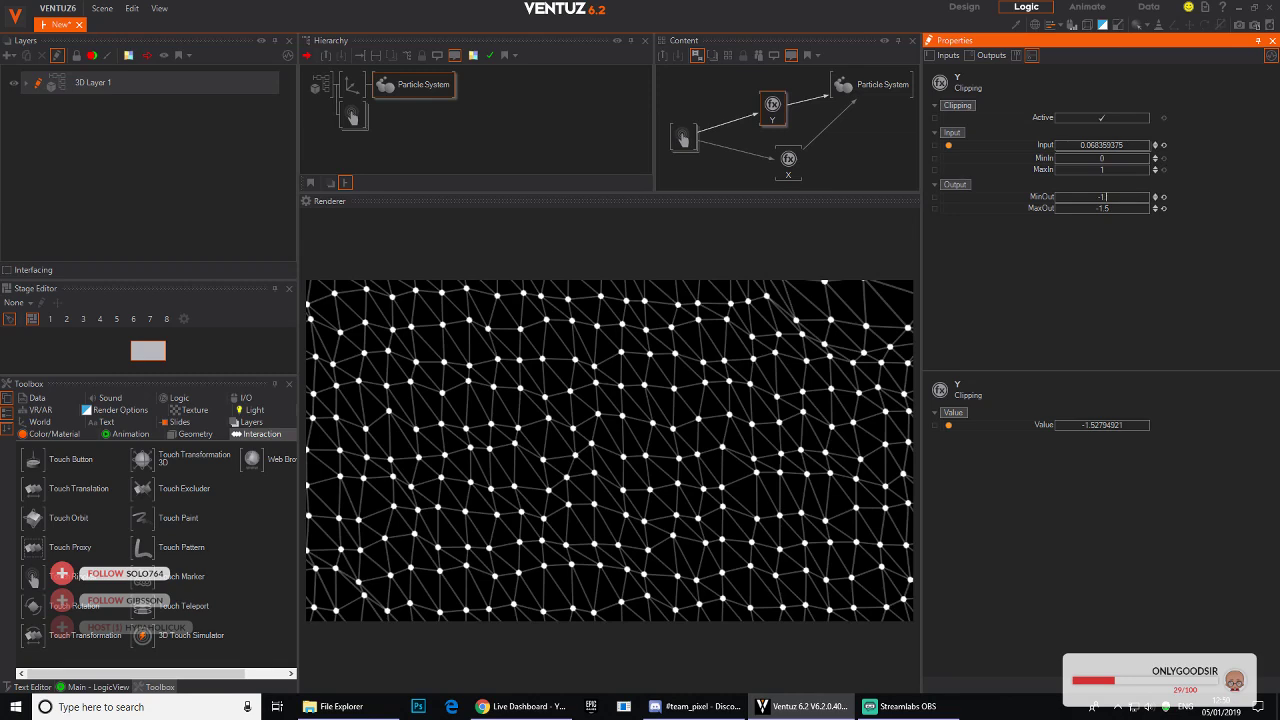
pyautogui.write('.5')
pyautogui.press('Return')
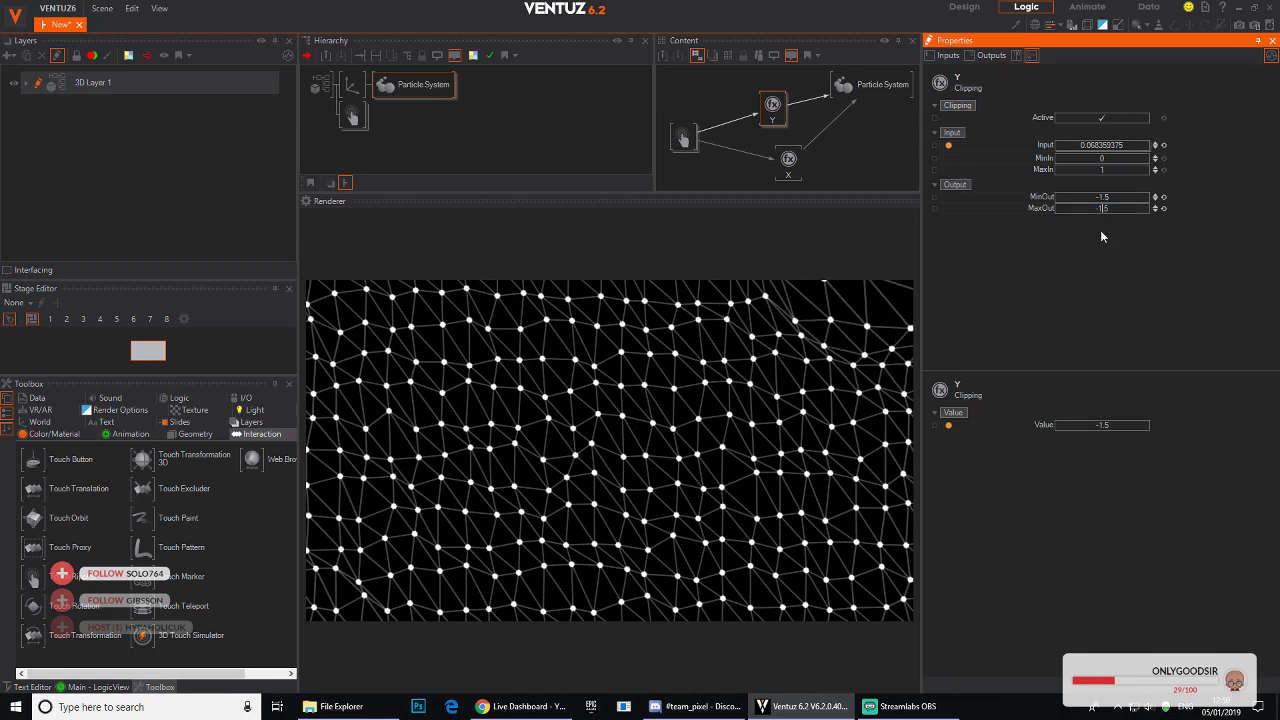
pyautogui.click(1098, 209)
pyautogui.press('BackSpace')
pyautogui.press('Return')
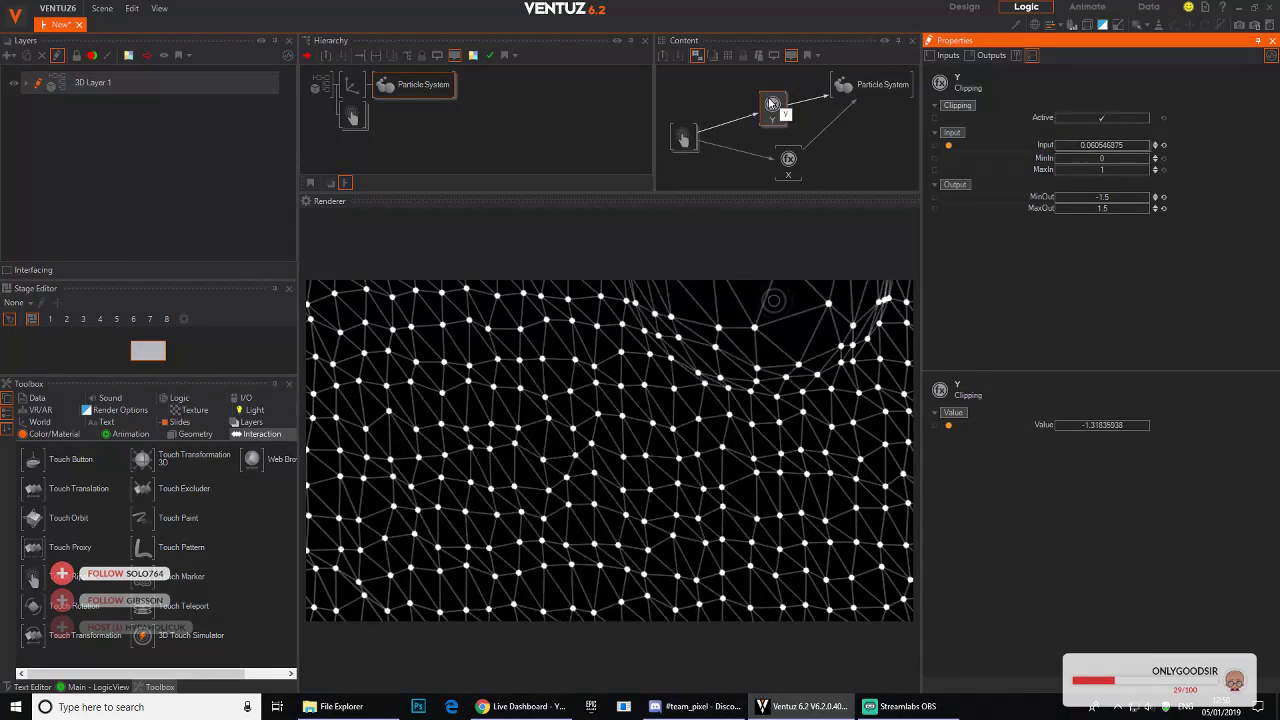
# Step: Set the Range Force's Range to 0.892, Falloff to 1.15 and Force to -0.89, enable ScaleForceWithRange, and test the touch response
pyautogui.click(848, 85)
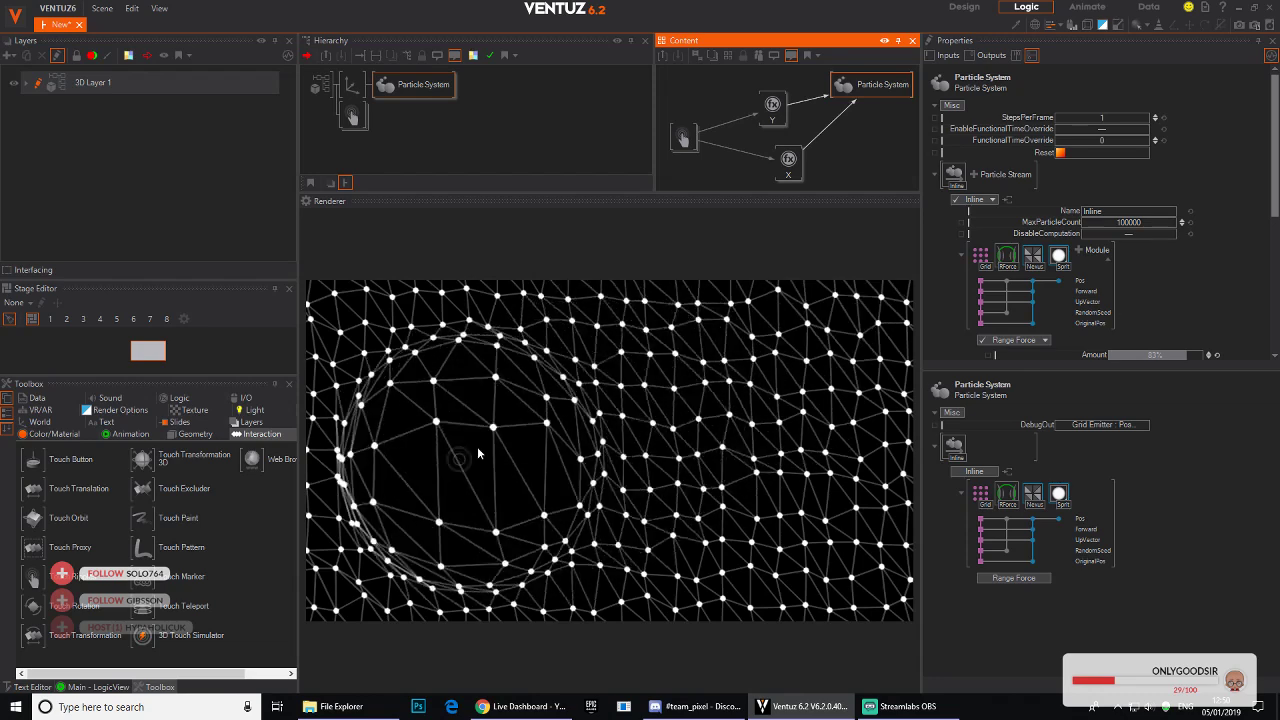
pyautogui.scroll(-2, 1185, 313)
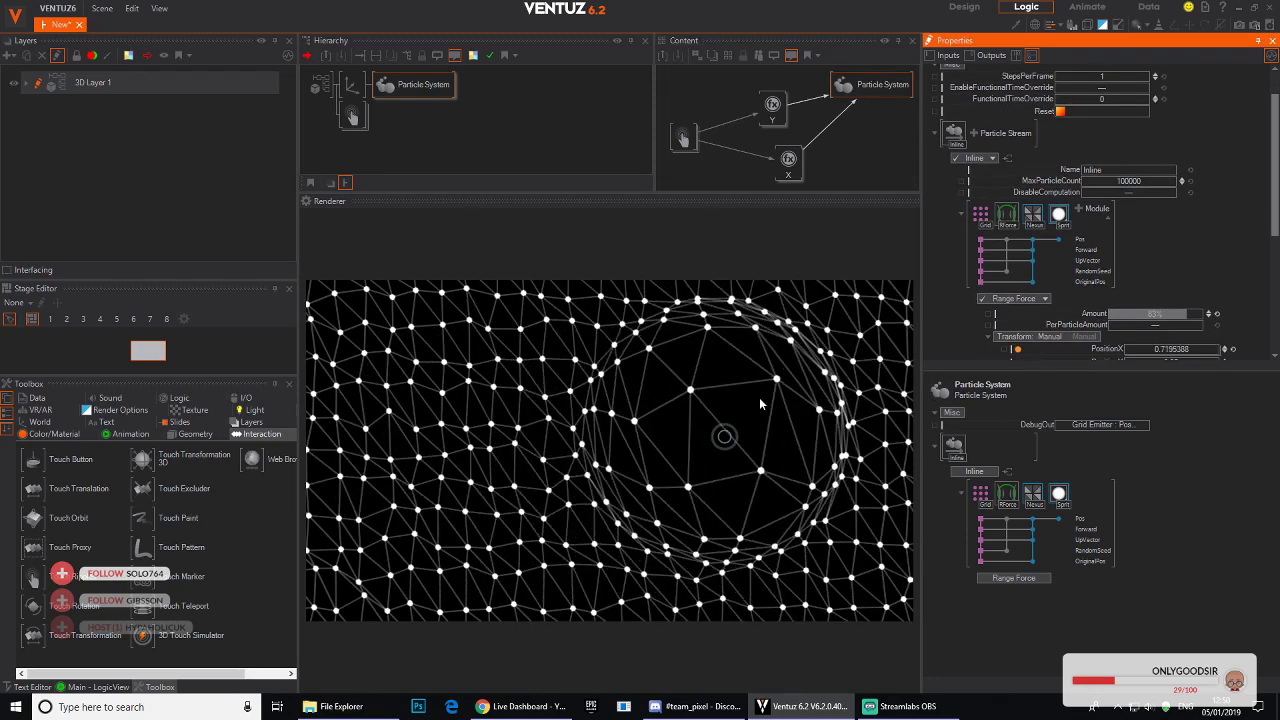
pyautogui.scroll(-1, 1156, 245)
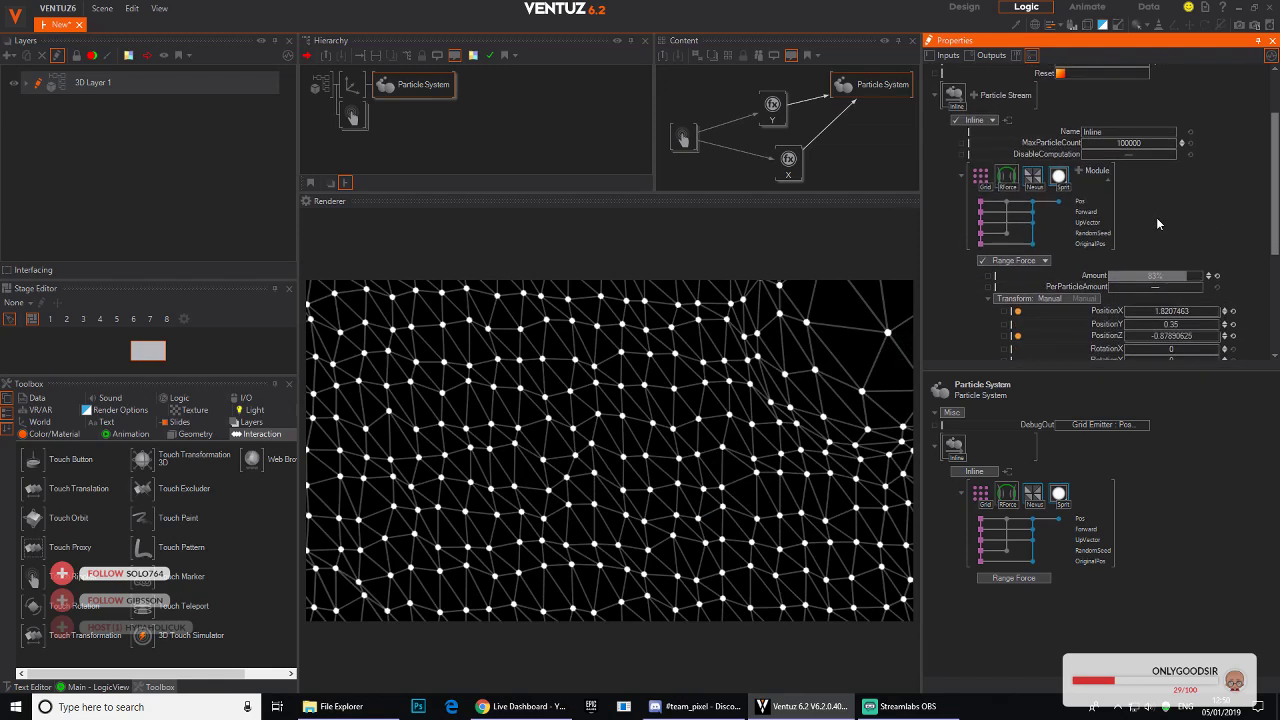
pyautogui.click(1016, 181)
pyautogui.scroll(-3, 1150, 250)
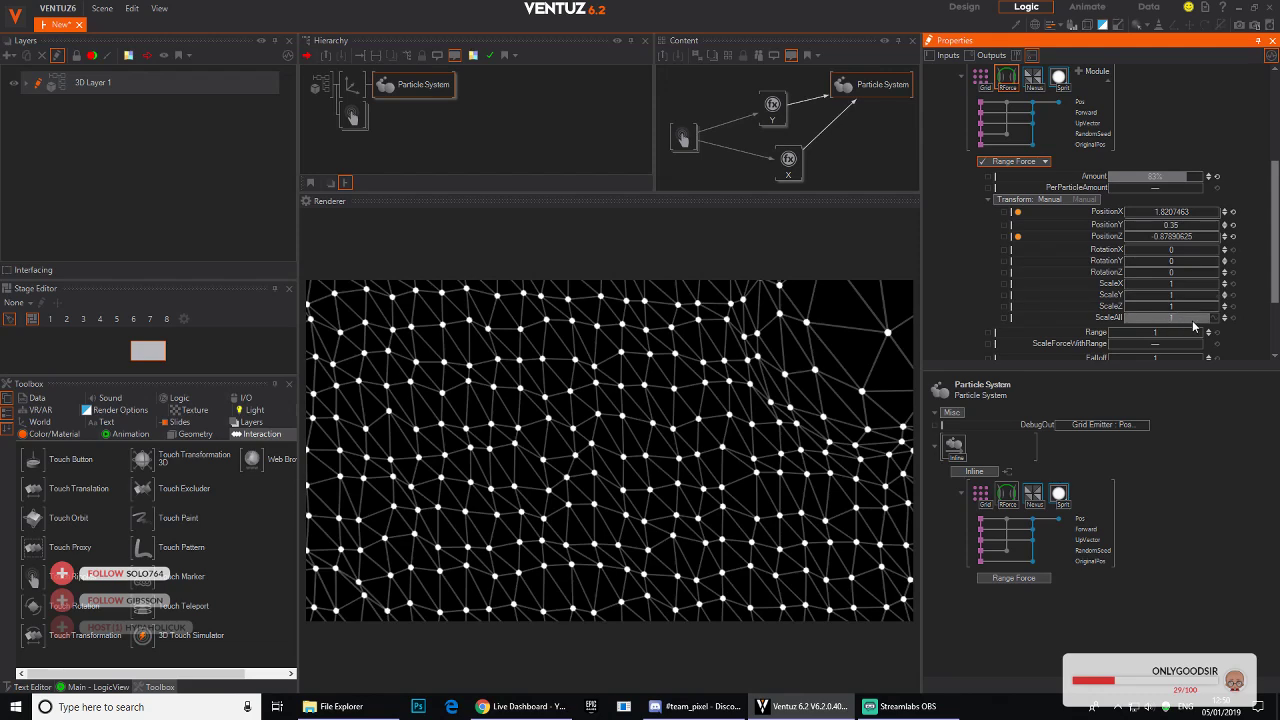
pyautogui.scroll(-2, 1190, 310)
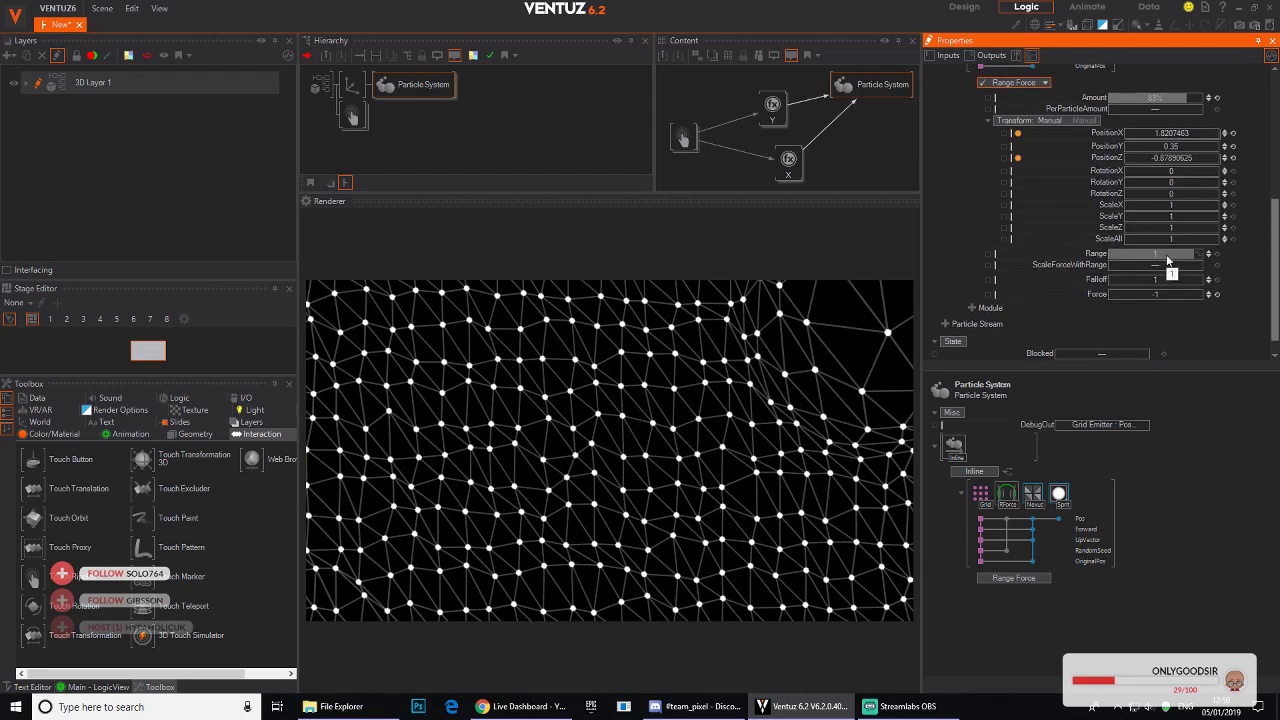
pyautogui.moveTo(1167, 260); pyautogui.dragTo(1190, 281)
pyautogui.moveTo(1163, 262); pyautogui.dragTo(1163, 256)
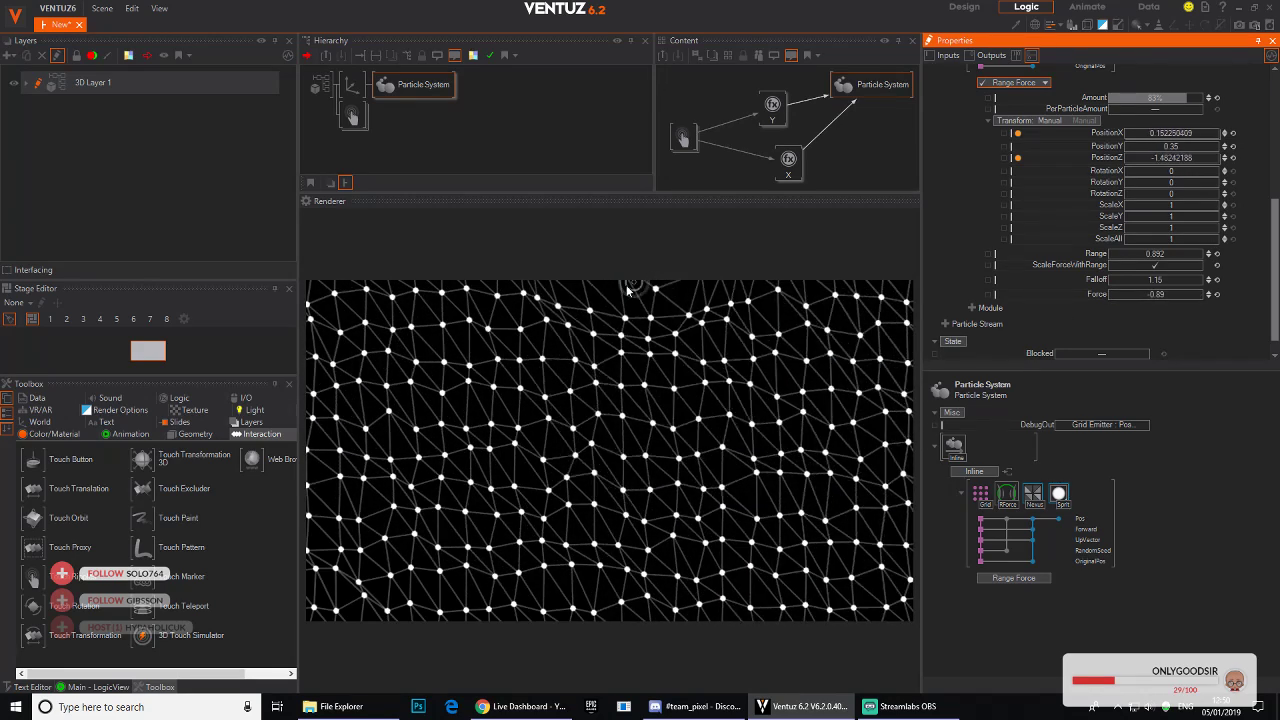
pyautogui.moveTo(627, 537); pyautogui.dragTo(817, 429)
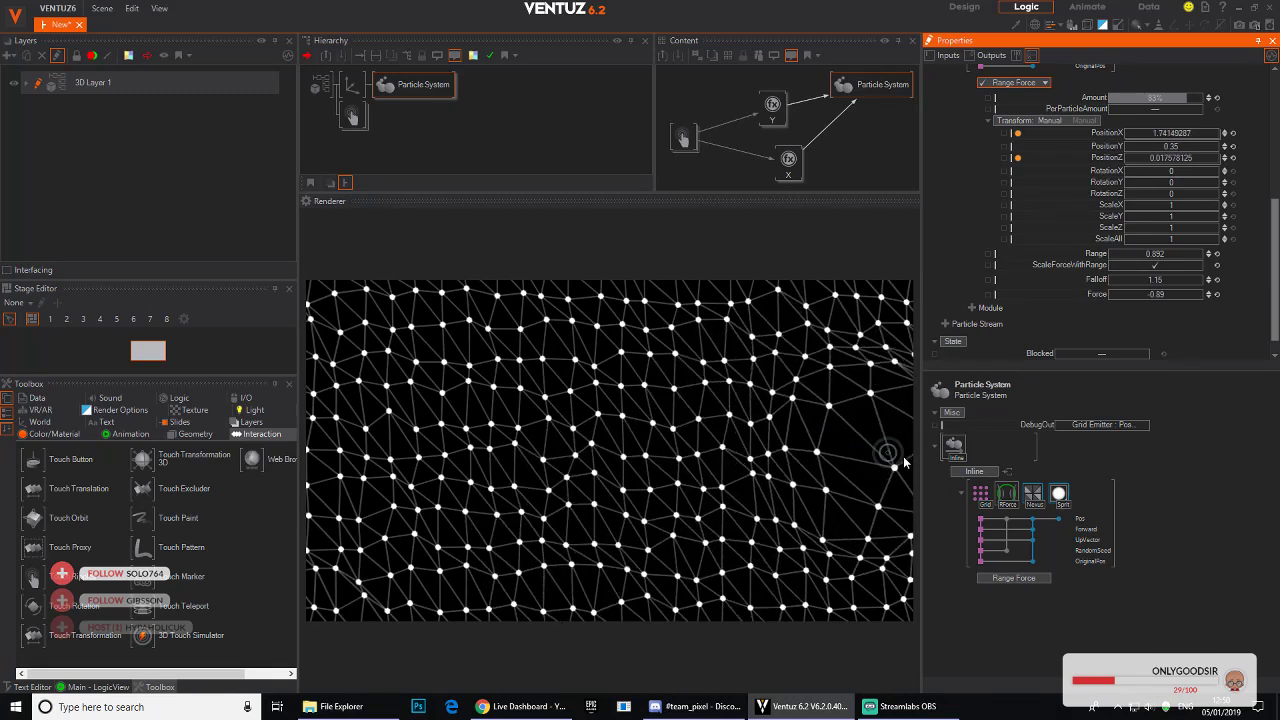
# Step: Add a Noise module to the Inline particle stream and set its TranslateZ to 0.24
pyautogui.scroll(3, 1041, 192)
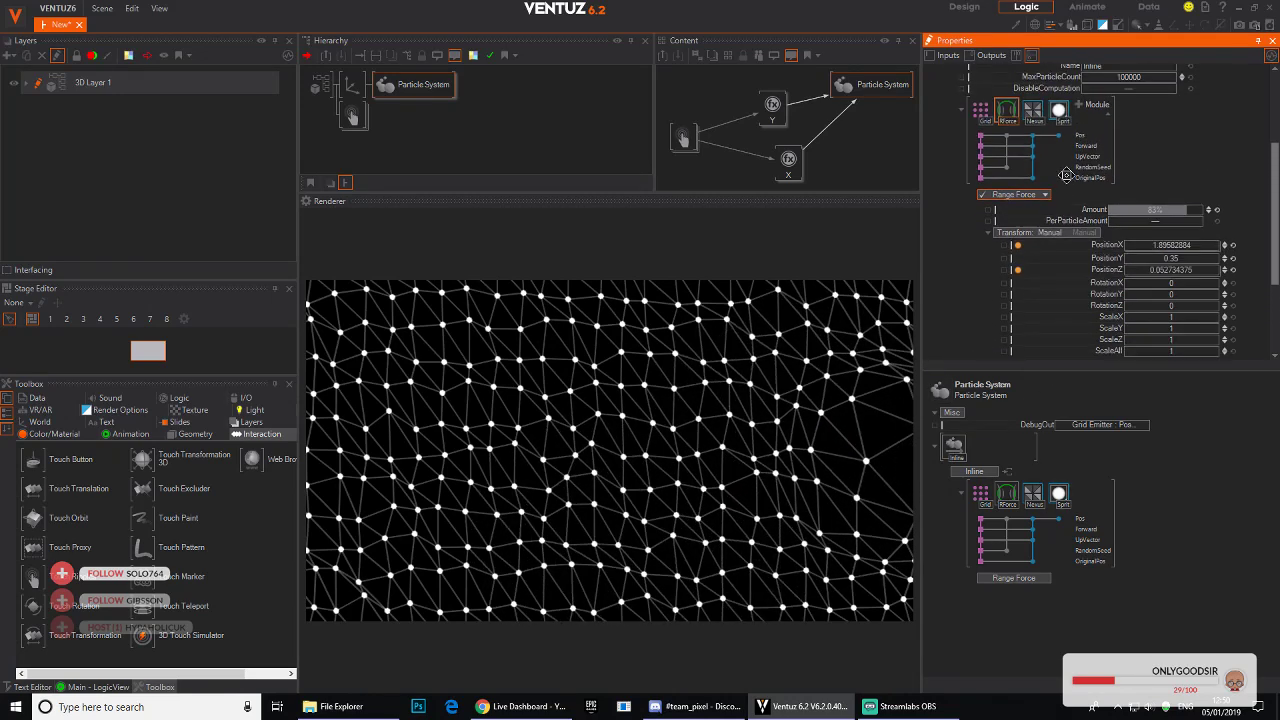
pyautogui.click(1084, 131)
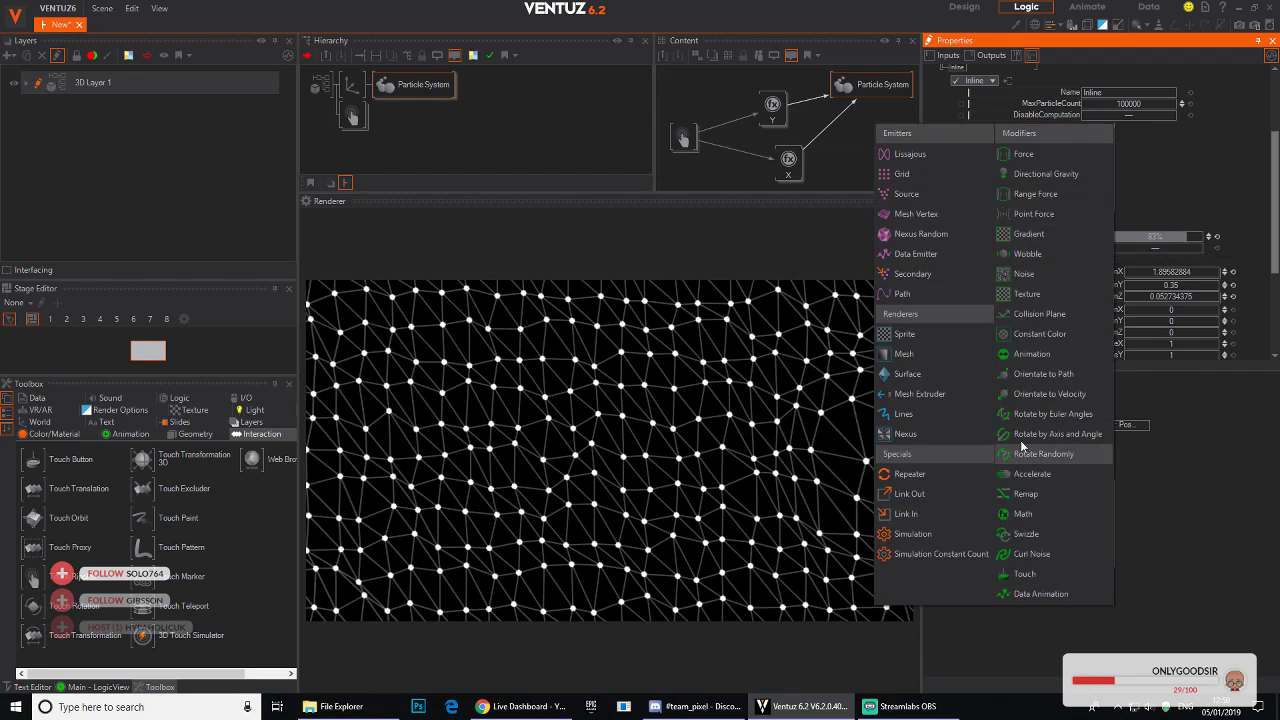
pyautogui.click(1044, 274)
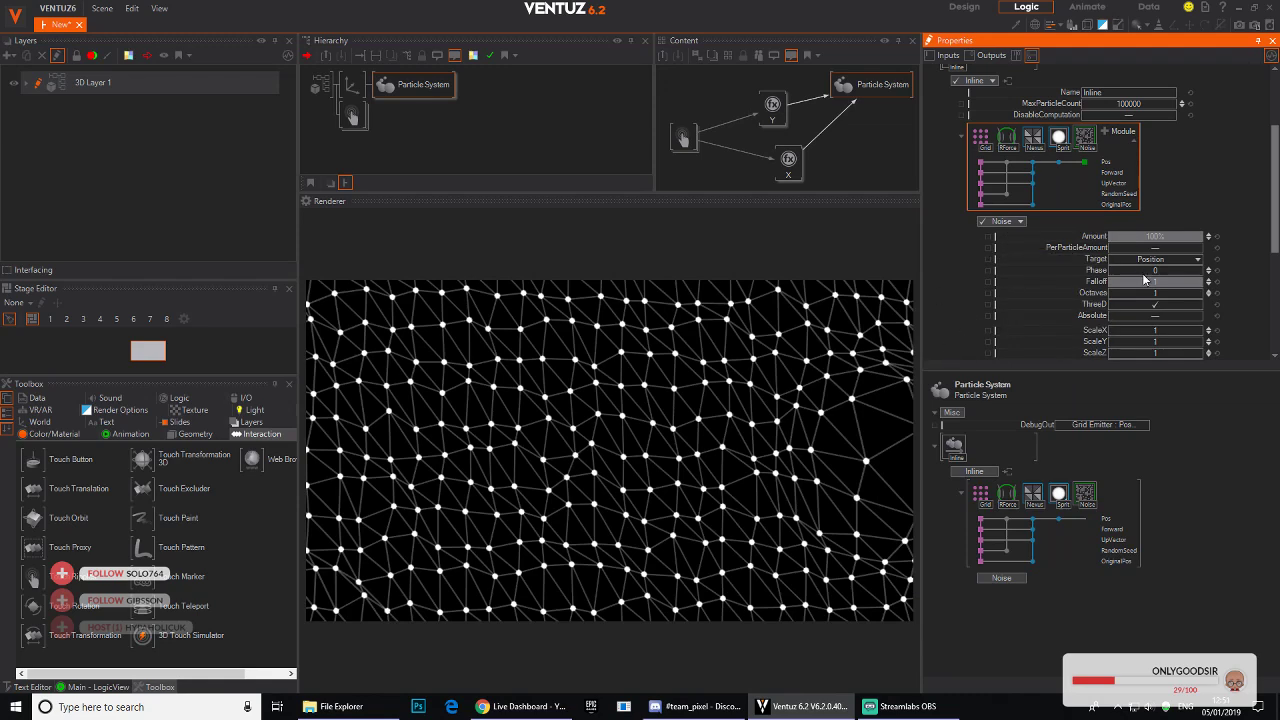
pyautogui.scroll(-2, 1220, 304)
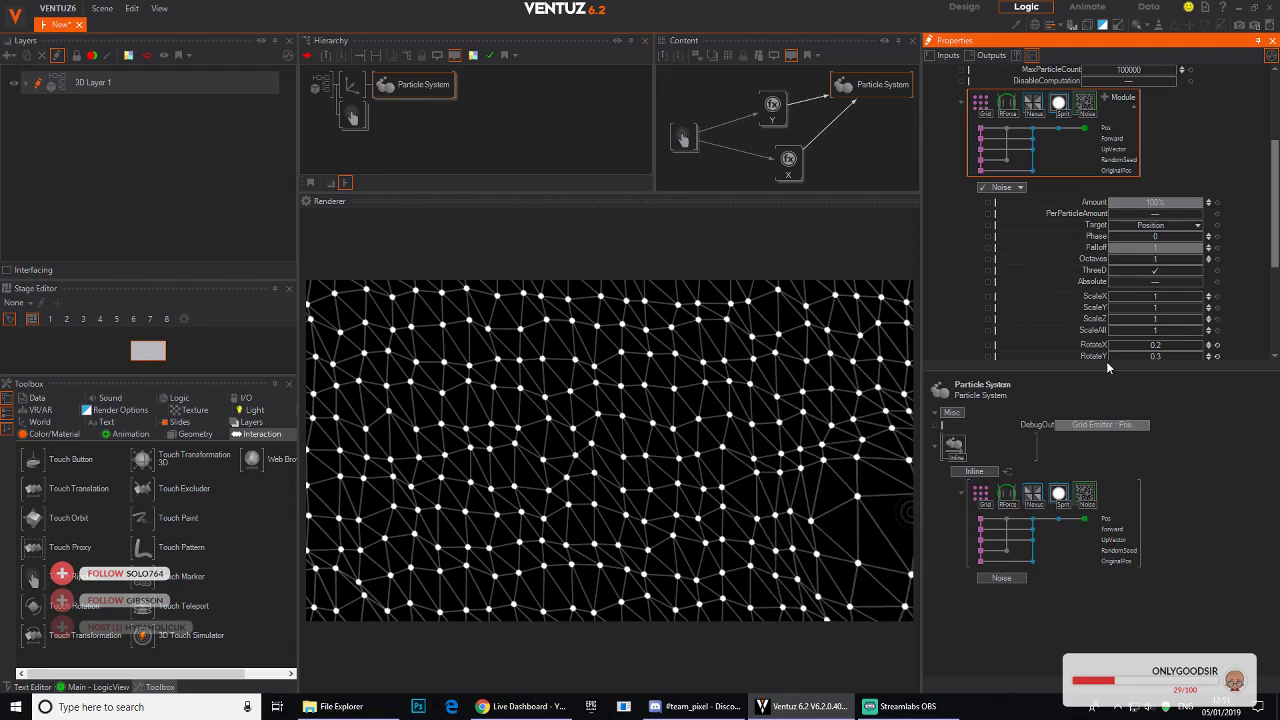
pyautogui.scroll(-2, 1225, 218)
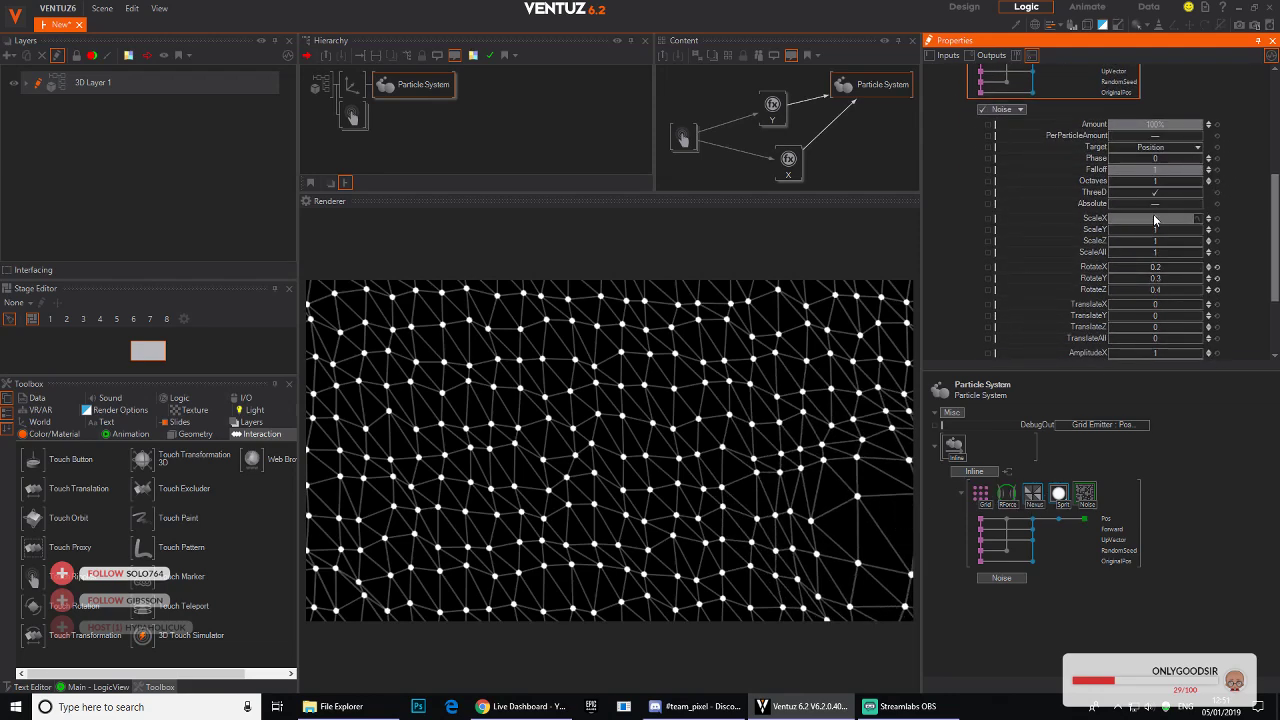
pyautogui.scroll(-2, 1178, 262)
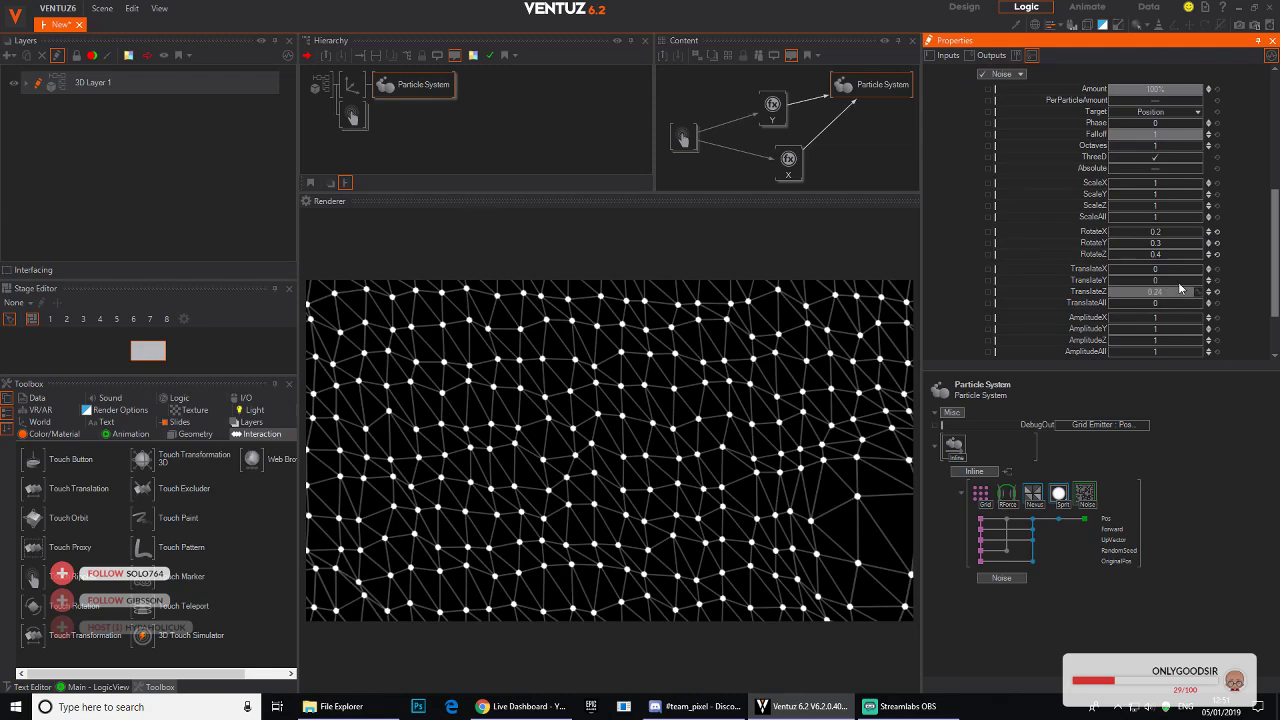
# Step: Move the Noise module between the Grid emitter and the Range Force and animate its Phase with the Linear 100 preset
pyautogui.scroll(3, 1221, 290)
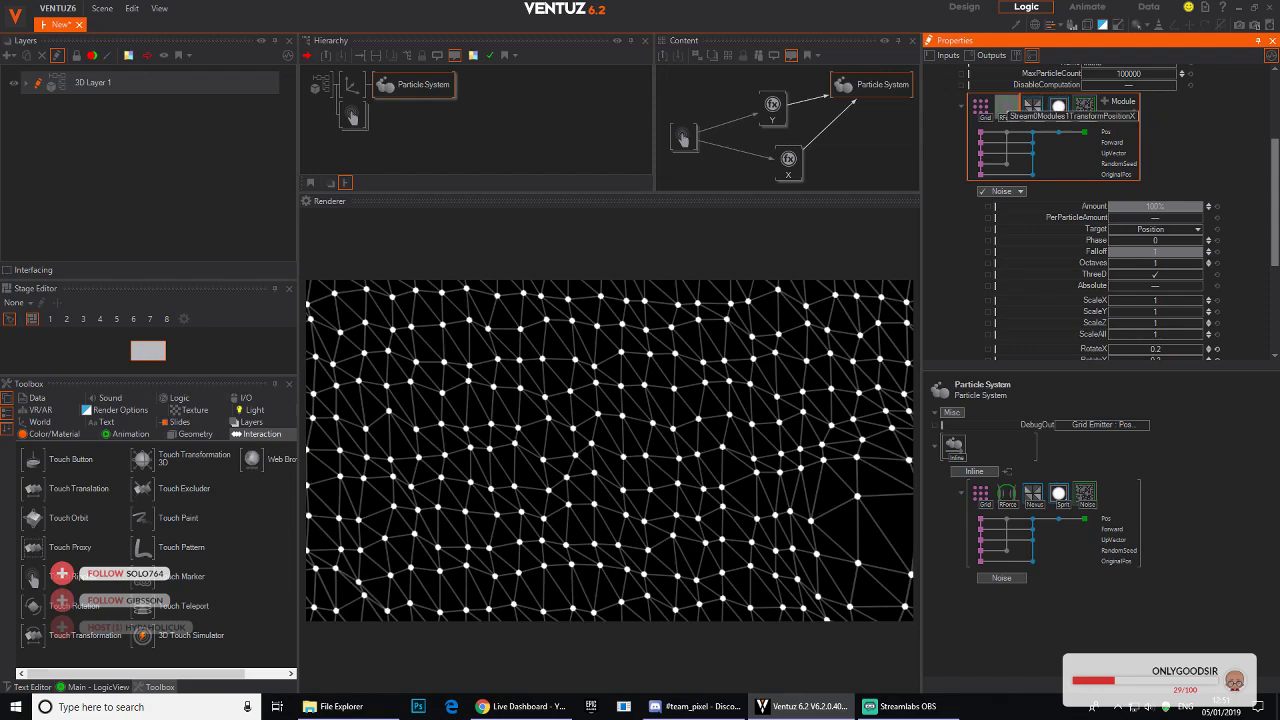
pyautogui.moveTo(1005, 106); pyautogui.dragTo(1008, 112)
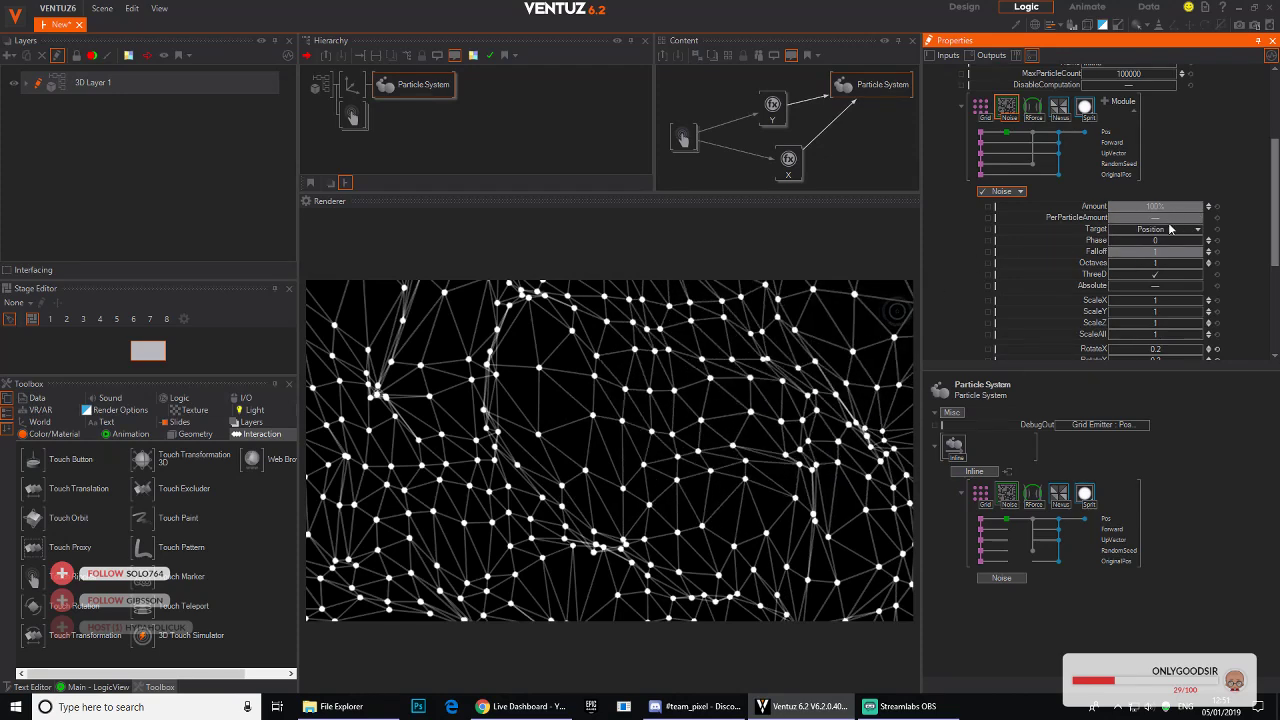
pyautogui.moveTo(1157, 246); pyautogui.dragTo(1201, 244)
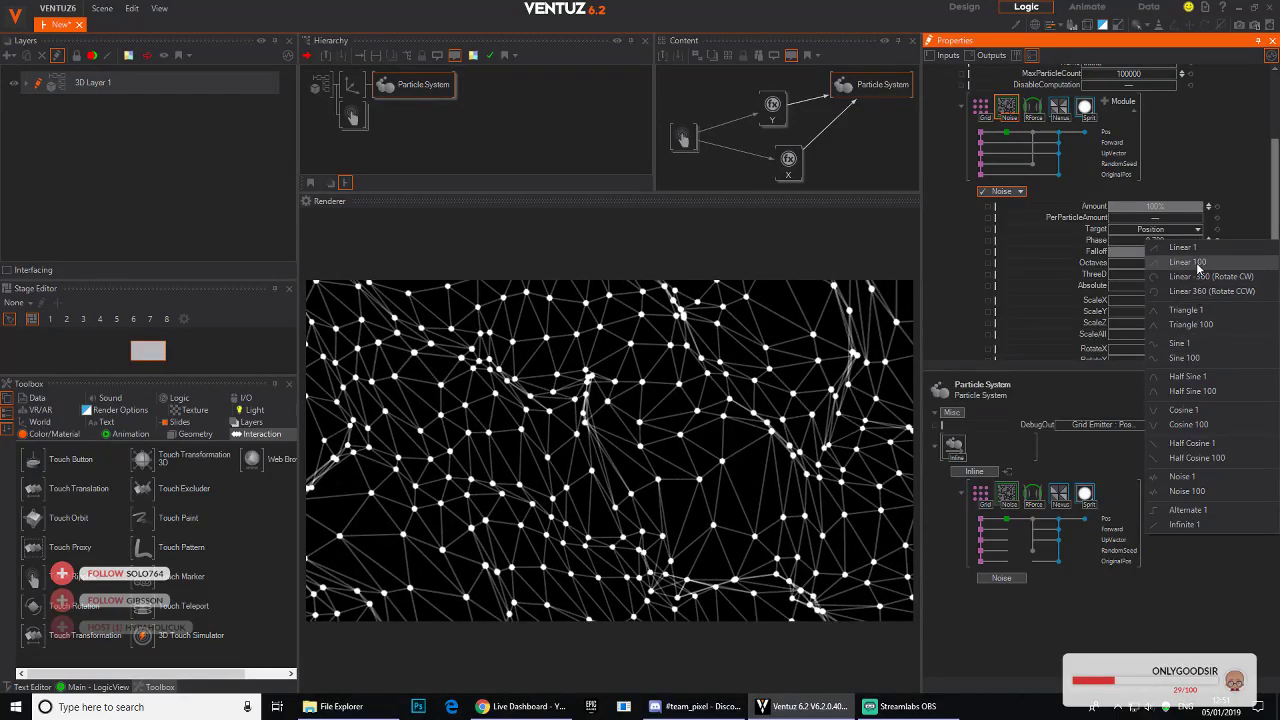
pyautogui.moveTo(1208, 247); pyautogui.dragTo(1206, 243)
pyautogui.click(1199, 241)
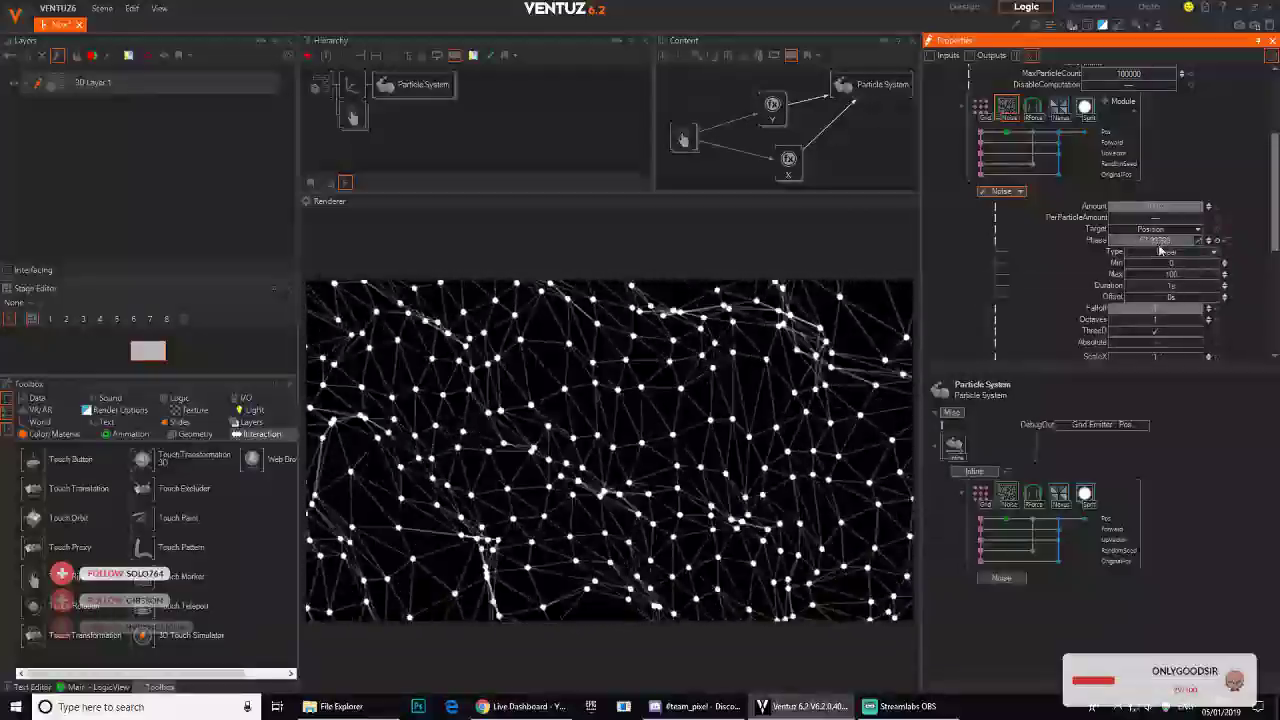
# Step: Slow the Noise Phase animation by setting its Duration to about 1204.9s and test the touch response in the render view
pyautogui.moveTo(1224, 286)
pyautogui.mouseDown()
pyautogui.moveTo(1223, 272)
pyautogui.moveTo(1208, 291)
pyautogui.moveTo(1220, 283)
pyautogui.mouseUp()
pyautogui.moveTo(643, 486); pyautogui.dragTo(783, 446)
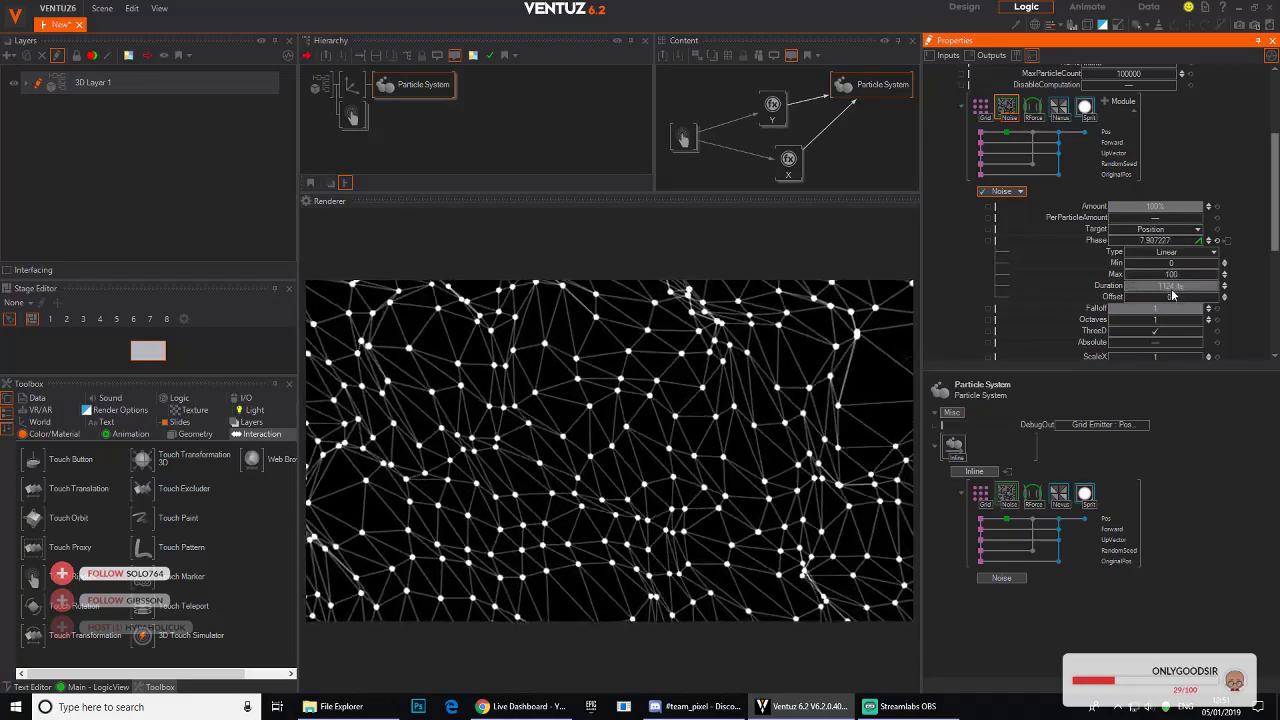
pyautogui.scroll(8, 1181, 287)
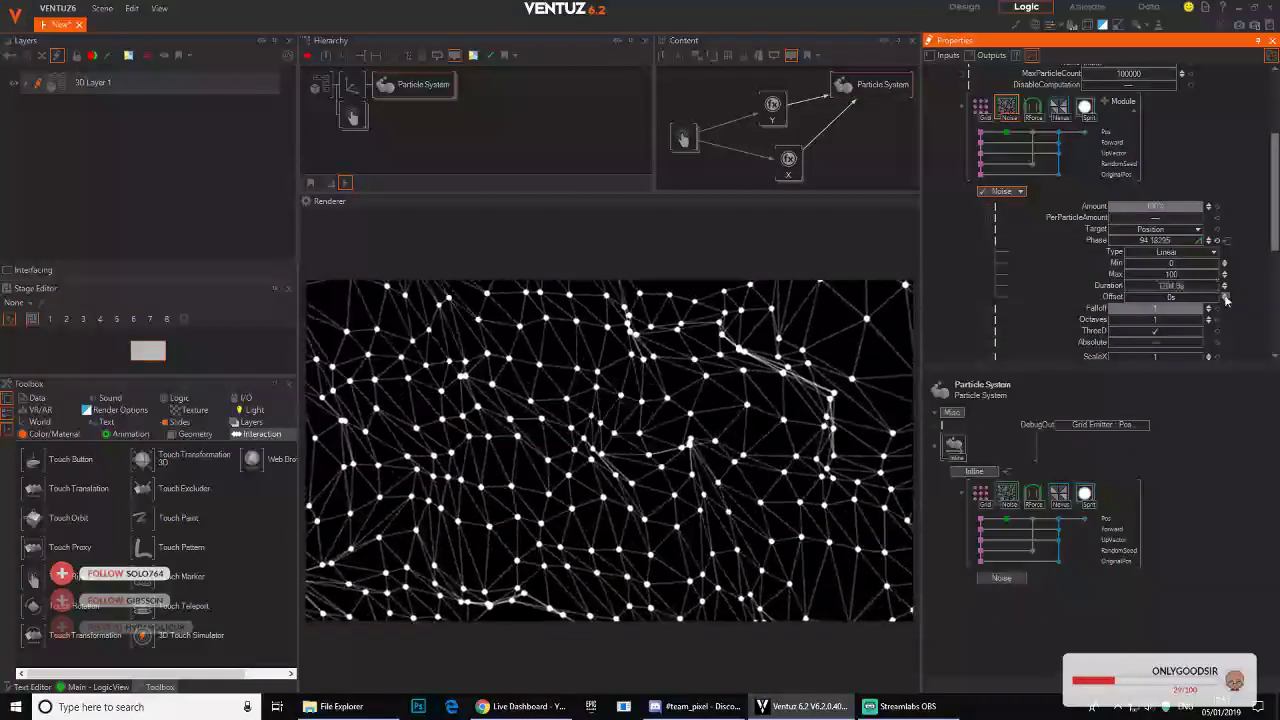
pyautogui.moveTo(858, 407); pyautogui.dragTo(890, 326)
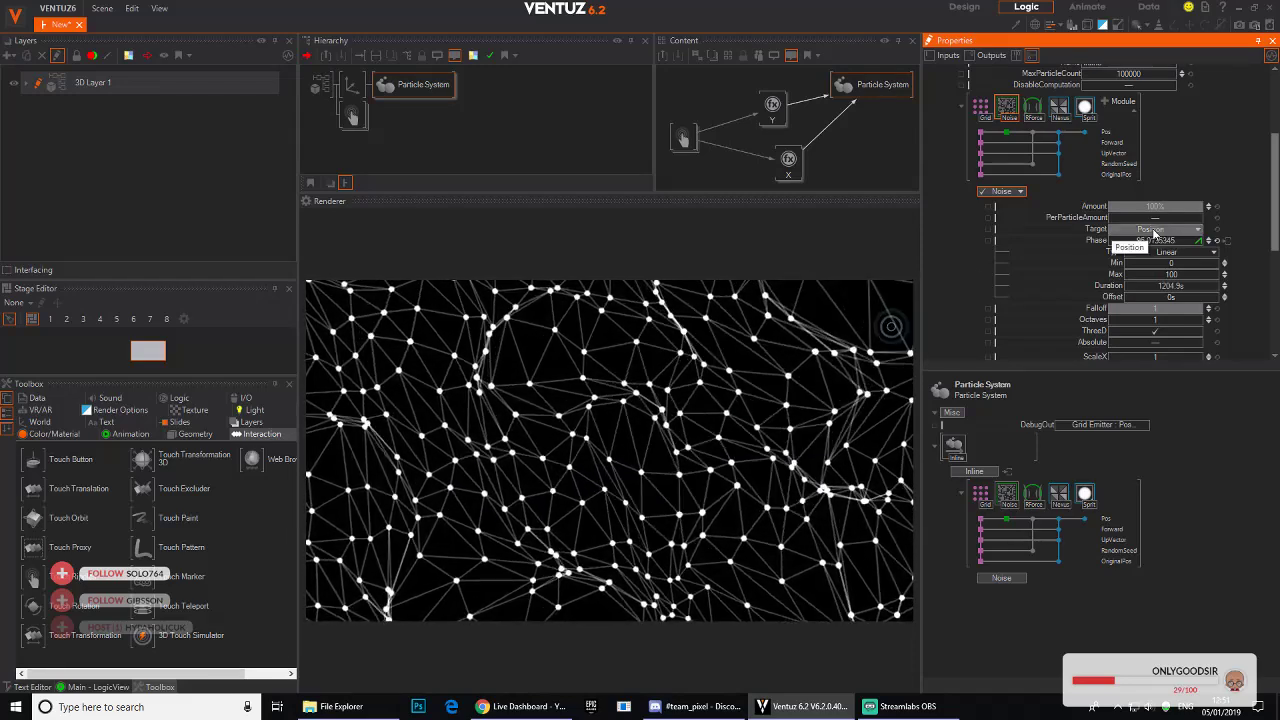
pyautogui.scroll(-1, 1171, 280)
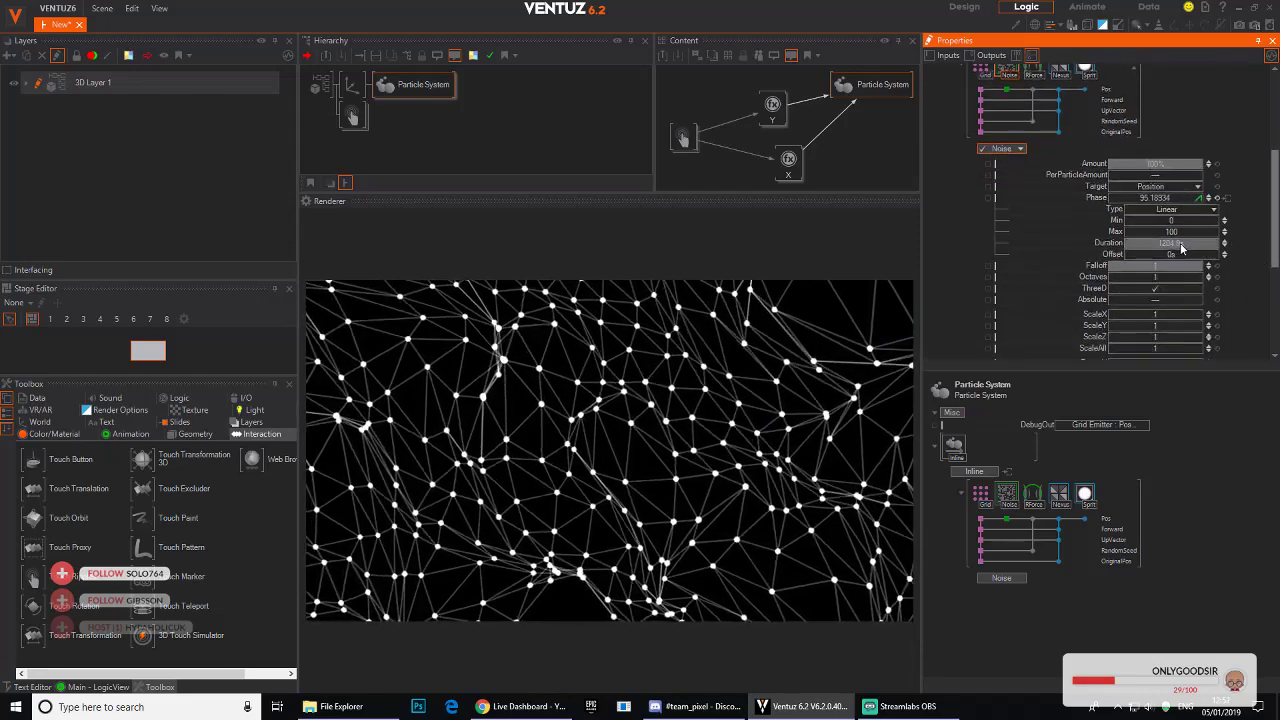
pyautogui.moveTo(1183, 245); pyautogui.dragTo(1219, 243)
pyautogui.moveTo(700, 430); pyautogui.dragTo(836, 295)
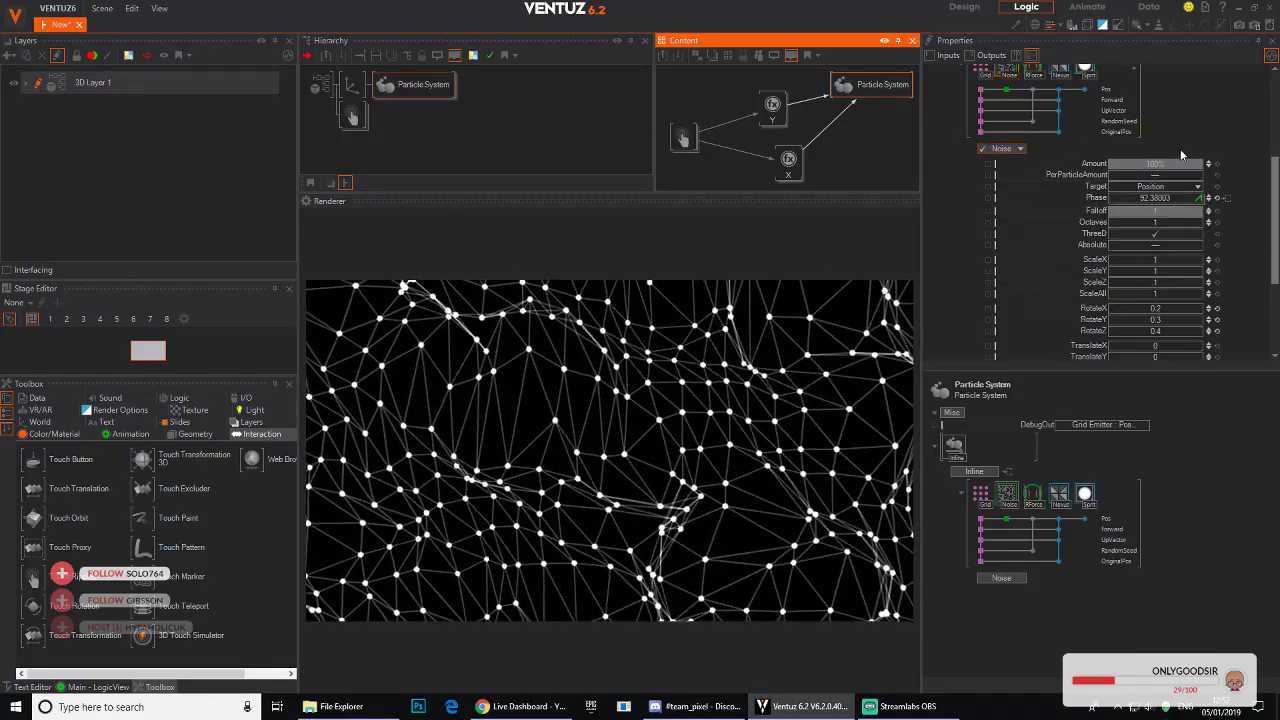
# Step: Set the Grid emitter's CountX to 24 and test the touch response in the render view
pyautogui.scroll(2, 1113, 214)
pyautogui.click(985, 157)
pyautogui.scroll(-2, 1150, 245)
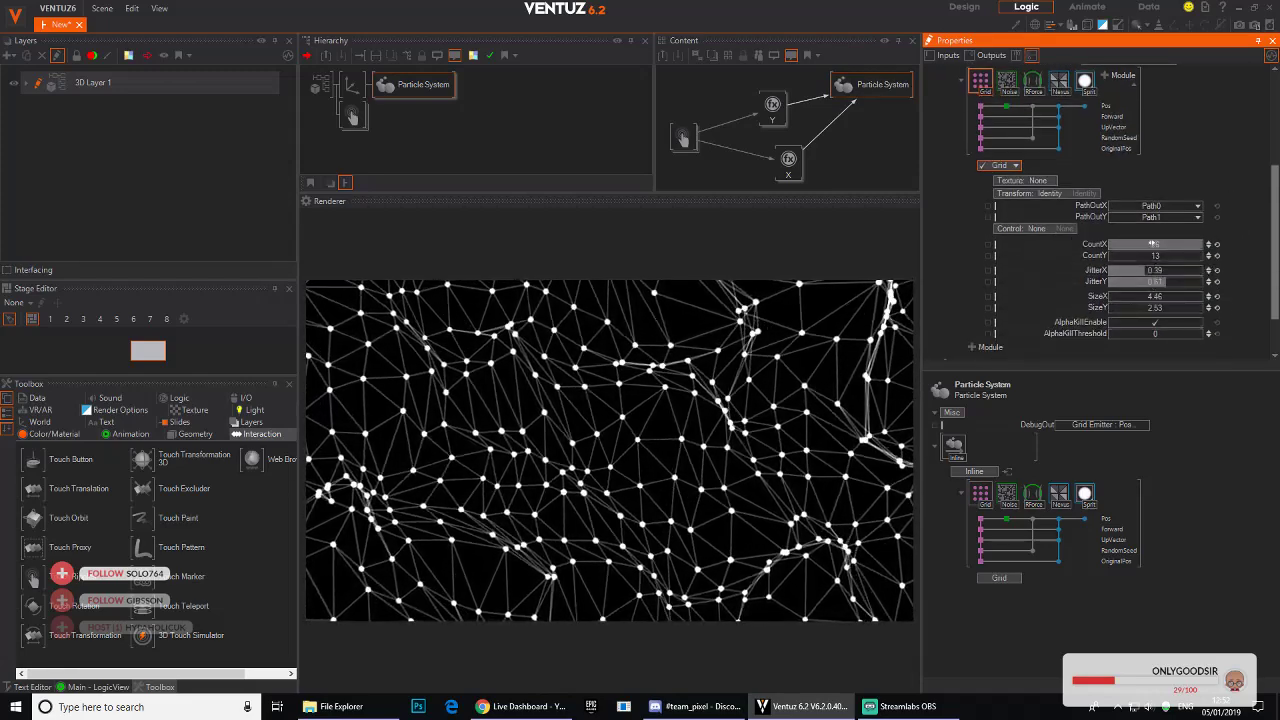
pyautogui.moveTo(1152, 248); pyautogui.dragTo(1154, 244)
pyautogui.moveTo(540, 440); pyautogui.dragTo(906, 312)
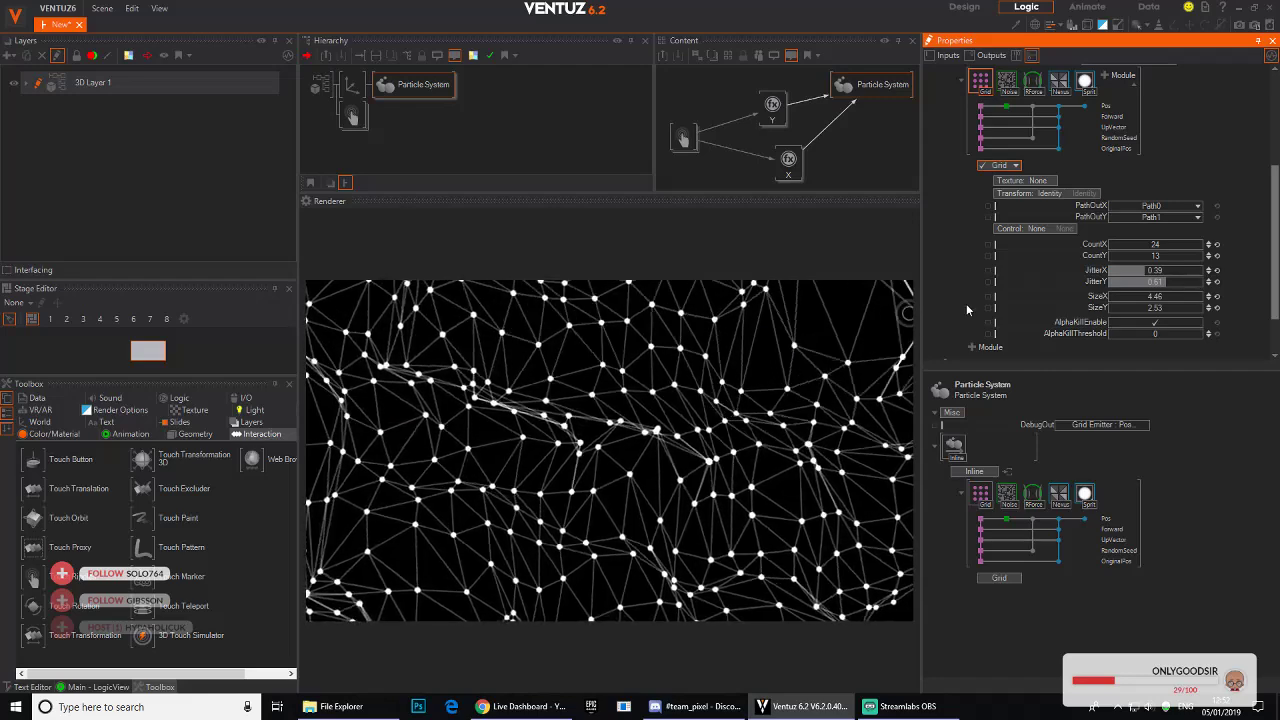
# Step: Set the Noise module's TranslateY to about 0.85 and TranslateZ to 0.19, then test the touch response in the render view
pyautogui.click(862, 130)
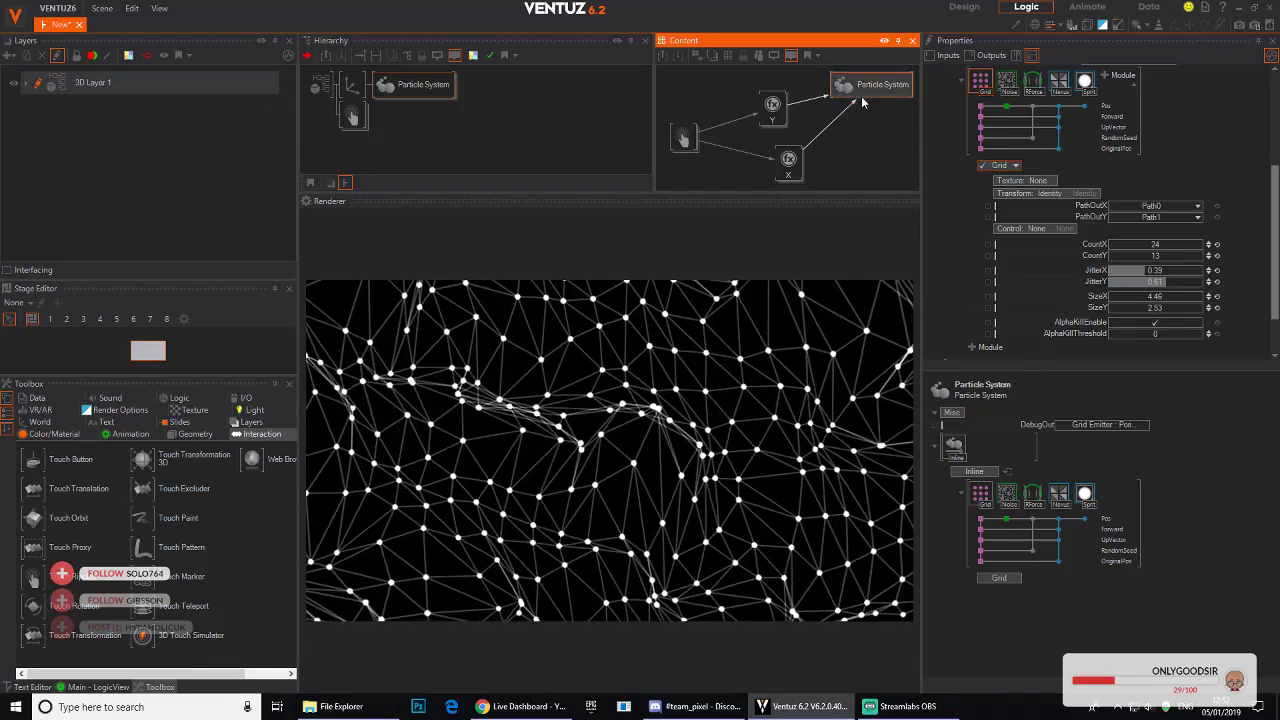
pyautogui.click(1007, 82)
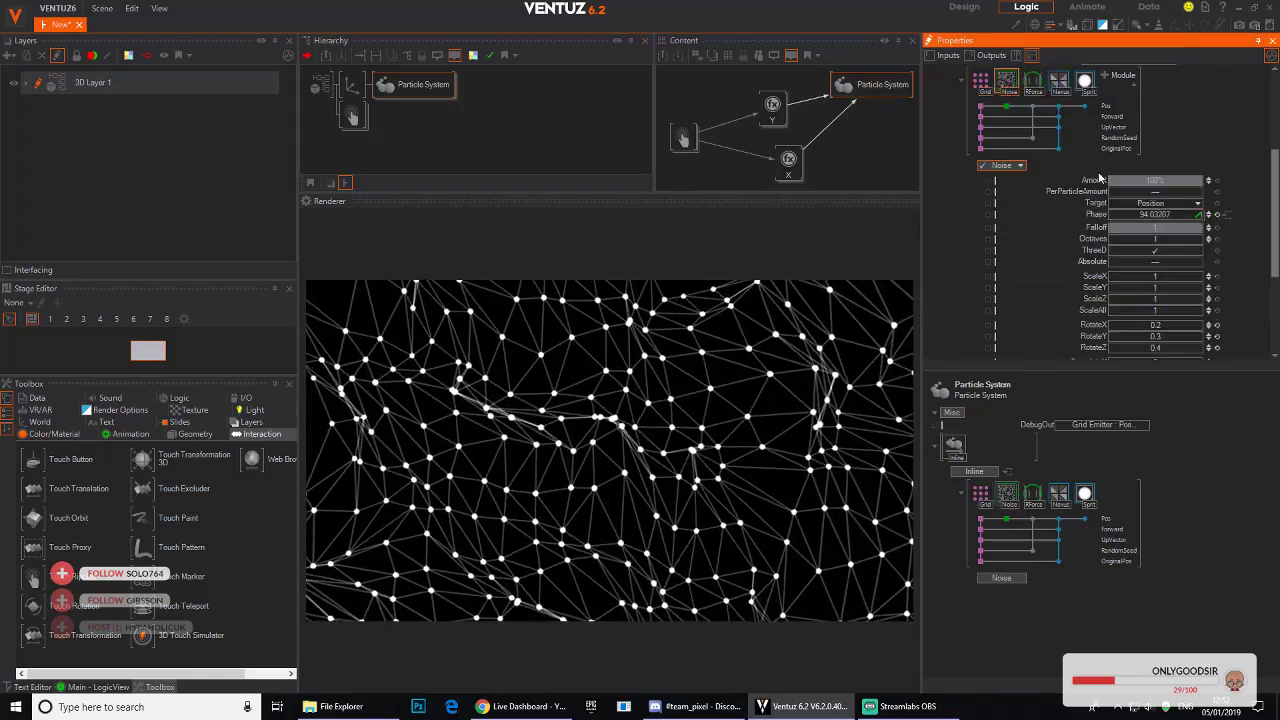
pyautogui.scroll(-3, 1174, 327)
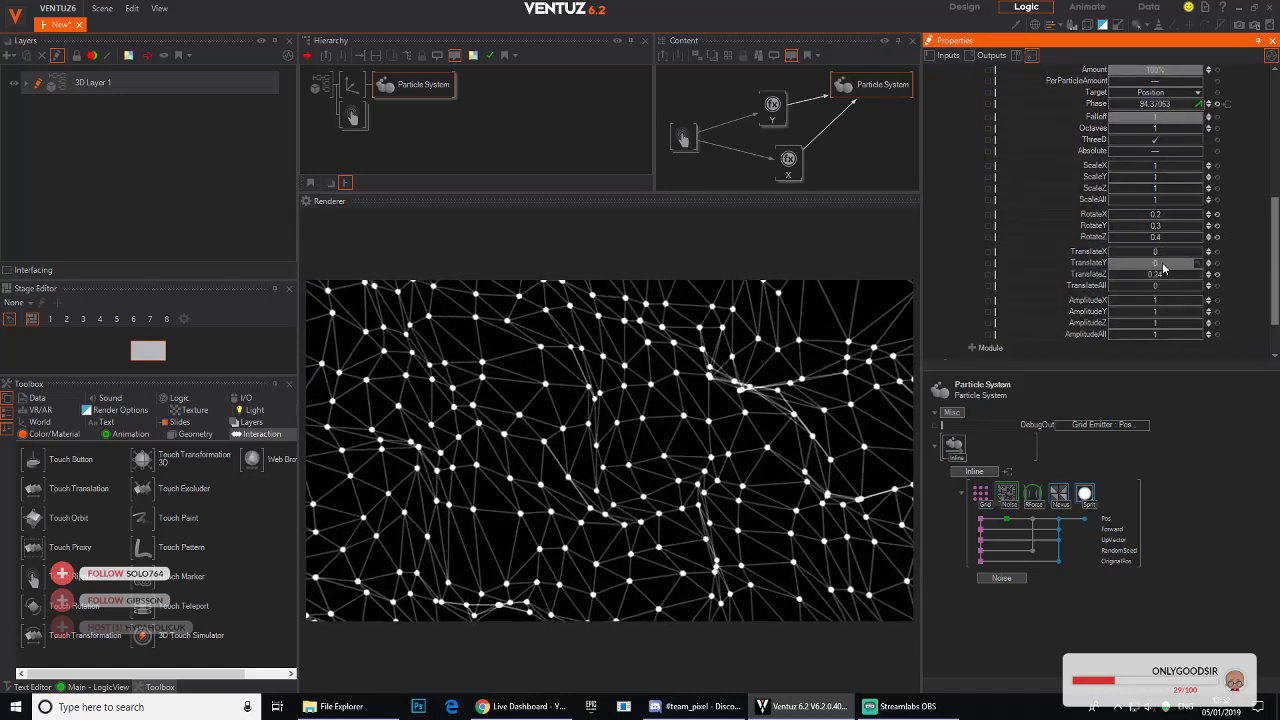
pyautogui.moveTo(1163, 264)
pyautogui.mouseDown()
pyautogui.moveTo(1188, 263)
pyautogui.moveTo(1134, 278)
pyautogui.moveTo(1146, 278)
pyautogui.mouseUp()
pyautogui.click(1216, 263)
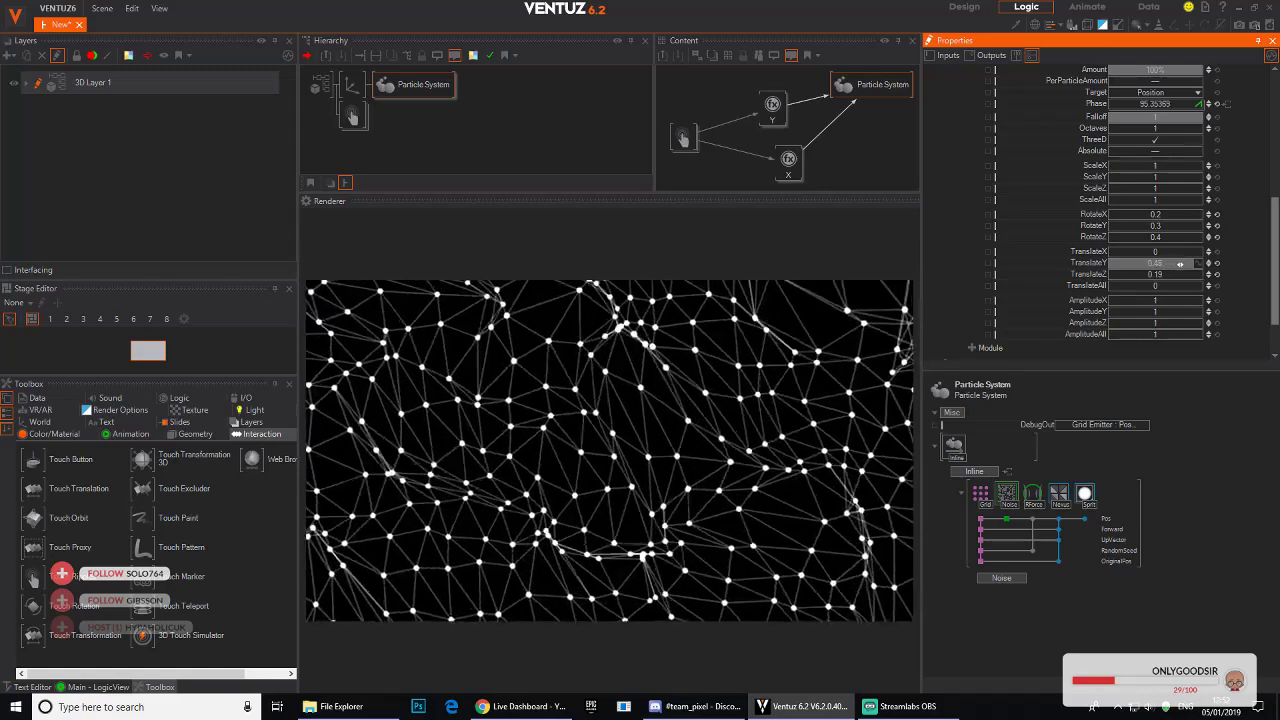
pyautogui.moveTo(1180, 263); pyautogui.dragTo(1191, 263)
pyautogui.moveTo(703, 416); pyautogui.dragTo(898, 434)
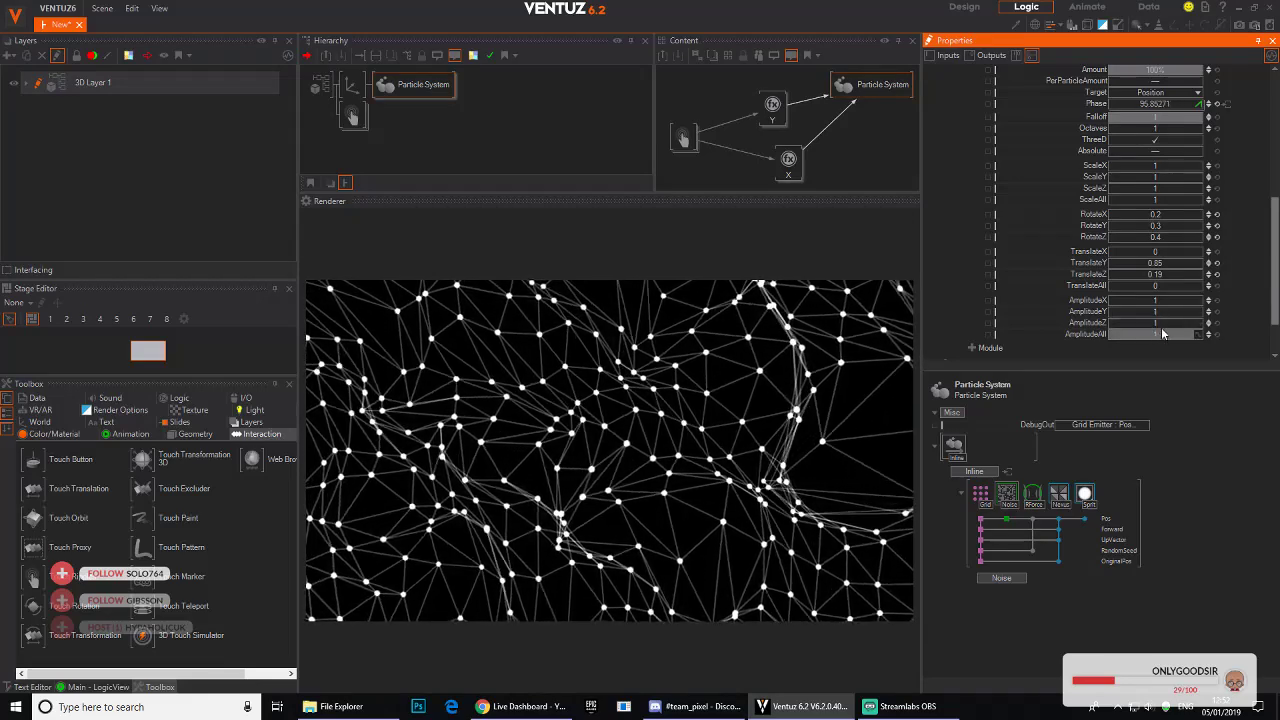
# Step: Set the Noise module's AmplitudeY to 0 and test the touch response in the render view
pyautogui.click(1164, 312)
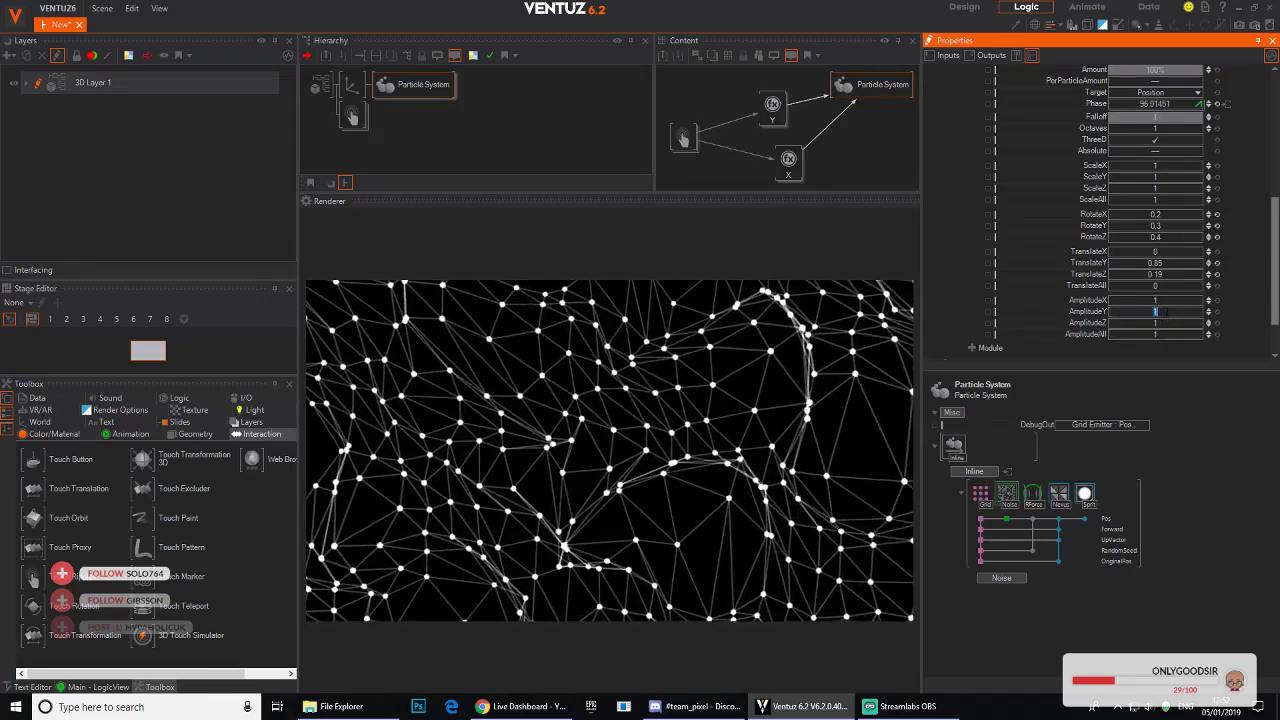
pyautogui.write('0')
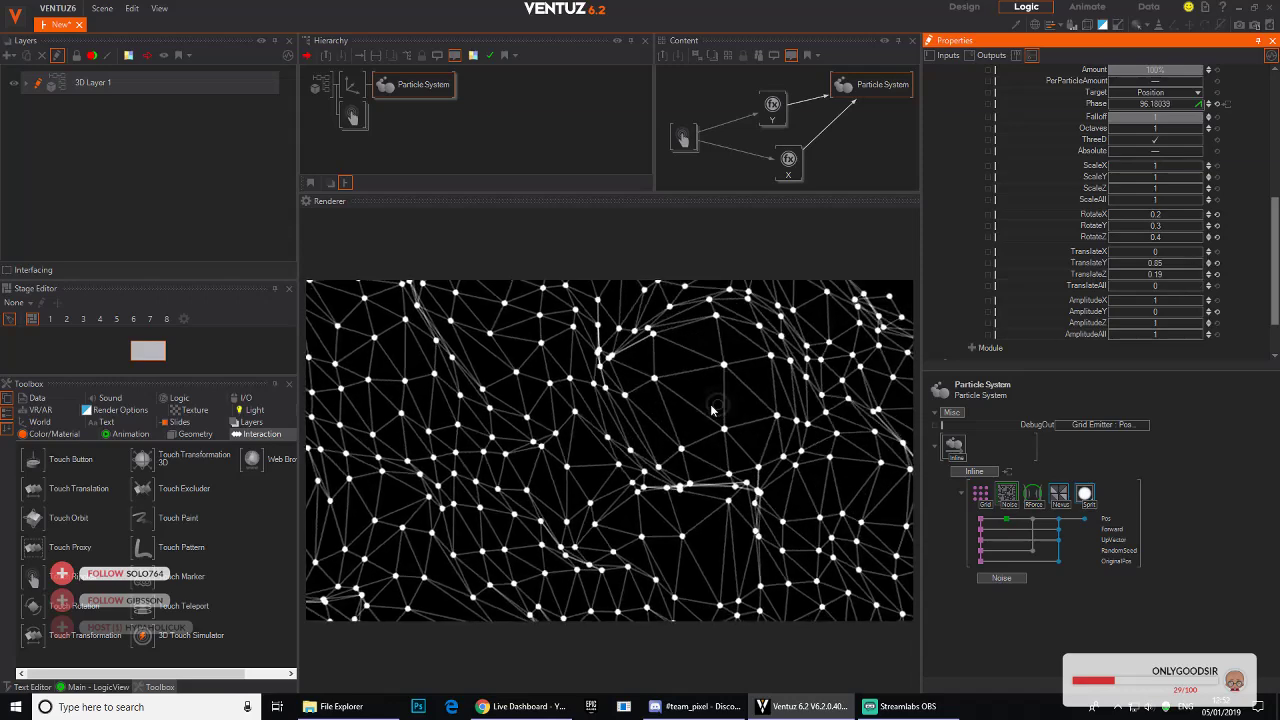
pyautogui.click(708, 407)
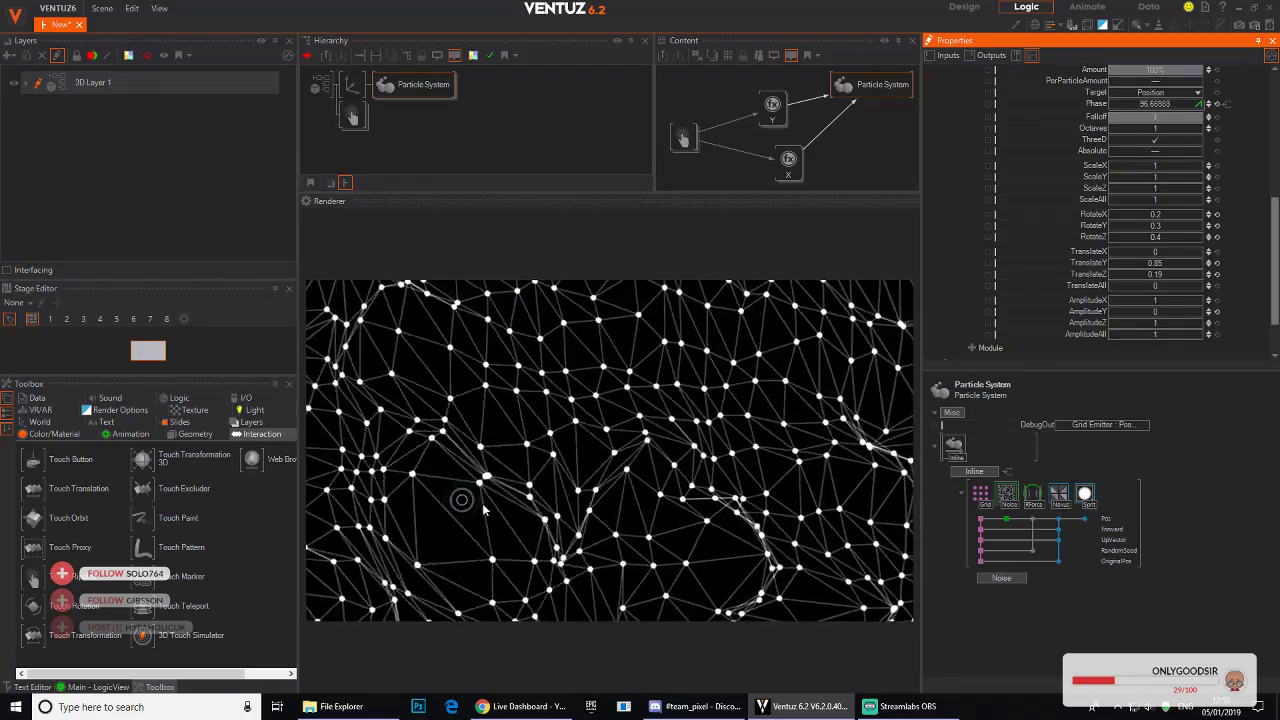
# Step: Bring night-wallpapers-27989-3250901.jpg from File Explorer into the scene hierarchy as a material
pyautogui.click(445, 133)
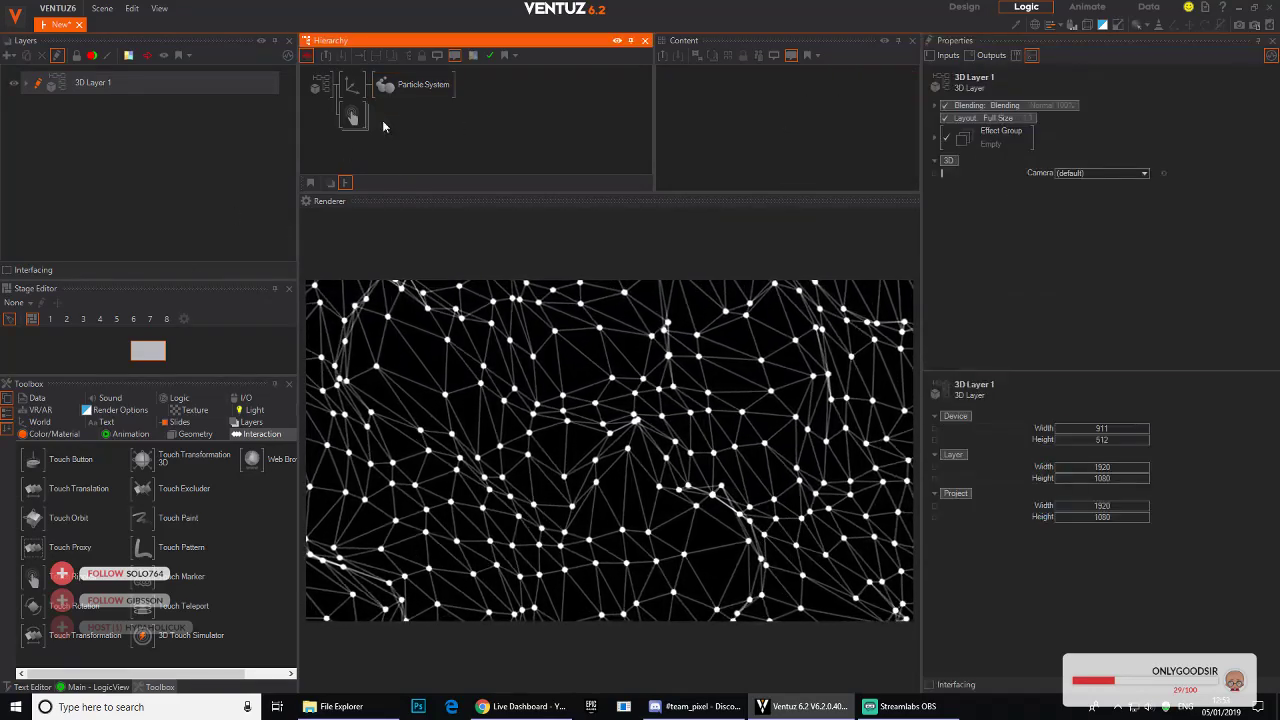
pyautogui.click(338, 706)
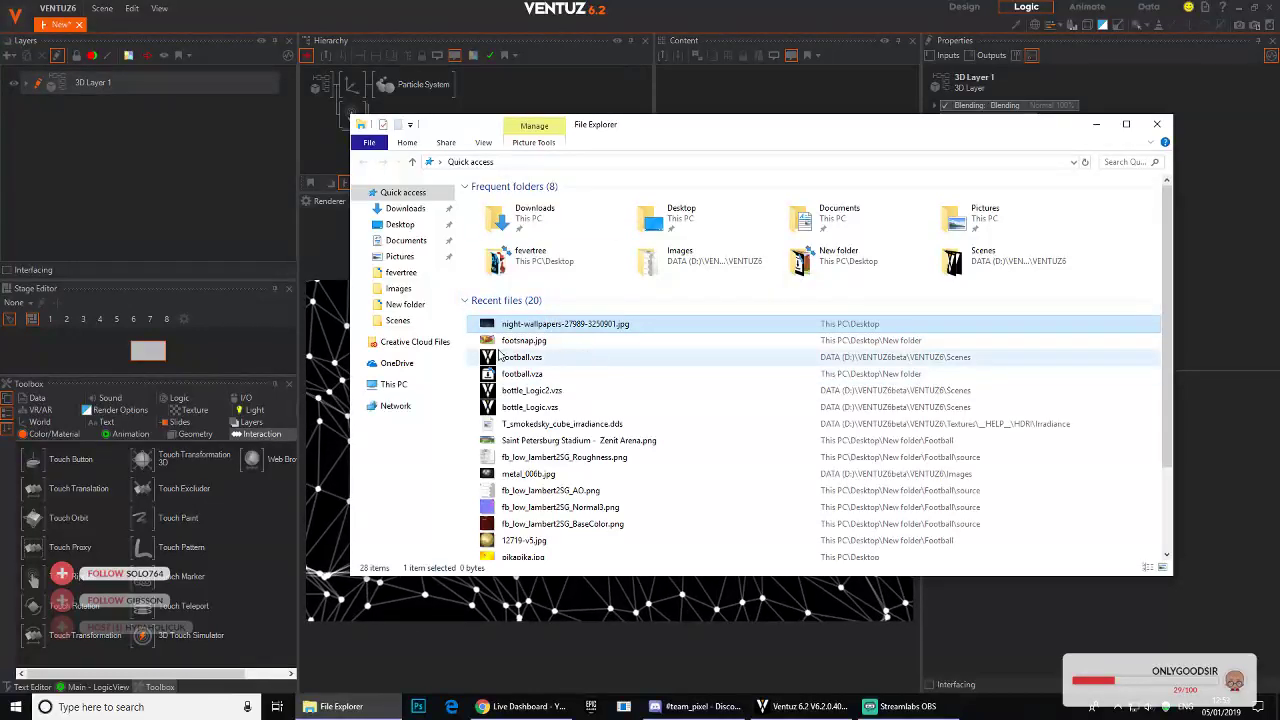
pyautogui.moveTo(615, 152); pyautogui.dragTo(791, 175)
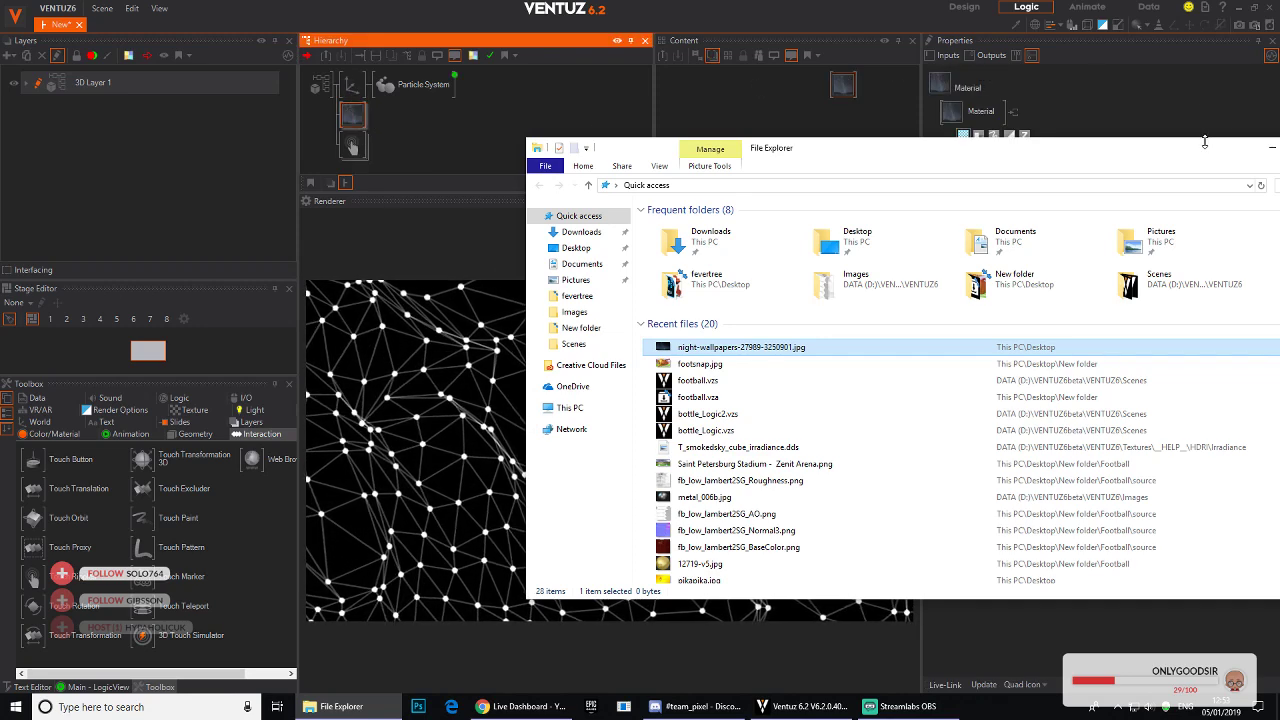
pyautogui.moveTo(1205, 141); pyautogui.dragTo(1105, 147)
pyautogui.click(1172, 157)
# Step: Place the wallpaper material and a Rect under a new Axis at Z -0.21, scaled X 1.926, Y 1.126 and 22.9 overall
pyautogui.click(423, 130)
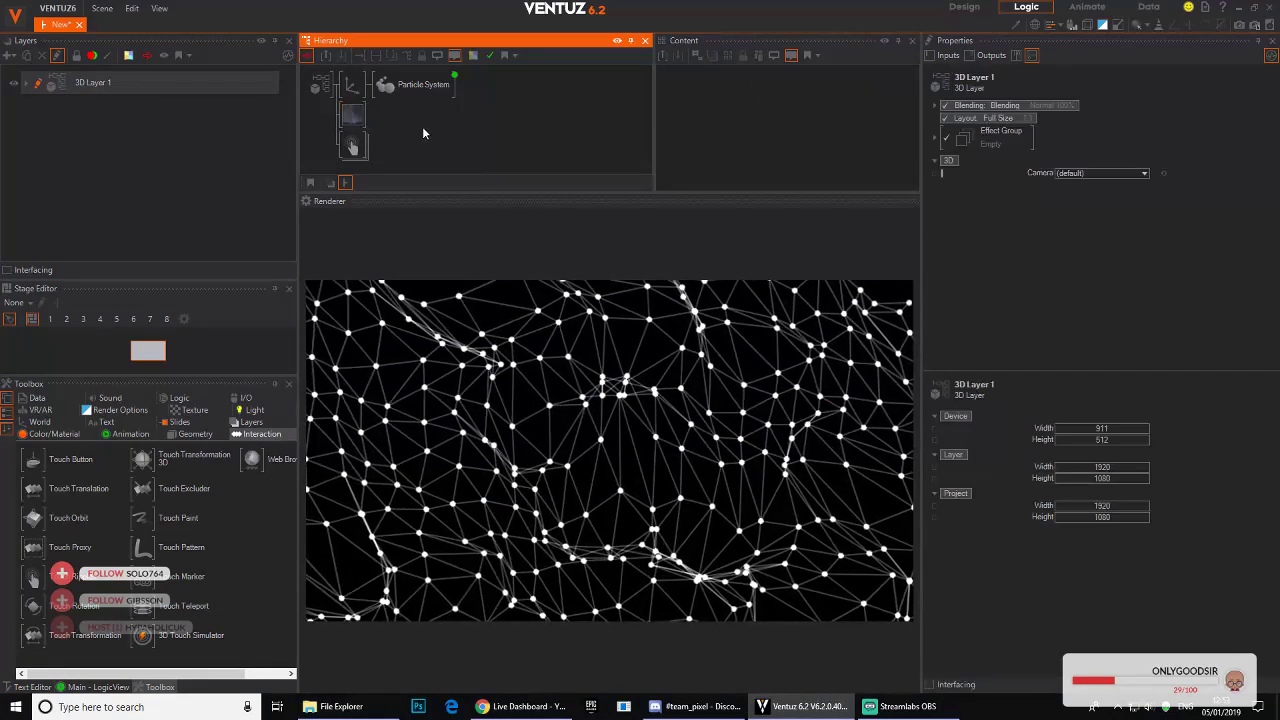
pyautogui.doubleClick(390, 119)
pyautogui.write('ax')
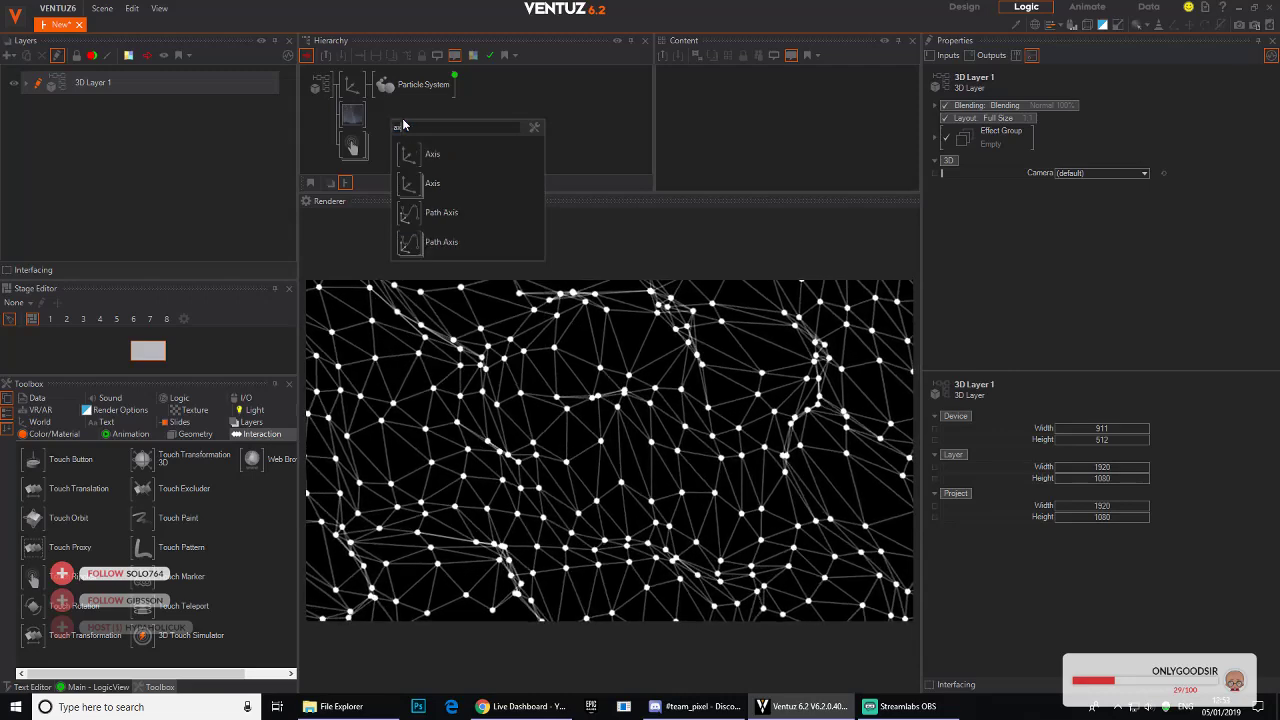
pyautogui.click(393, 150)
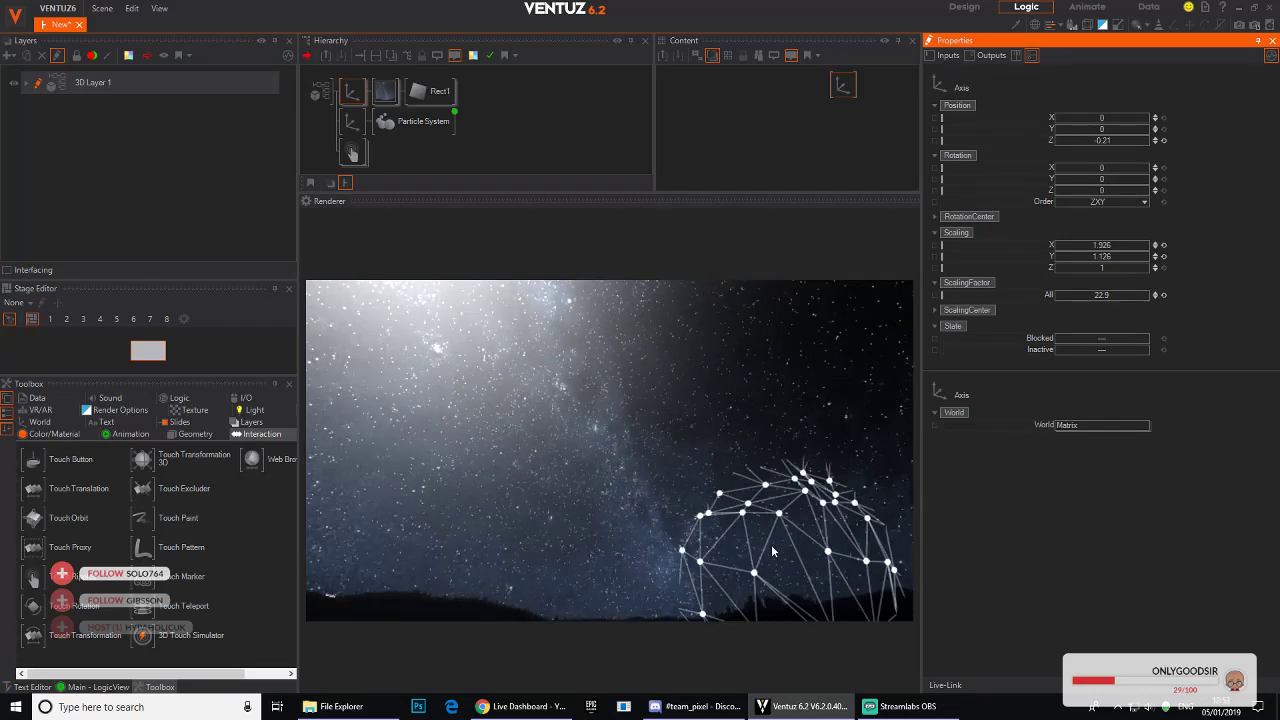
# Step: Set the wallpaper material's lighting model to Color (no Light) and test the touch response over the background
pyautogui.moveTo(780, 460); pyautogui.dragTo(820, 378)
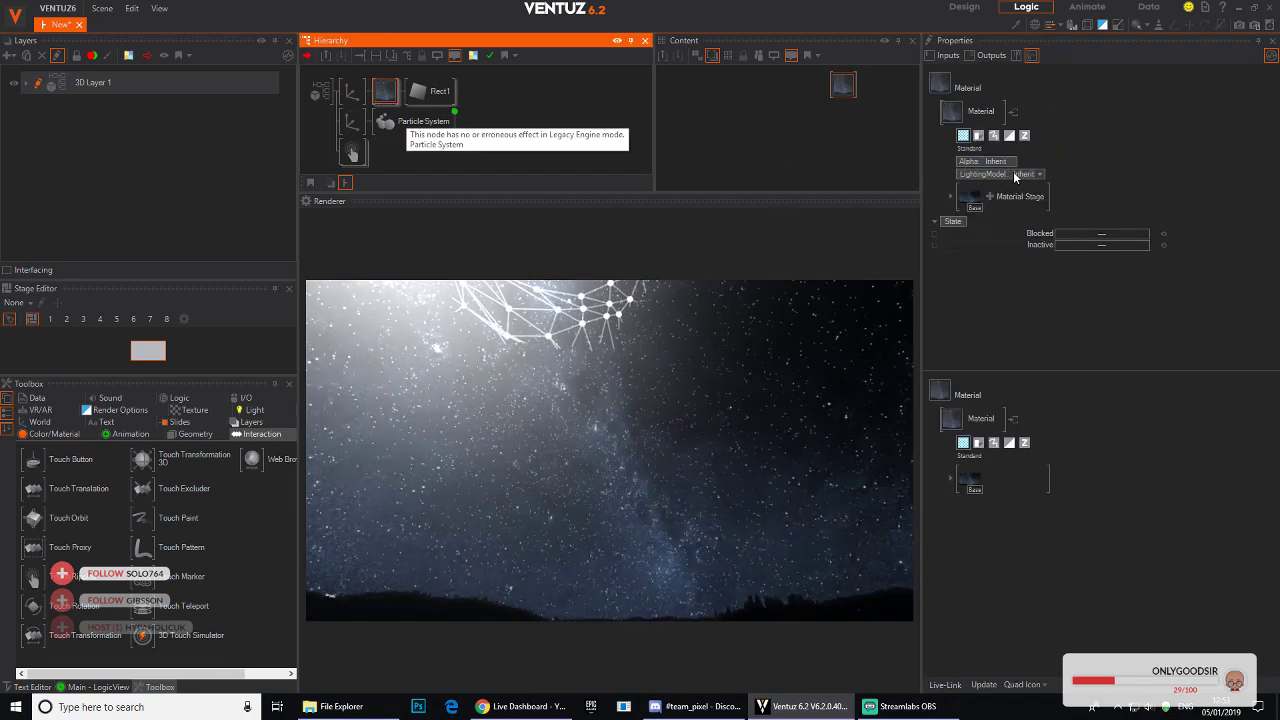
pyautogui.click(995, 215)
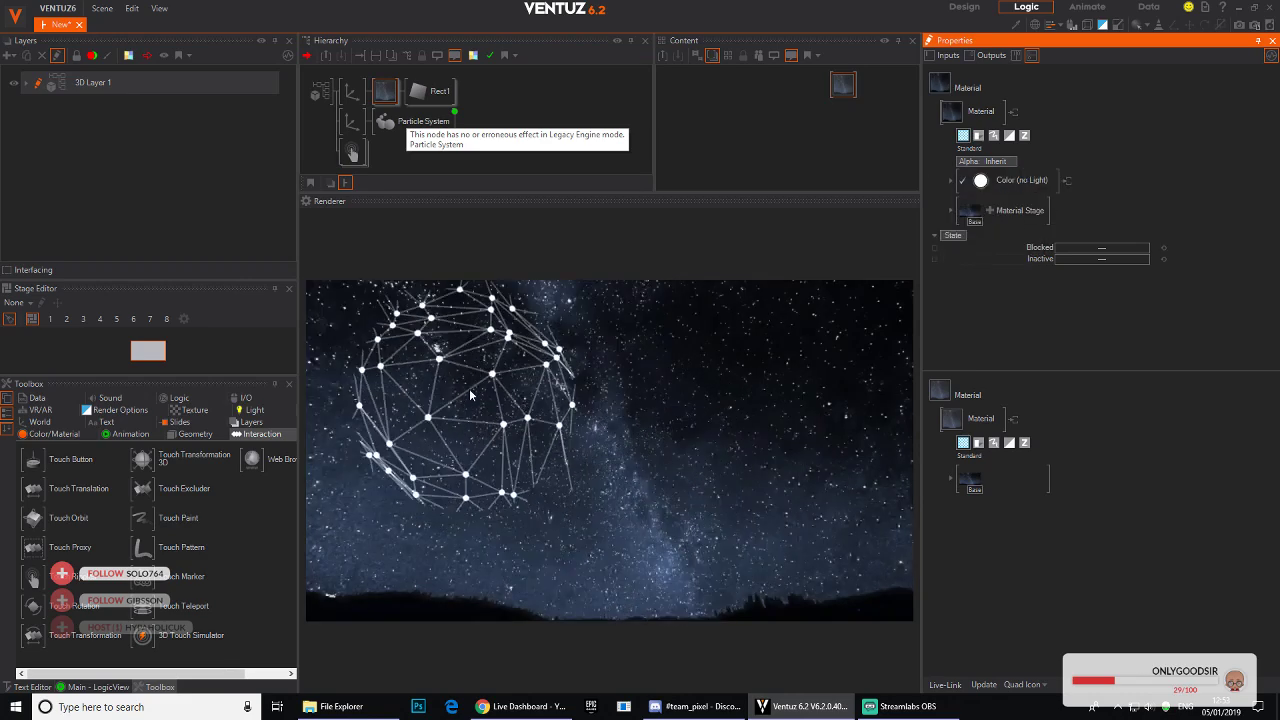
pyautogui.moveTo(827, 441); pyautogui.dragTo(350, 483)
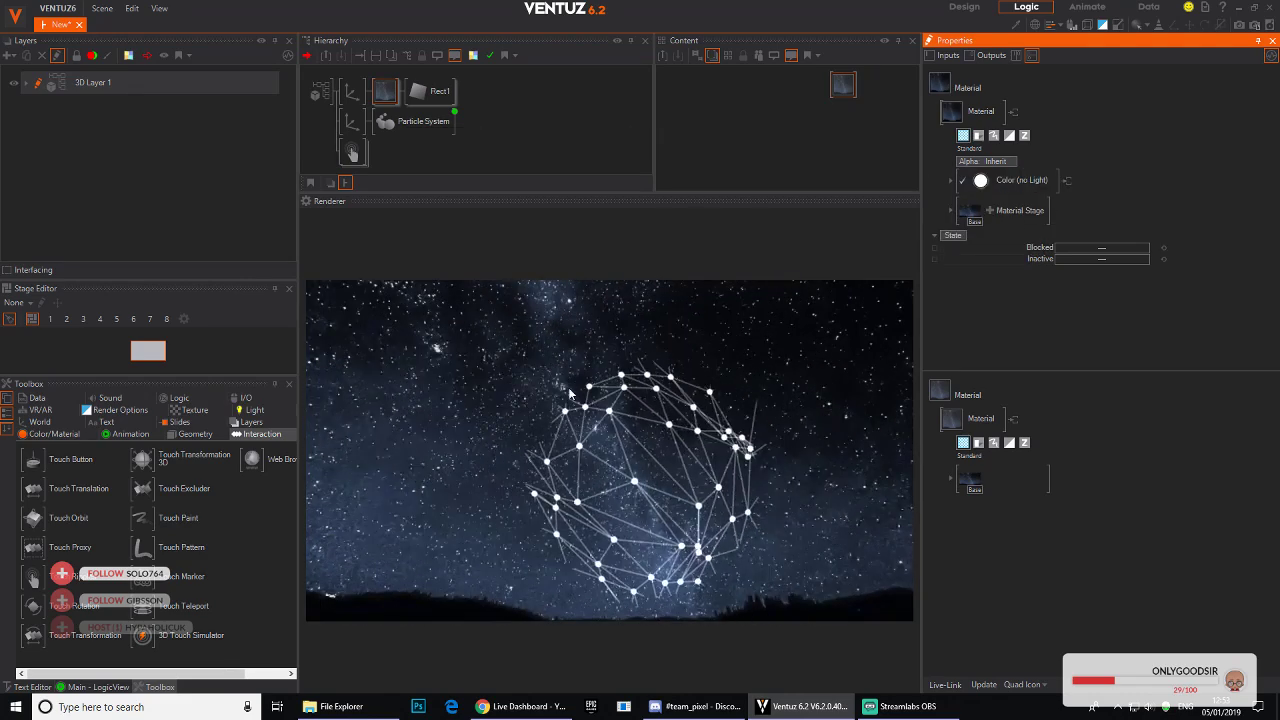
# Step: Set the Range to 0.632 on the particle system's Range Force module
pyautogui.click(417, 129)
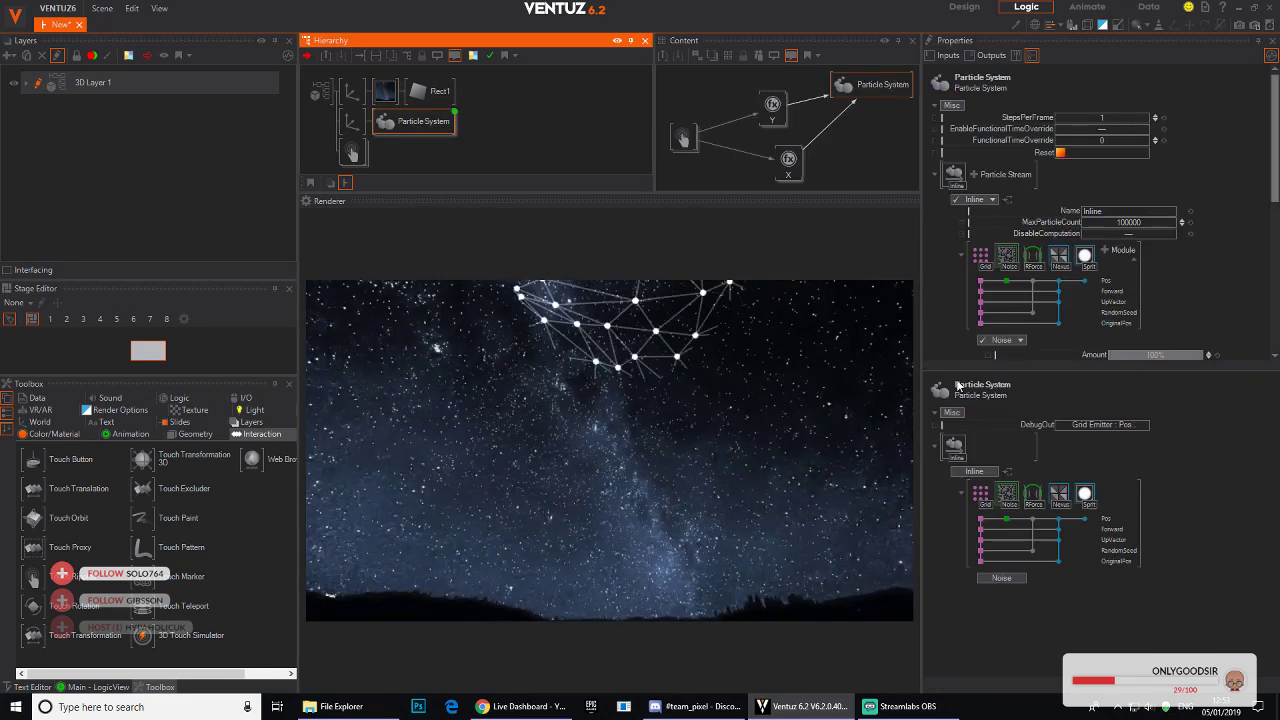
pyautogui.click(1033, 256)
pyautogui.scroll(-2, 1060, 300)
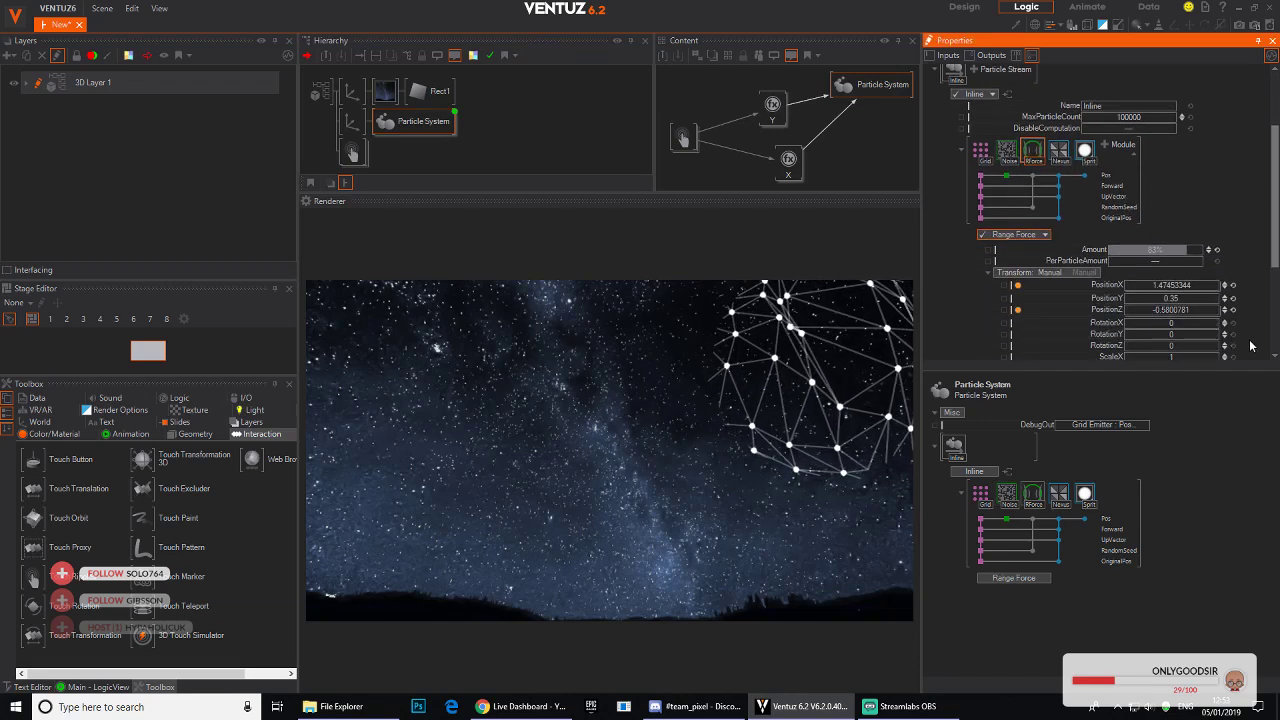
pyautogui.scroll(-3, 1063, 330)
pyautogui.moveTo(1236, 283); pyautogui.dragTo(1160, 275)
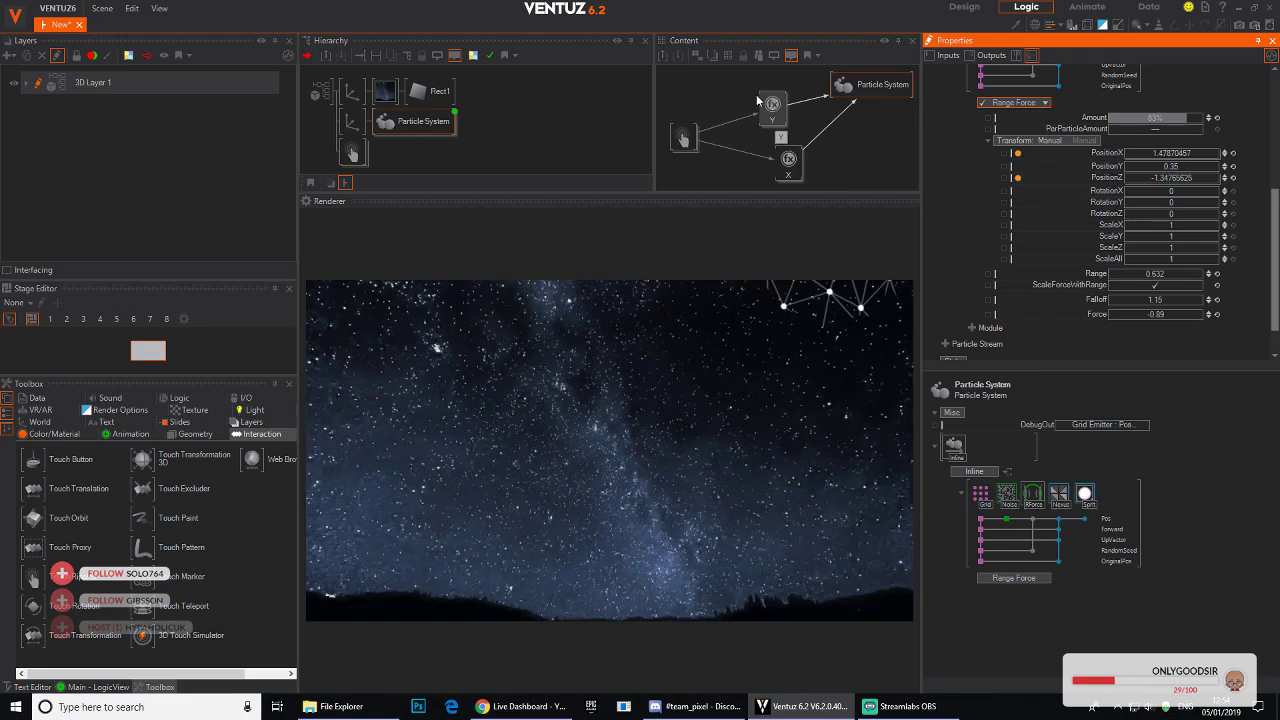
# Step: Set the Bias of the Render Nexus module's Edges to 42.6%
pyautogui.scroll(1, 1025, 186)
pyautogui.moveTo(1026, 186); pyautogui.dragTo(1026, 198)
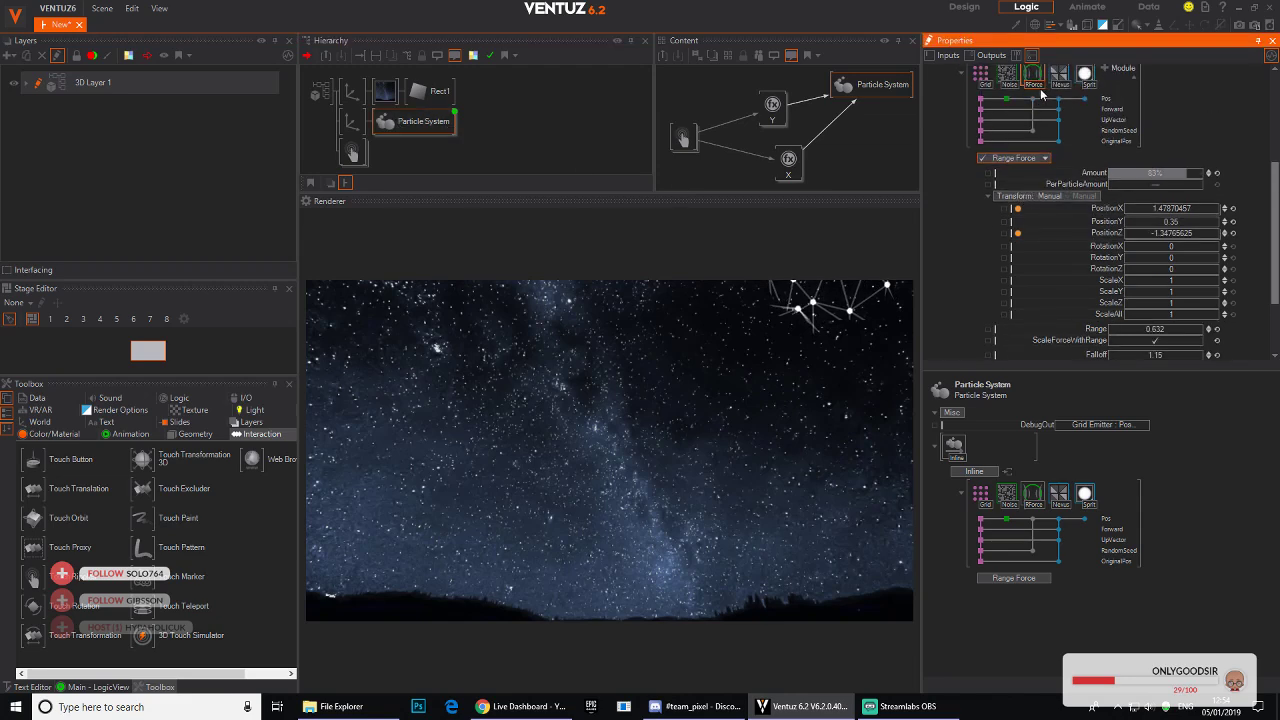
pyautogui.click(1060, 84)
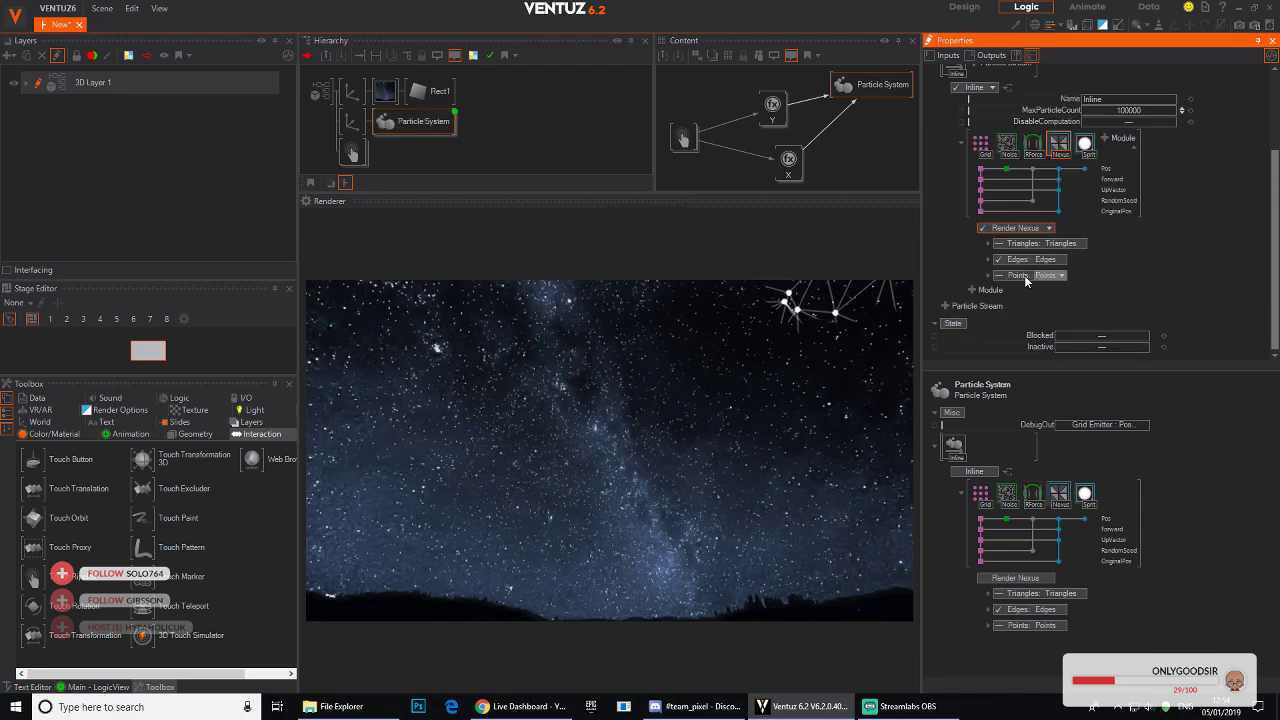
pyautogui.click(987, 259)
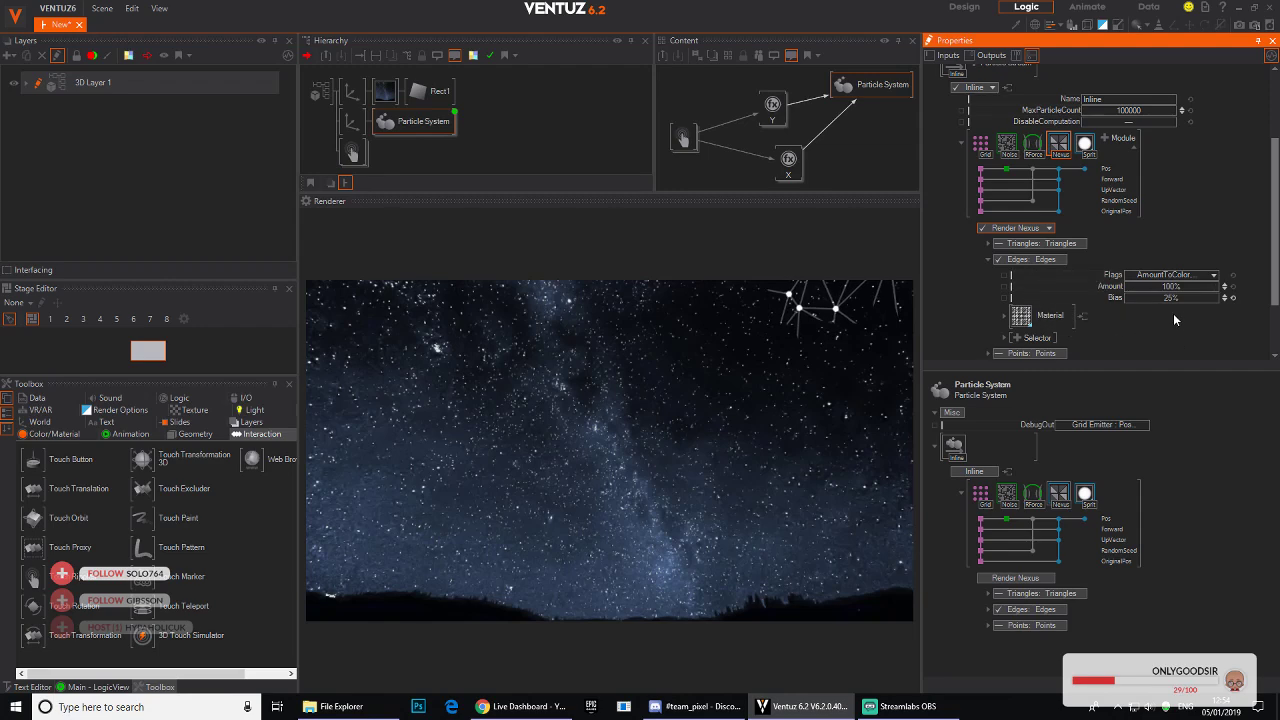
pyautogui.moveTo(1168, 297); pyautogui.dragTo(1127, 301)
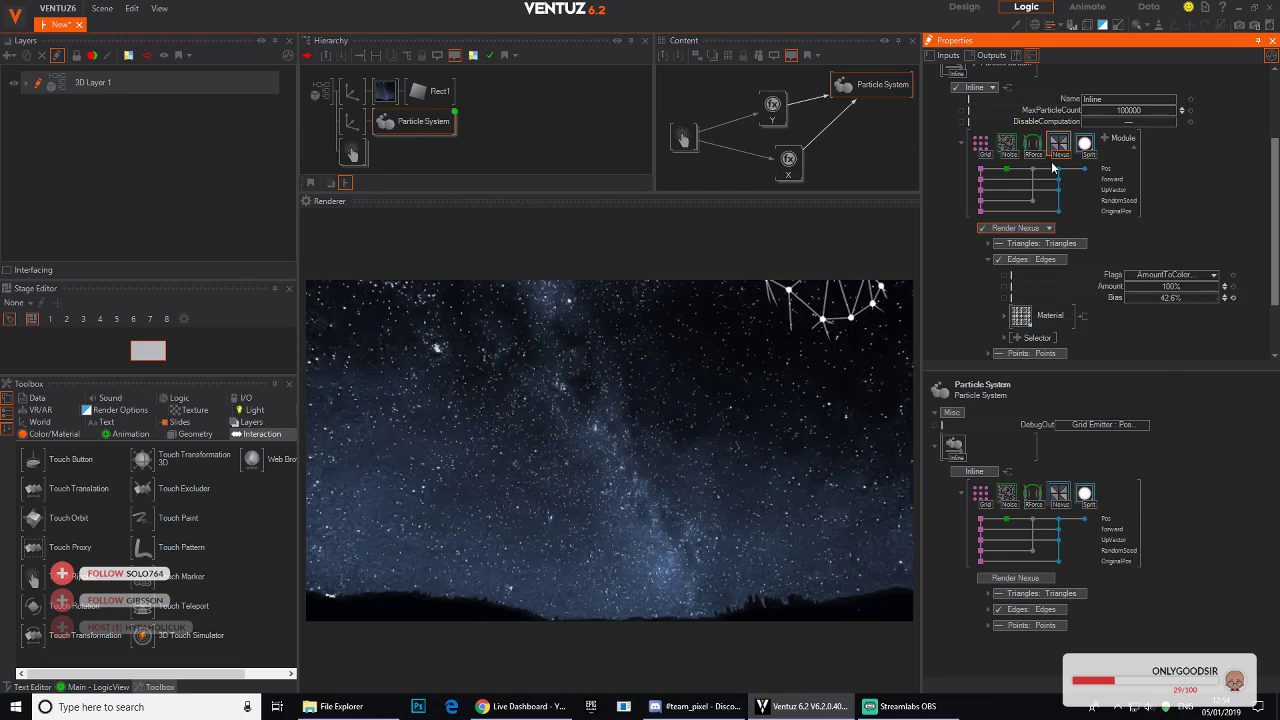
# Step: Set the line Width in the Nexus edge material's draw mode to 0.0036 and test the touch response
pyautogui.scroll(-1, 1112, 170)
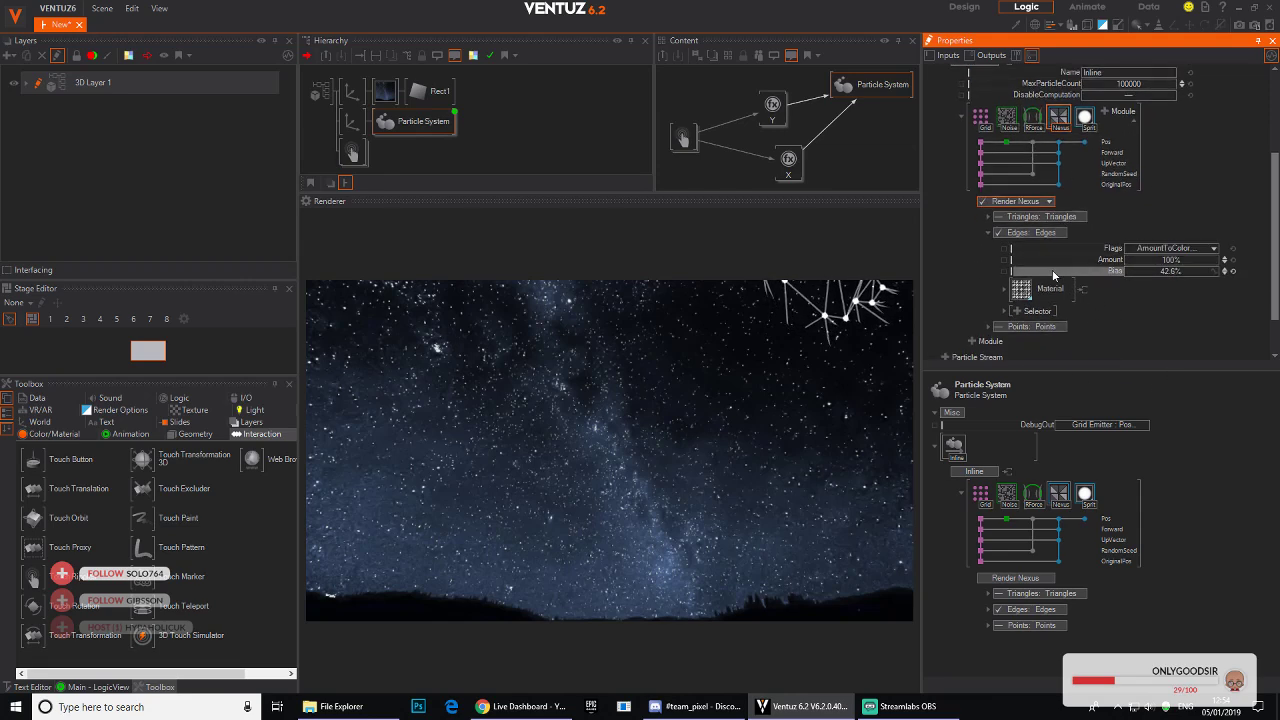
pyautogui.click(1004, 288)
pyautogui.scroll(-3, 1133, 230)
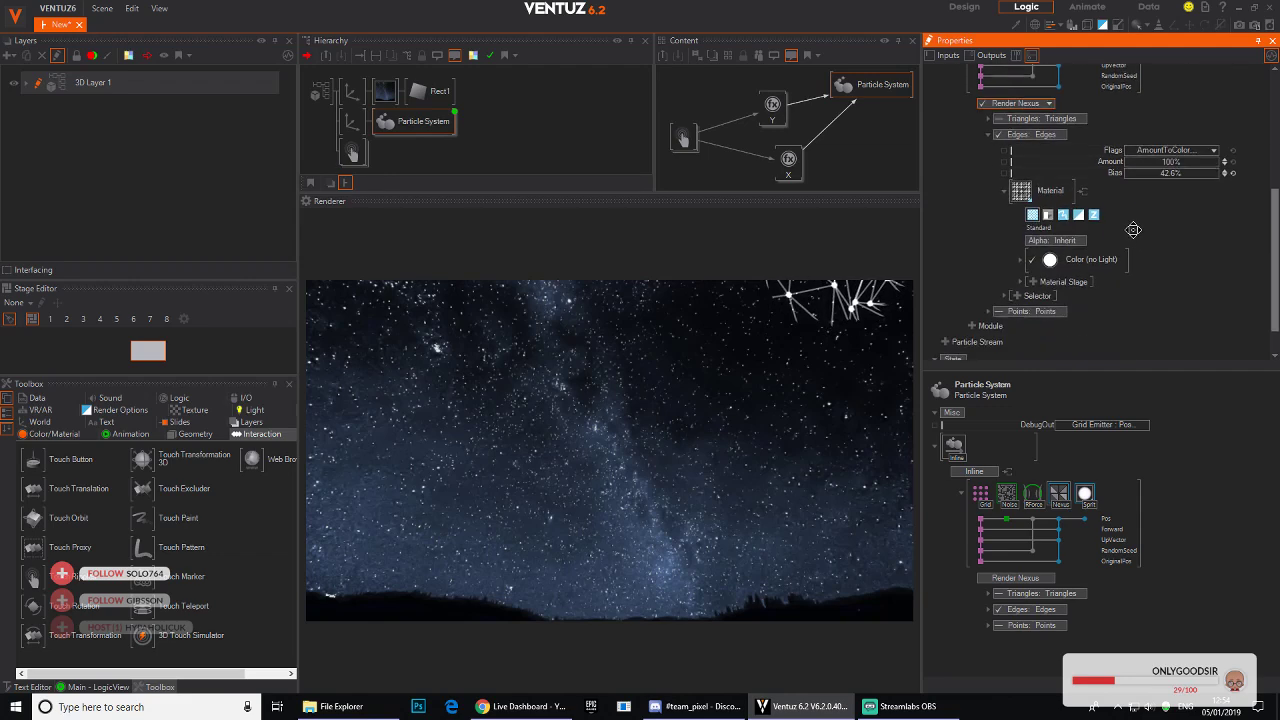
pyautogui.click(1063, 206)
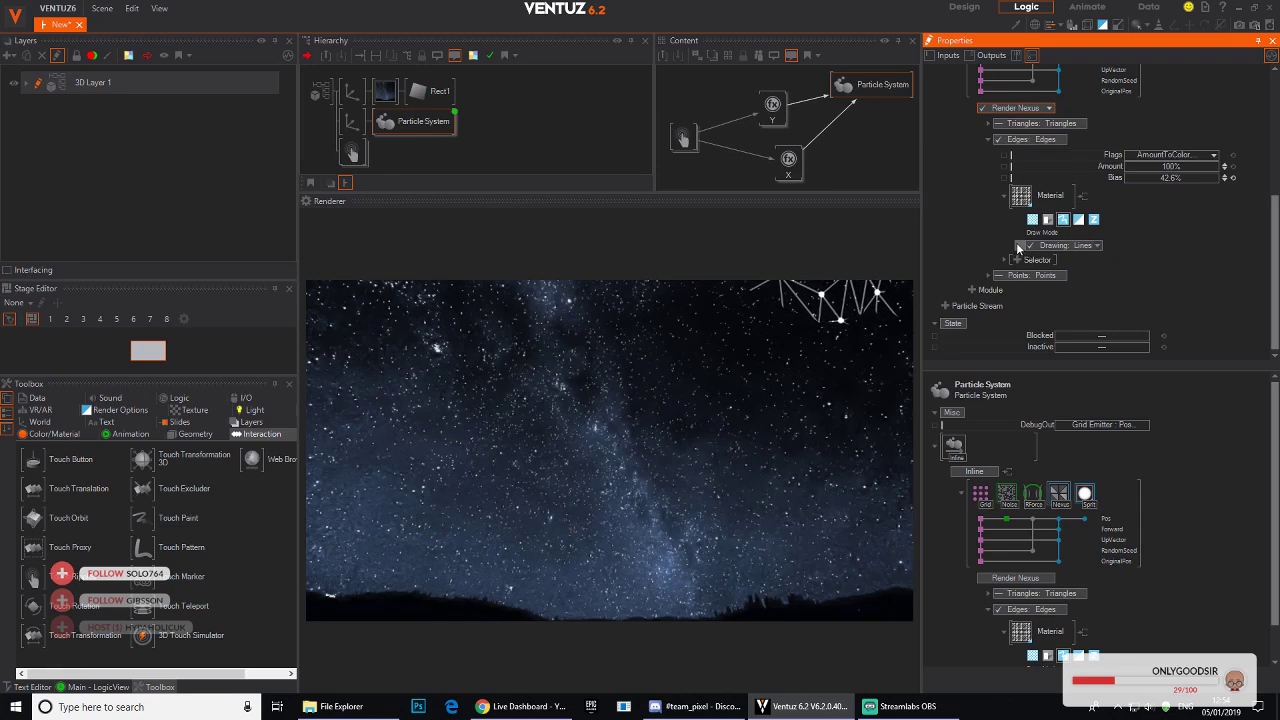
pyautogui.click(1019, 245)
pyautogui.scroll(-2, 1074, 269)
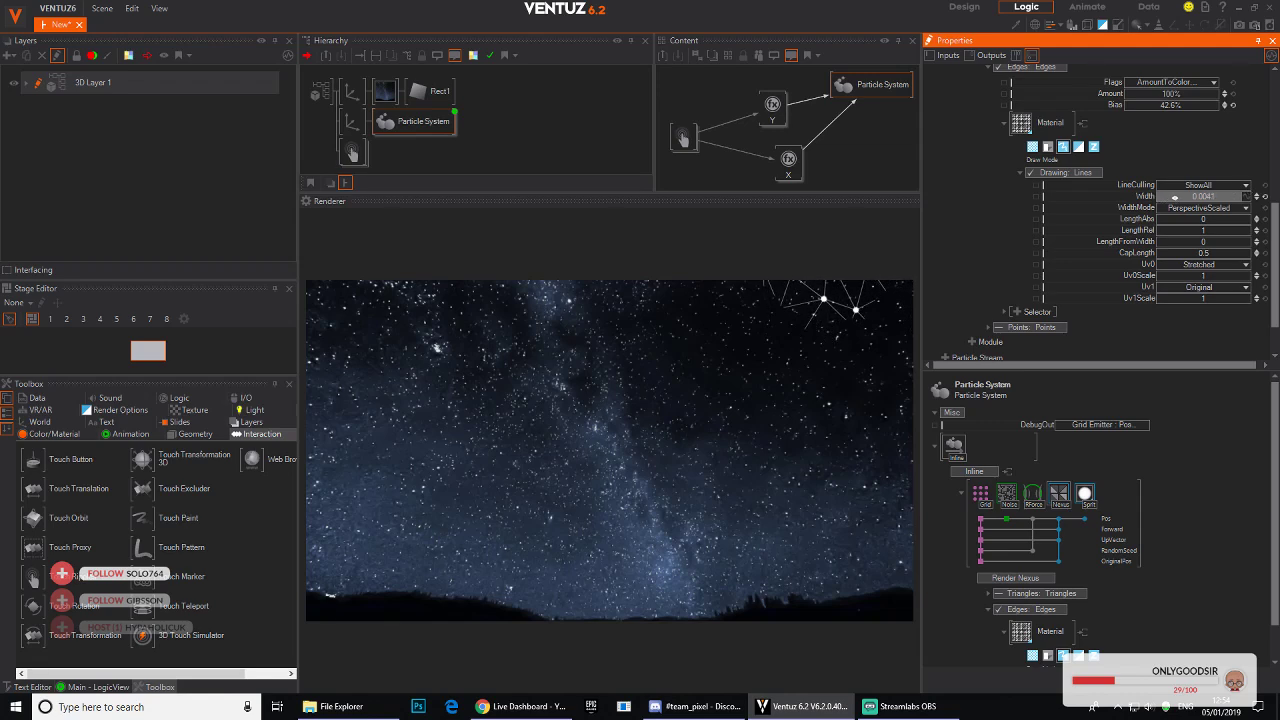
pyautogui.moveTo(795, 400); pyautogui.dragTo(471, 395)
# Step: Set the Sprites module's Scale to 0.0258
pyautogui.scroll(3, 1022, 206)
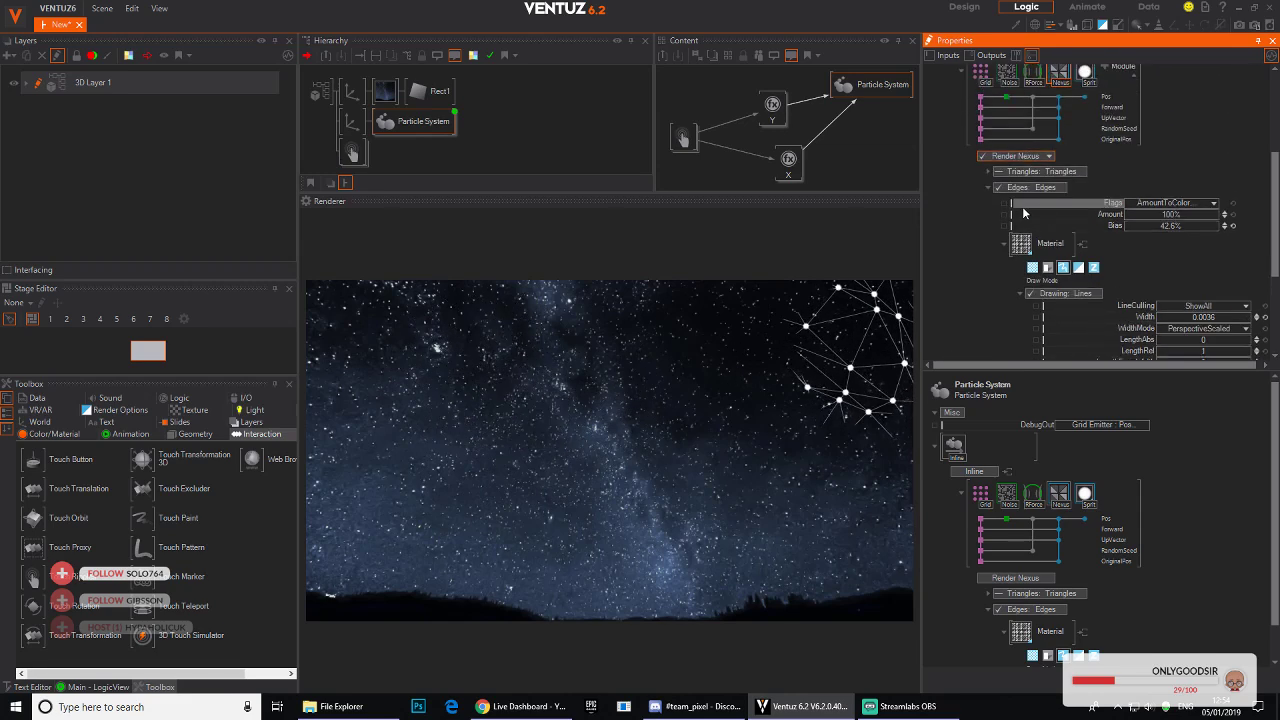
pyautogui.scroll(2, 1110, 156)
pyautogui.click(1085, 125)
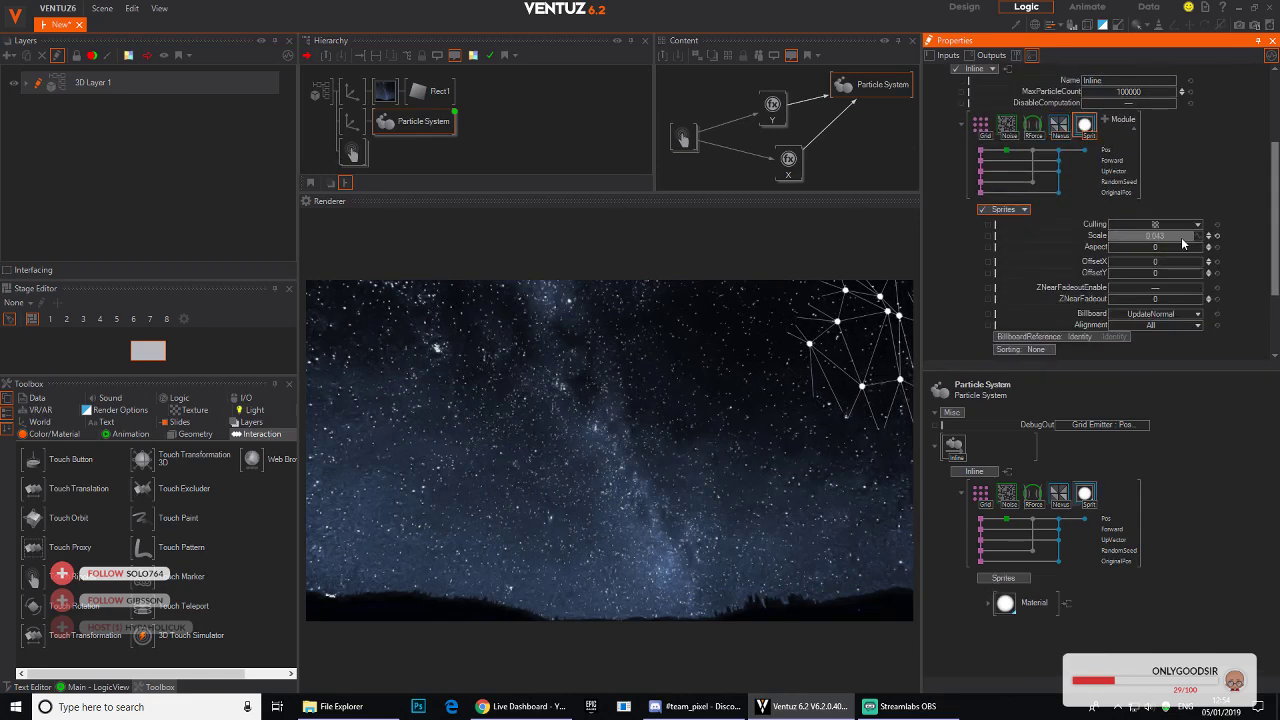
pyautogui.moveTo(1108, 240); pyautogui.dragTo(1186, 237)
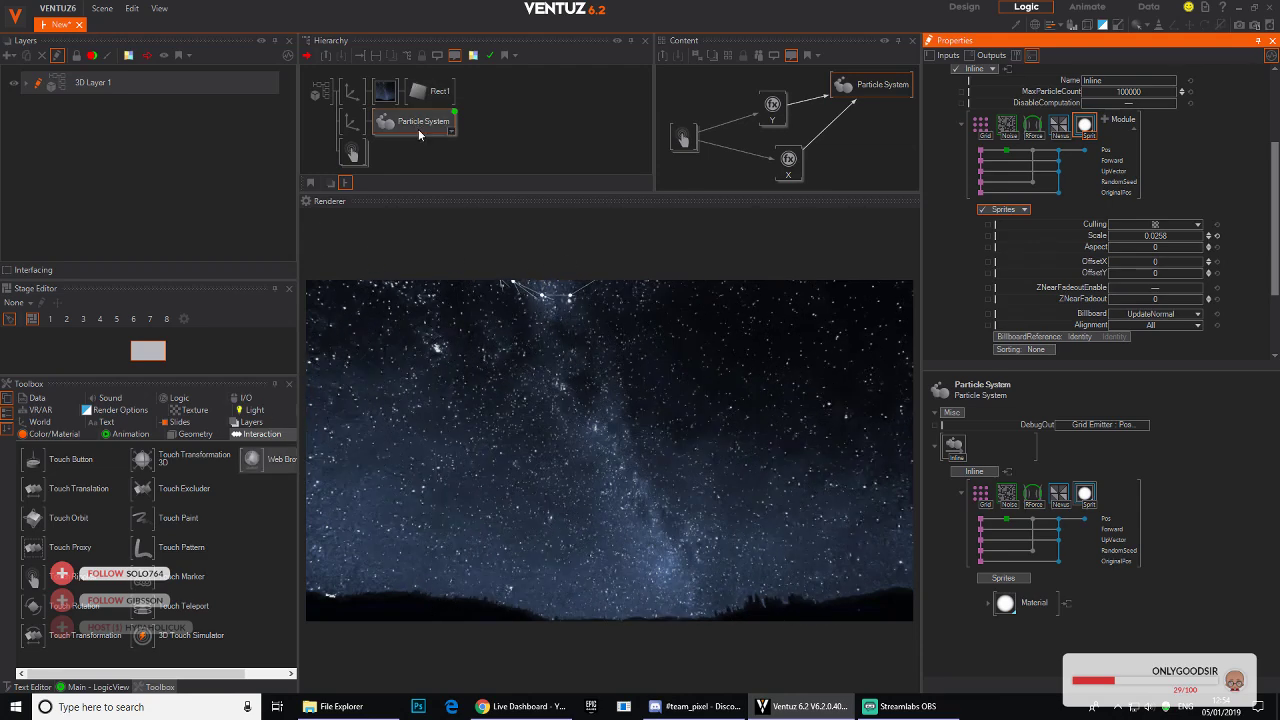
# Step: Add an Axis node below the touch node in the scene hierarchy
pyautogui.doubleClick(456, 153)
pyautogui.write('ax')
pyautogui.moveTo(475, 191); pyautogui.dragTo(350, 172)
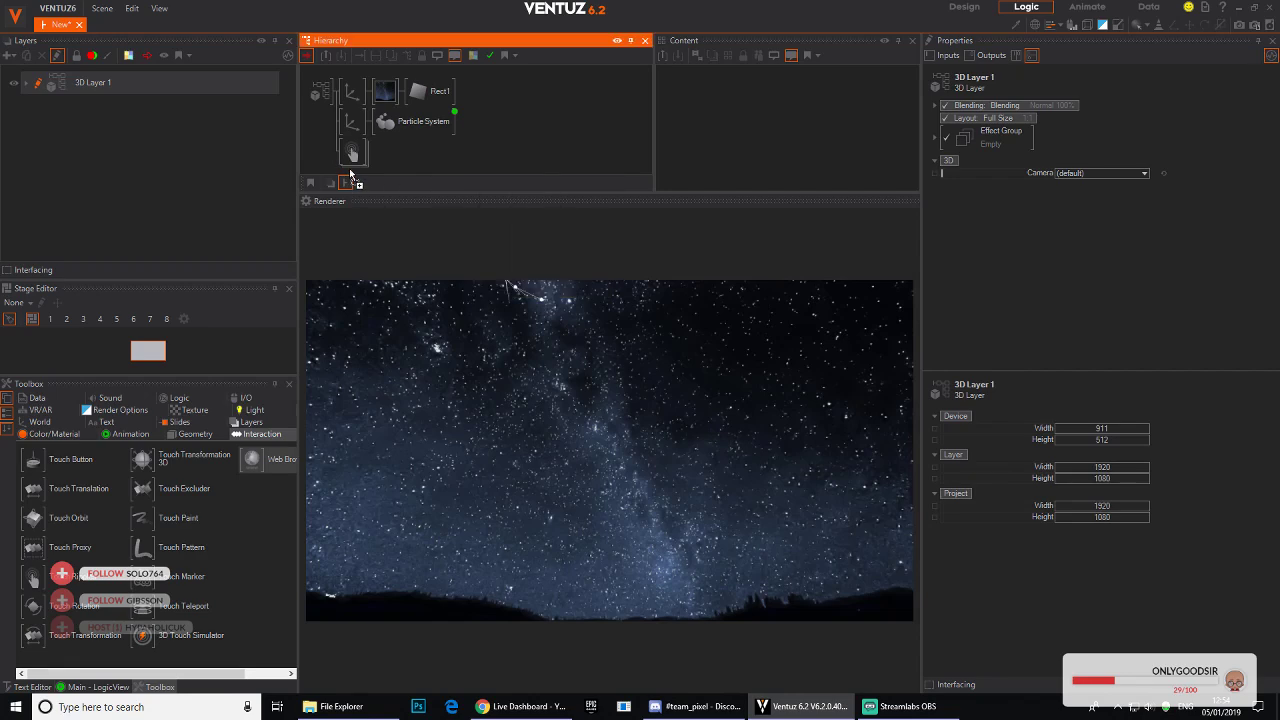
# Step: Add a Text 2D node with Block Text content under the new Axis node in the hierarchy
pyautogui.doubleClick(439, 134)
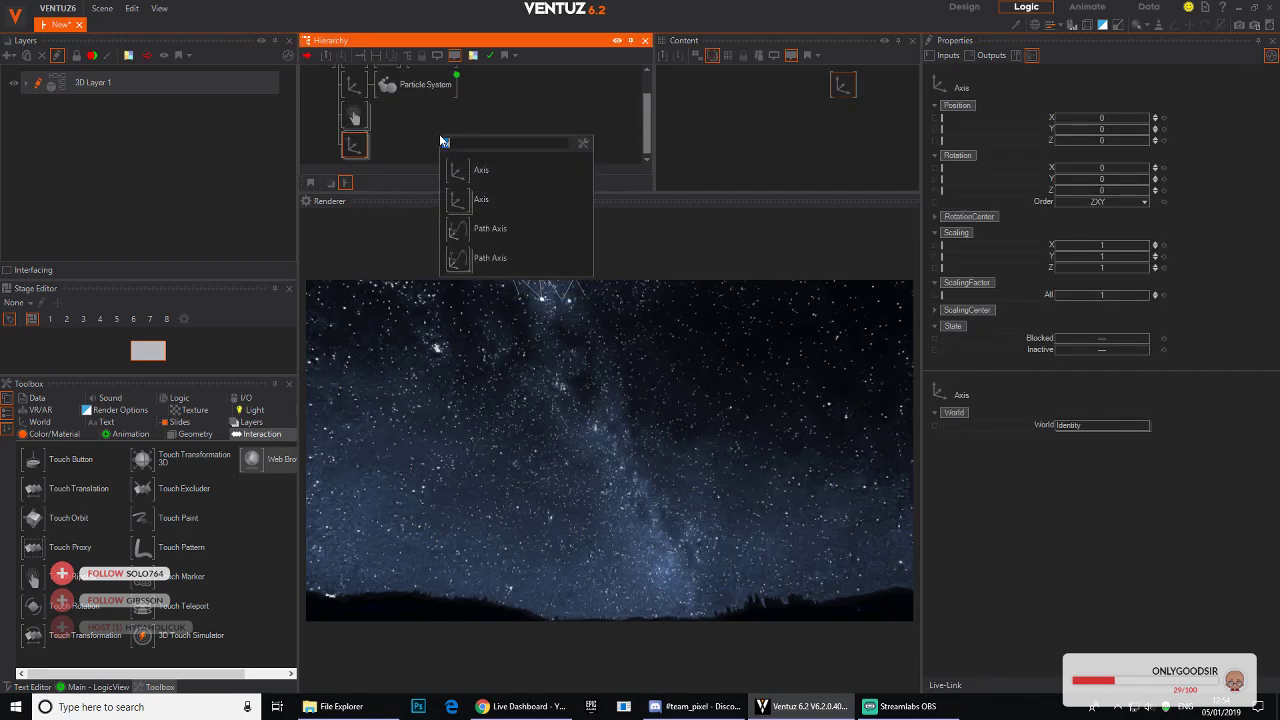
pyautogui.write('tex')
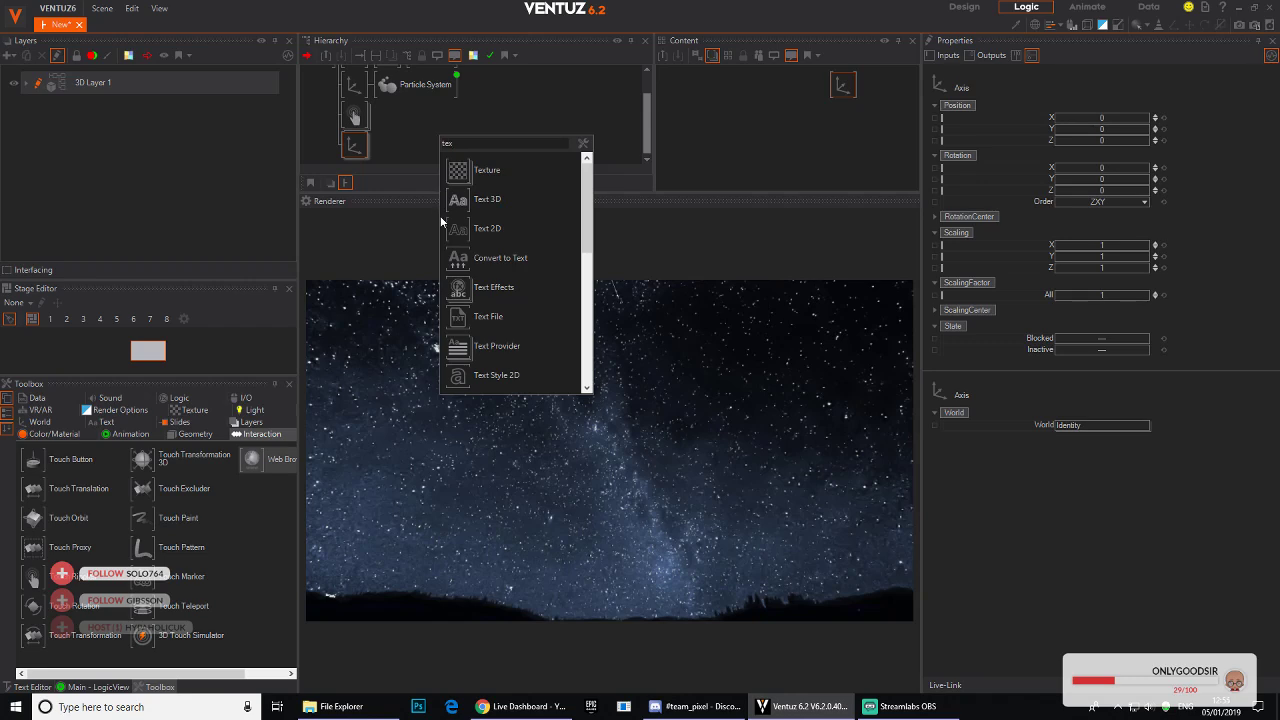
pyautogui.moveTo(454, 226); pyautogui.dragTo(436, 206)
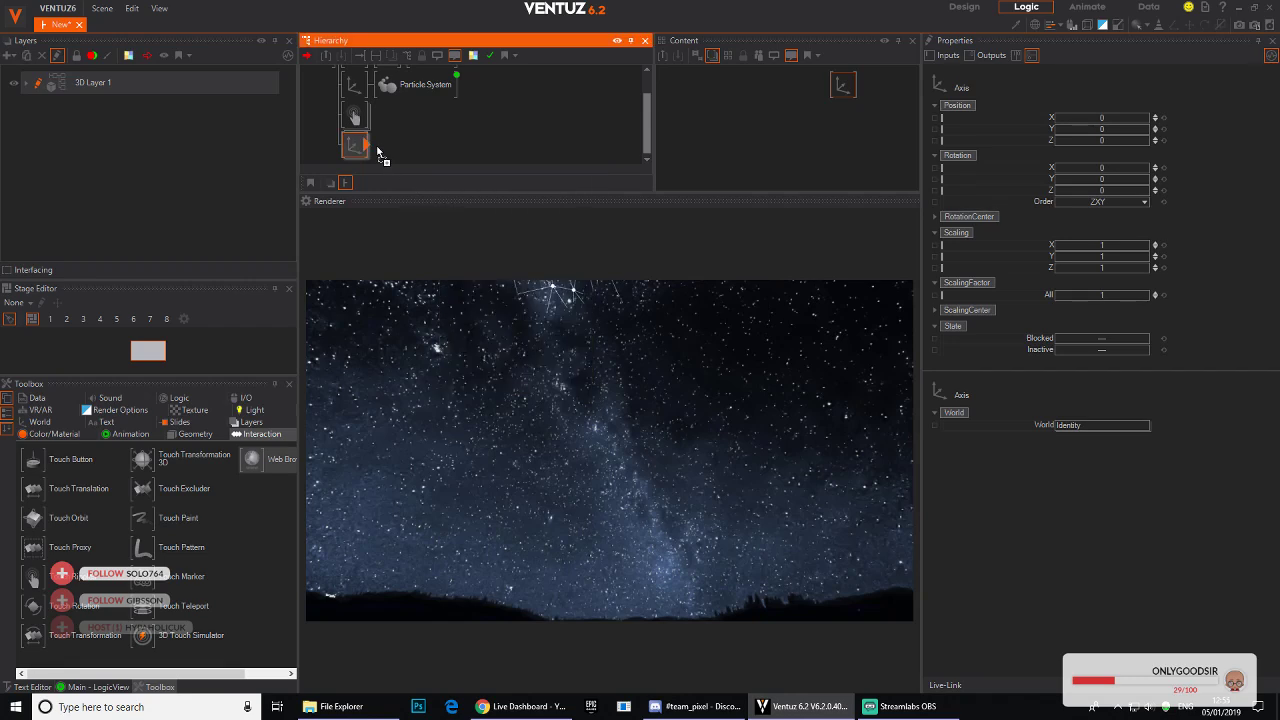
pyautogui.moveTo(378, 150); pyautogui.dragTo(379, 151)
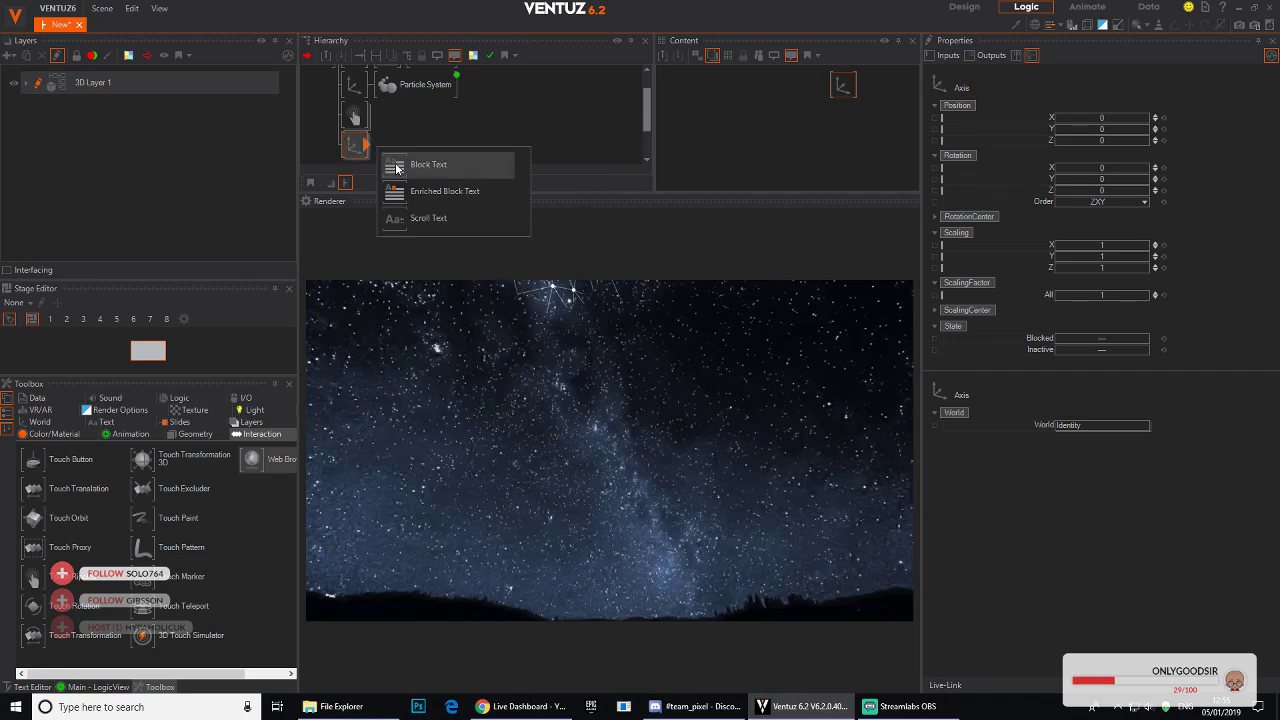
pyautogui.click(396, 166)
# Step: Set both the TextAlignment and the LineAlignment of the Block Text to Center
pyautogui.click(846, 146)
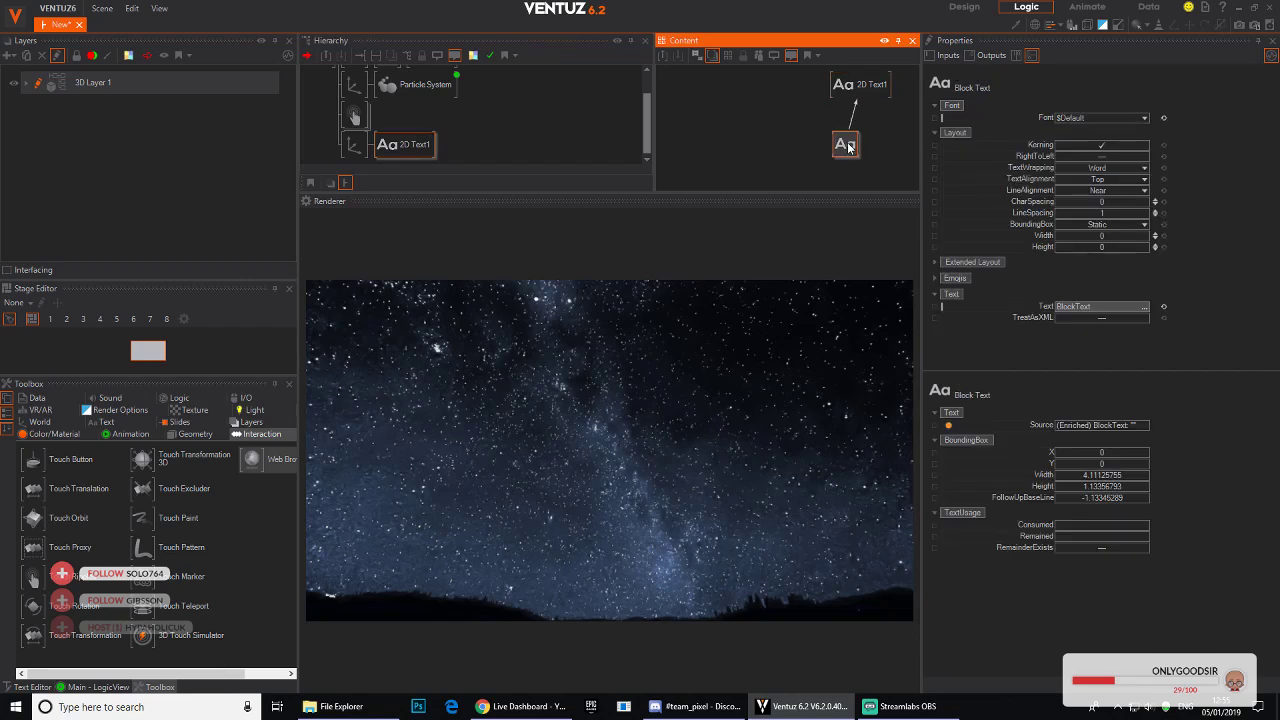
pyautogui.click(1143, 178)
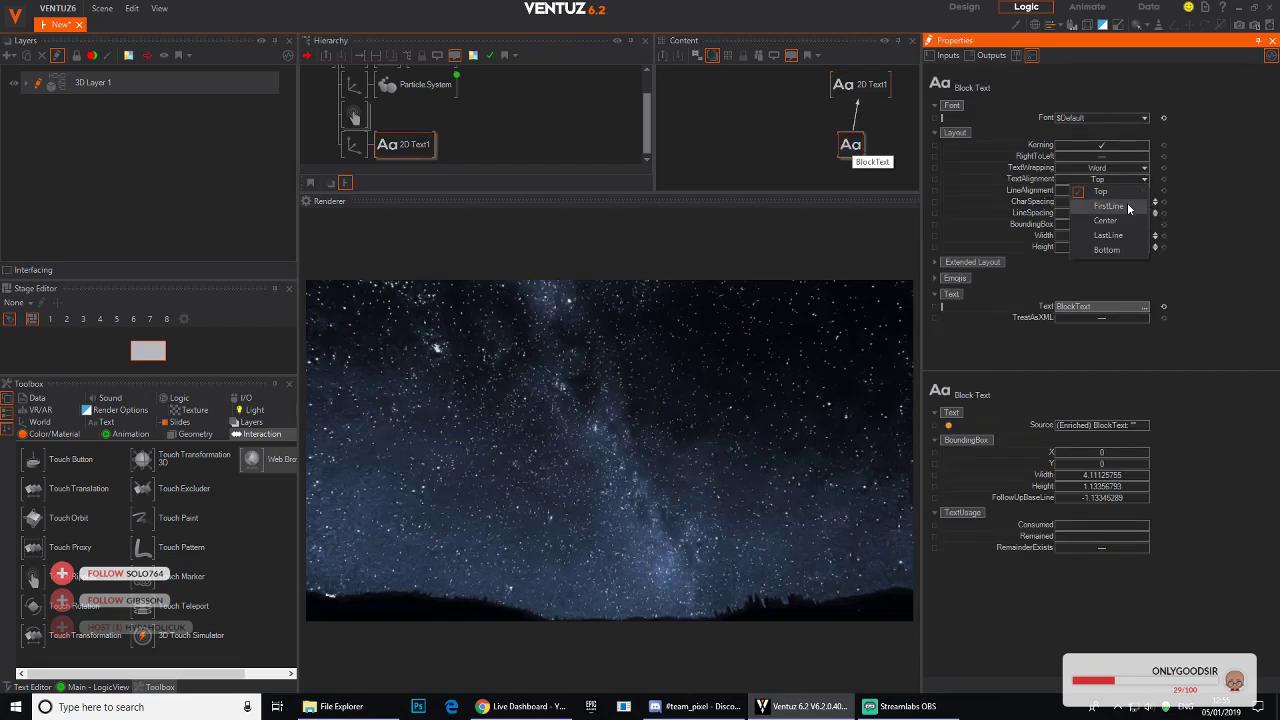
pyautogui.click(1146, 200)
pyautogui.click(1145, 190)
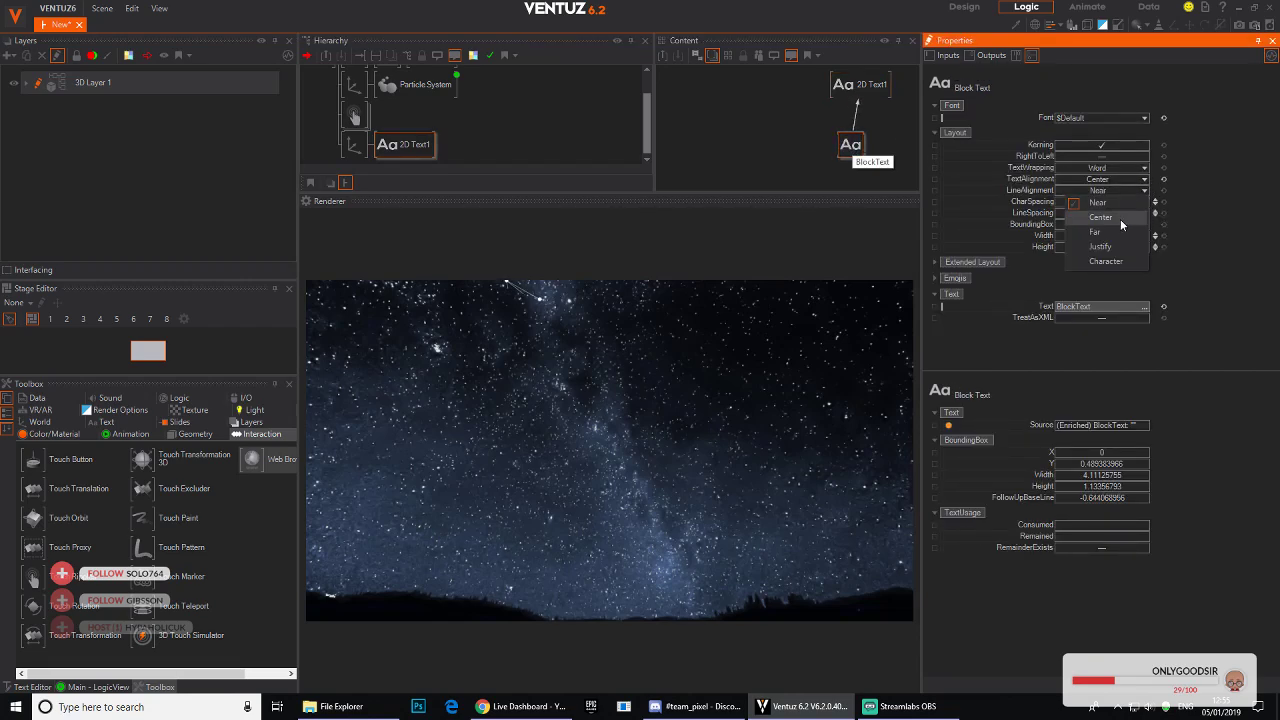
pyautogui.click(1120, 218)
# Step: Shift the text's Axis along Z to bring the text into view, and rename the 2D text node TIME
pyautogui.click(356, 146)
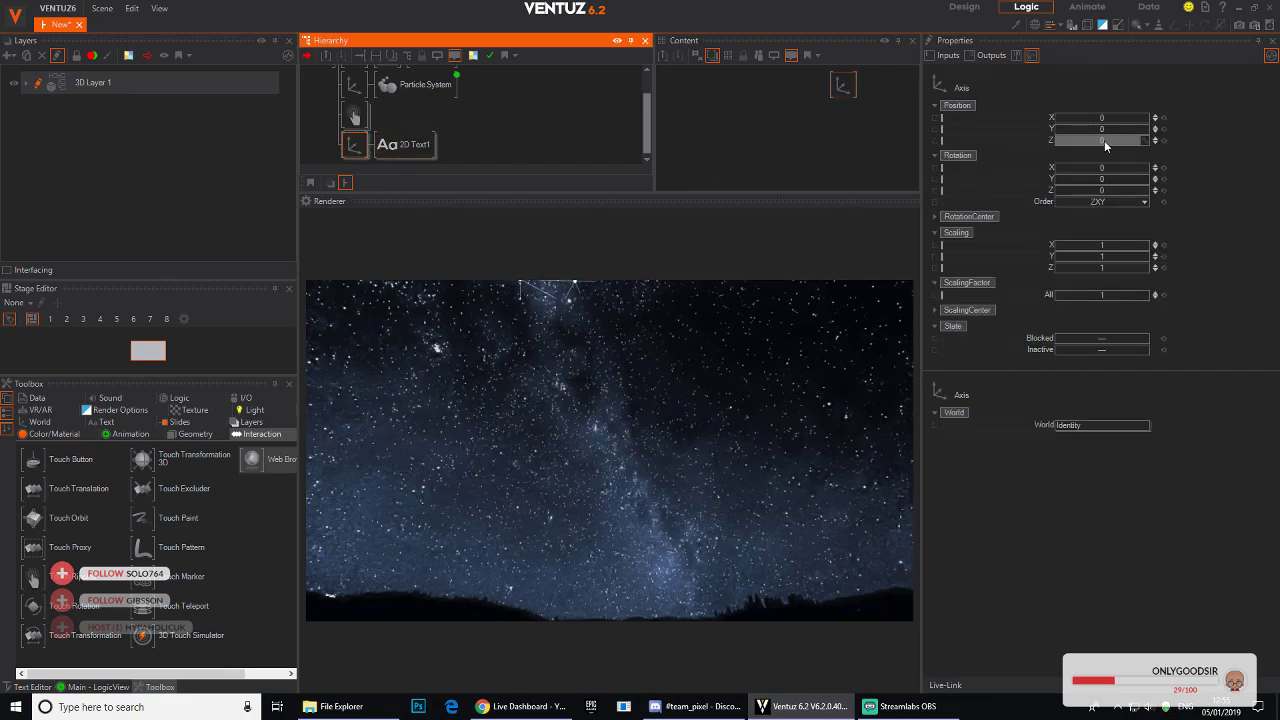
pyautogui.moveTo(1104, 140); pyautogui.dragTo(881, 214)
pyautogui.click(414, 145)
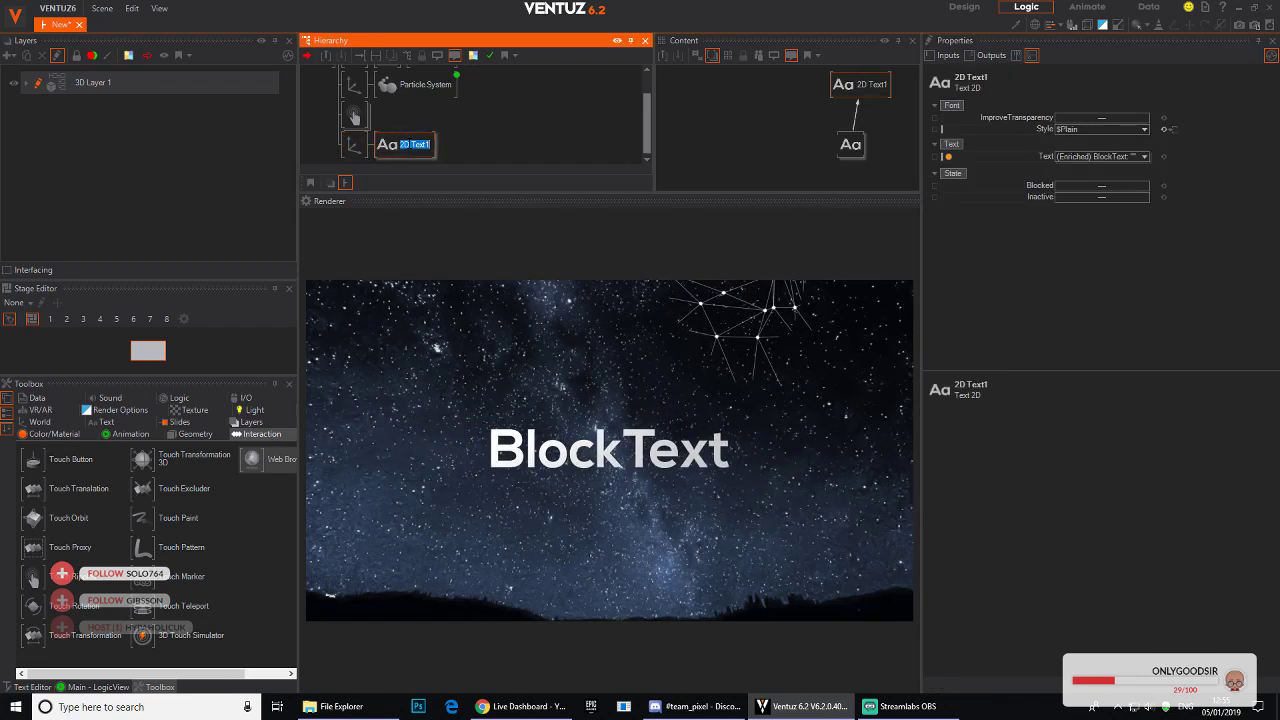
pyautogui.press('Return')
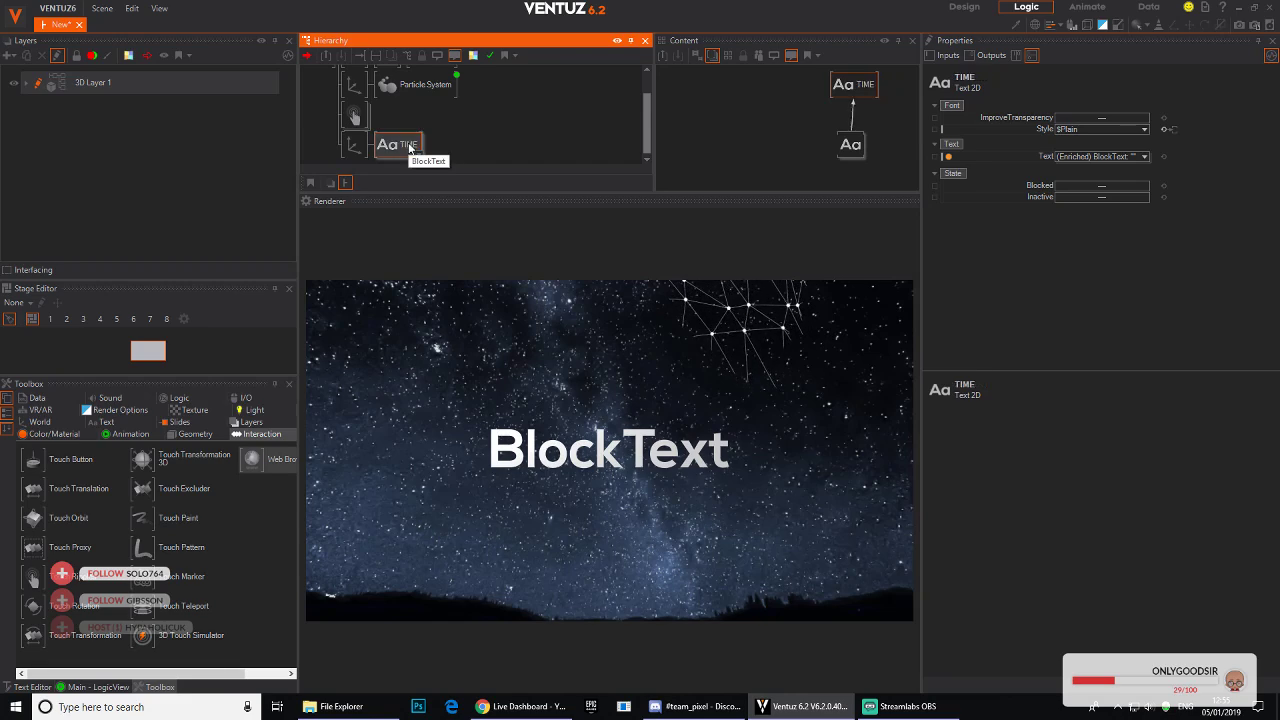
# Step: Add a DateTime node to the Content area and place it apart from the text nodes
pyautogui.click(713, 135)
pyautogui.doubleClick(712, 131)
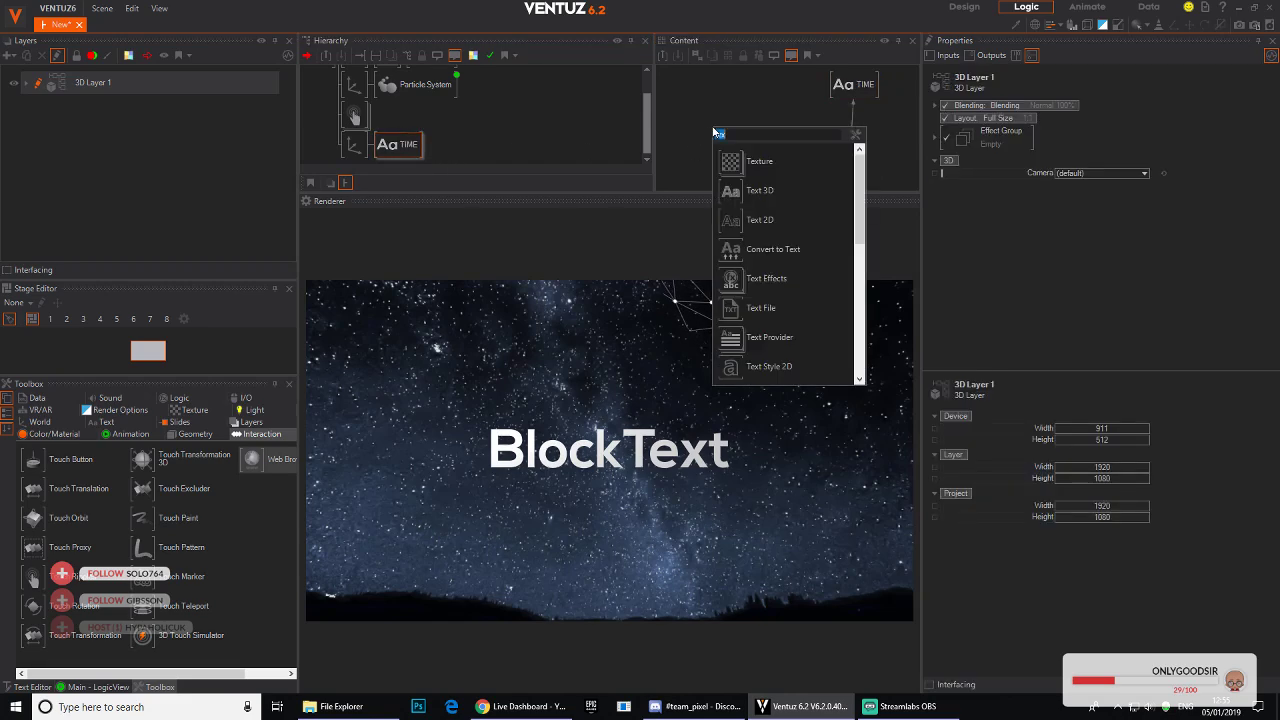
pyautogui.write('tim')
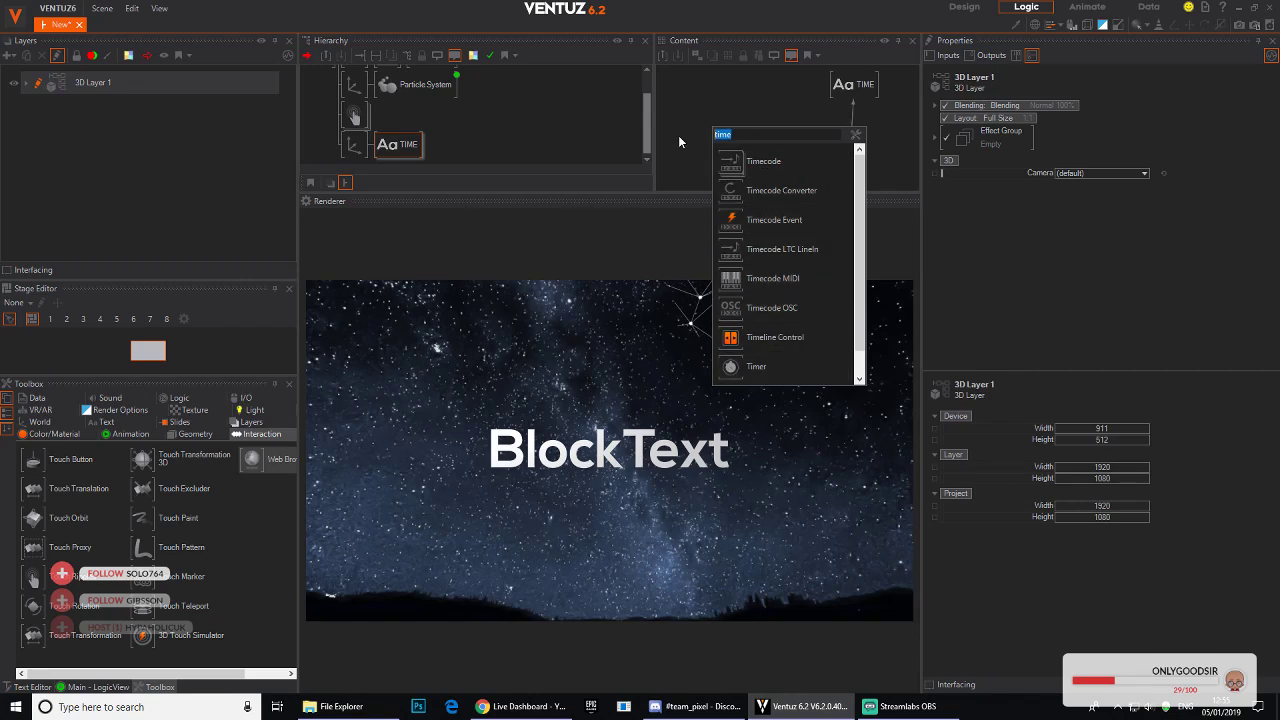
pyautogui.write('date')
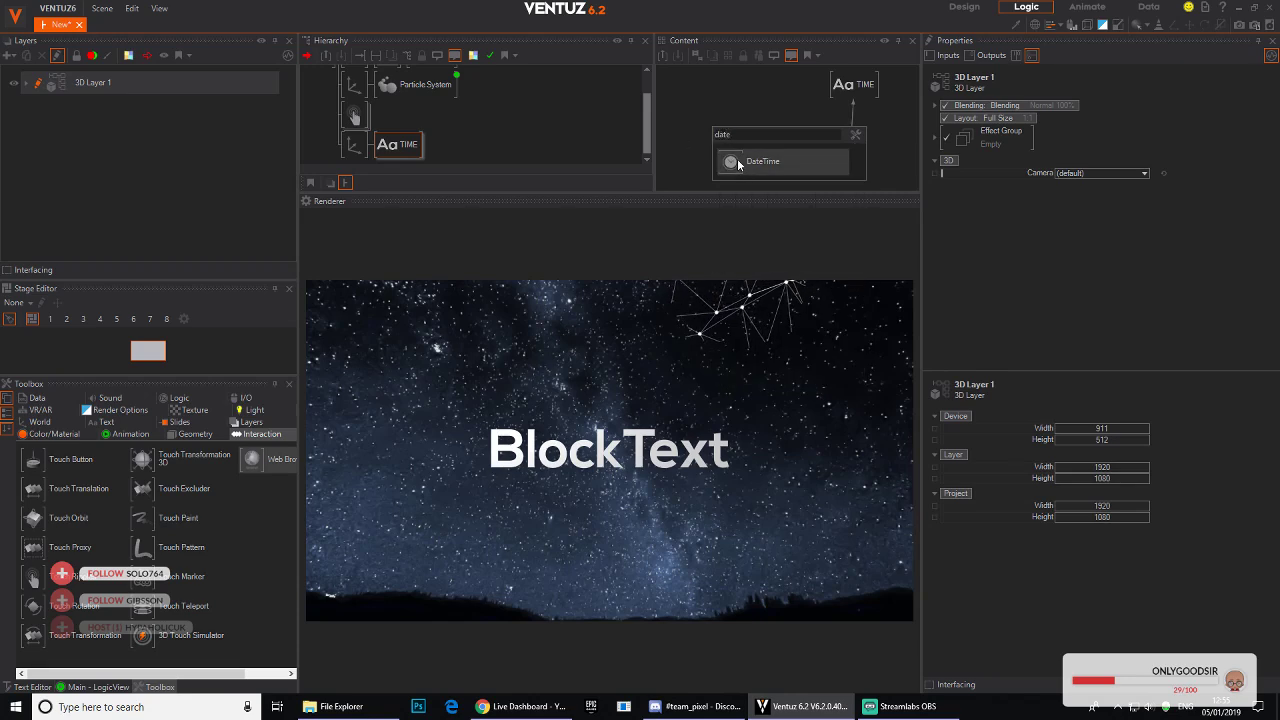
pyautogui.click(738, 164)
pyautogui.moveTo(734, 117); pyautogui.dragTo(736, 135)
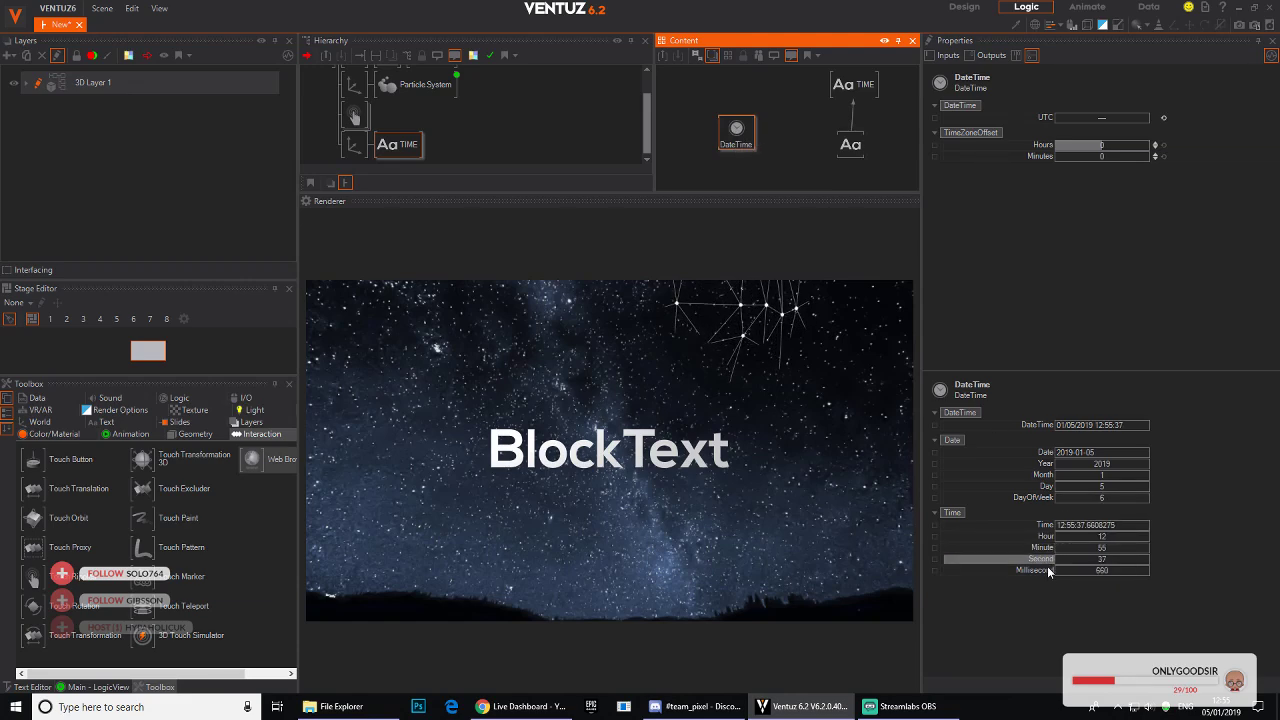
pyautogui.moveTo(736, 145); pyautogui.dragTo(701, 155)
# Step: Add a Convert to Text node between the DateTime node and the Block Text node
pyautogui.click(776, 107)
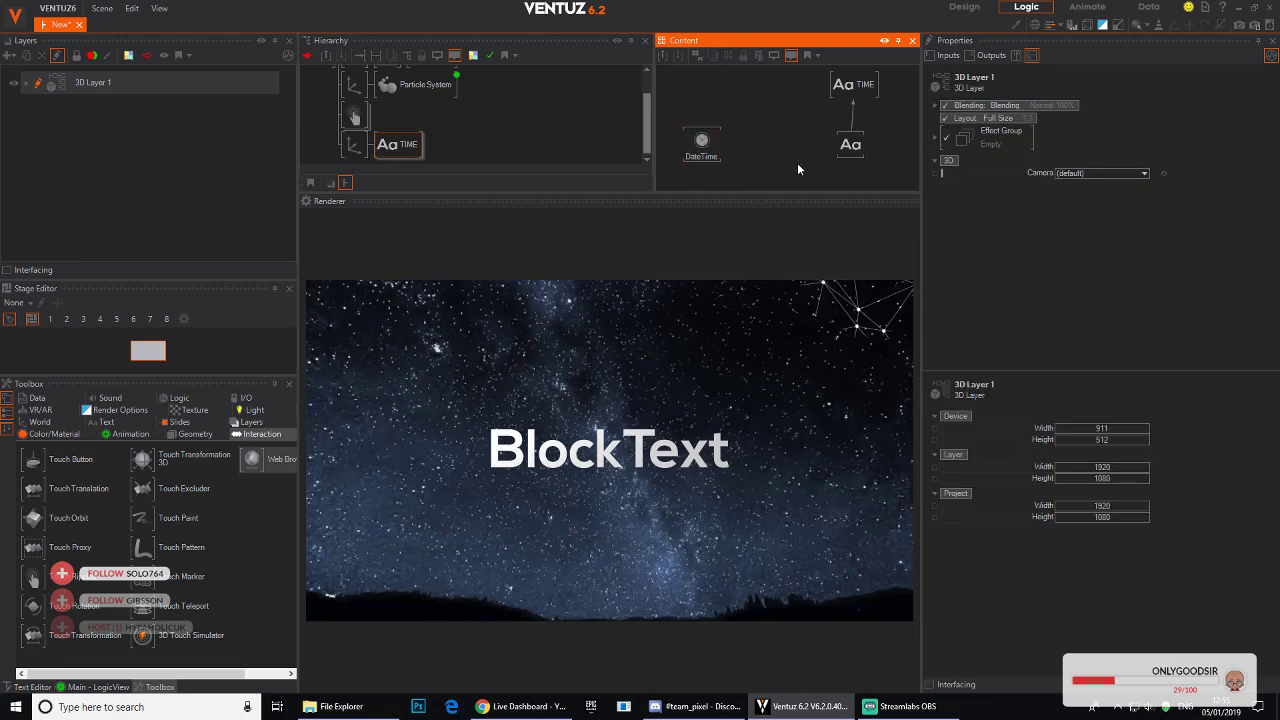
pyautogui.doubleClick(773, 142)
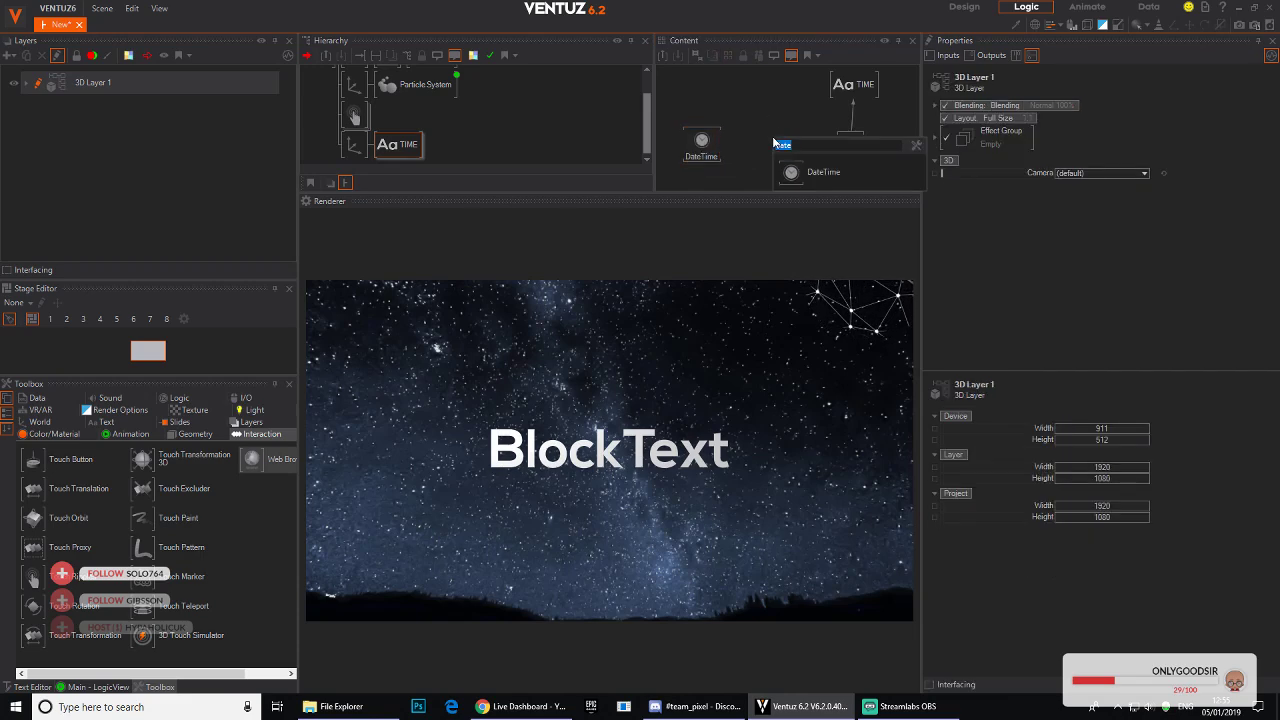
pyautogui.write('con')
pyautogui.press('Down')
pyautogui.press('Return')
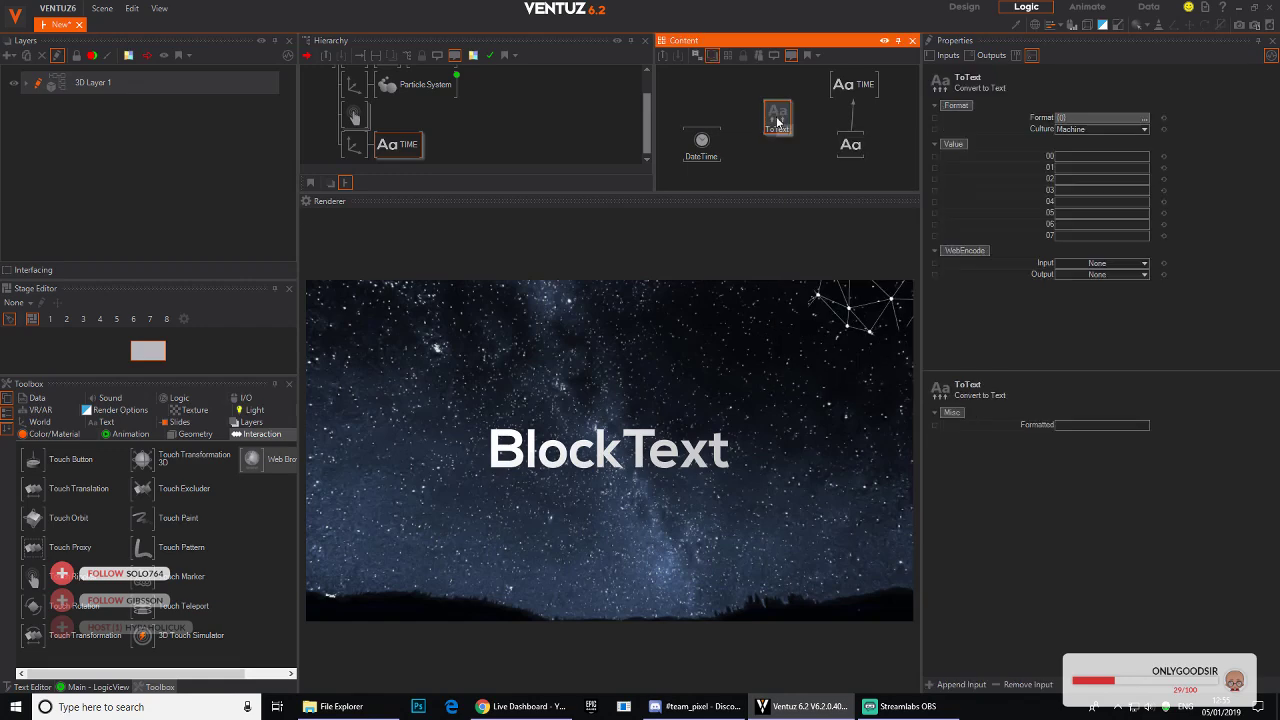
# Step: Set the Format of the Convert to Text node to {0}{1}
pyautogui.click(1081, 118)
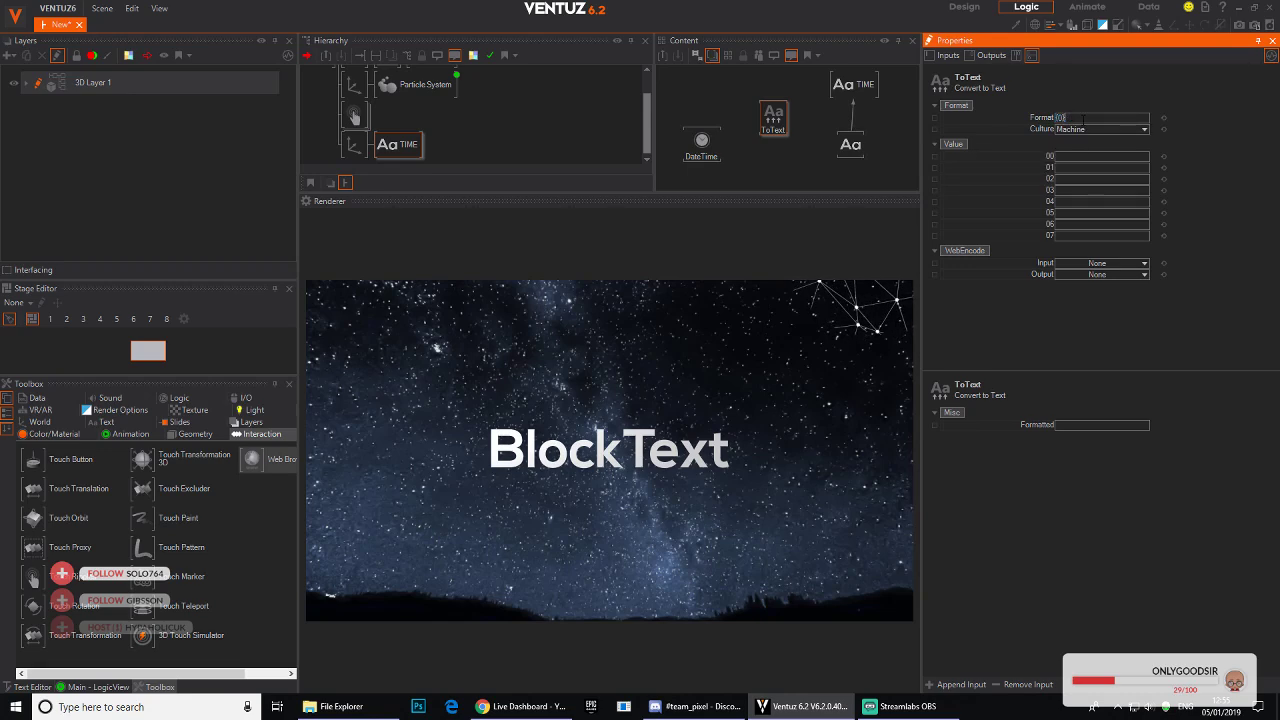
pyautogui.click(1073, 120)
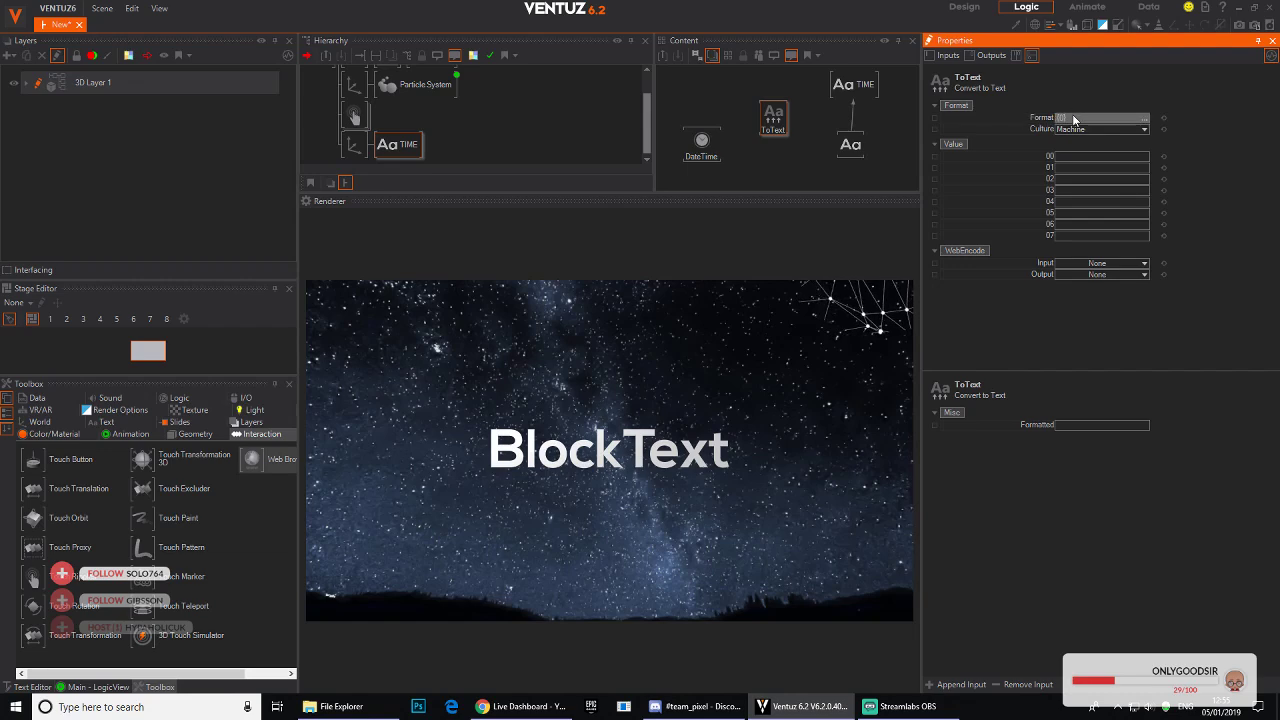
pyautogui.click(1076, 119)
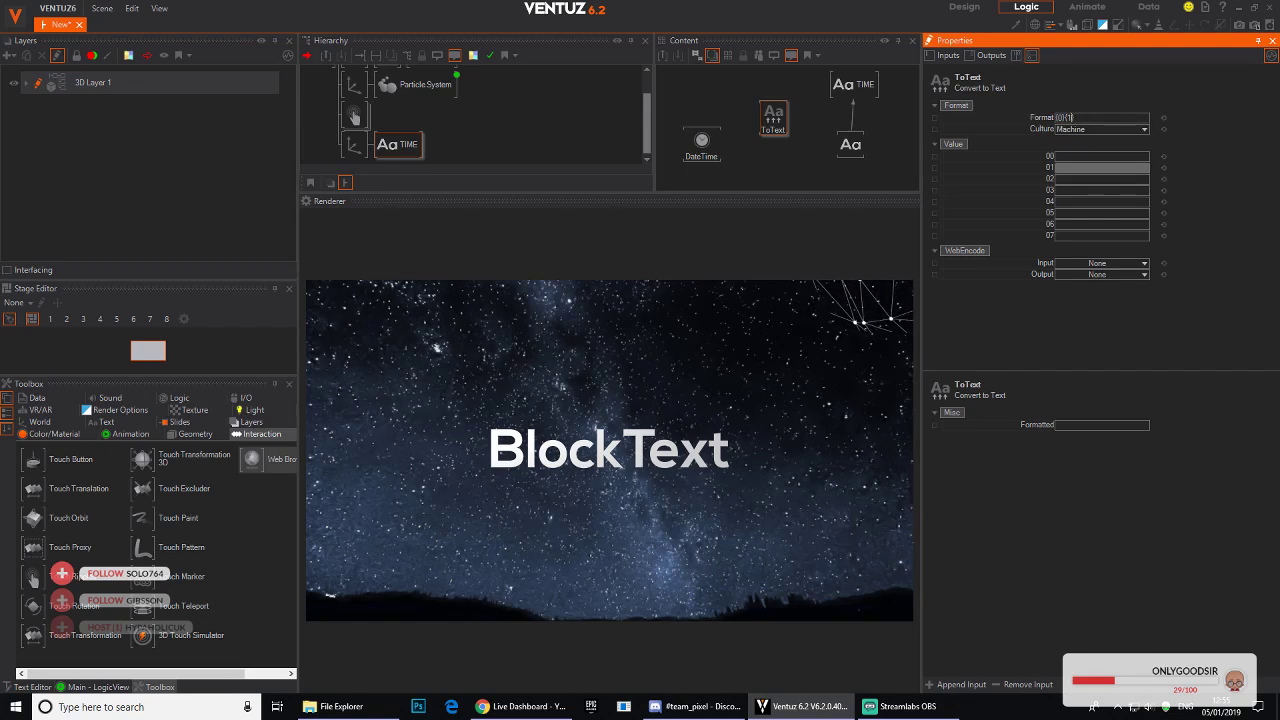
pyautogui.write('}')
pyautogui.click(1075, 105)
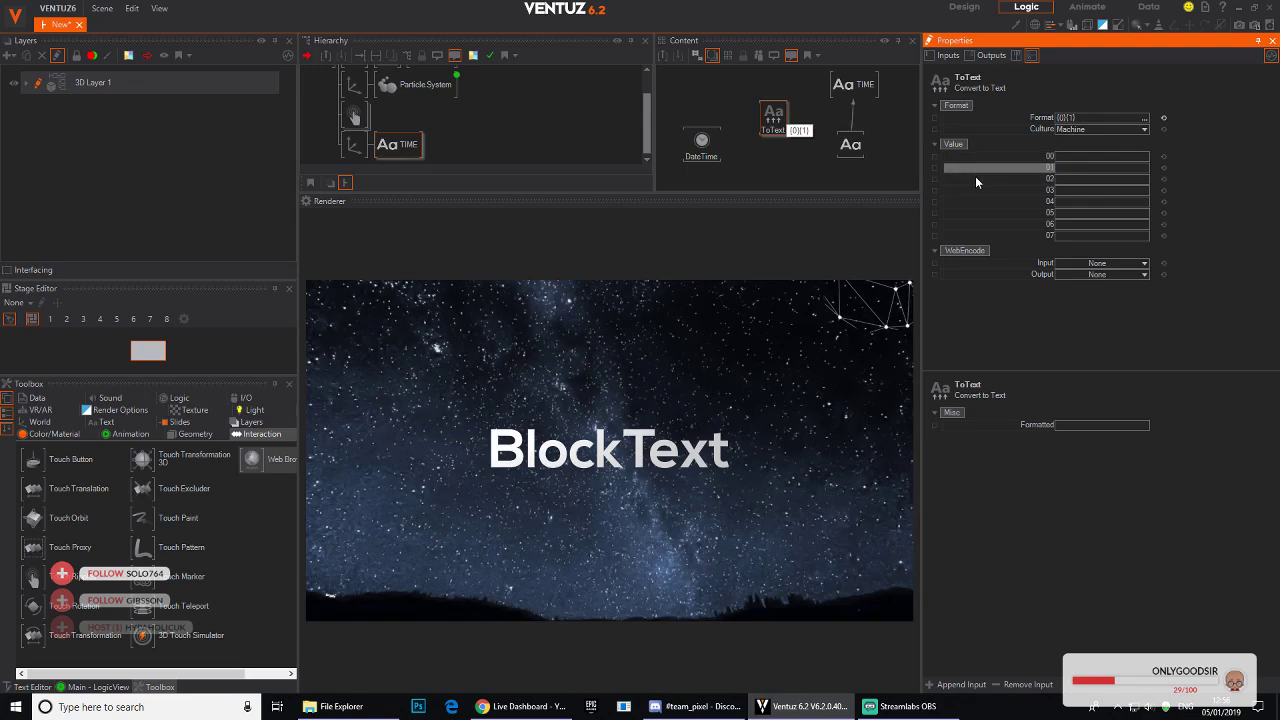
# Step: Bind the converter's values 00 and 01 to DateTime's Hour and Minute, and set its Format to {0}:{1}
pyautogui.moveTo(1003, 158); pyautogui.dragTo(700, 152)
pyautogui.click(720, 294)
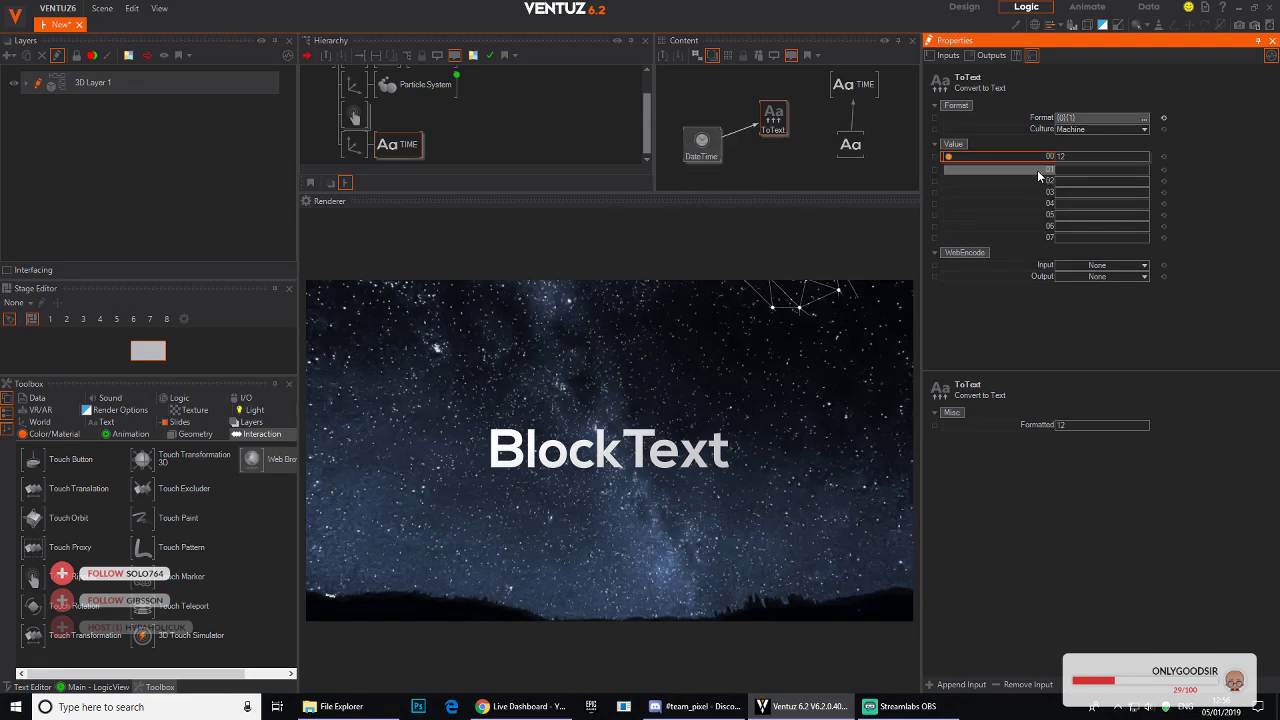
pyautogui.moveTo(1038, 170); pyautogui.dragTo(710, 150)
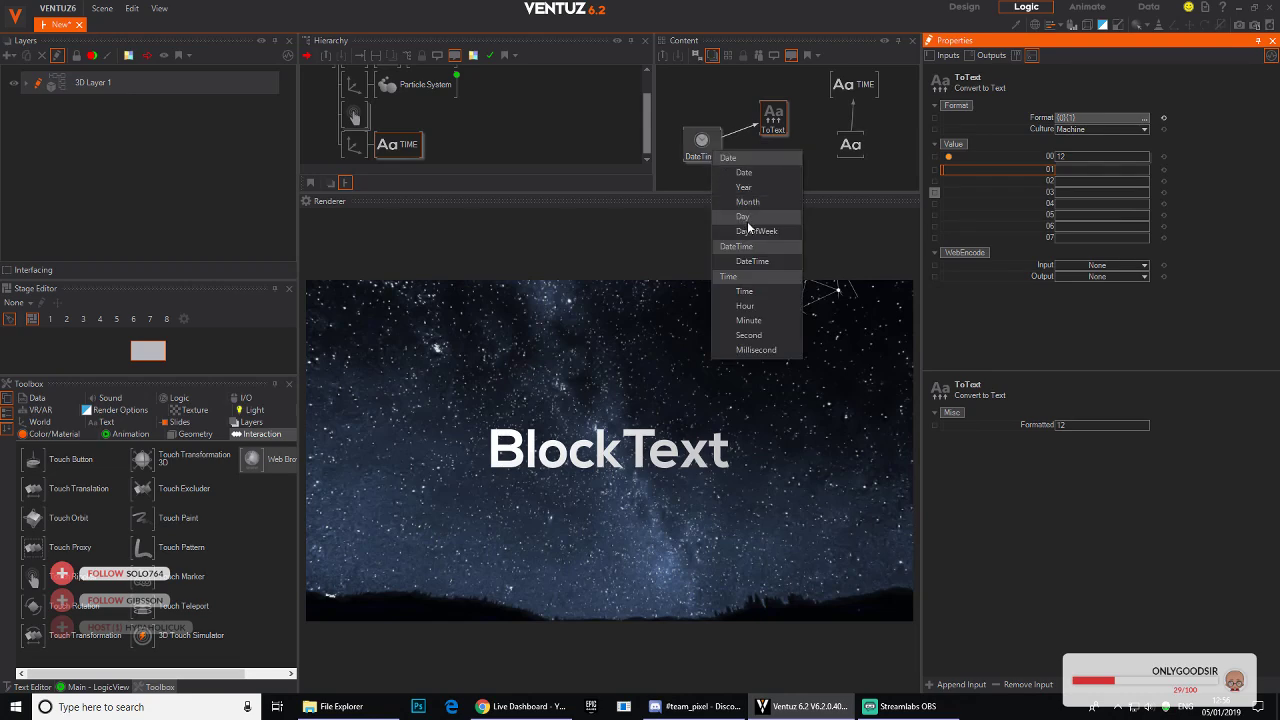
pyautogui.click(748, 321)
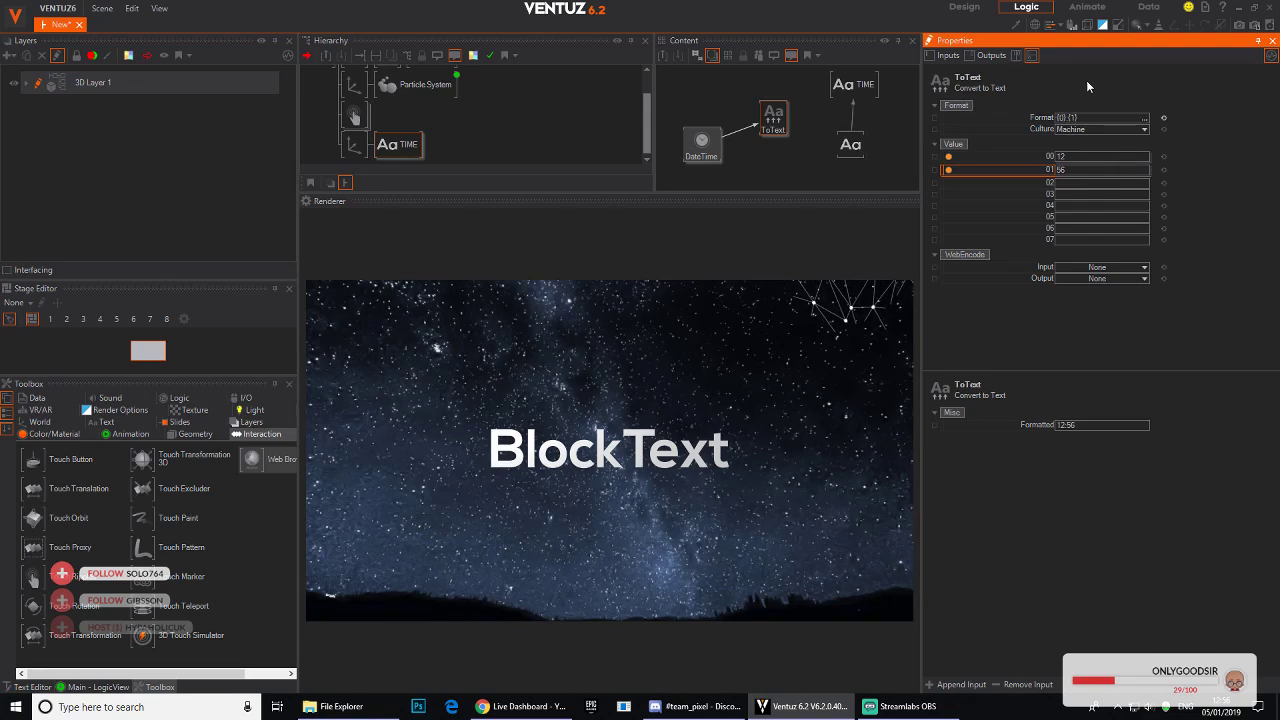
pyautogui.click(1062, 118)
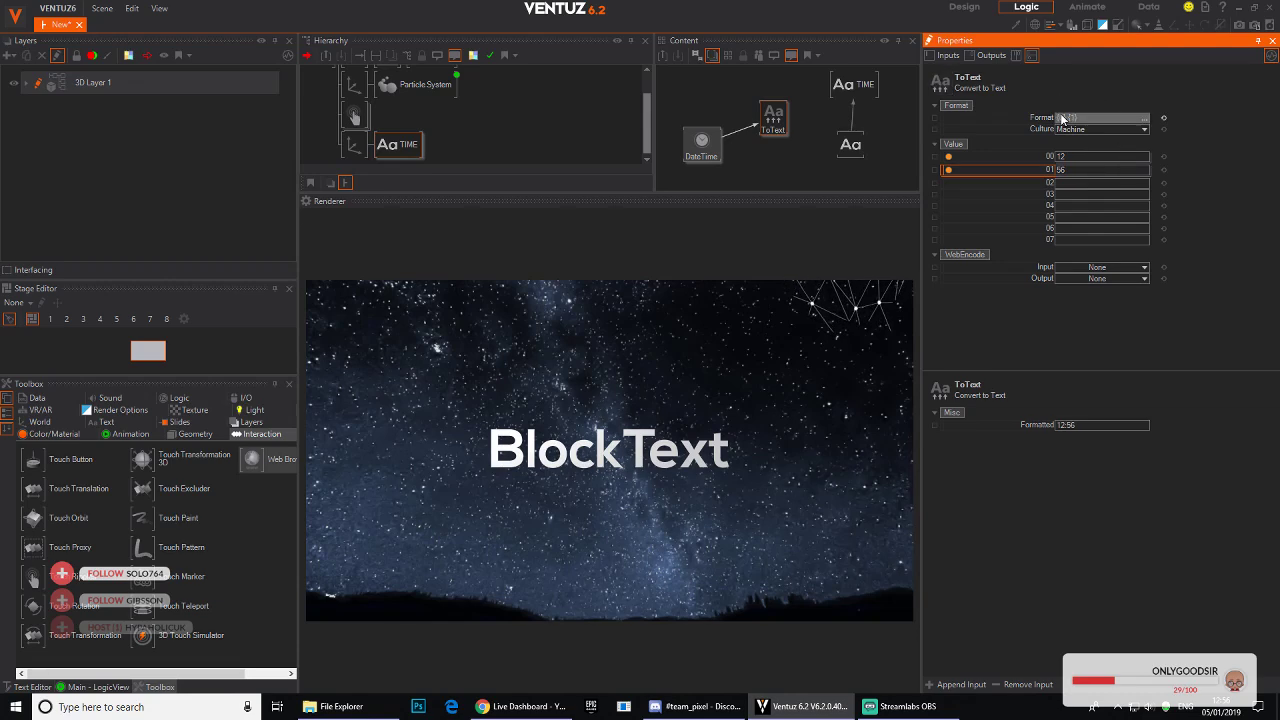
# Step: Bind the Text property of the Block Text to the Convert to Text node's formatted output
pyautogui.click(767, 126)
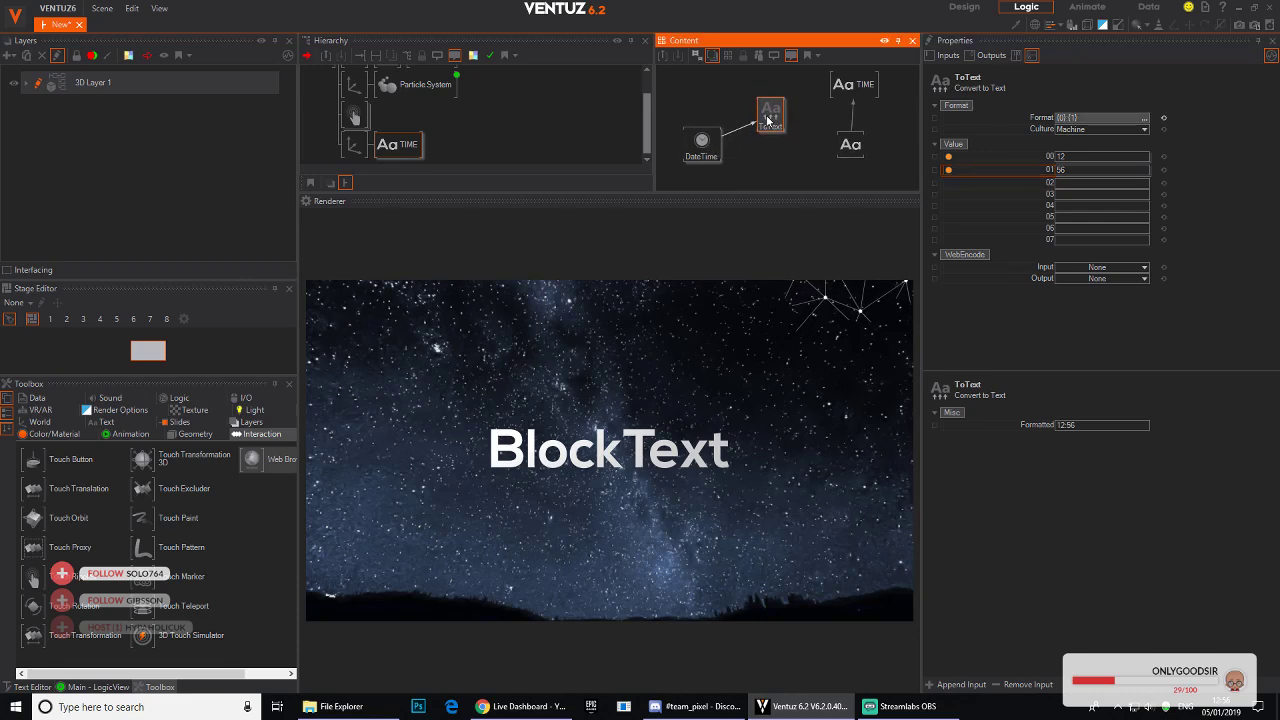
pyautogui.click(848, 145)
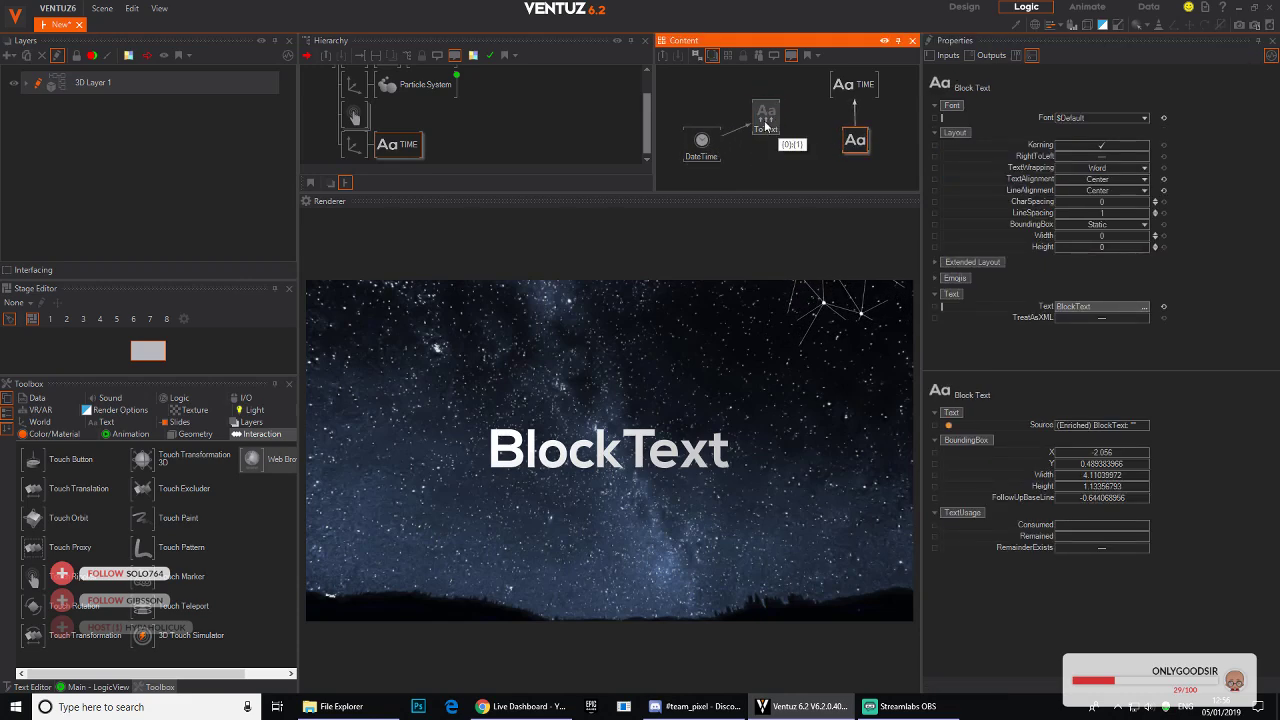
pyautogui.click(1046, 309)
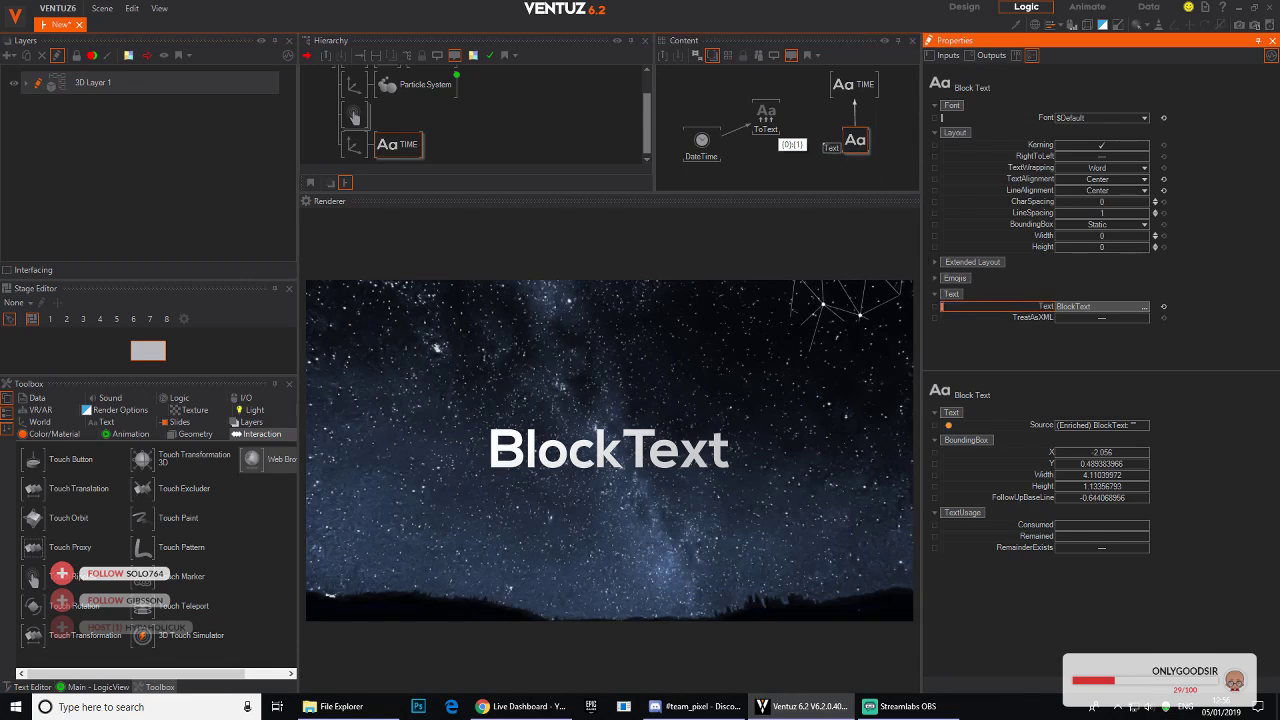
pyautogui.moveTo(765, 118); pyautogui.dragTo(762, 119)
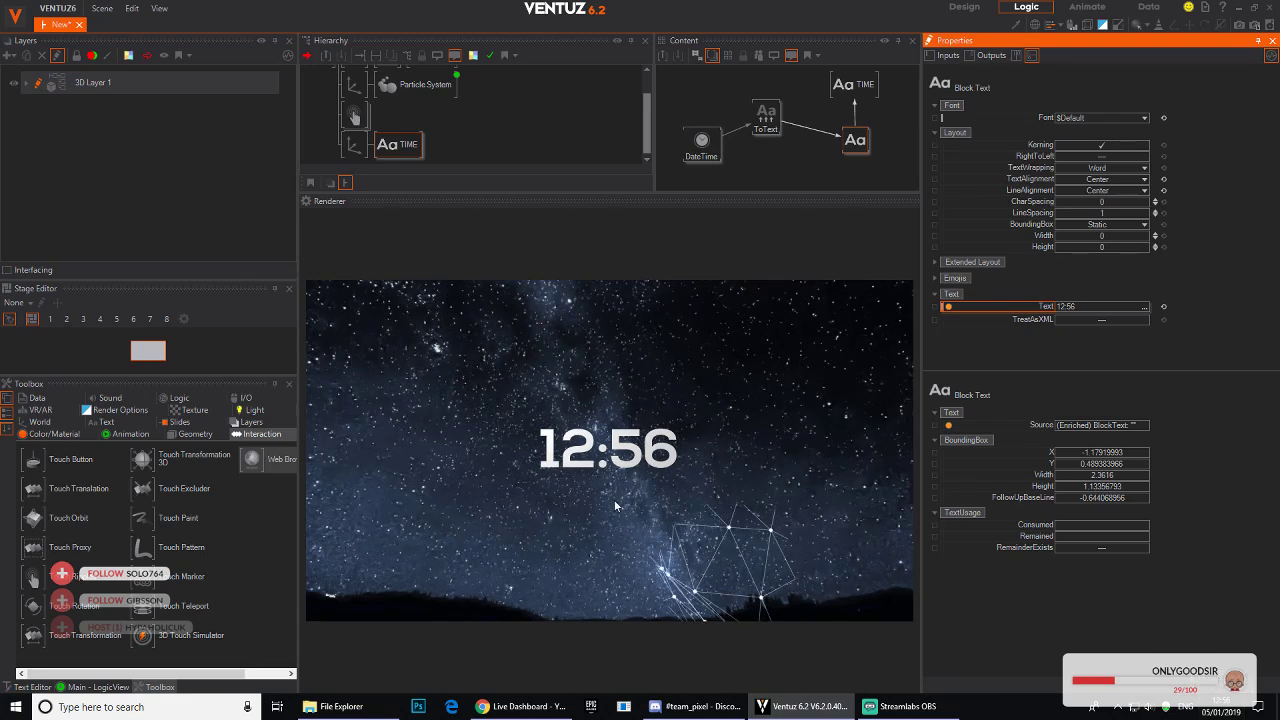
# Step: Examine the DateTime node's live outputs feeding the clock text, and browse the Logic nodes in the toolbox
pyautogui.click(702, 143)
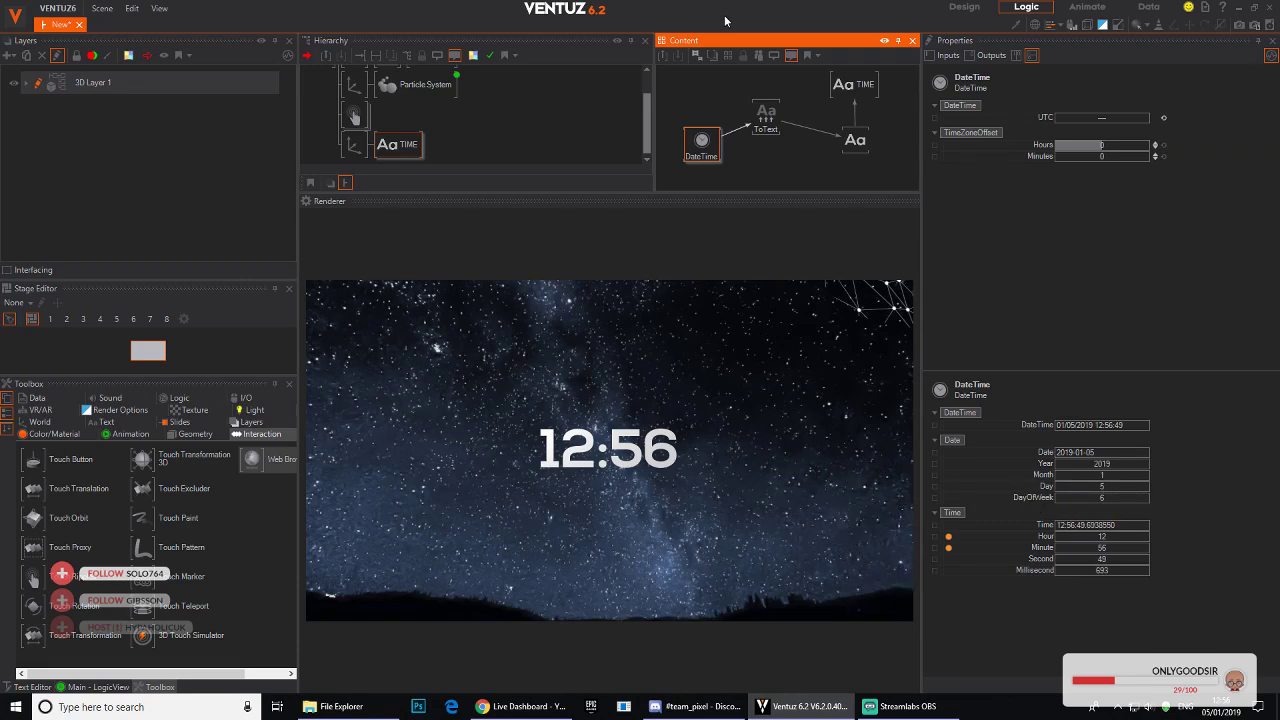
pyautogui.moveTo(780, 146); pyautogui.dragTo(759, 133, button='middle')
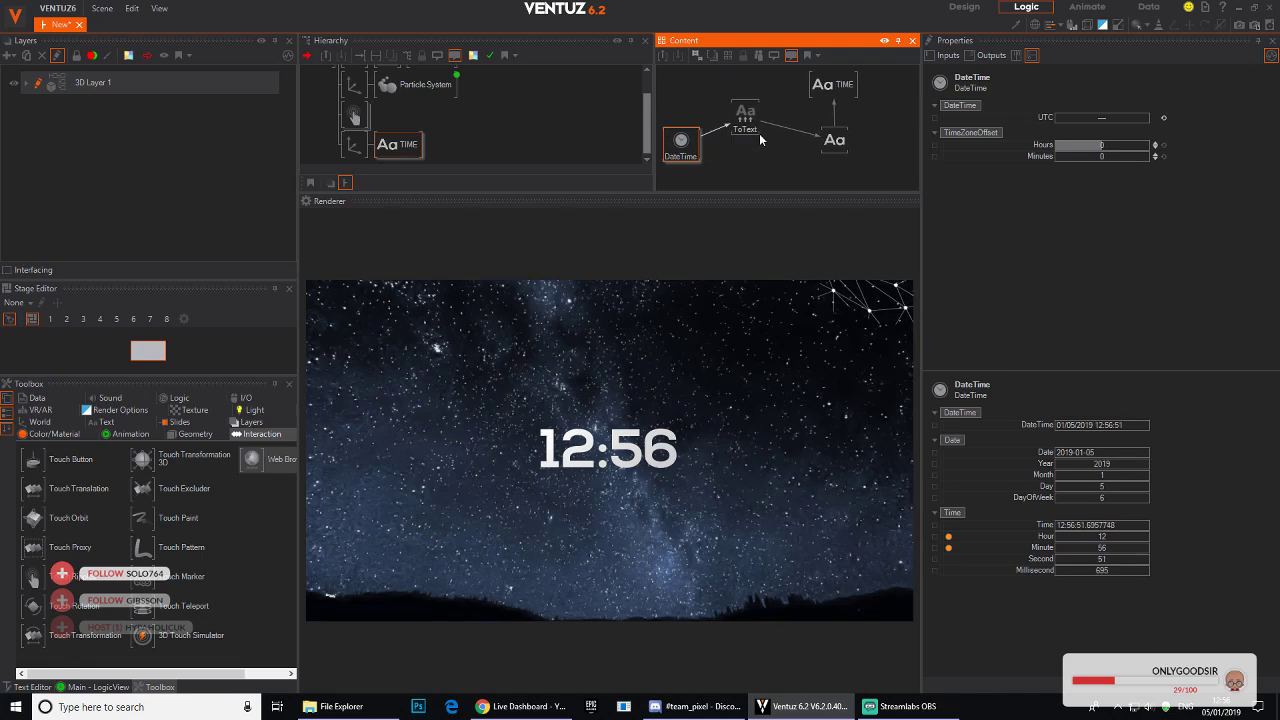
pyautogui.scroll(-2, 760, 155)
pyautogui.click(749, 107)
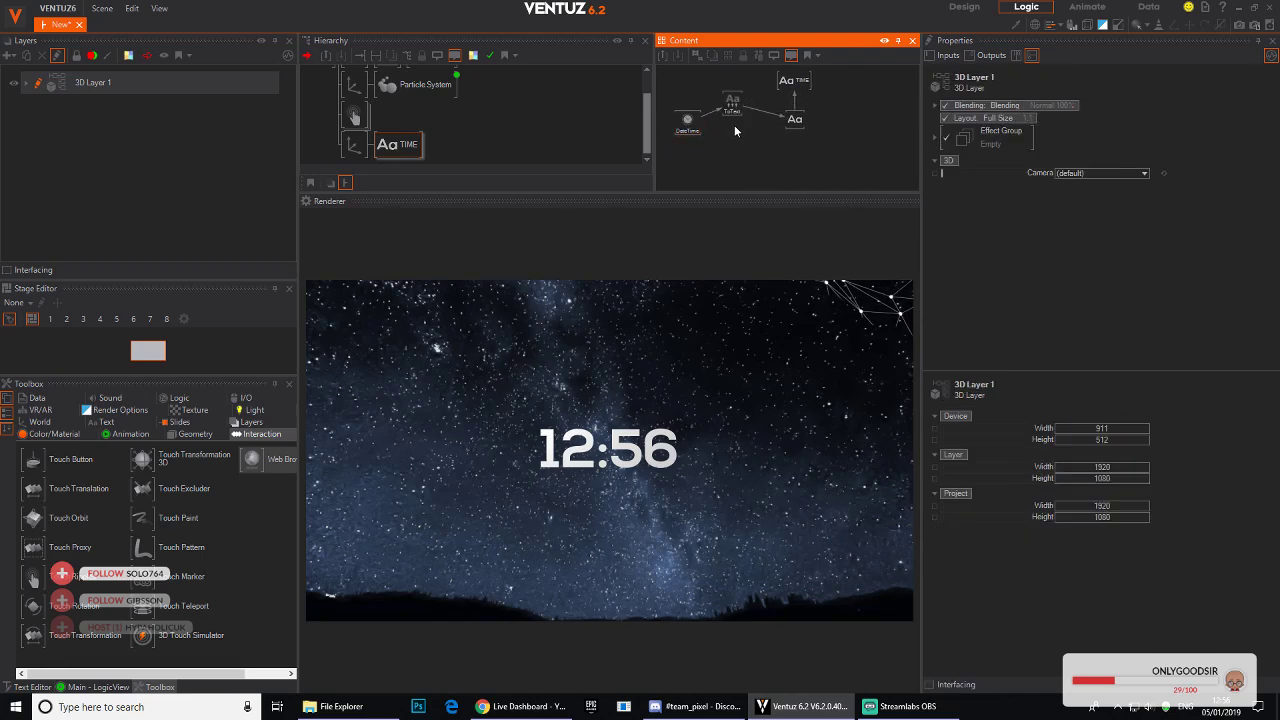
pyautogui.click(687, 120)
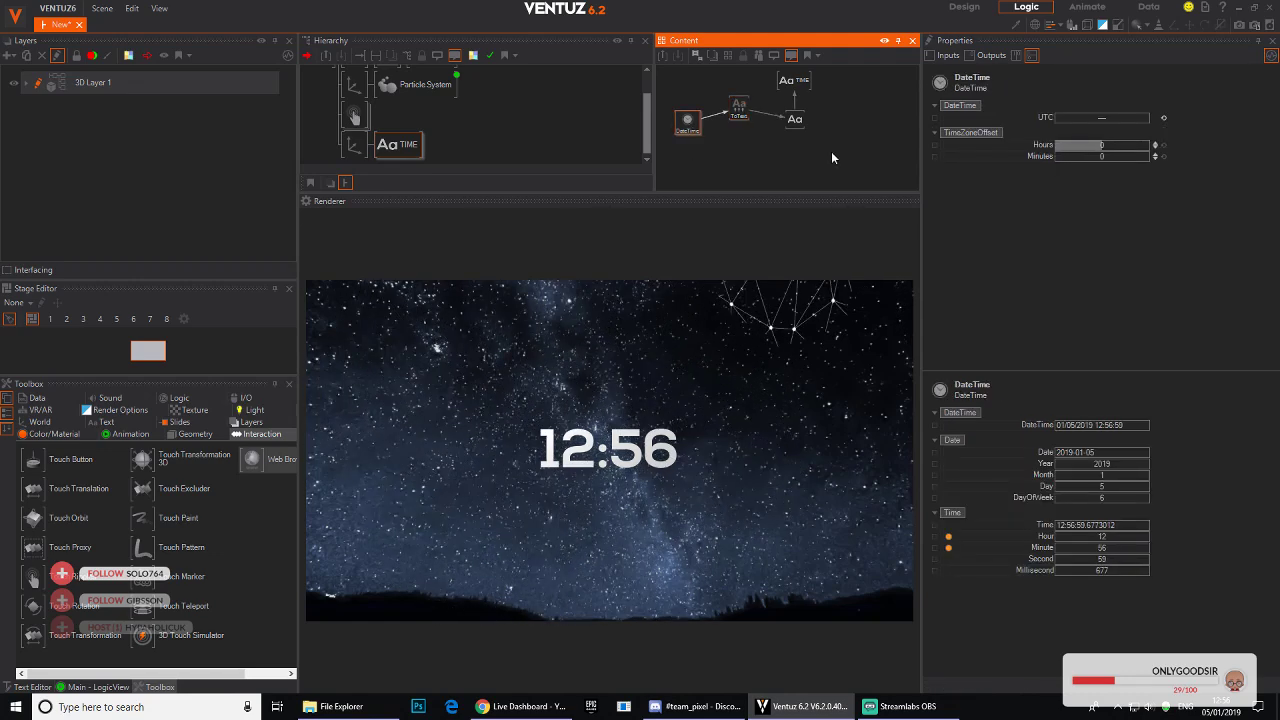
pyautogui.click(734, 186)
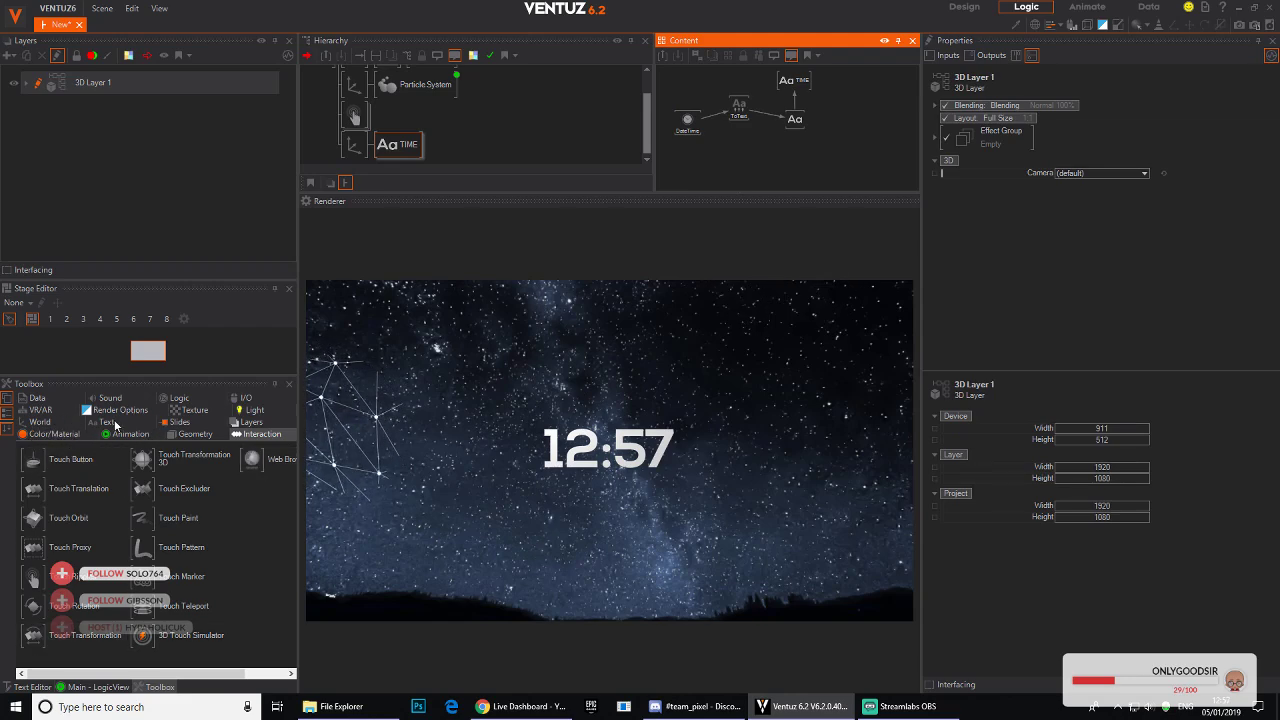
pyautogui.click(186, 397)
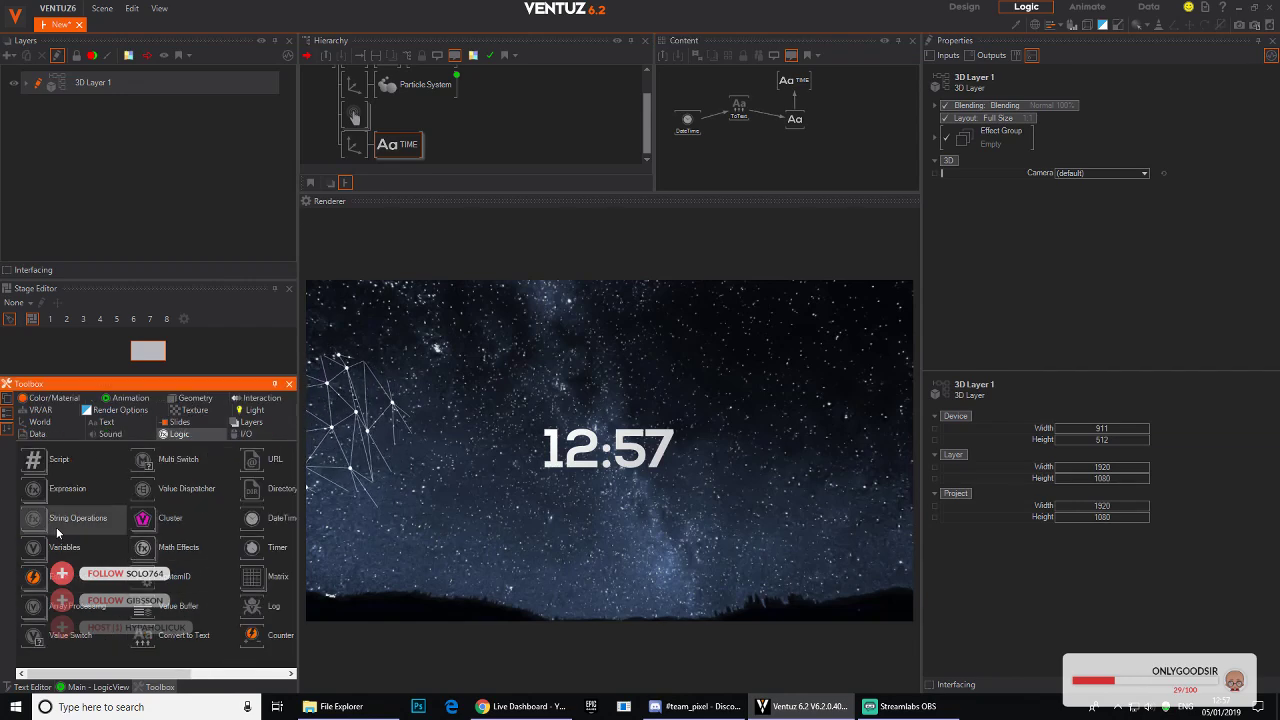
# Step: Try a Value Switch node in the clock text's content graph and remove it
pyautogui.click(35, 548)
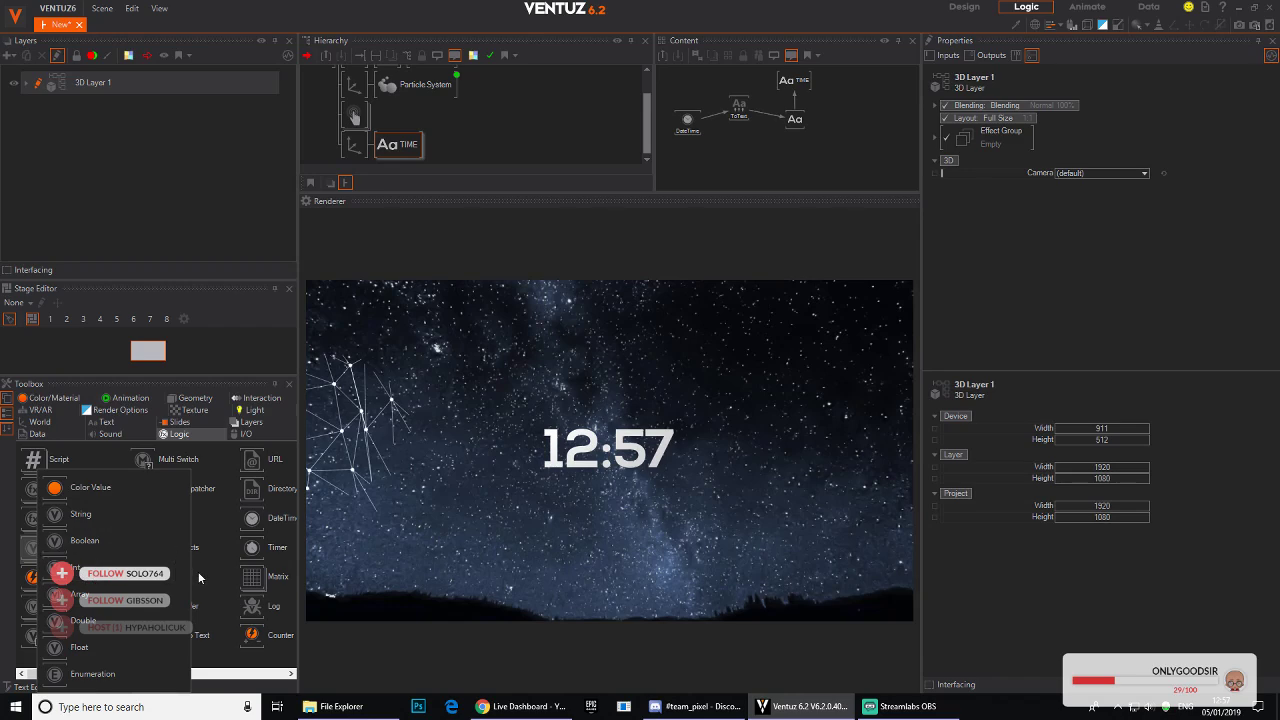
pyautogui.click(225, 520)
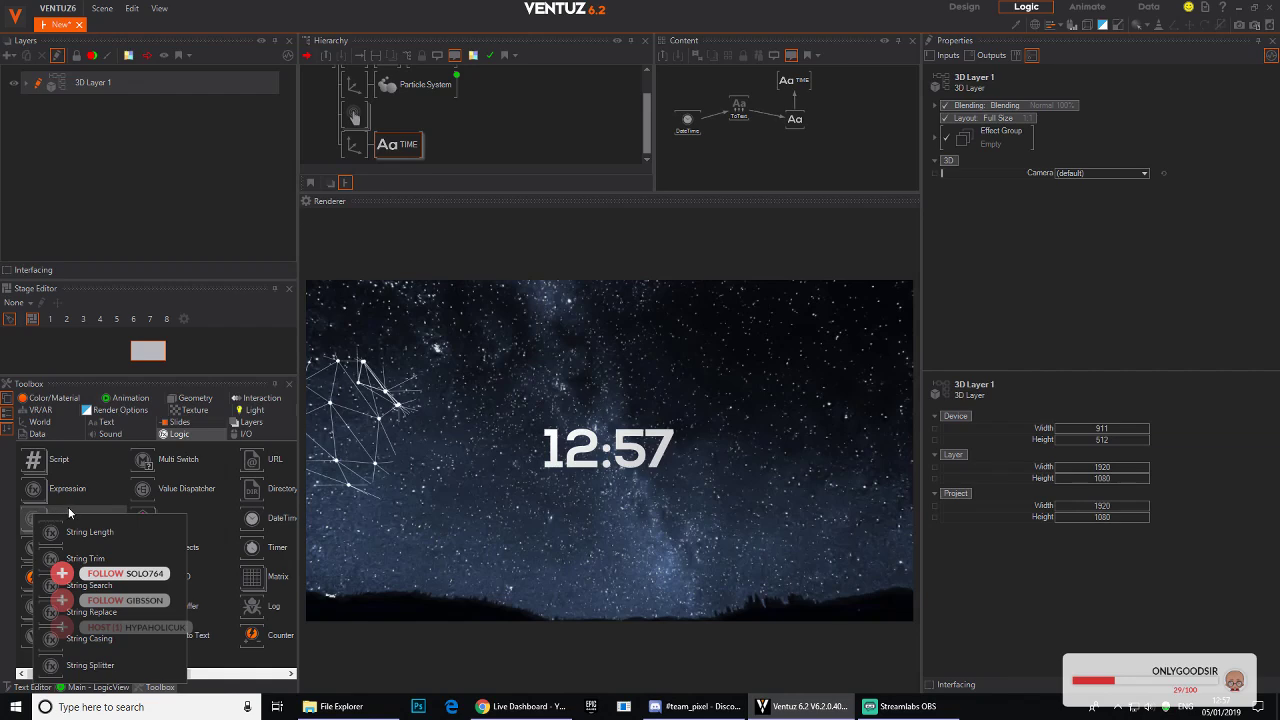
pyautogui.click(68, 507)
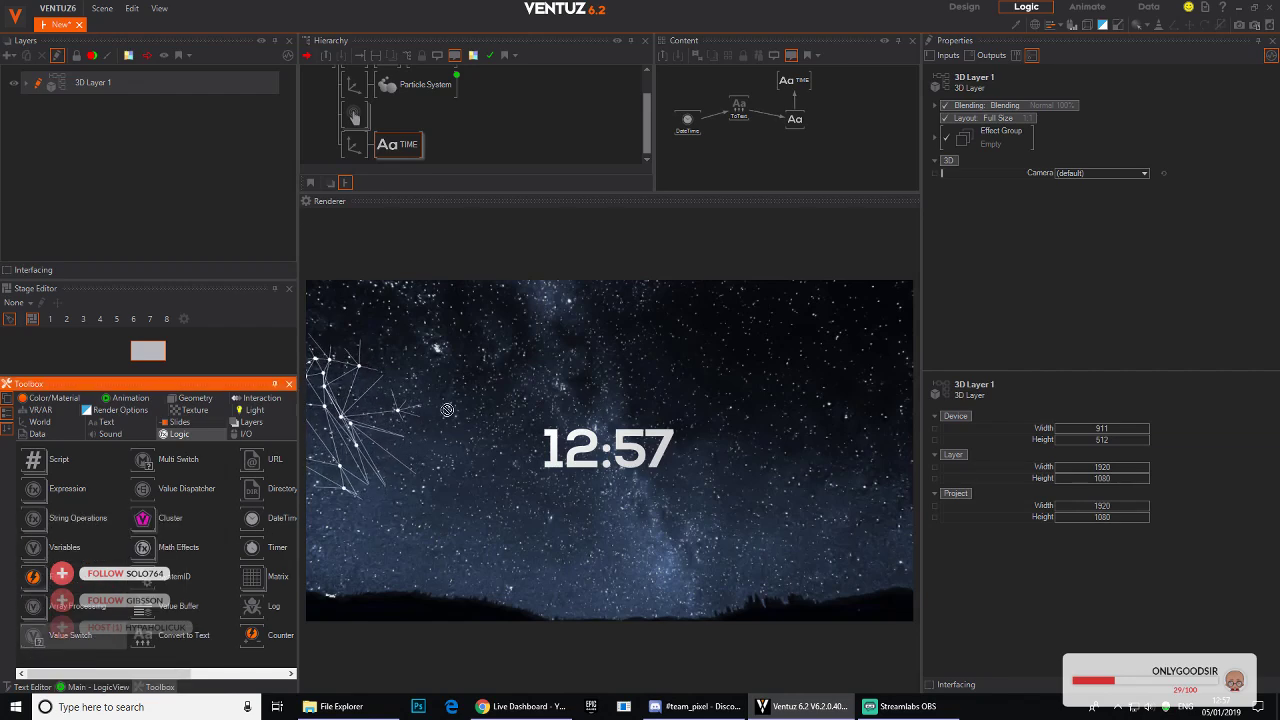
pyautogui.moveTo(447, 410); pyautogui.dragTo(847, 146)
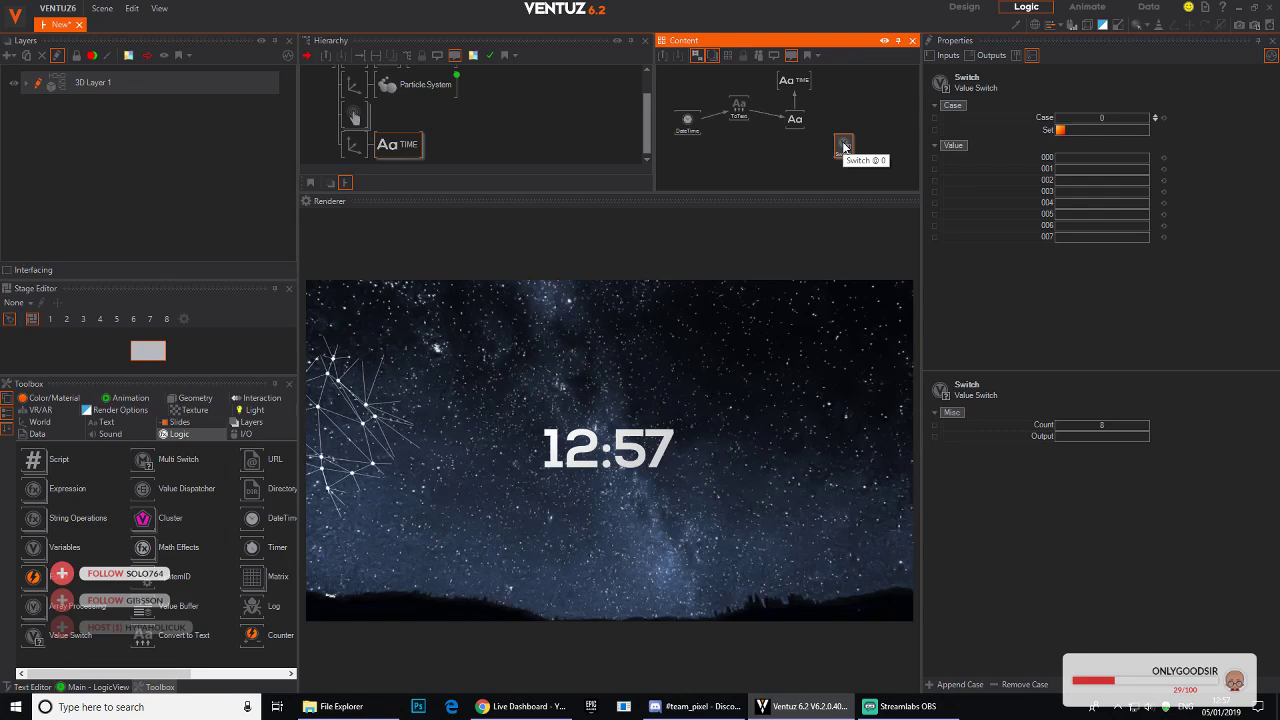
pyautogui.press('Delete')
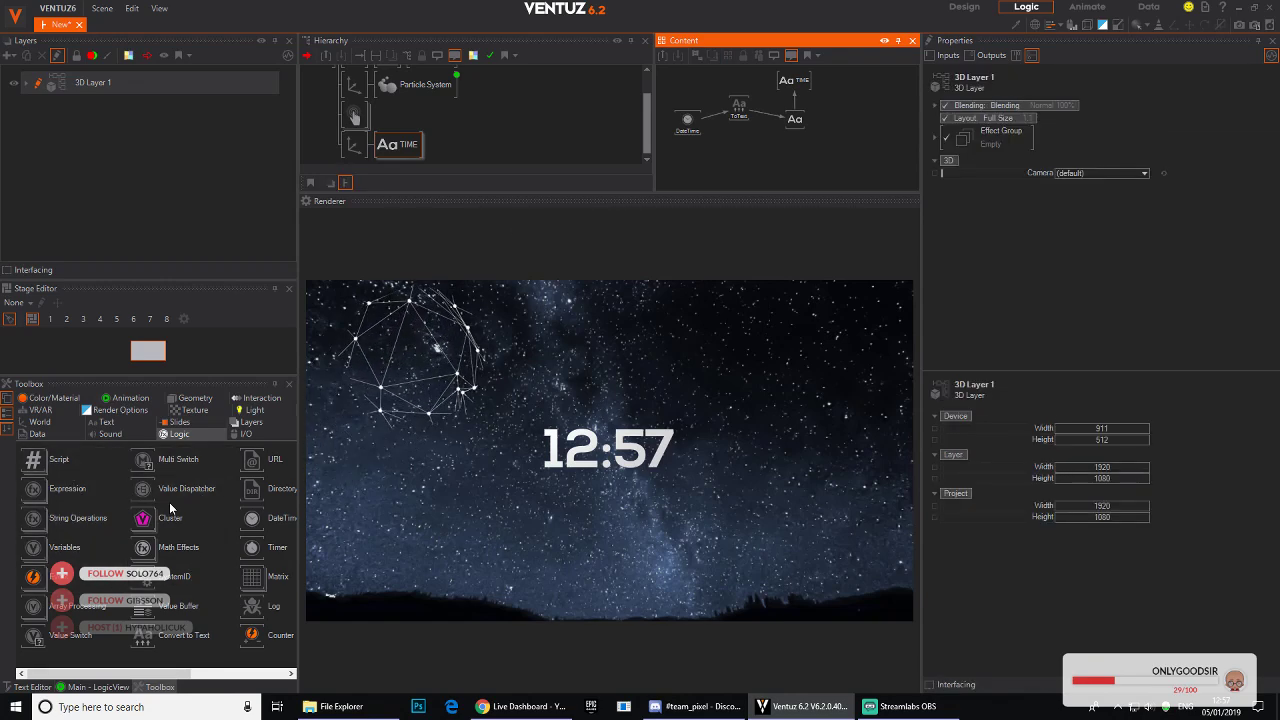
# Step: Create a Value Dispatcher node of type String with 7 outputs and place it beneath the clock's text nodes
pyautogui.moveTo(169, 502); pyautogui.dragTo(843, 136)
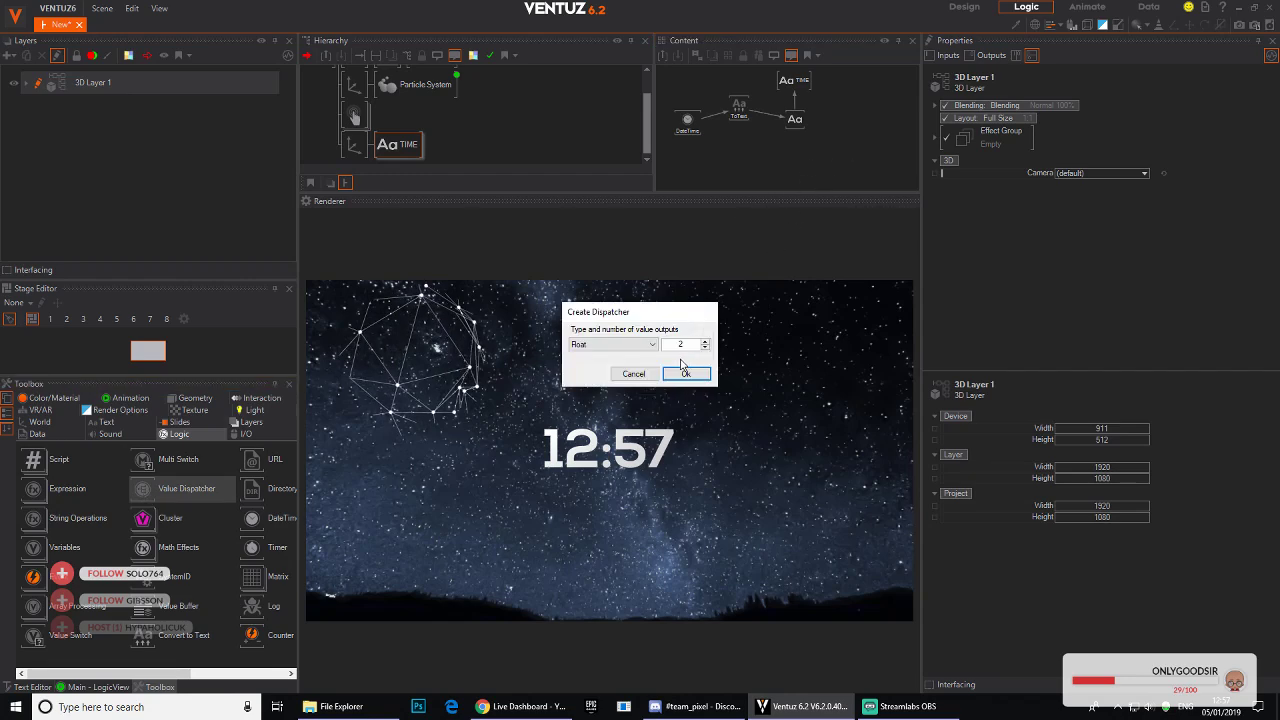
pyautogui.click(645, 345)
pyautogui.click(598, 398)
pyautogui.click(686, 373)
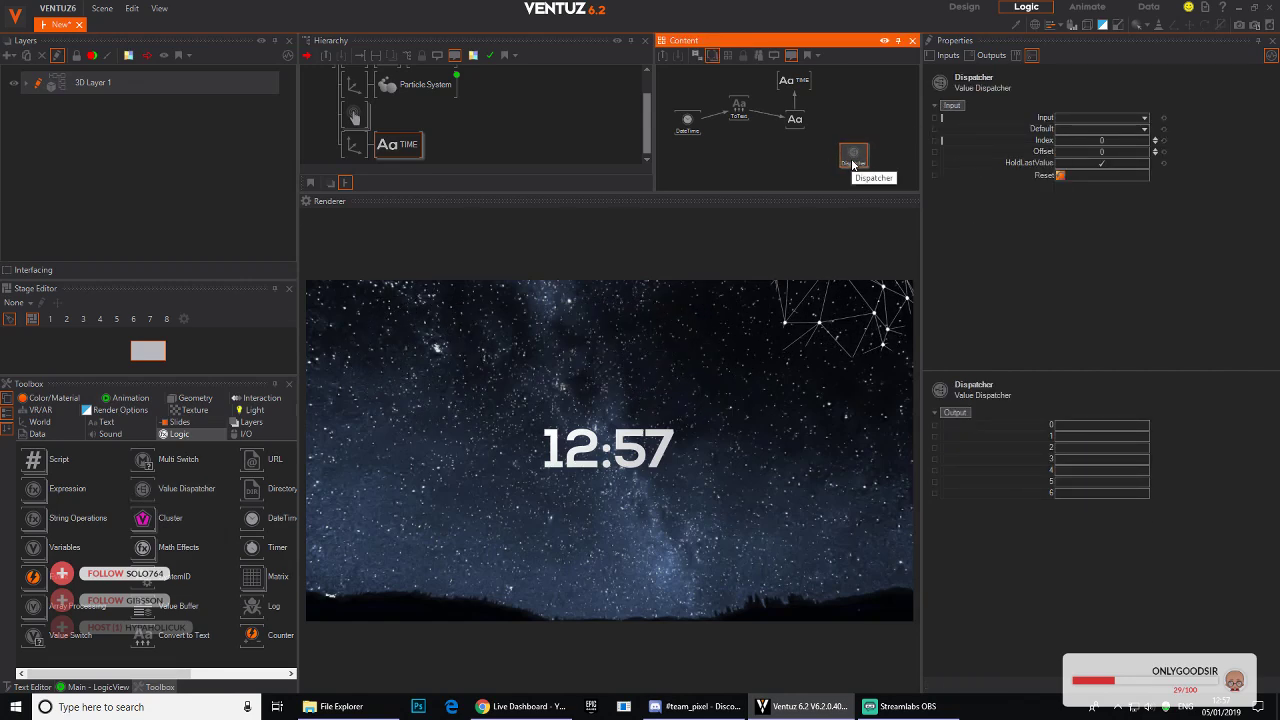
pyautogui.click(1144, 117)
pyautogui.click(1143, 86)
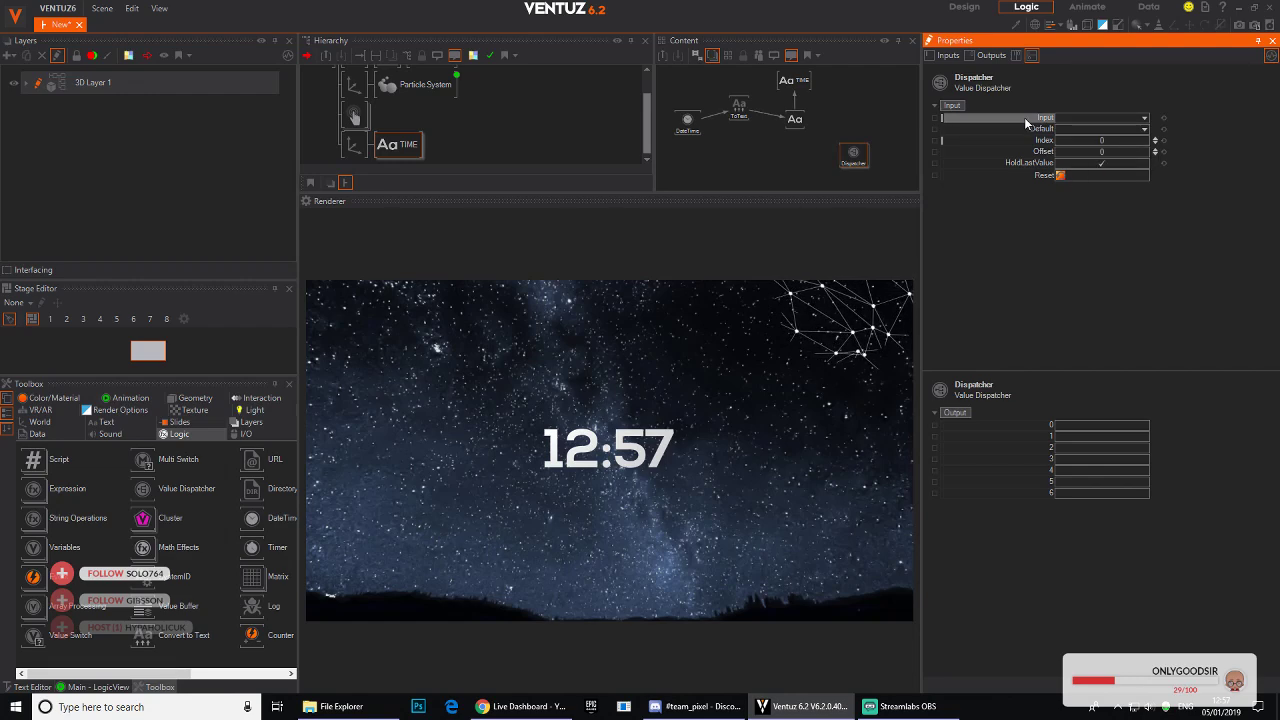
pyautogui.moveTo(858, 158); pyautogui.dragTo(785, 165)
# Step: Search the available nodes for a string replace or other string node
pyautogui.doubleClick(836, 153)
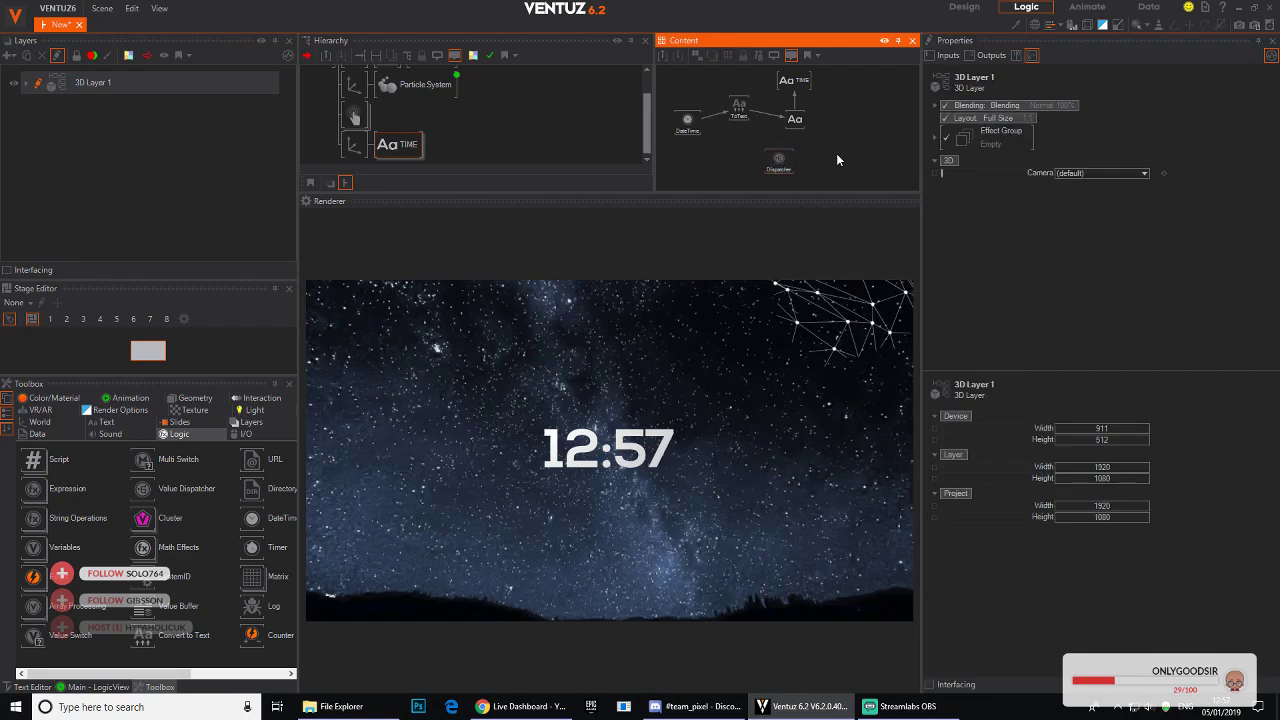
pyautogui.write('strin')
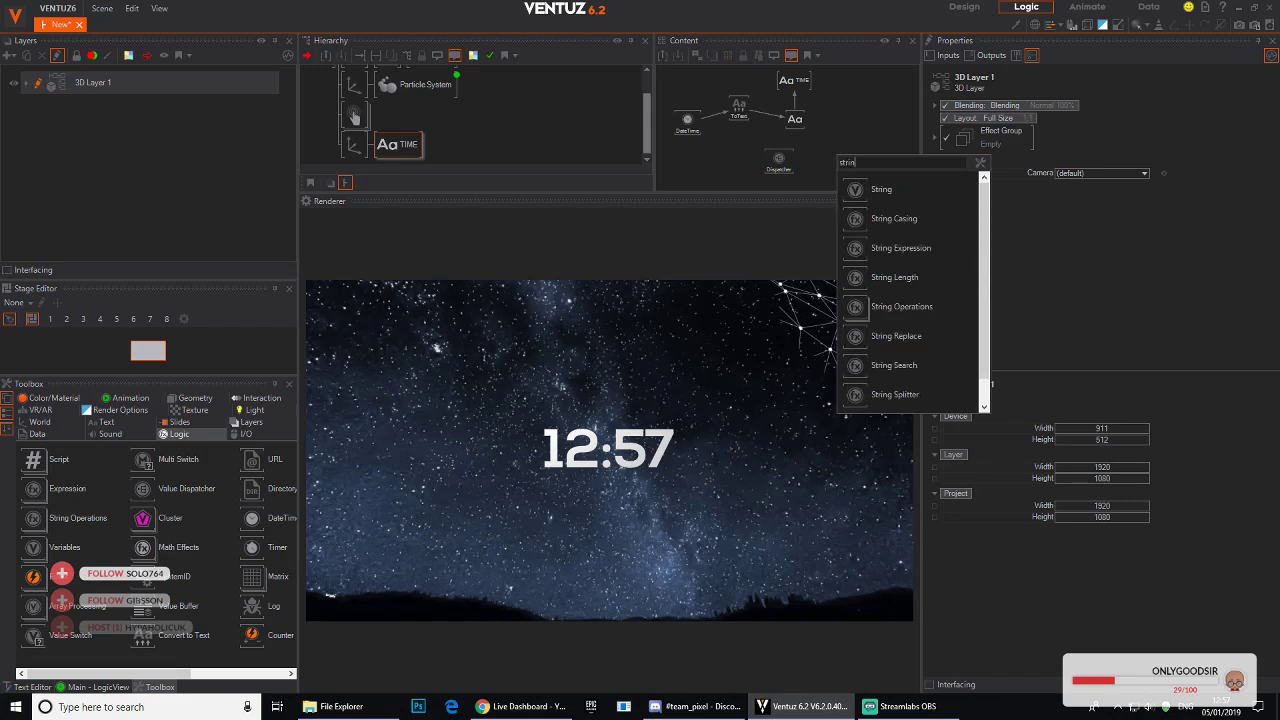
pyautogui.write('g')
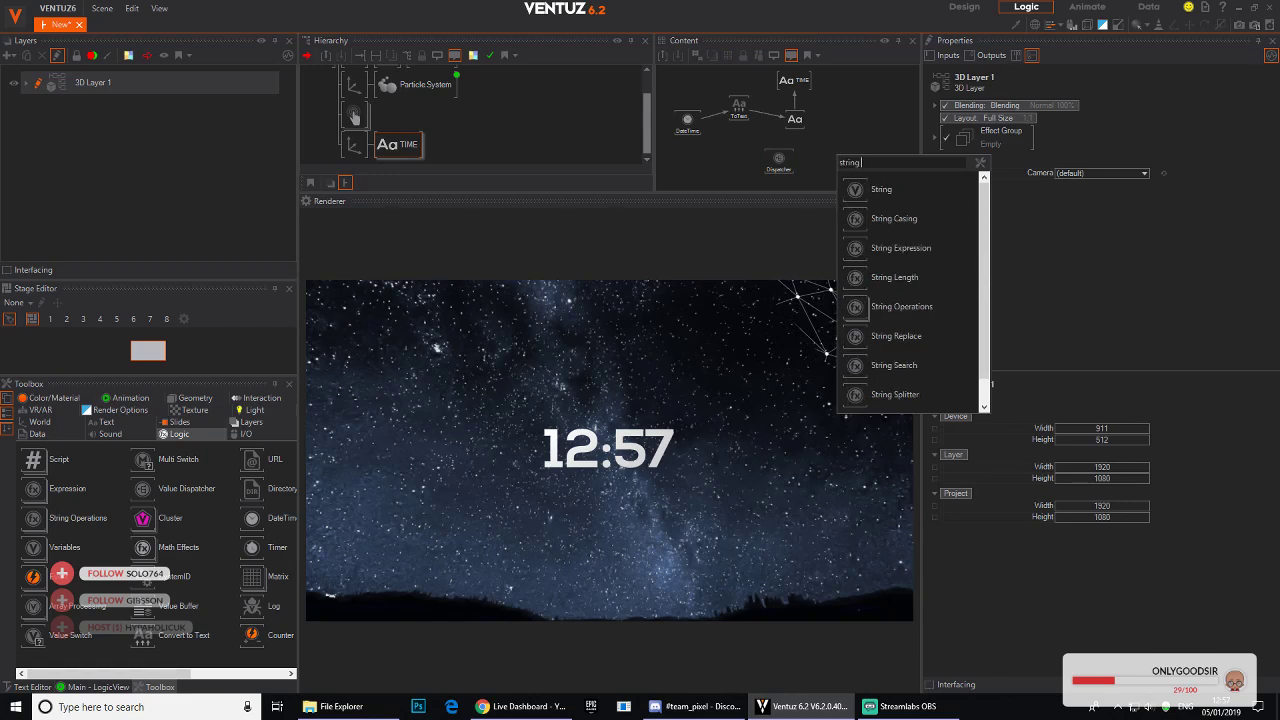
pyautogui.write(' r')
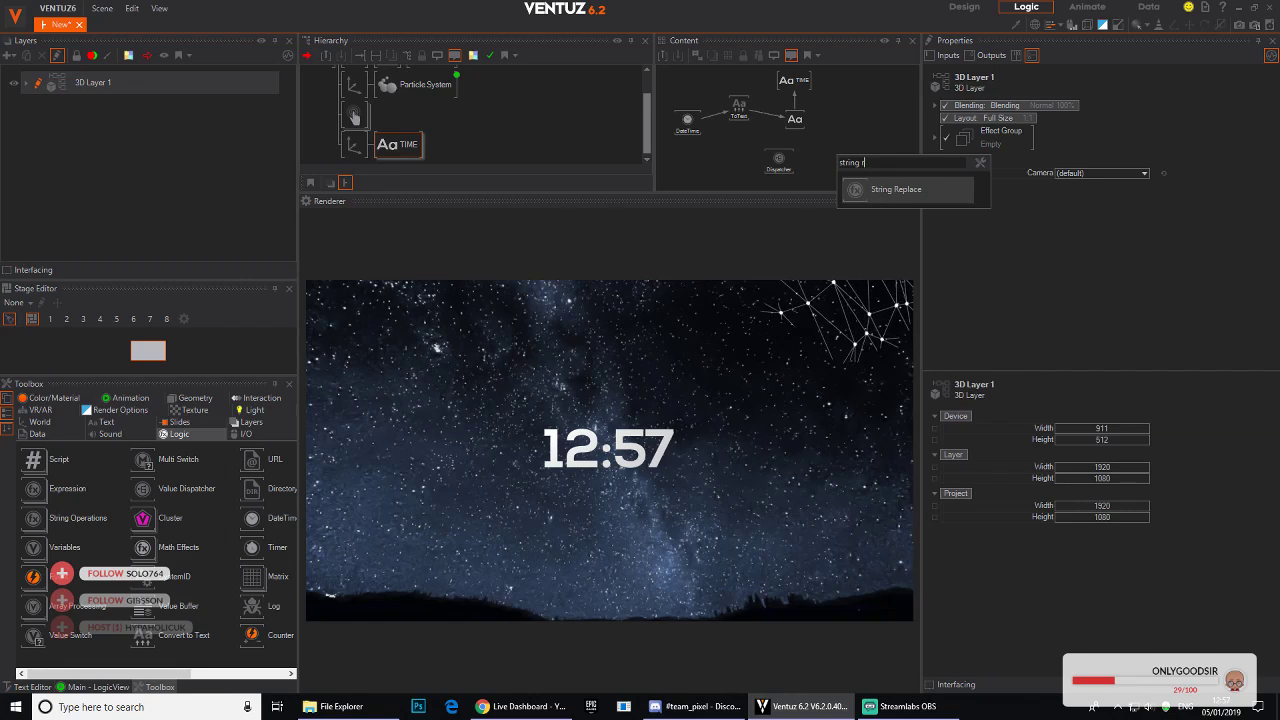
pyautogui.press('BackSpace')
pyautogui.press('BackSpace')
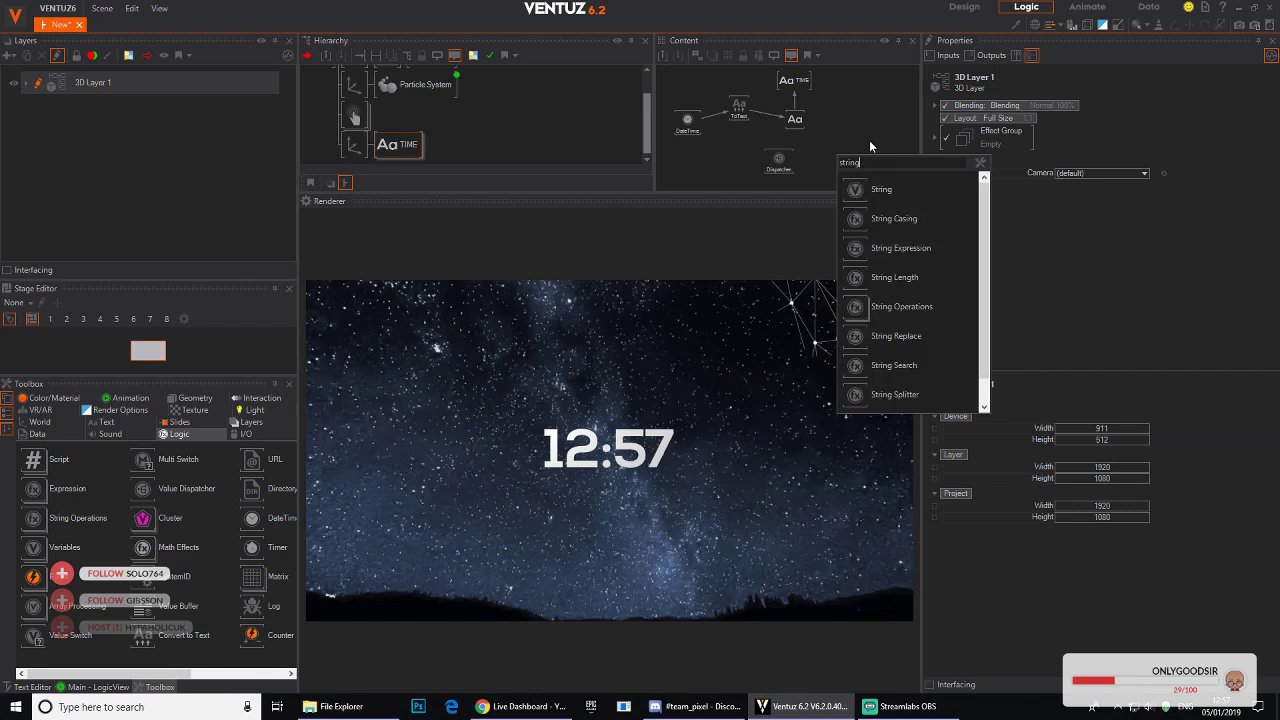
pyautogui.press('BackSpace')
pyautogui.press('BackSpace')
pyautogui.press('BackSpace')
pyautogui.press('BackSpace')
pyautogui.press('BackSpace')
# Step: Create an Array node of type String with 7 elements beside the Dispatcher
pyautogui.write('arr')
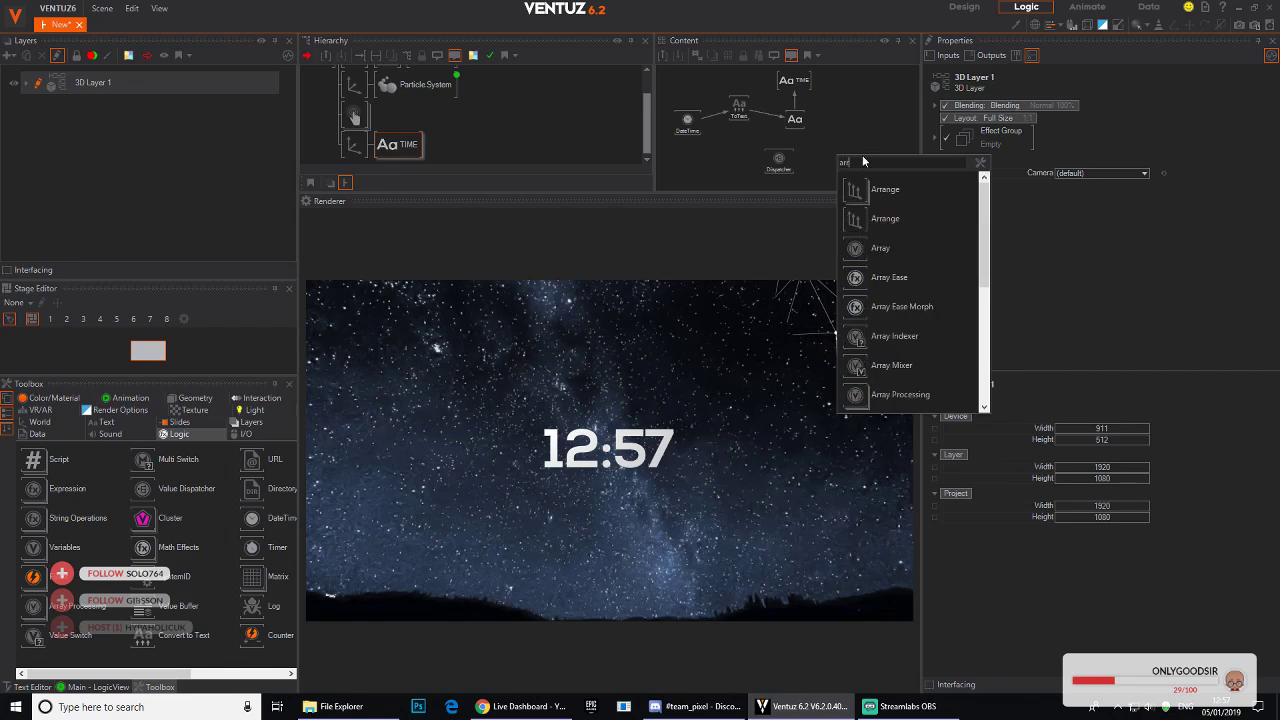
pyautogui.click(864, 247)
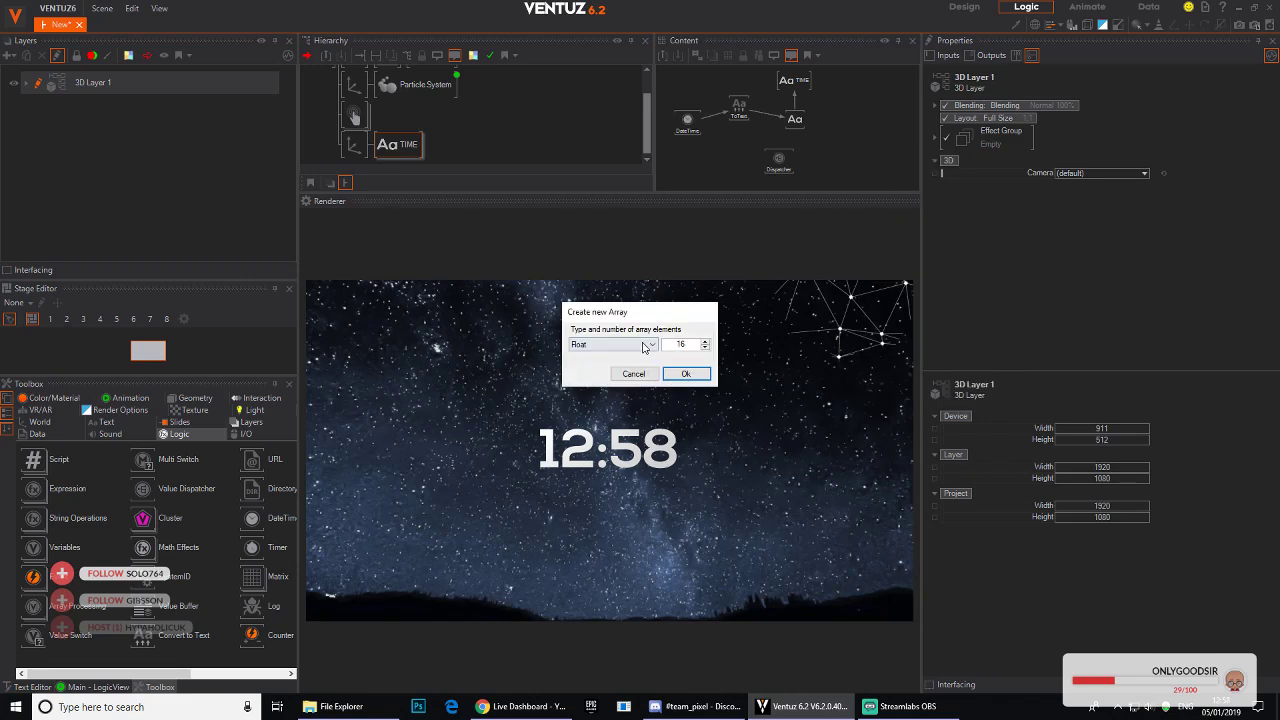
pyautogui.click(643, 344)
pyautogui.click(635, 394)
pyautogui.moveTo(687, 344); pyautogui.dragTo(647, 337)
pyautogui.write('7')
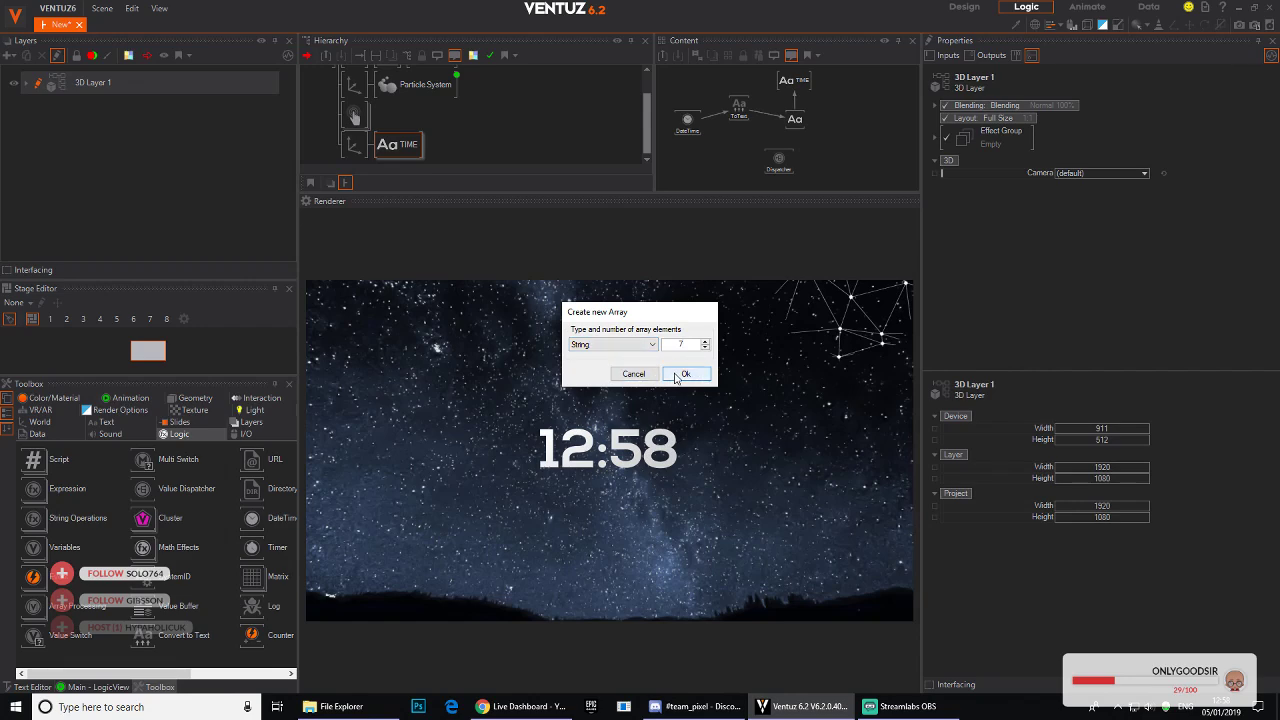
pyautogui.click(686, 373)
pyautogui.moveTo(869, 165); pyautogui.dragTo(852, 173)
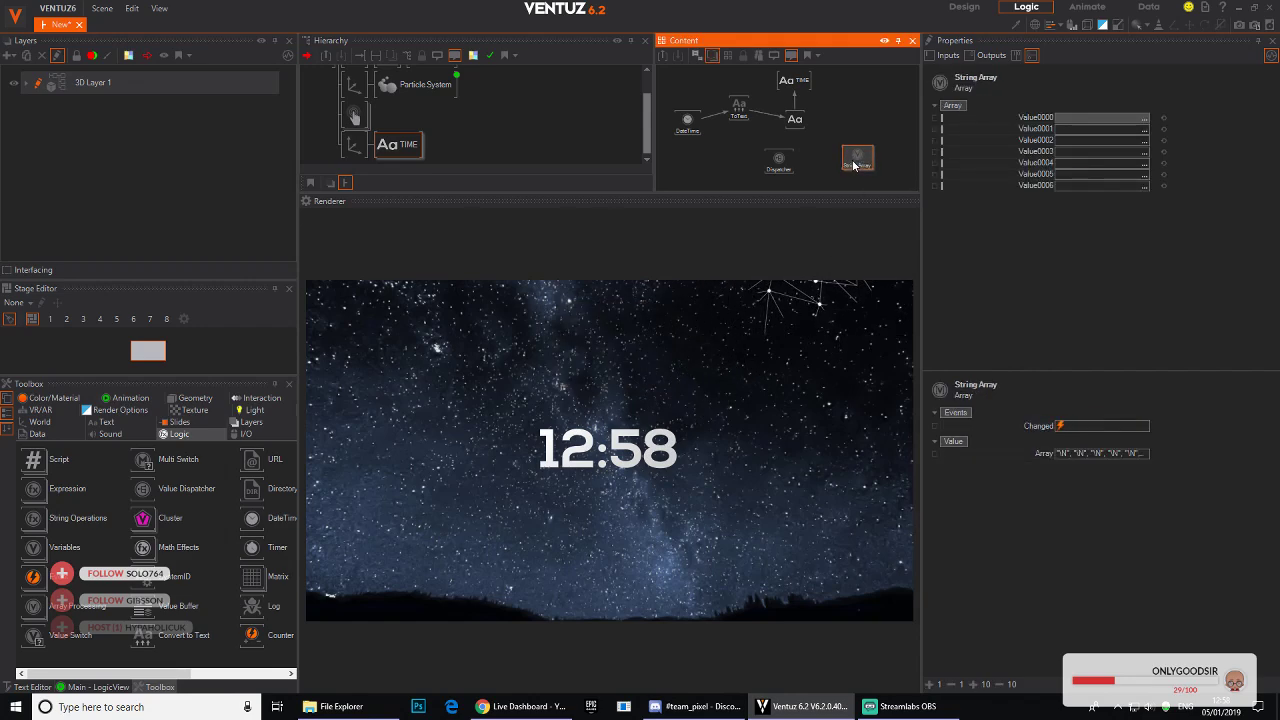
# Step: Set the String Array's first value to MON and bind the array to the Dispatcher's Input
pyautogui.click(1074, 116)
pyautogui.write('M')
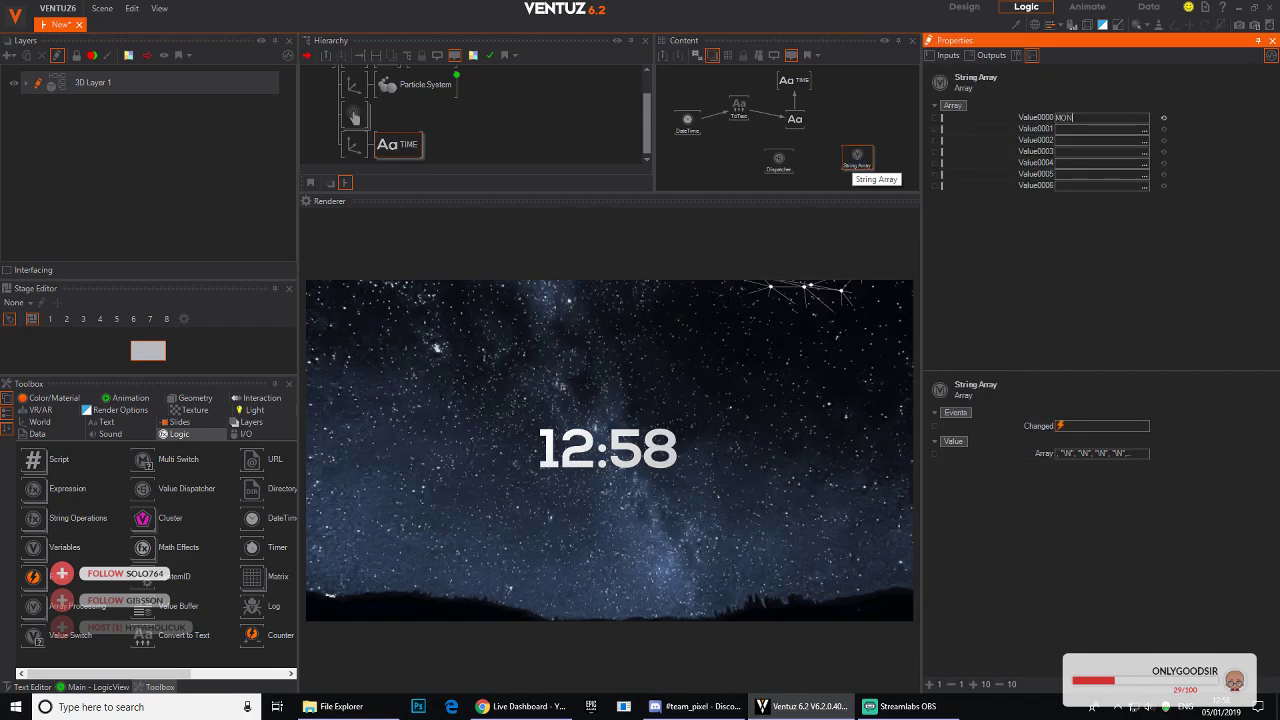
pyautogui.write('ON')
pyautogui.click(779, 160)
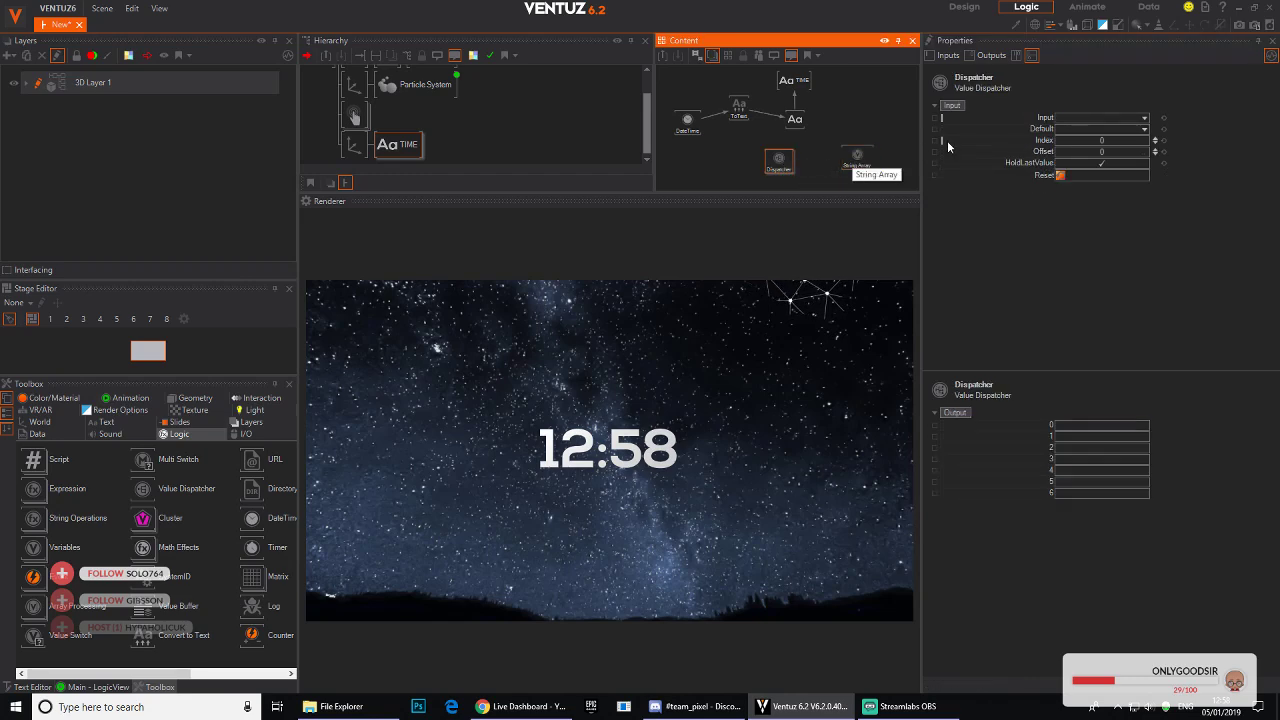
pyautogui.click(1030, 118)
pyautogui.moveTo(1030, 124); pyautogui.dragTo(860, 160)
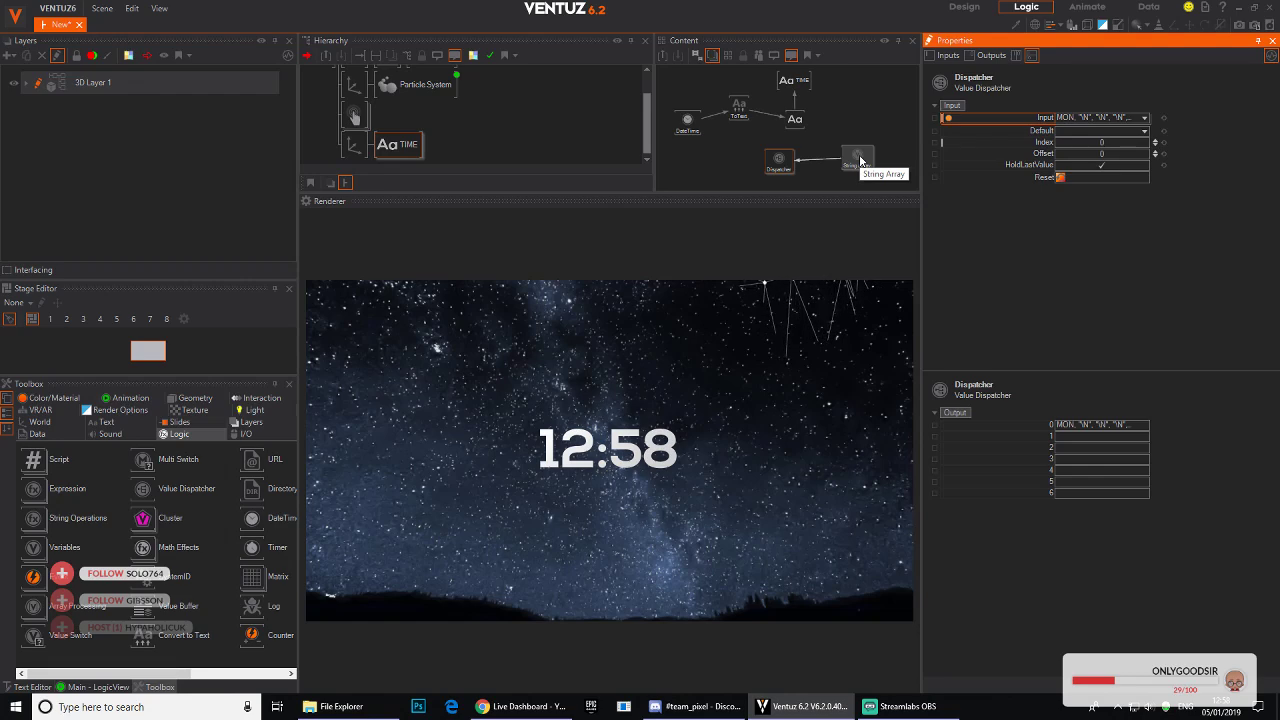
# Step: Delete the Dispatcher and String Array nodes from the content graph
pyautogui.click(822, 166)
pyautogui.click(780, 162)
pyautogui.press('Delete')
pyautogui.click(845, 156)
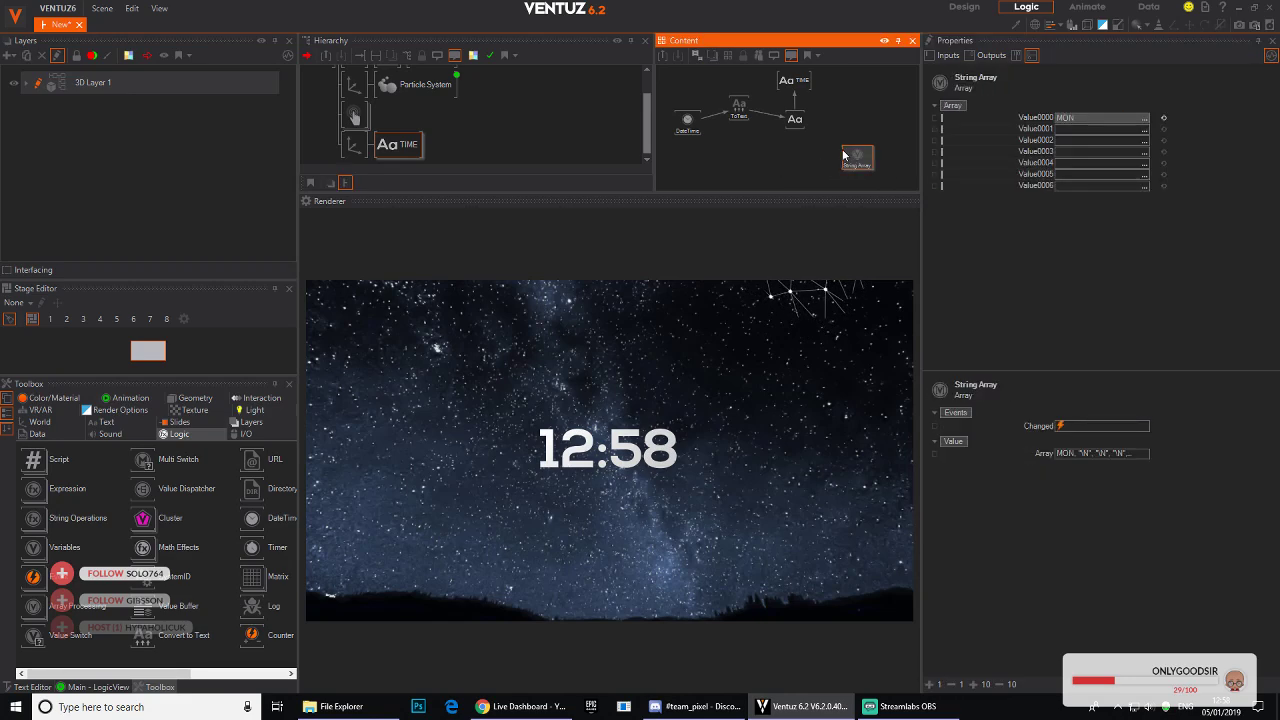
pyautogui.press('Delete')
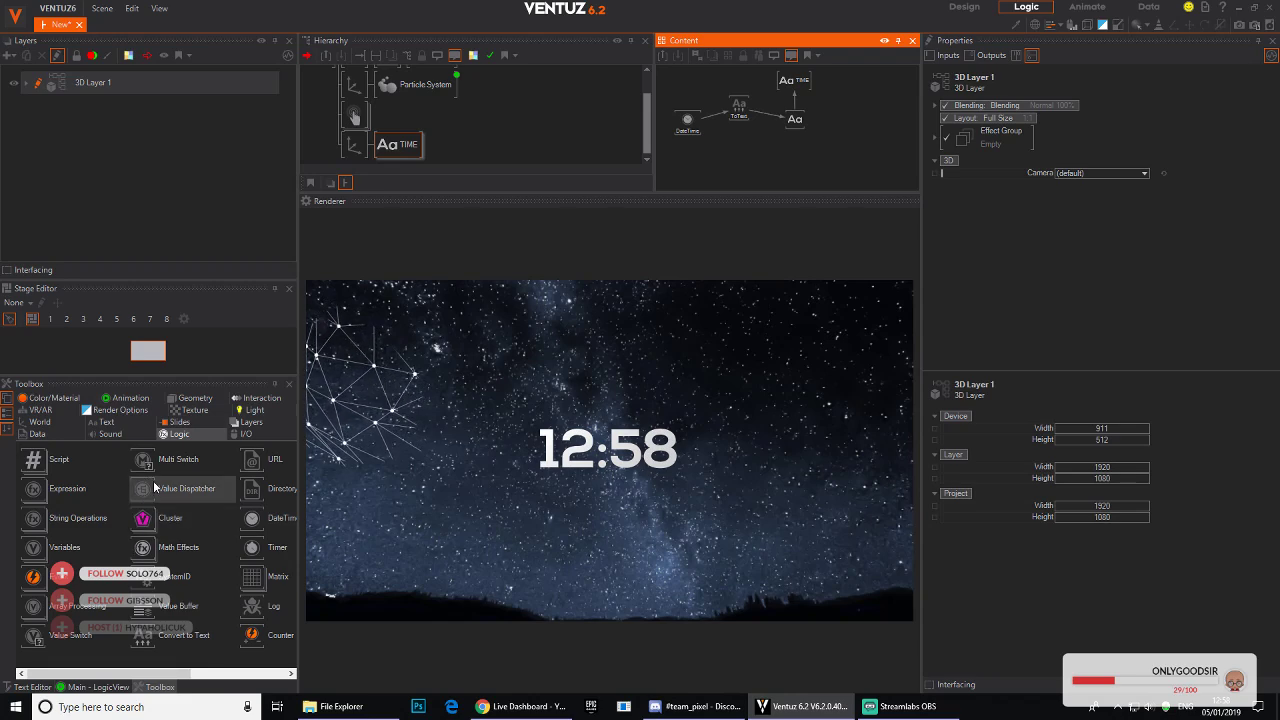
# Step: Add a Multi Switch node beneath the clock's text nodes, with one String output and seven inputs
pyautogui.moveTo(143, 460); pyautogui.dragTo(807, 148)
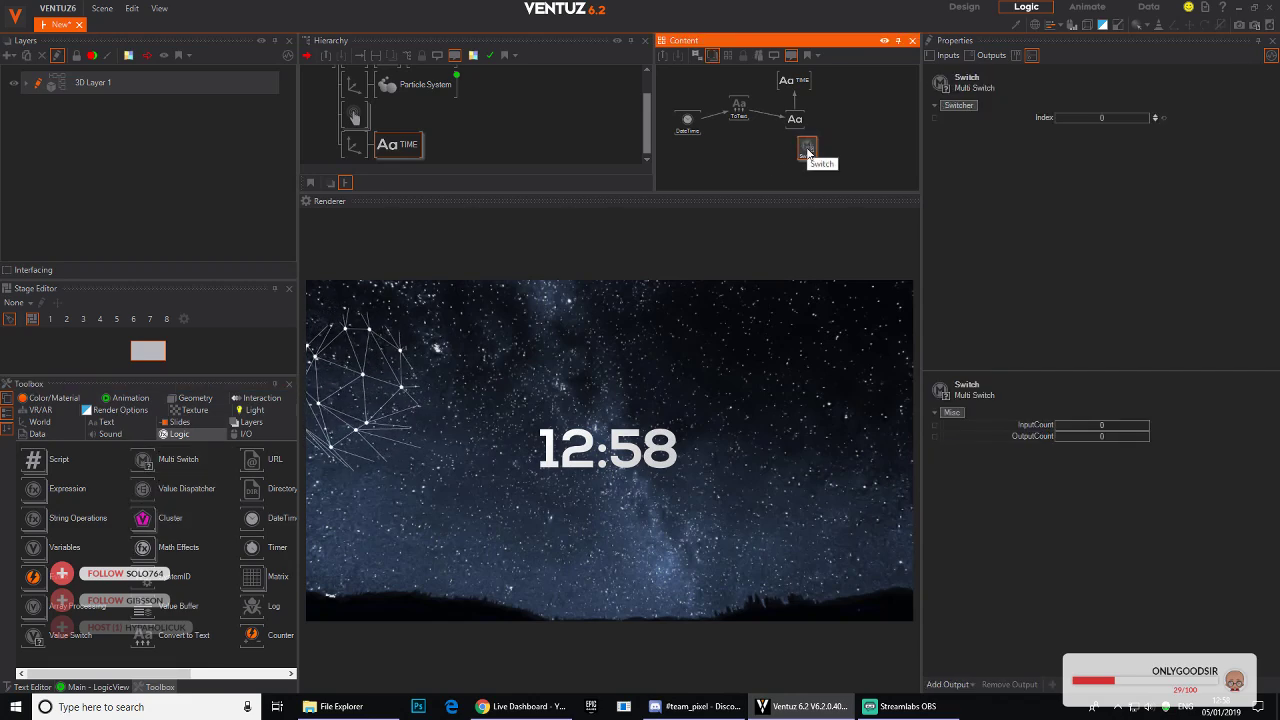
pyautogui.click(950, 684)
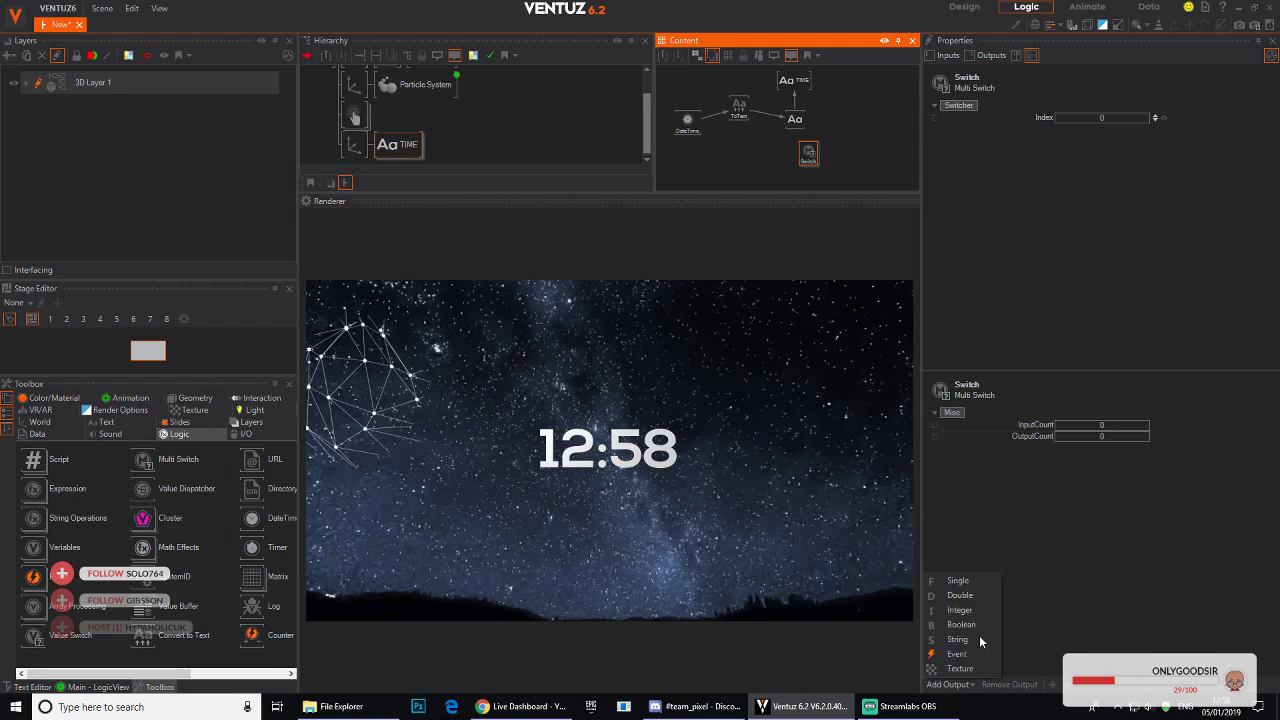
pyautogui.click(962, 641)
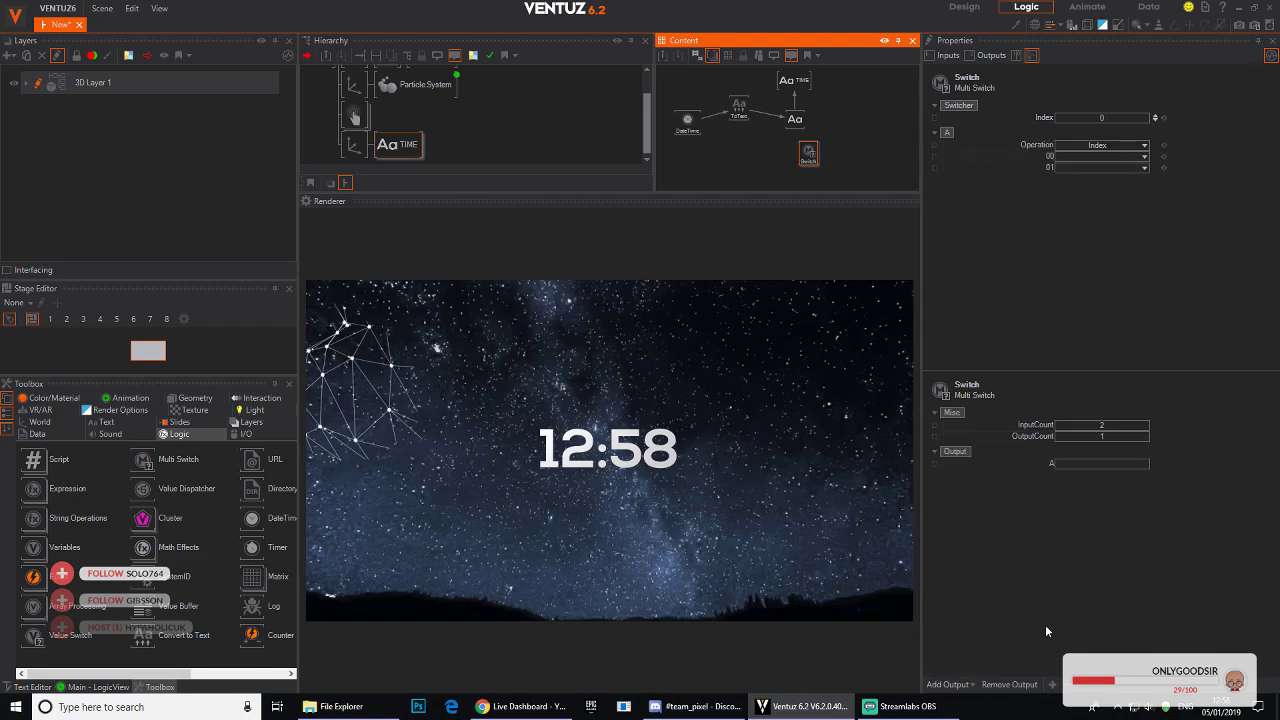
pyautogui.click(1052, 685)
pyautogui.click(1052, 685)
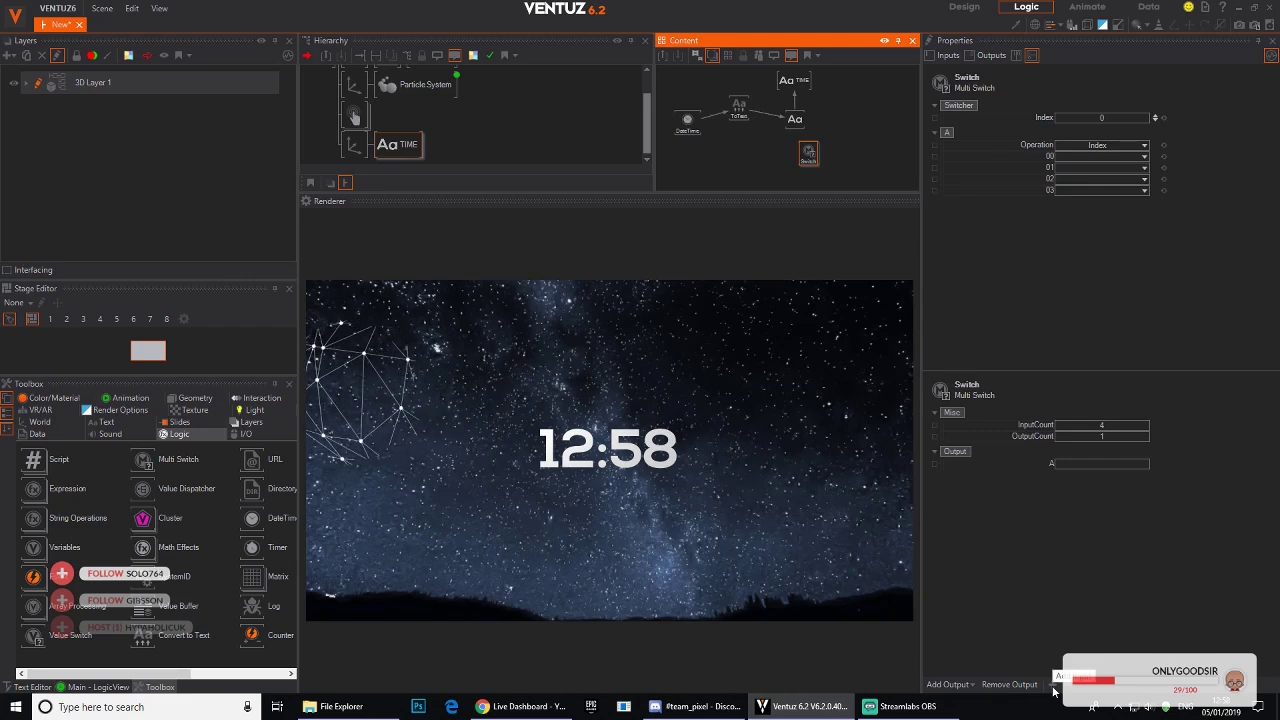
pyautogui.click(1052, 685)
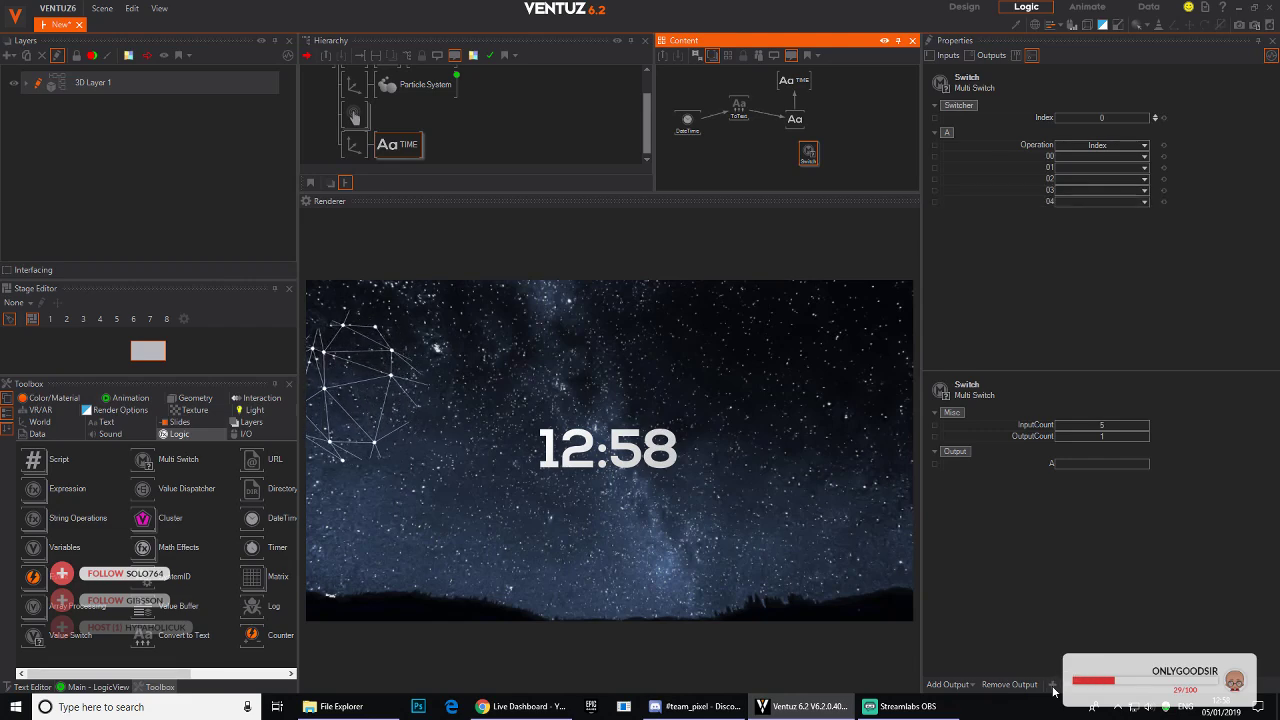
pyautogui.click(1052, 685)
pyautogui.click(1052, 685)
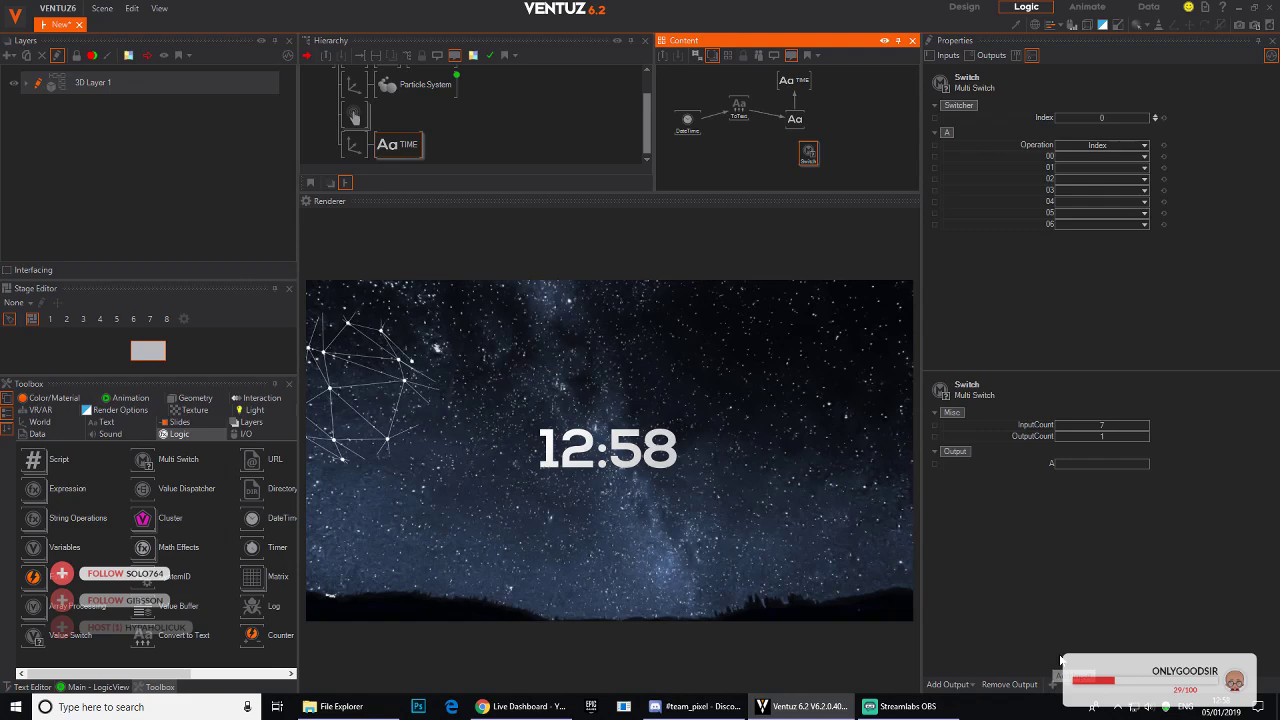
# Step: Set the Multi Switch's values 00 to 03 to MON, TUE, WEN and THU
pyautogui.click(1069, 158)
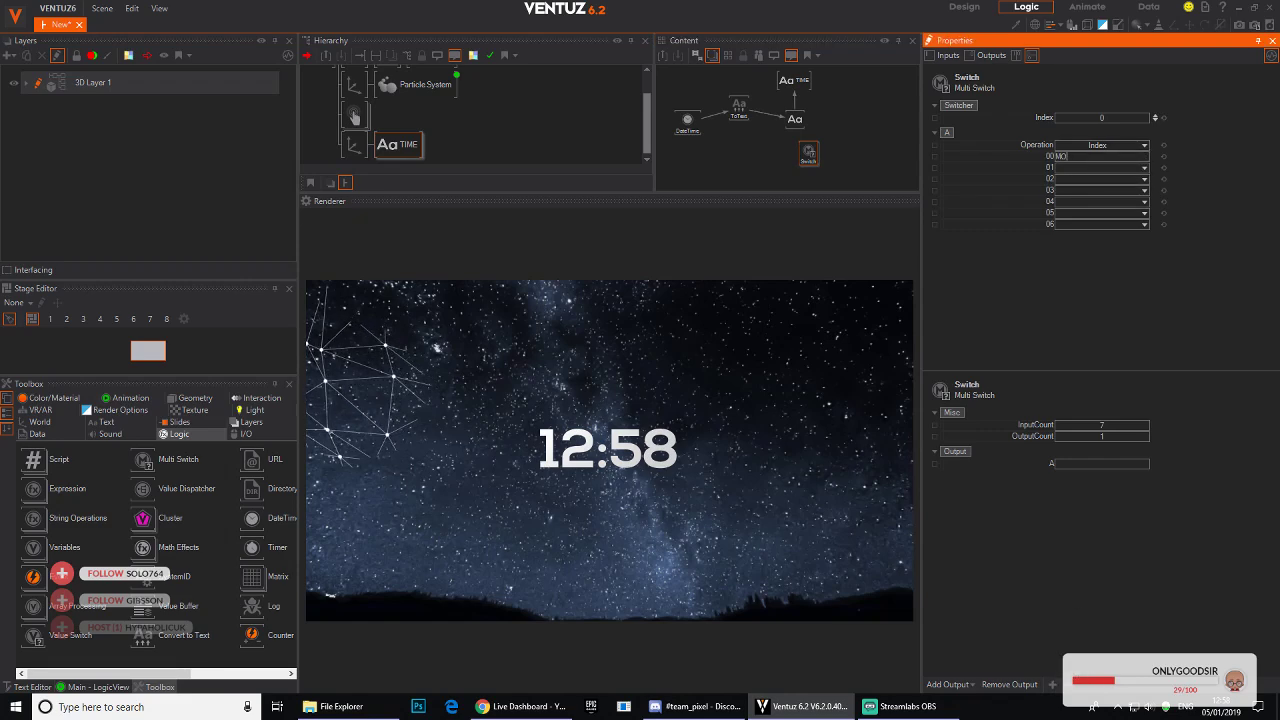
pyautogui.press('Return')
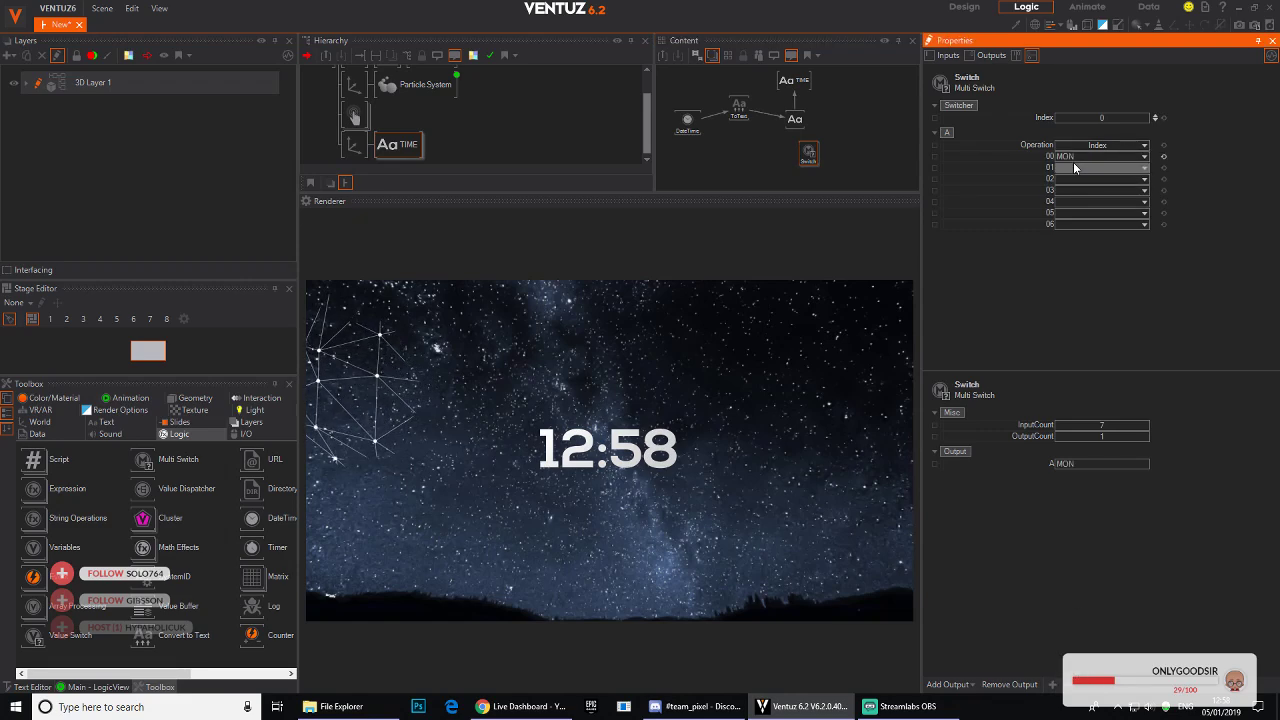
pyautogui.click(1057, 168)
pyautogui.write('TU')
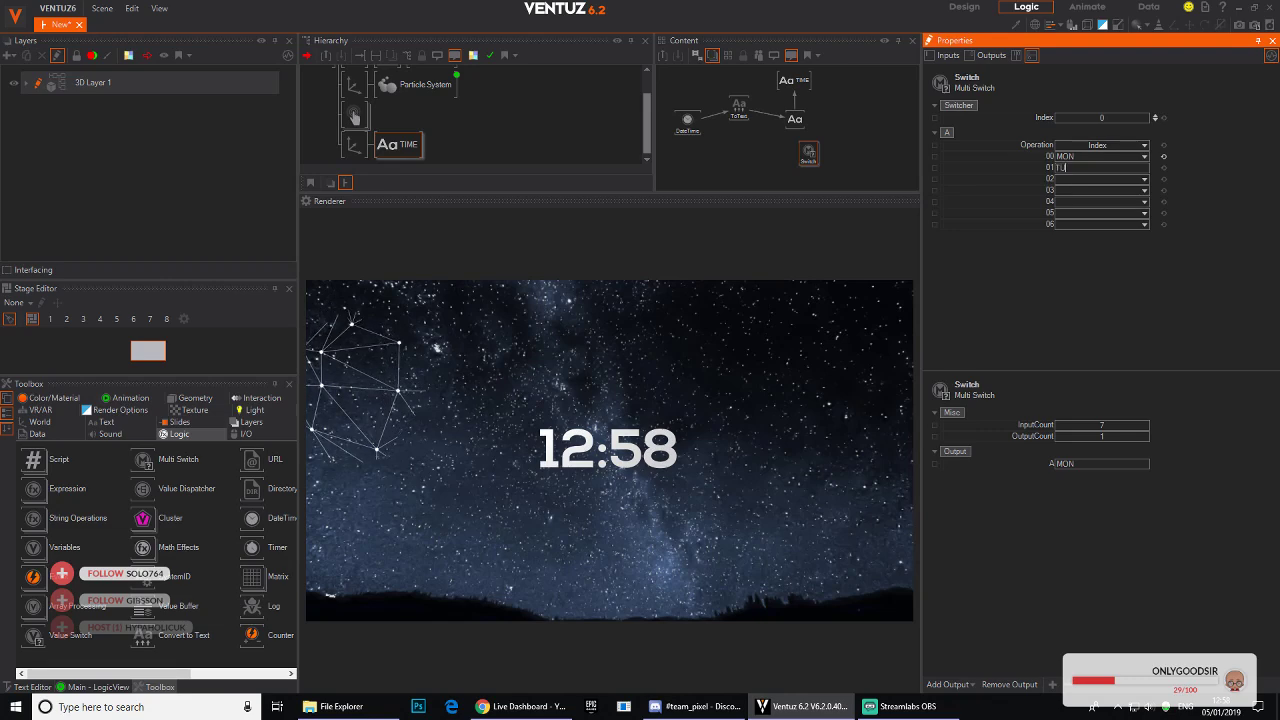
pyautogui.write('E')
pyautogui.press('Return')
pyautogui.click(1068, 178)
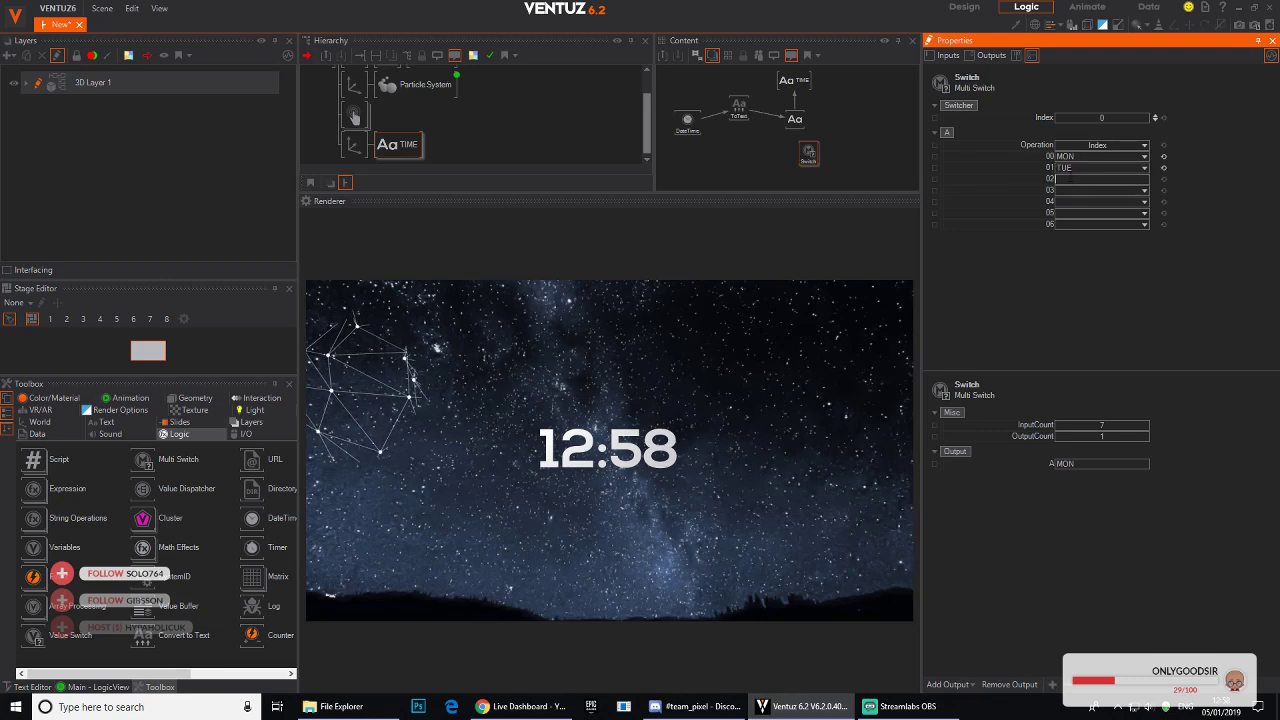
pyautogui.write('WEN')
pyautogui.click(1073, 190)
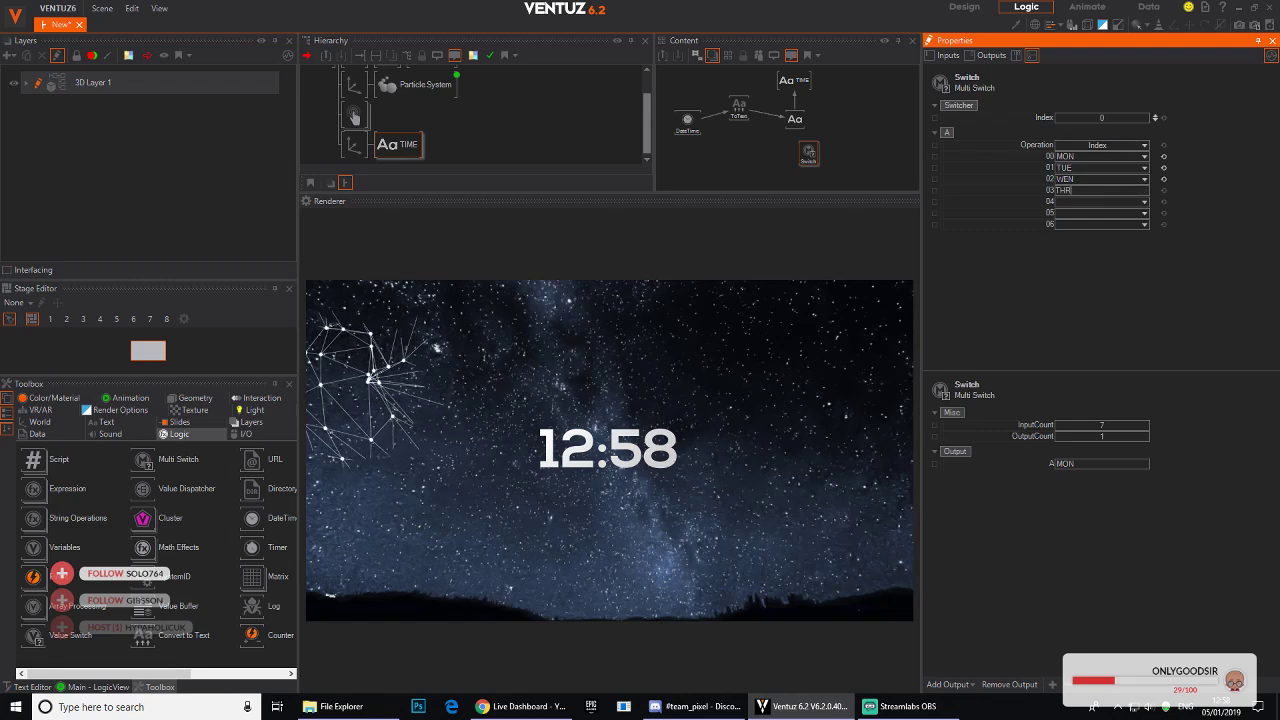
pyautogui.press('Return')
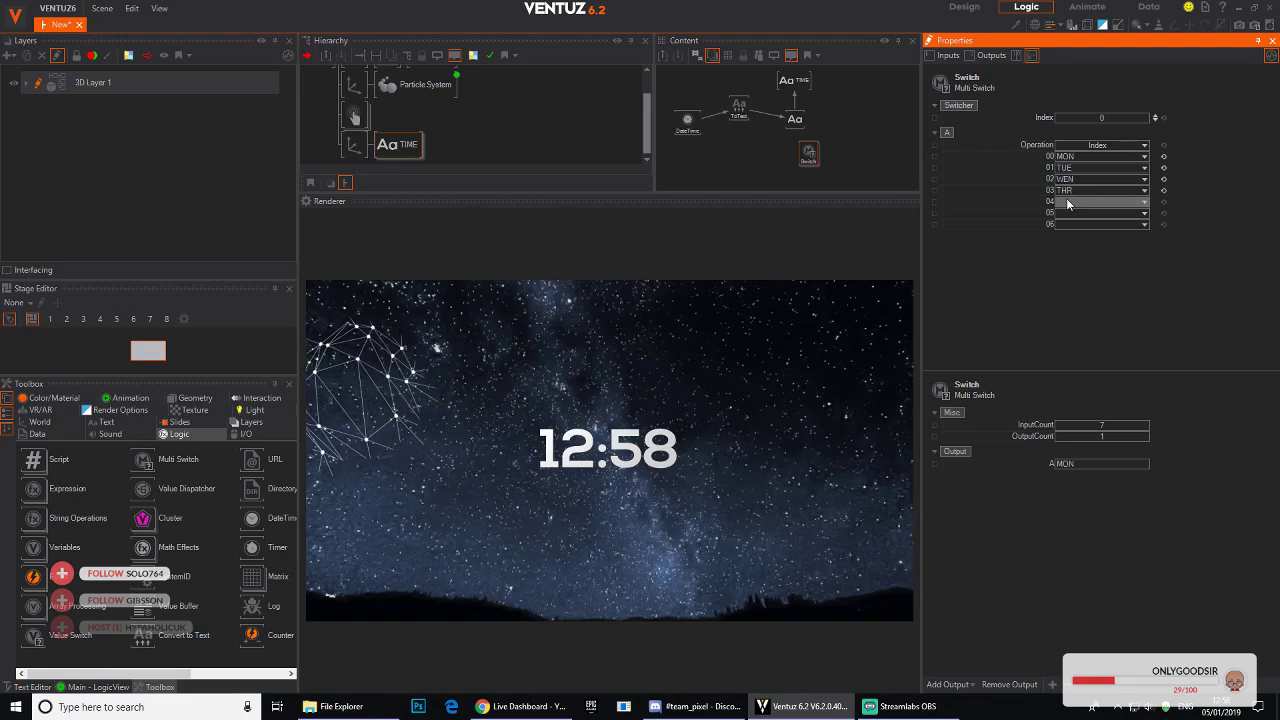
pyautogui.click(1075, 203)
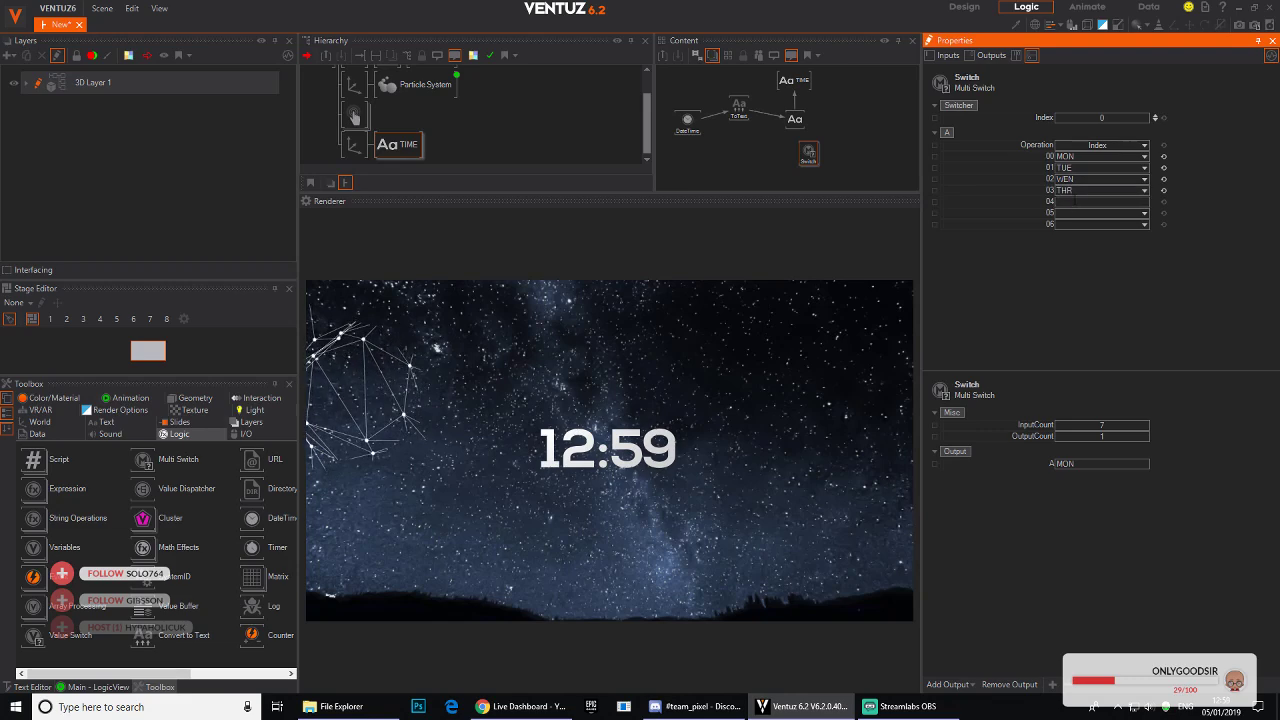
pyautogui.click(1084, 189)
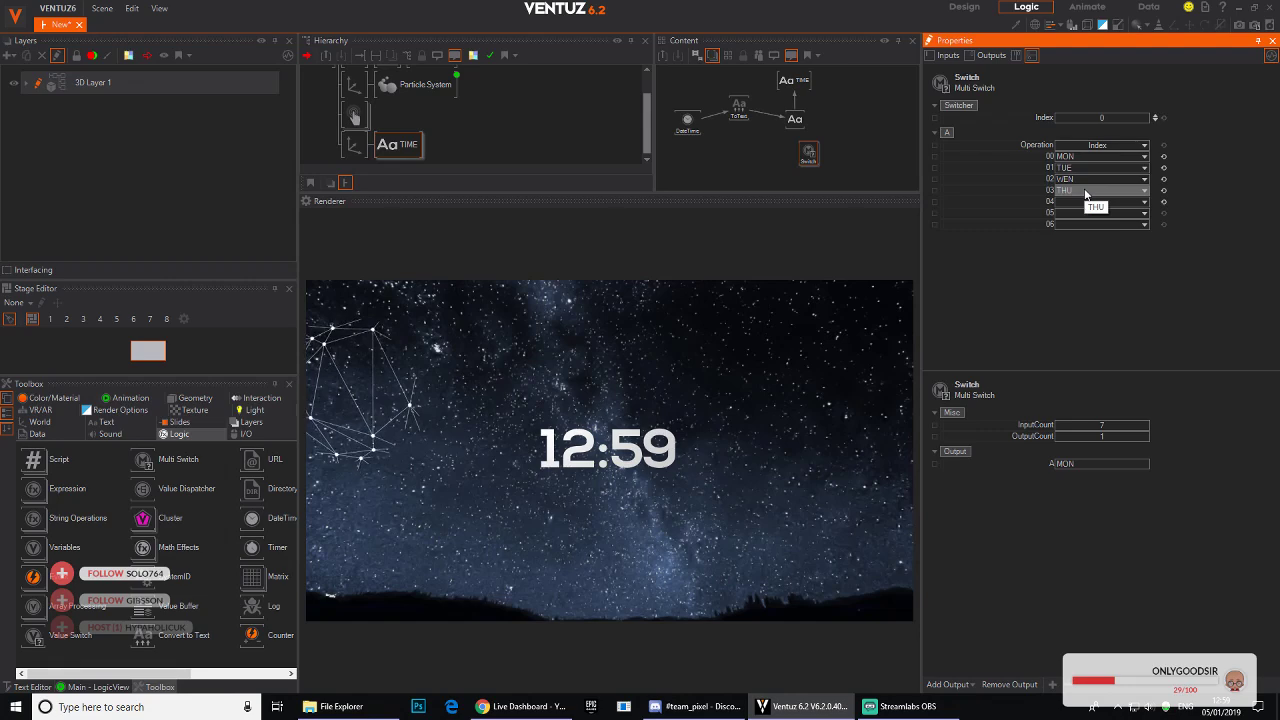
# Step: Set the Multi Switch's remaining values 04 to 06 to FRI, SAT and SUN
pyautogui.click(1077, 201)
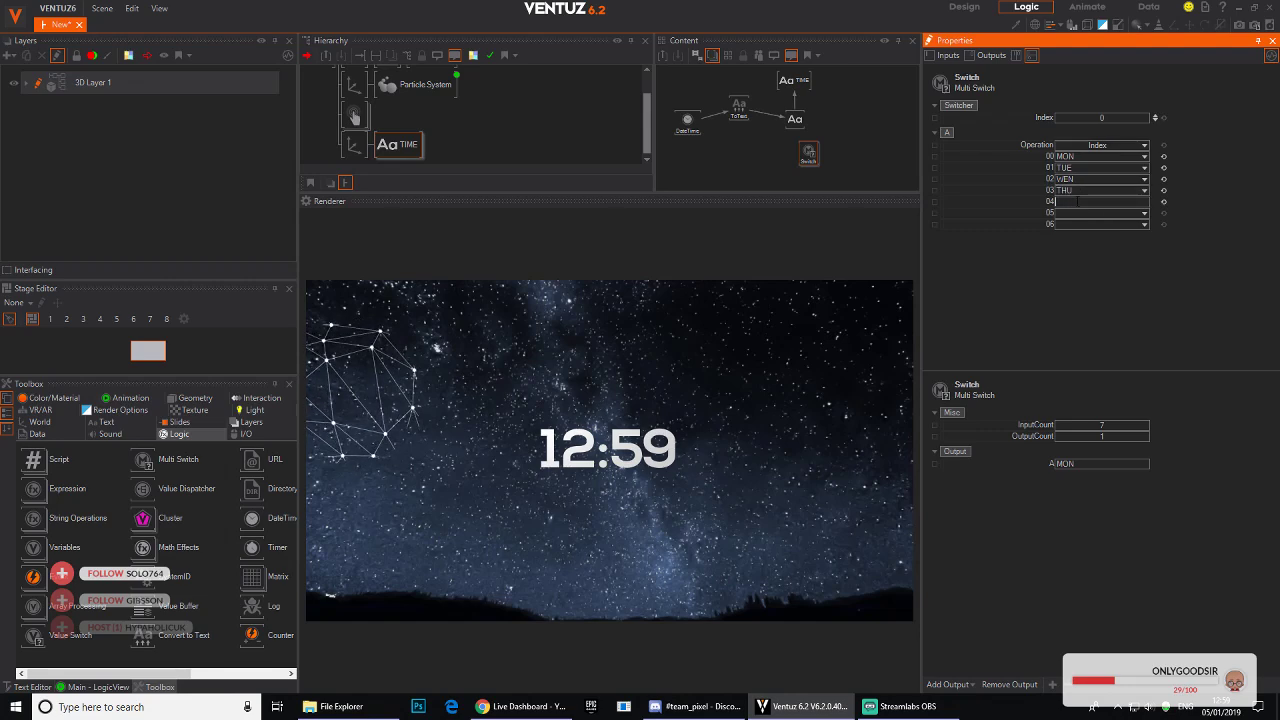
pyautogui.write('FRI')
pyautogui.press('Return')
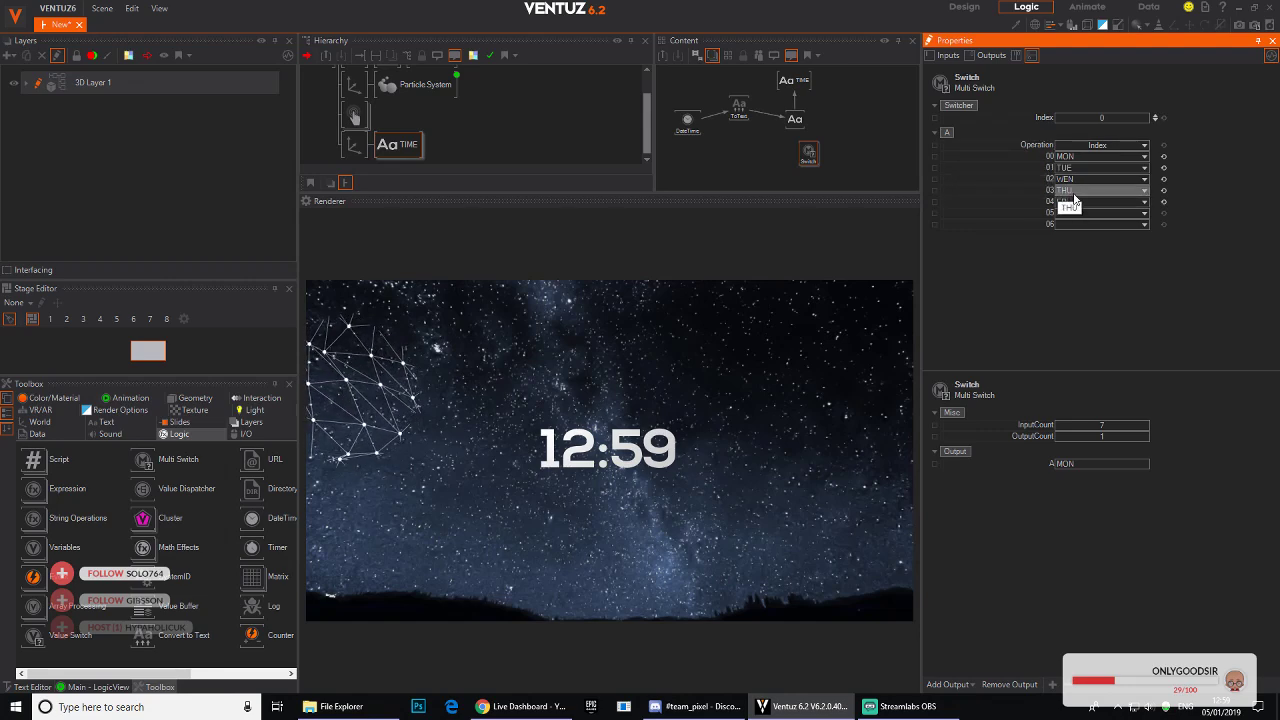
pyautogui.click(1077, 204)
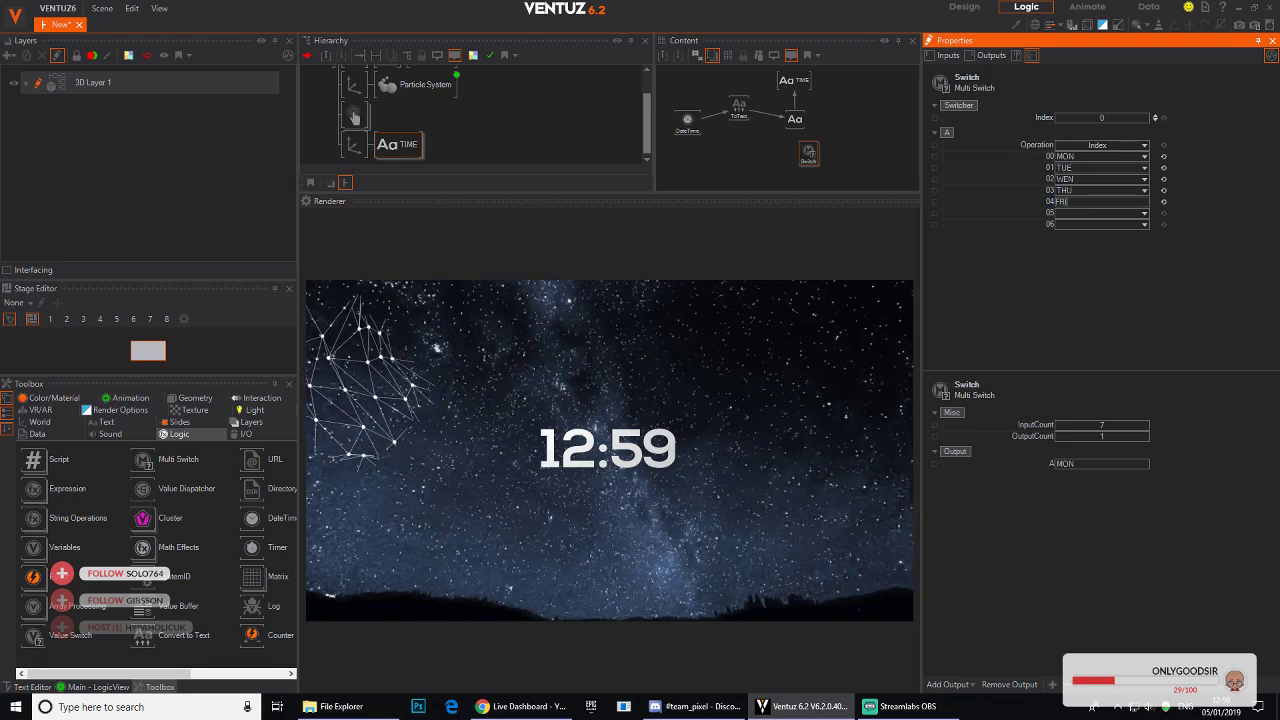
pyautogui.click(1082, 211)
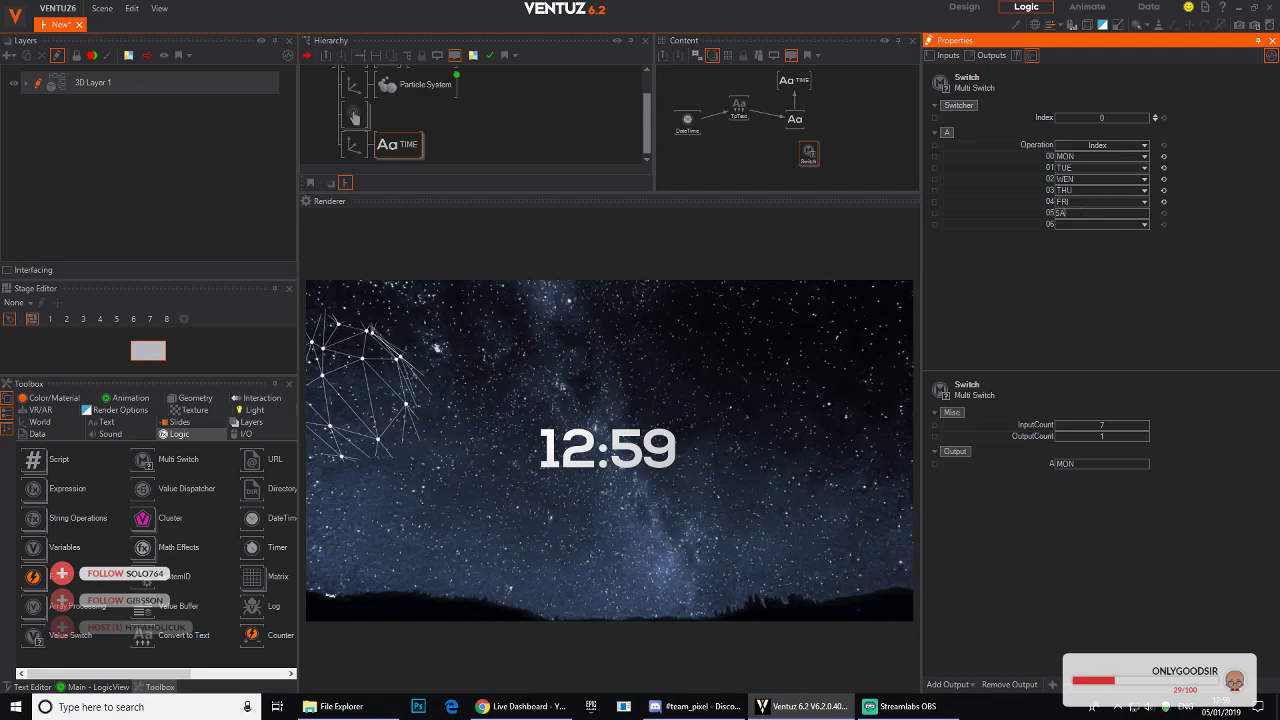
pyautogui.press('Return')
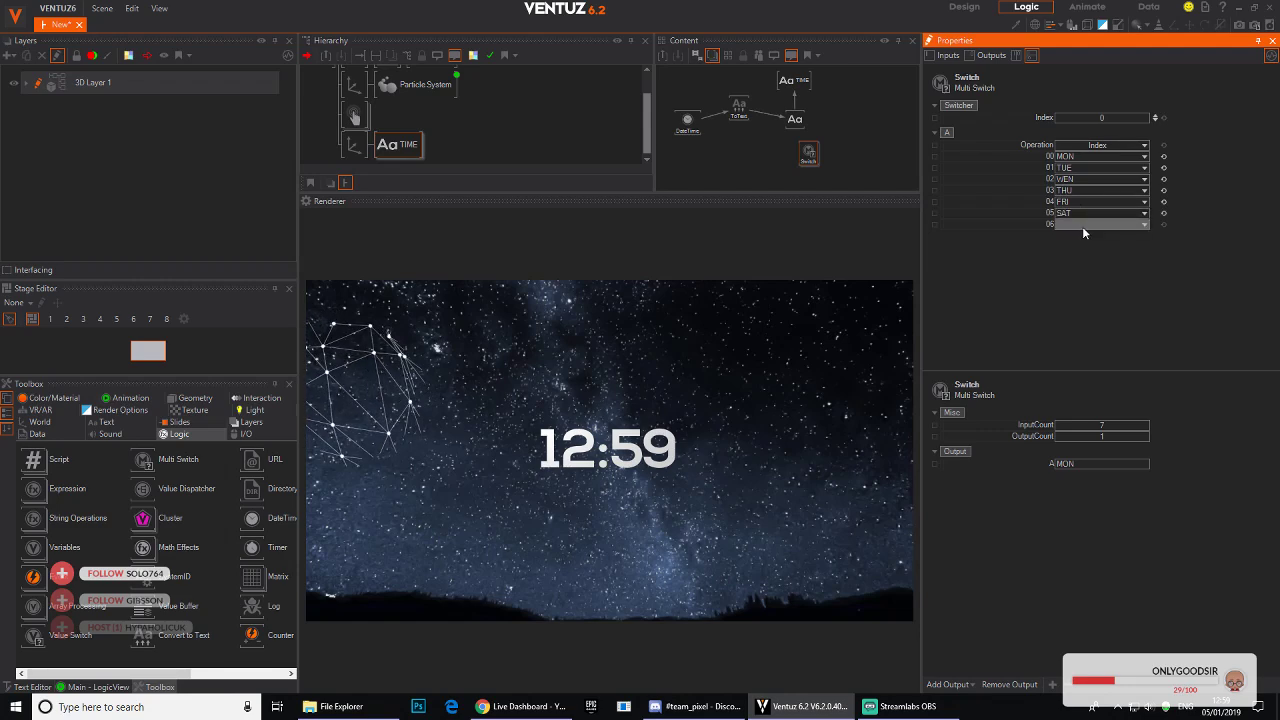
pyautogui.click(1083, 225)
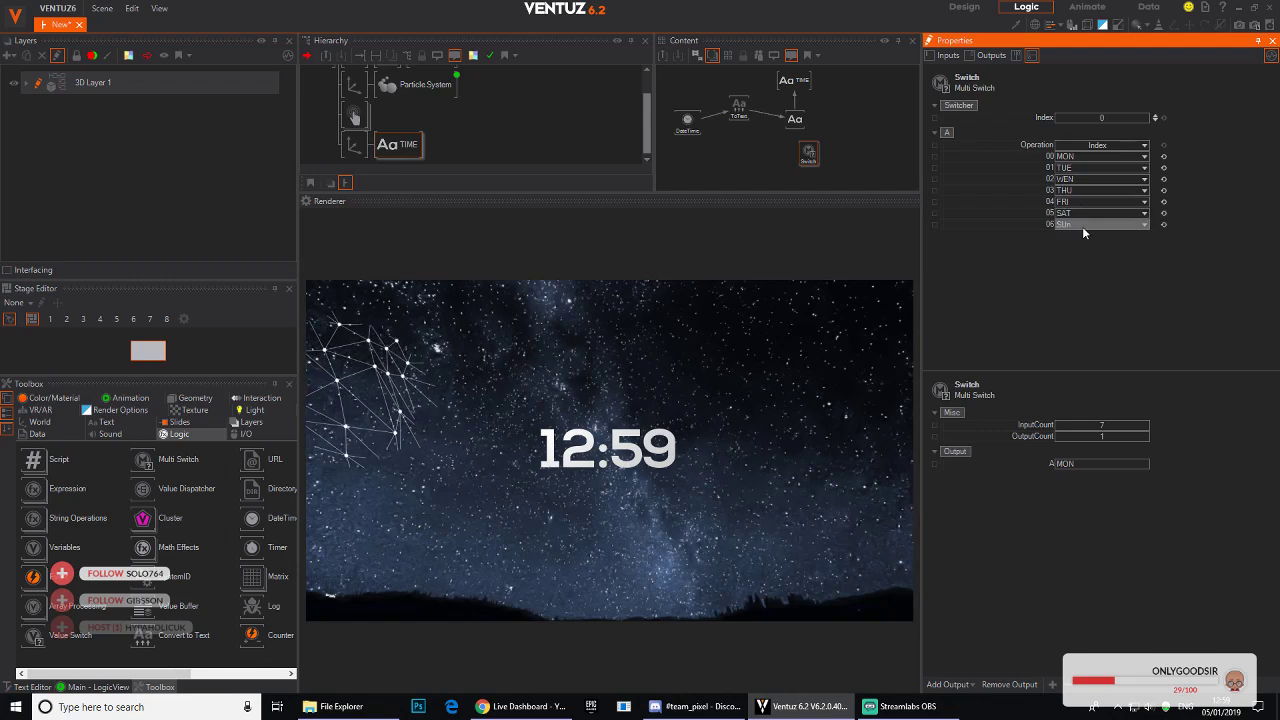
pyautogui.click(1082, 226)
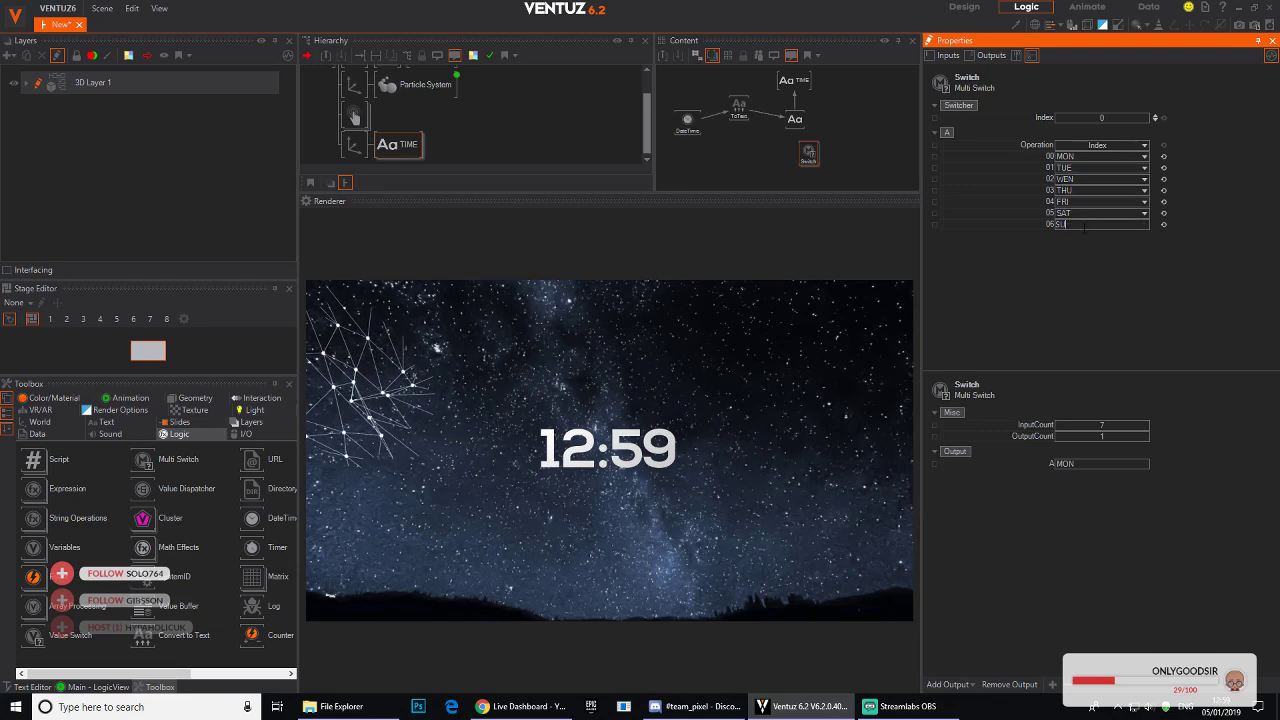
pyautogui.press('Return')
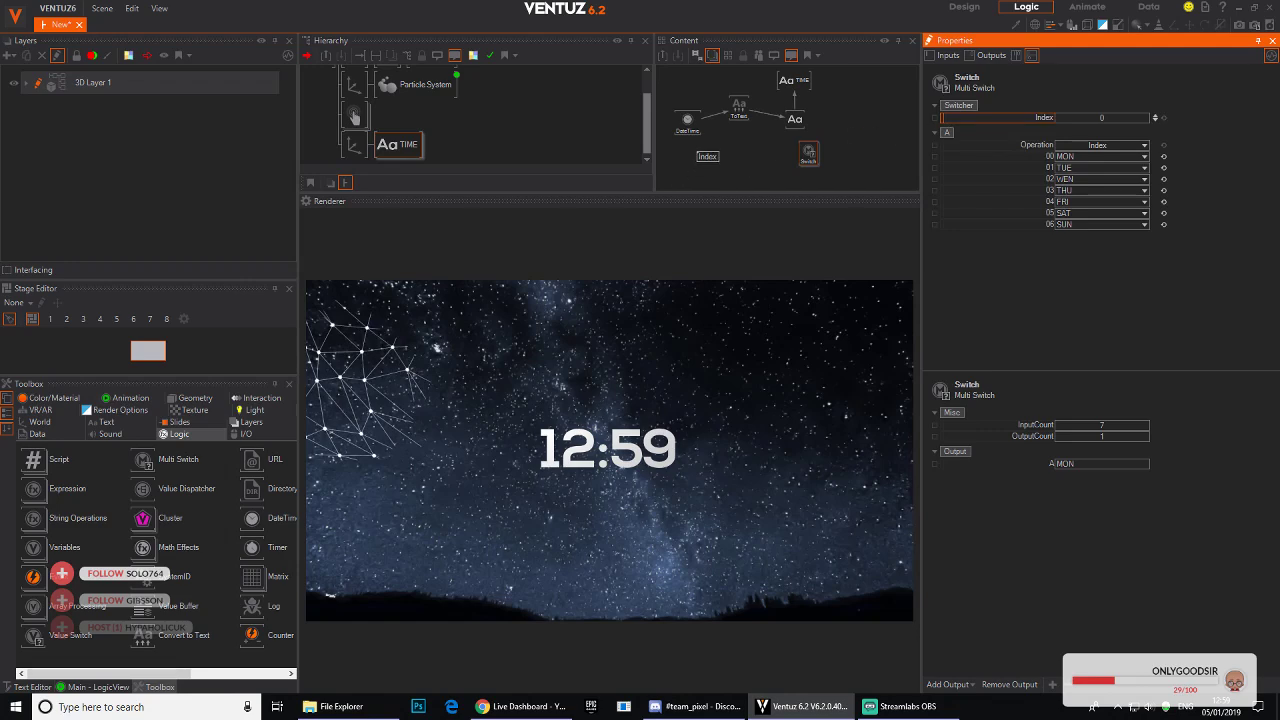
# Step: Bind the Multi Switch's Index to the DateTime node's DayOfWeek and place the Switch beneath the clock's text nodes
pyautogui.click(687, 120)
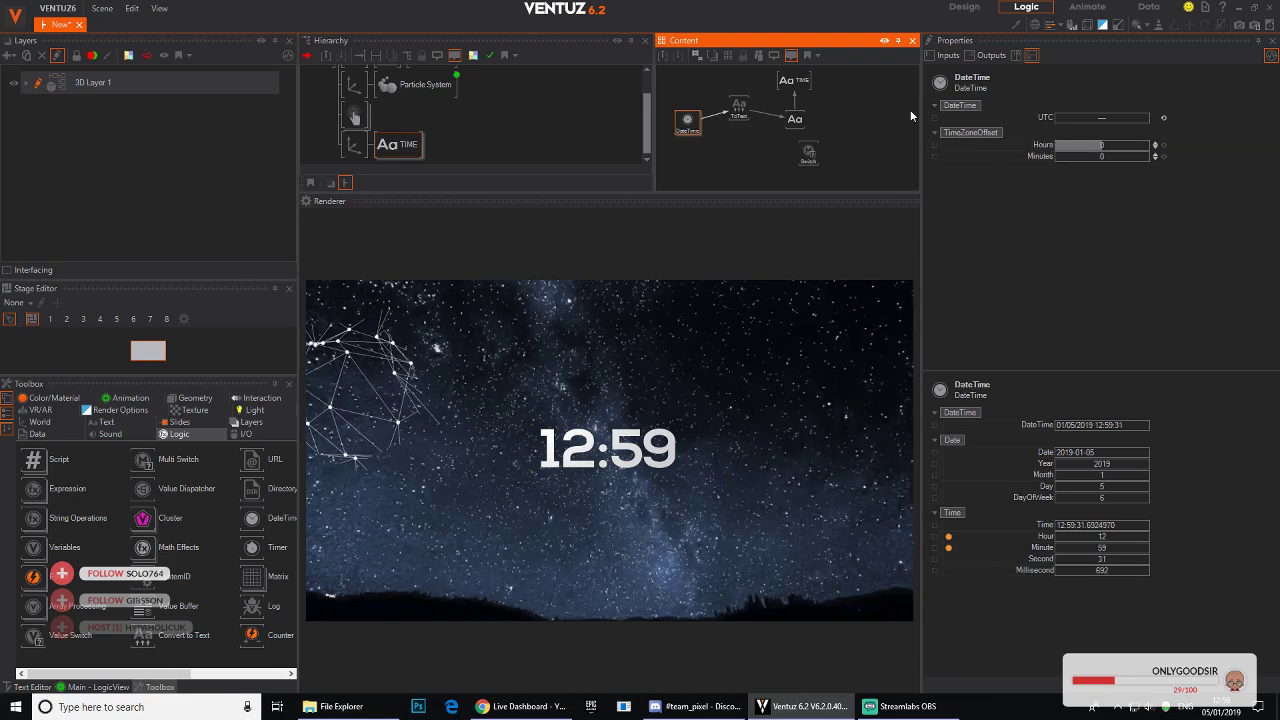
pyautogui.click(807, 154)
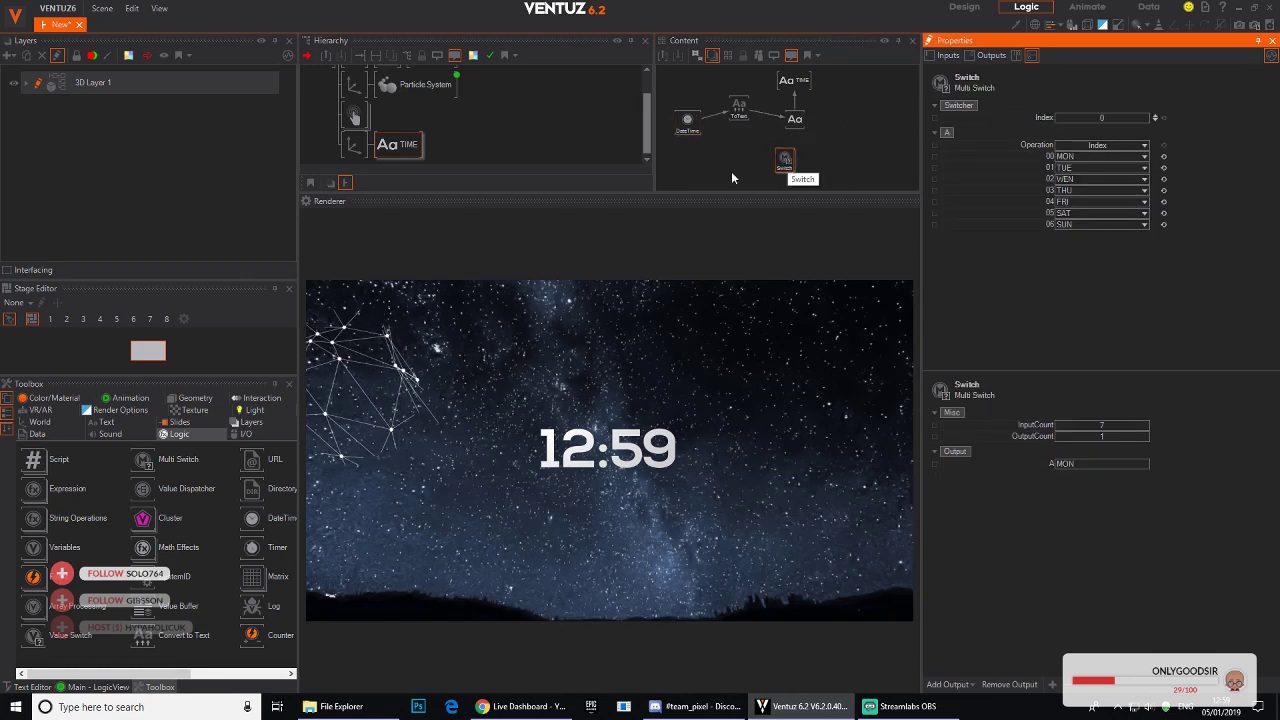
pyautogui.moveTo(1025, 118); pyautogui.dragTo(687, 120)
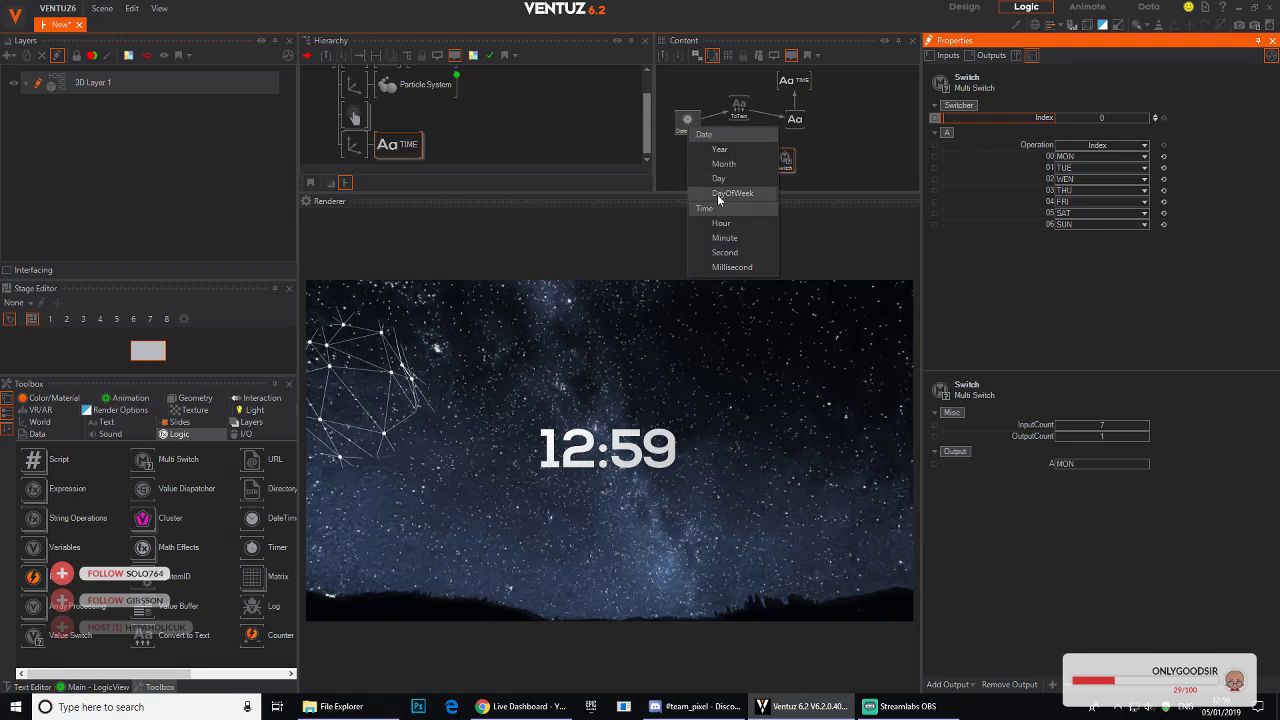
pyautogui.click(733, 193)
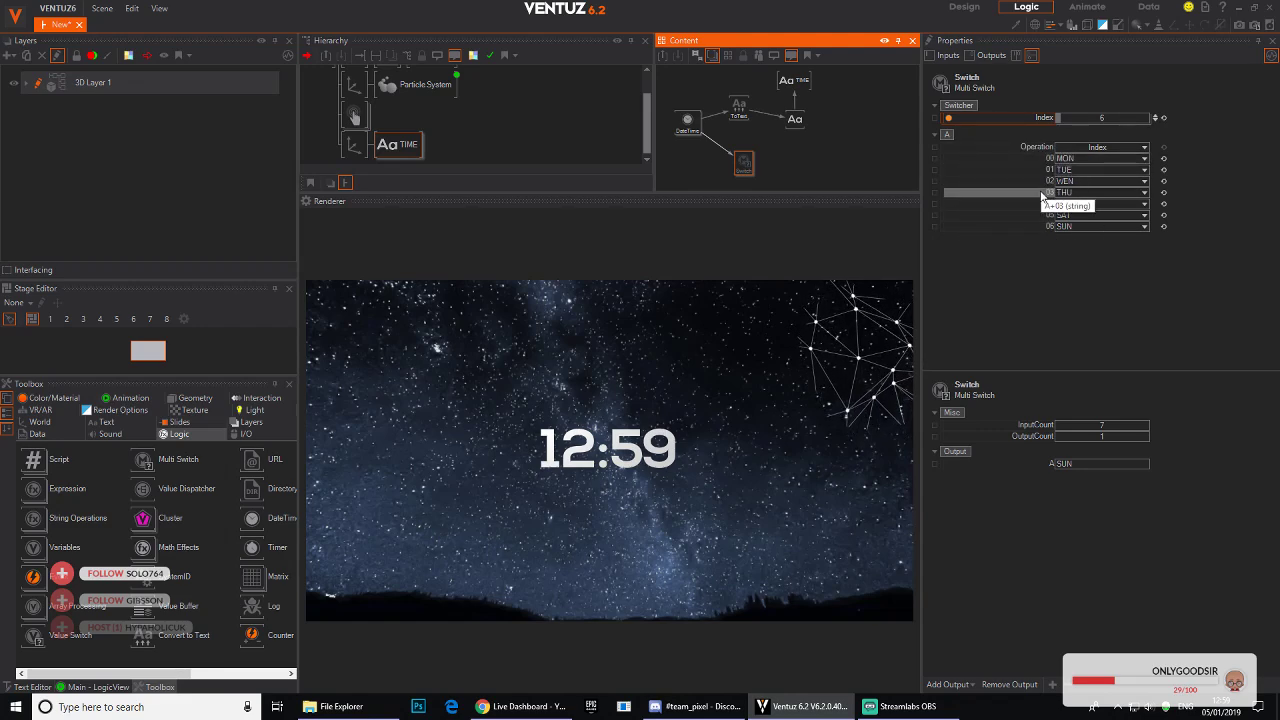
pyautogui.moveTo(753, 168); pyautogui.dragTo(766, 175)
# Step: Insert a Clipping node into the link between the DateTime node and the Multi Switch
pyautogui.doubleClick(797, 166)
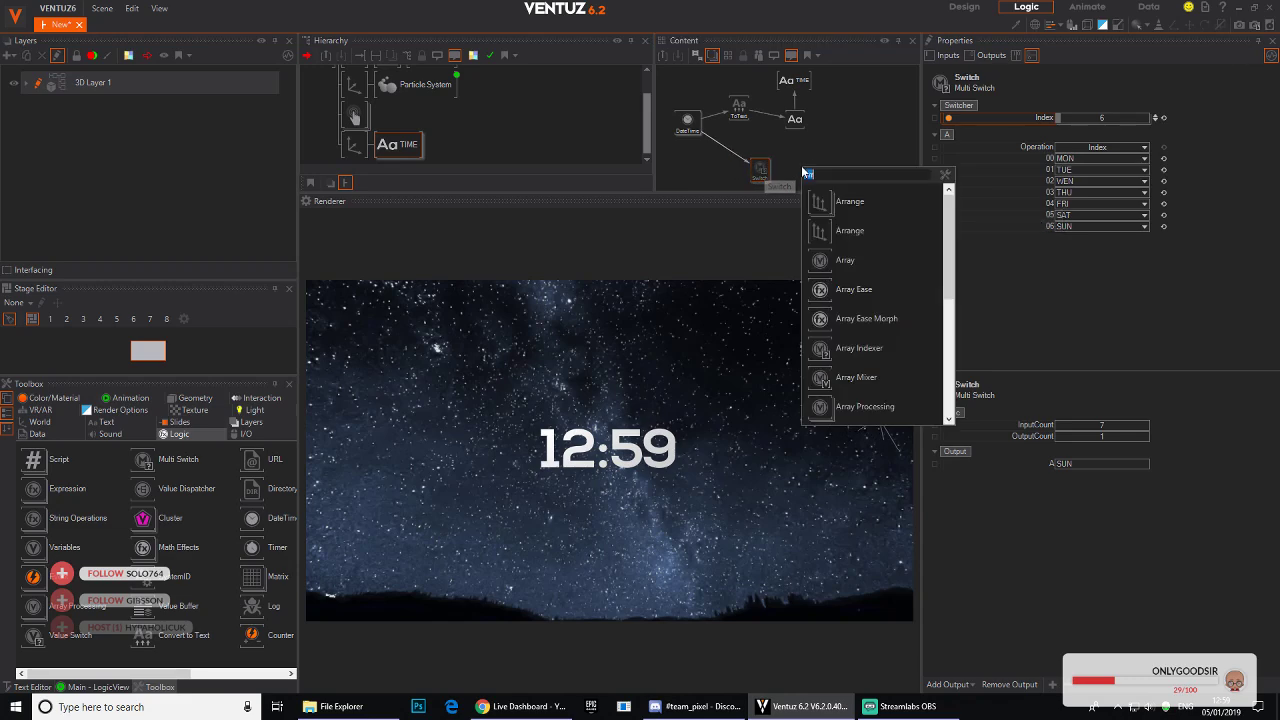
pyautogui.write('cl')
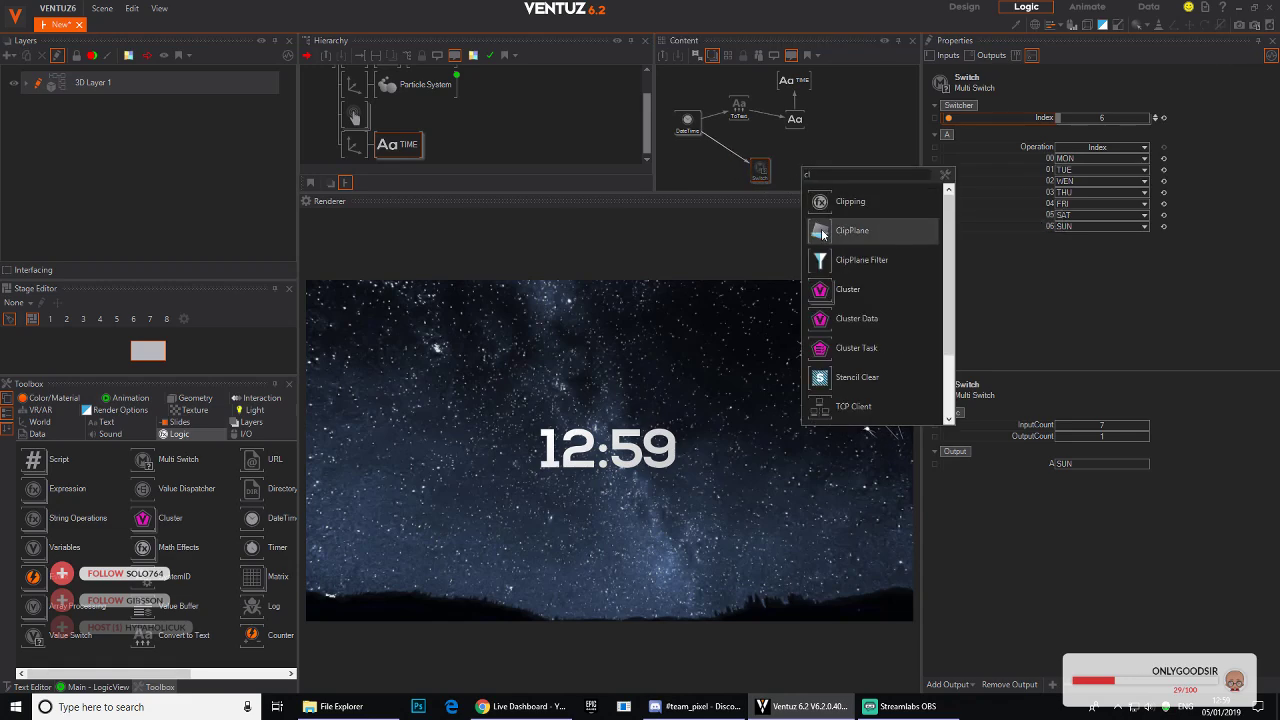
pyautogui.click(850, 201)
pyautogui.moveTo(723, 149); pyautogui.dragTo(720, 158)
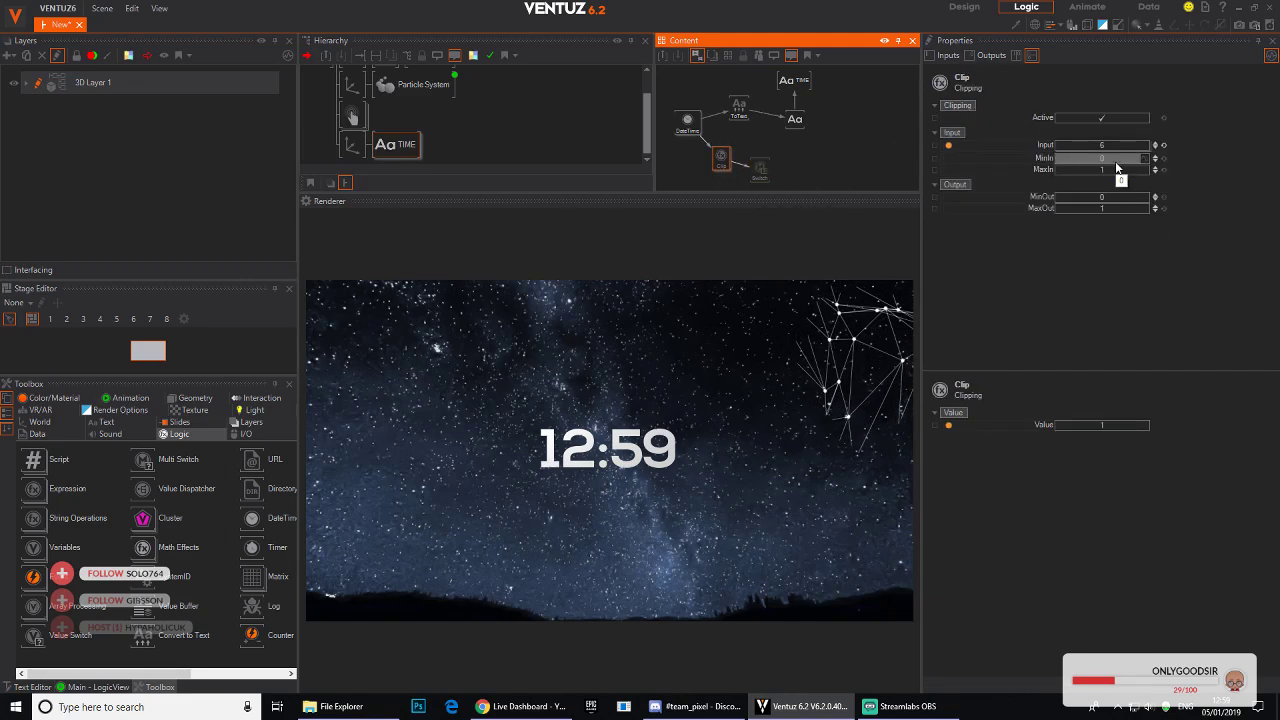
# Step: Set the Clipping node's output range to MinOut 1 and MaxOut 7
pyautogui.click(1113, 198)
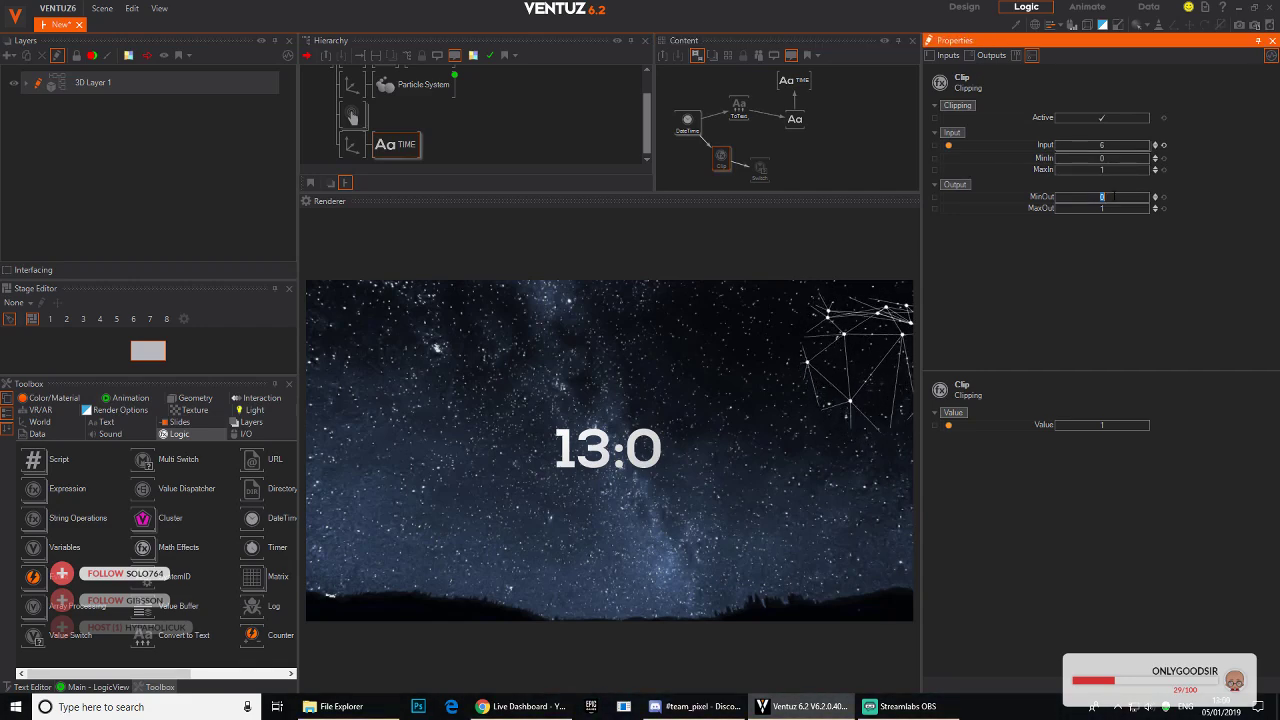
pyautogui.click(1130, 207)
pyautogui.write('7')
pyautogui.press('Return')
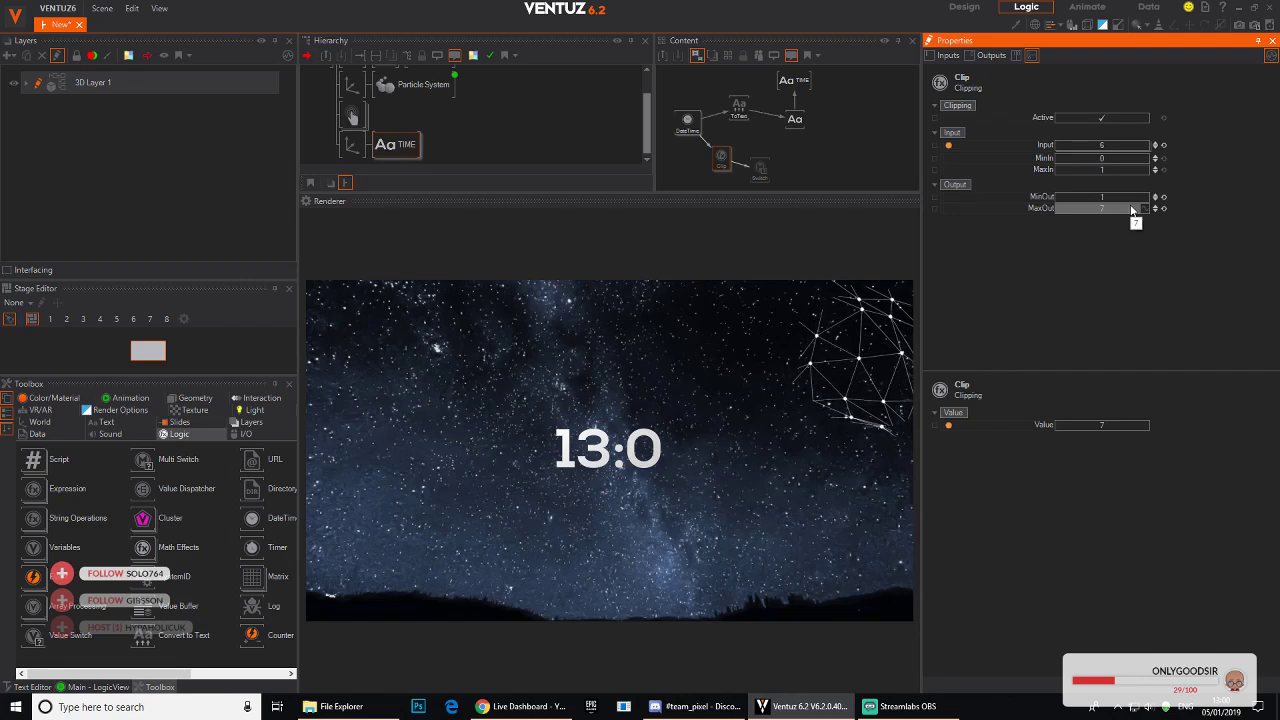
# Step: Check the DateTime and Switch values, and reverse the Clipping node's output range to MinOut 7 and MaxOut 1
pyautogui.click(723, 161)
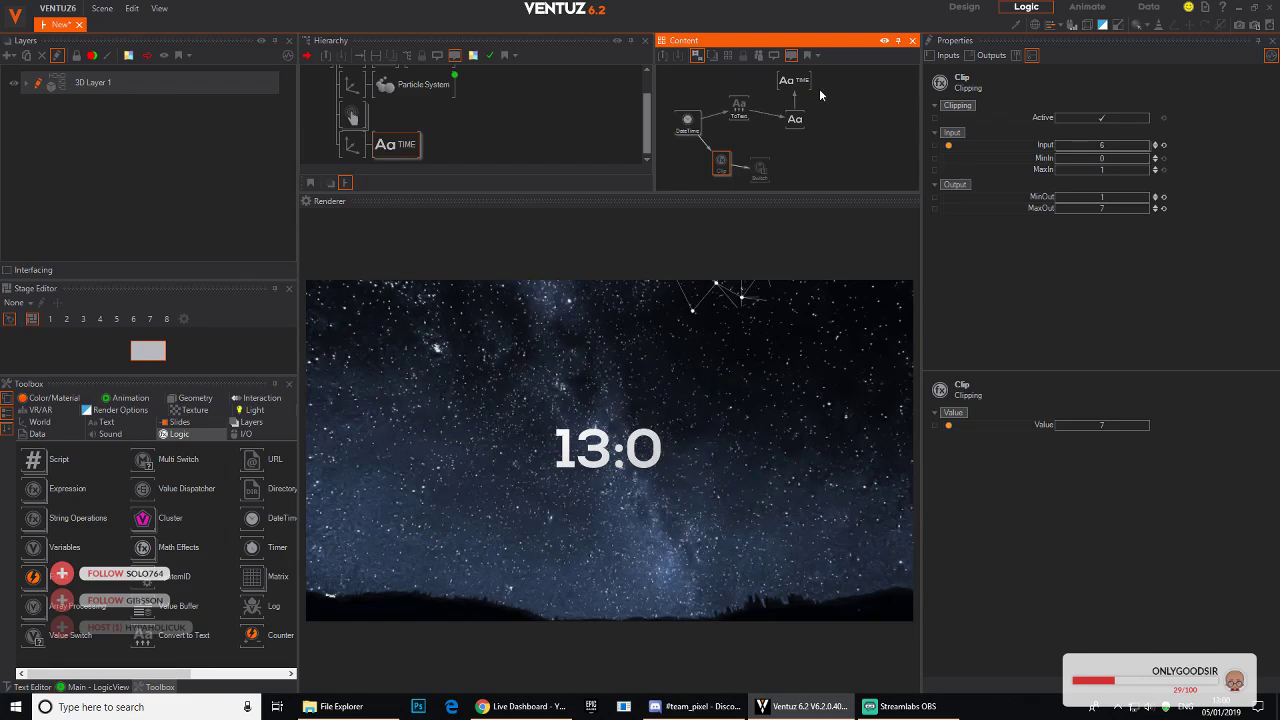
pyautogui.click(688, 128)
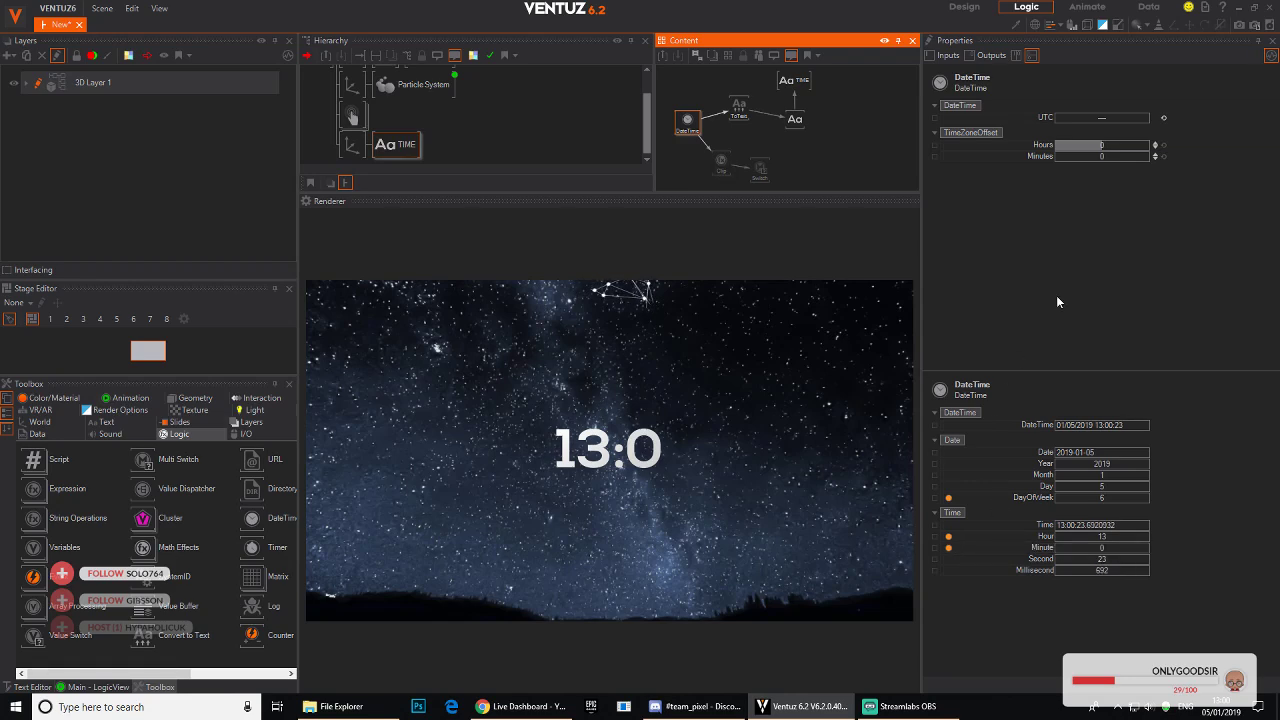
pyautogui.click(722, 168)
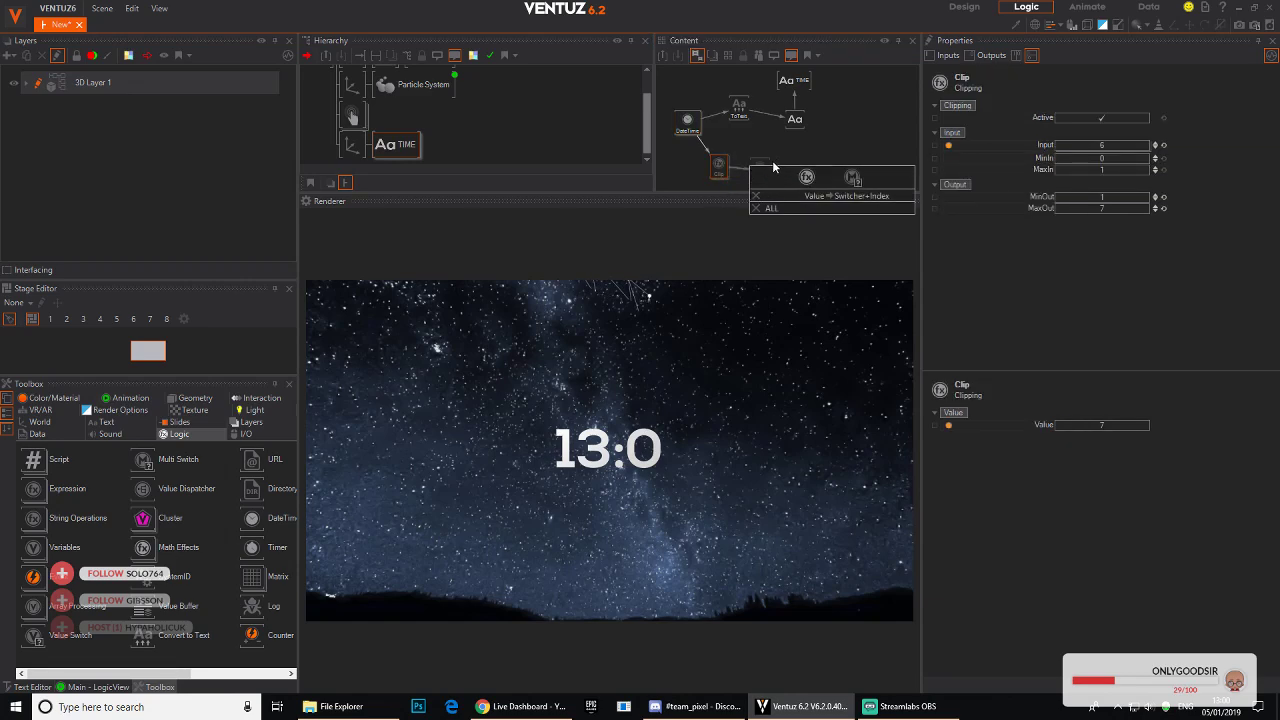
pyautogui.click(773, 167)
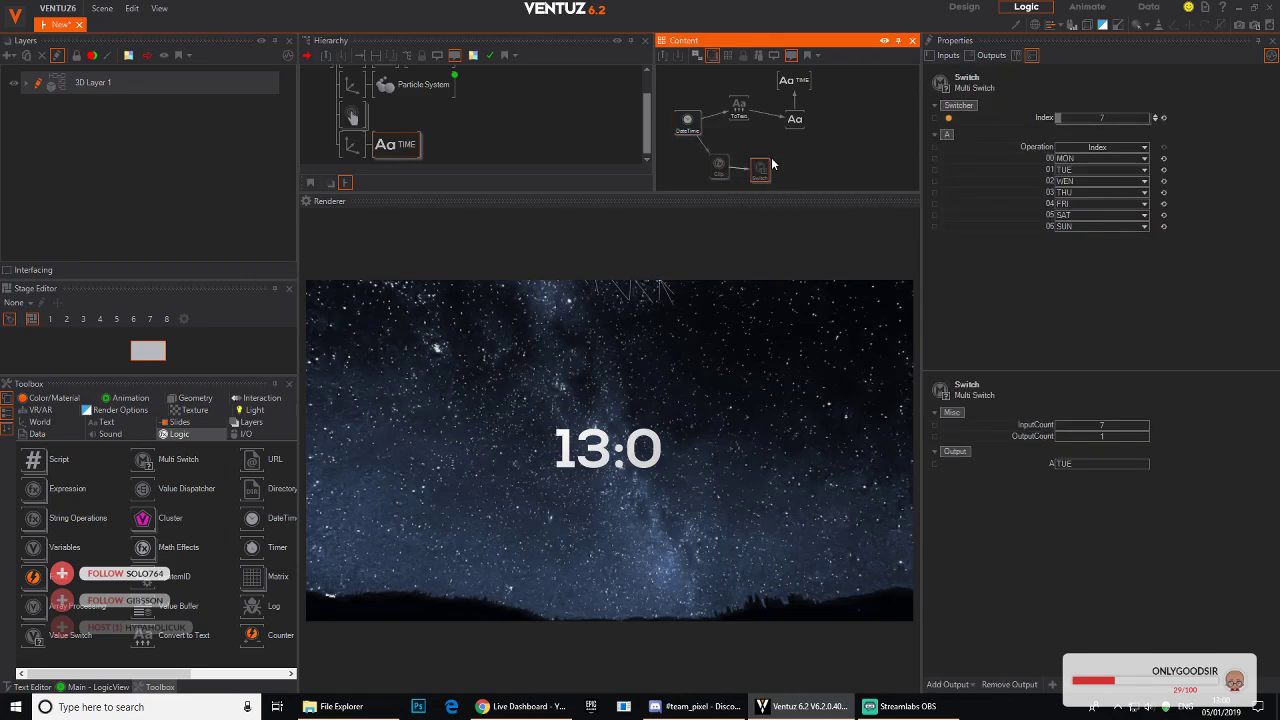
pyautogui.click(718, 166)
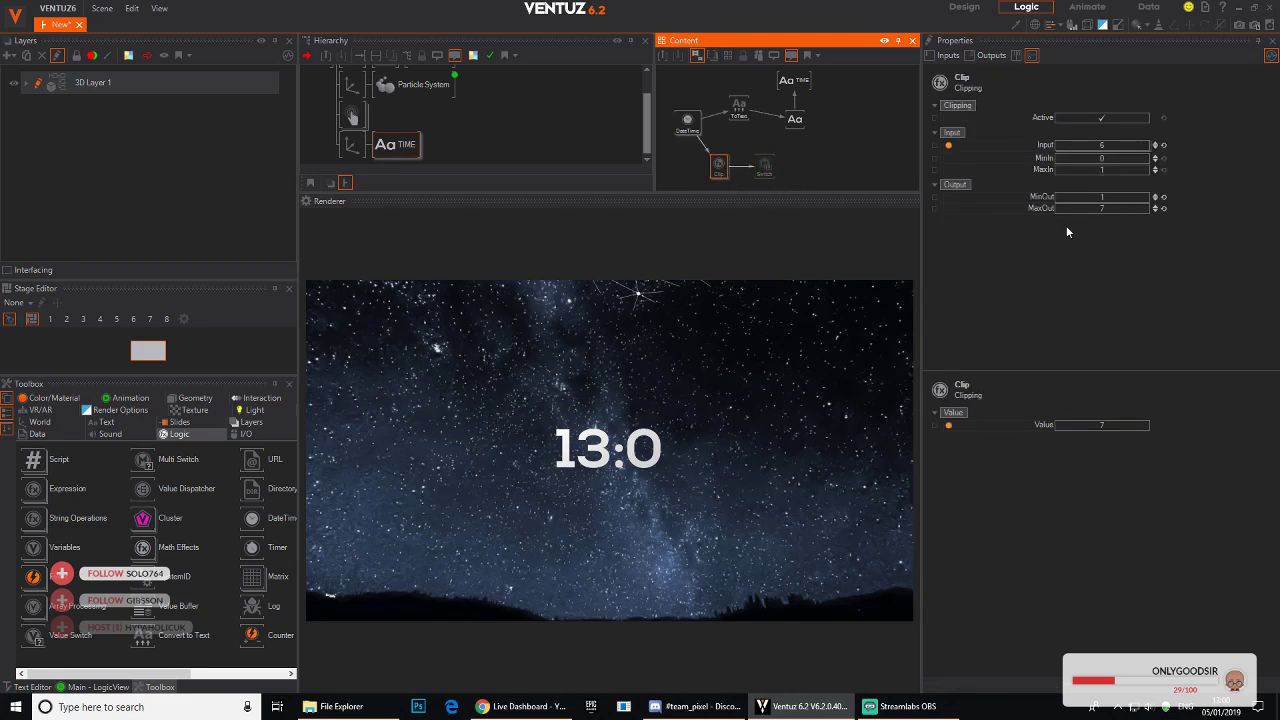
pyautogui.click(1112, 196)
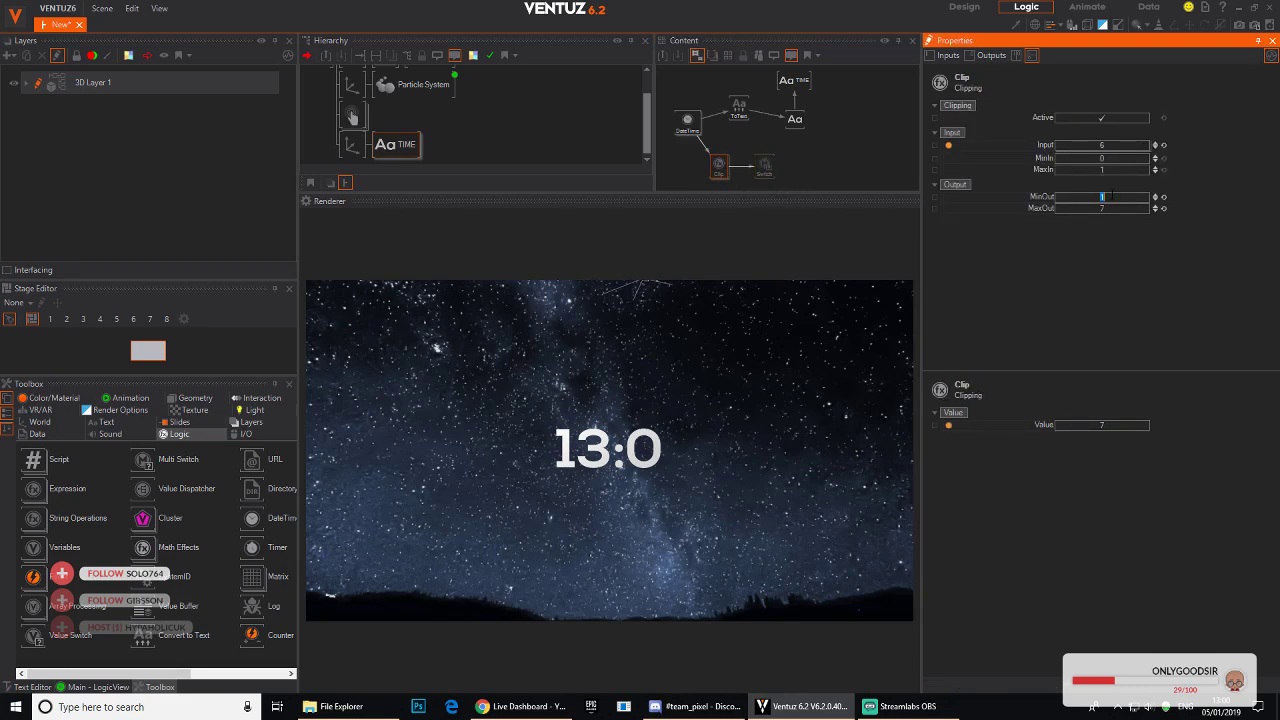
pyautogui.press('Return')
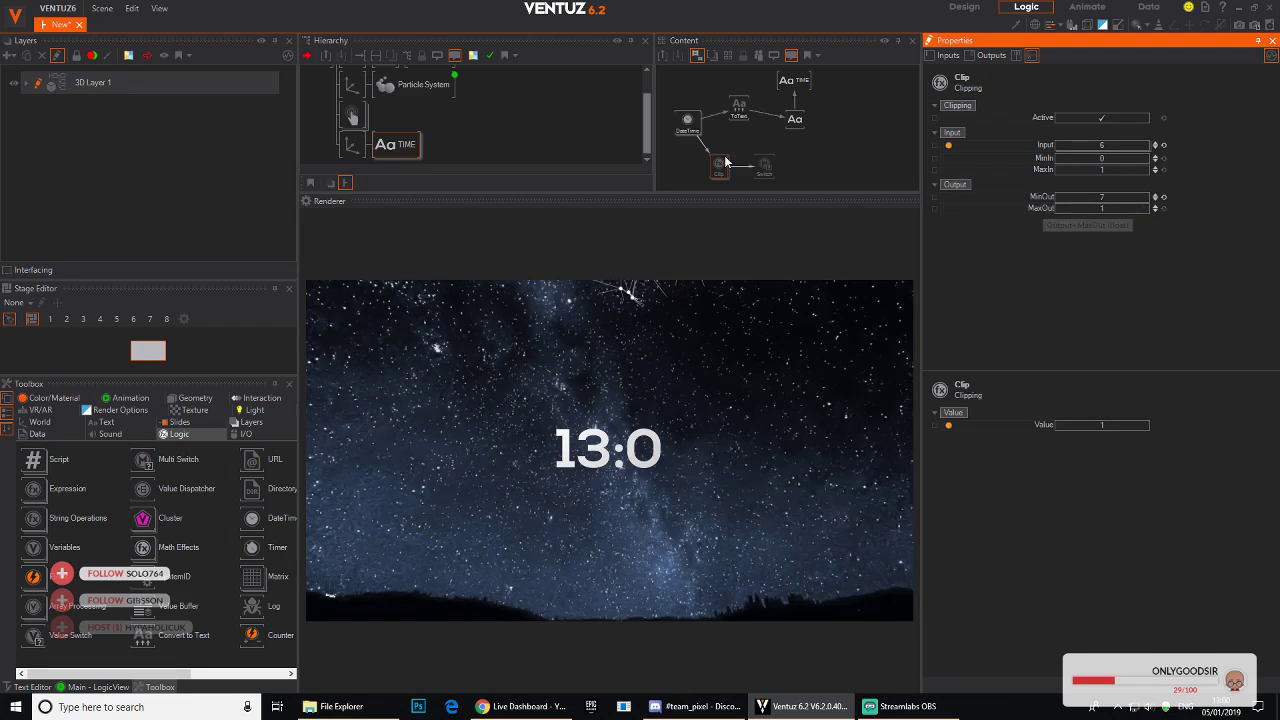
# Step: Check the Switch's output and delete the Clipping node between DateTime and the Switch
pyautogui.click(765, 166)
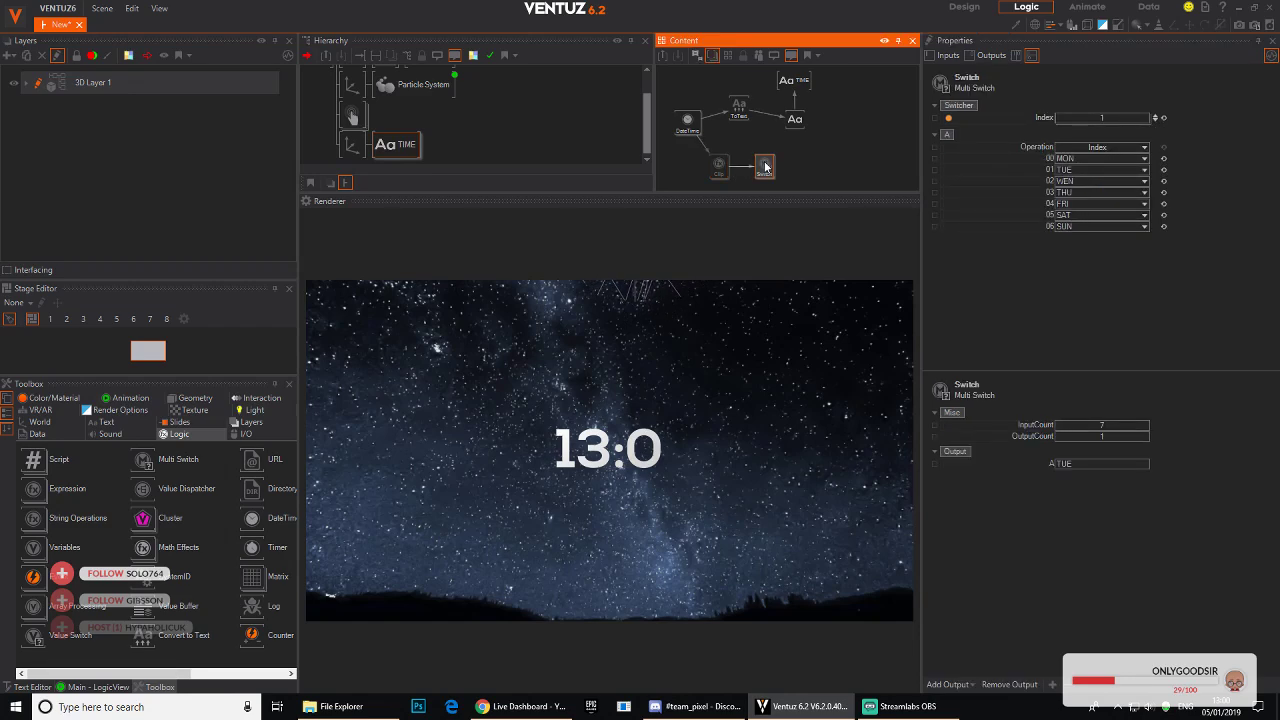
pyautogui.click(719, 166)
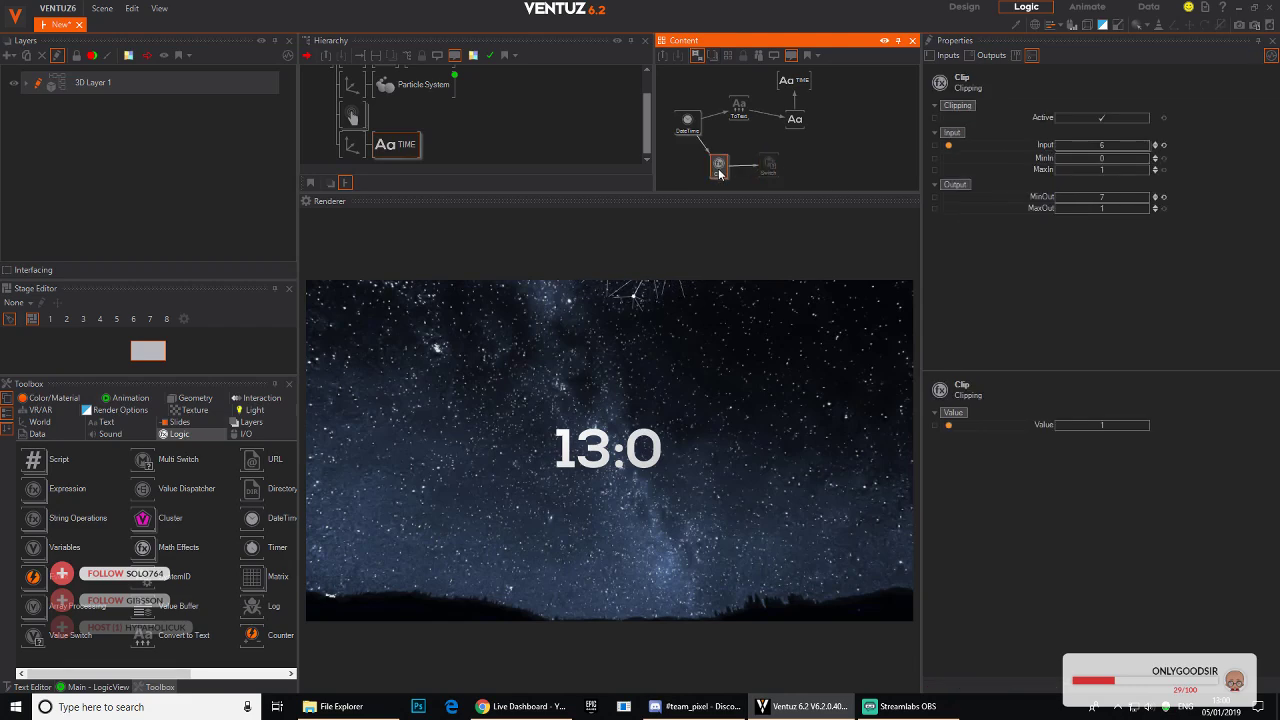
pyautogui.press('Delete')
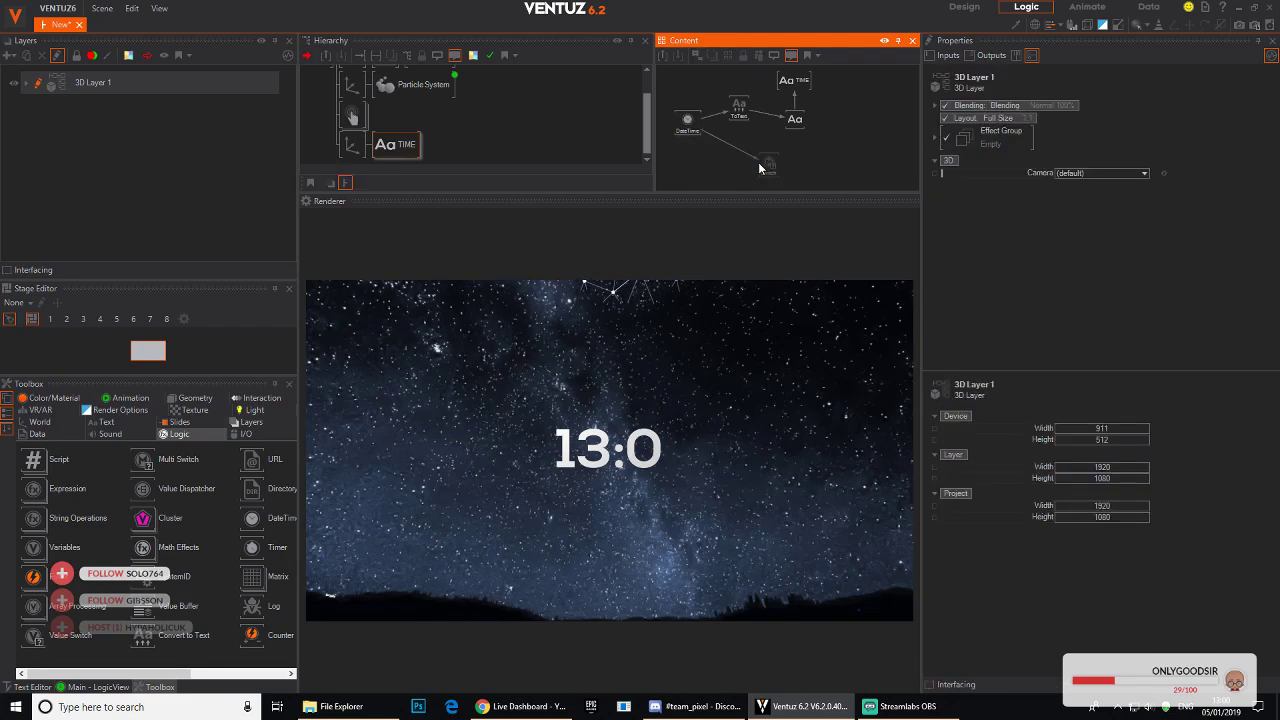
# Step: Unlink the Switch from DateTime and try different Index values to test which weekday it outputs
pyautogui.click(768, 163)
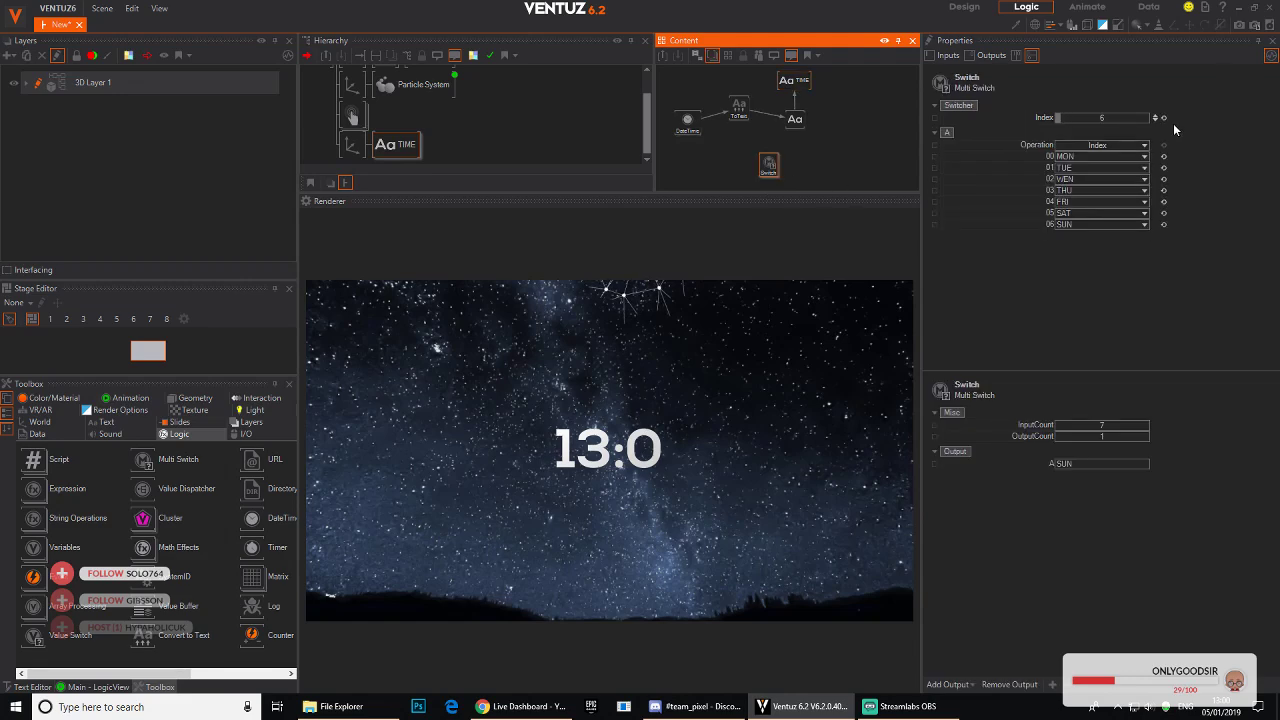
pyautogui.click(1155, 118)
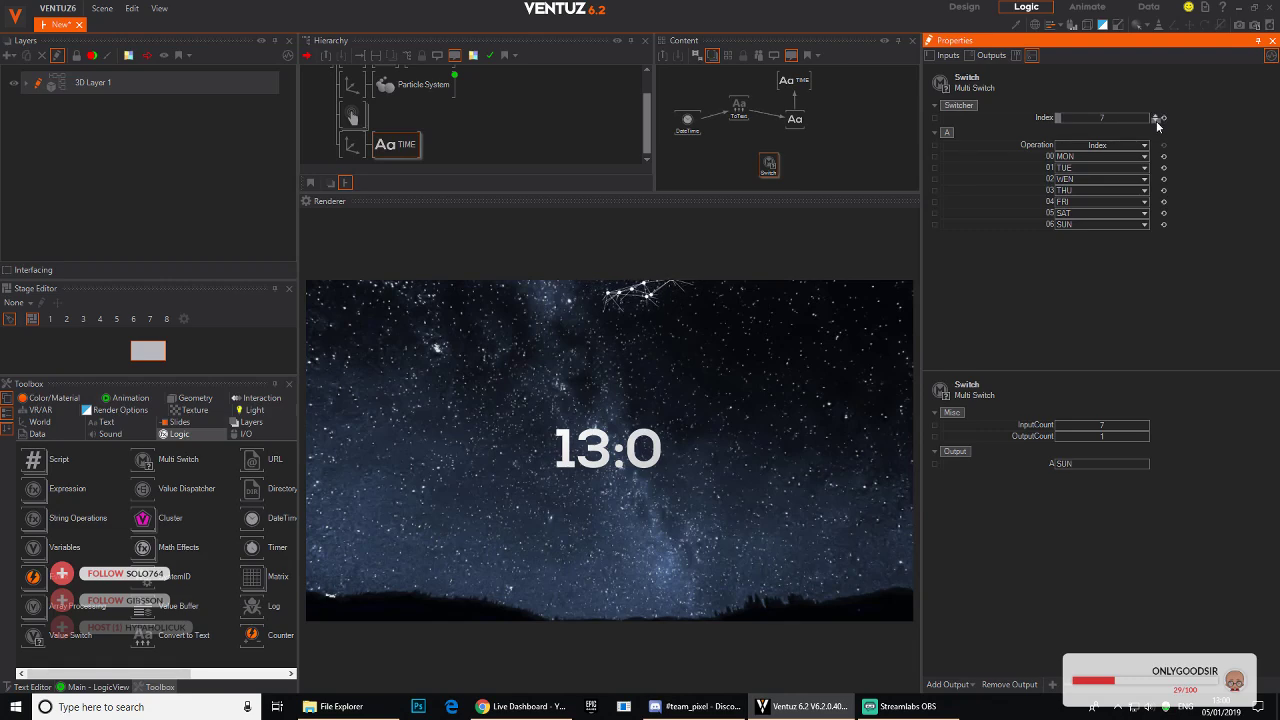
pyautogui.doubleClick(1156, 120)
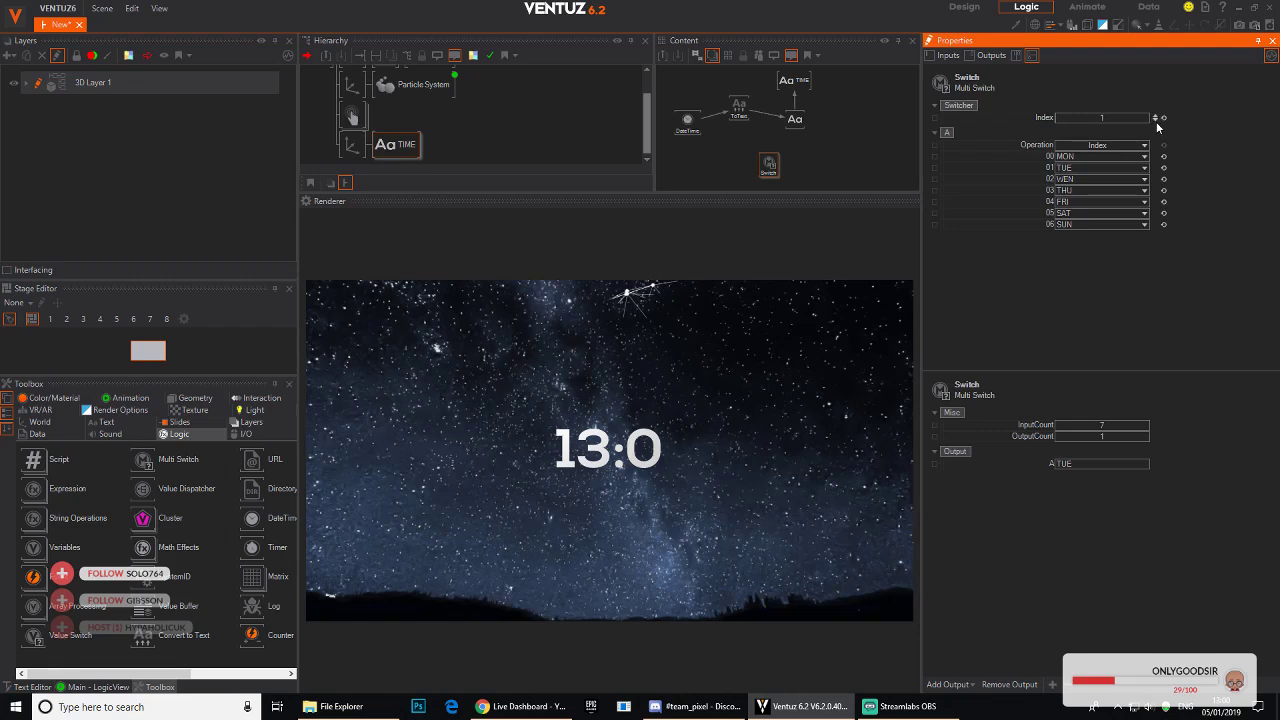
pyautogui.click(1156, 120)
pyautogui.click(1156, 116)
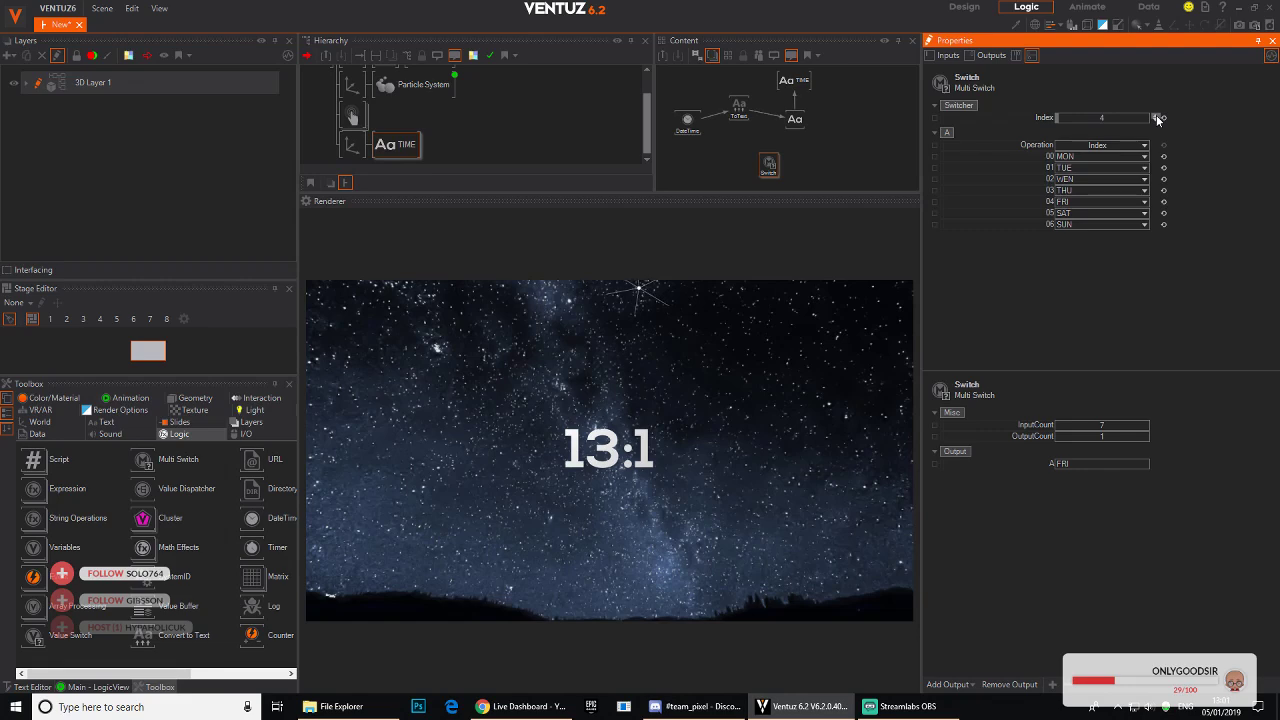
# Step: Compare the DateTime node's DayOfWeek with the Switch and bind the Switch's Index to DayOfWeek
pyautogui.click(680, 130)
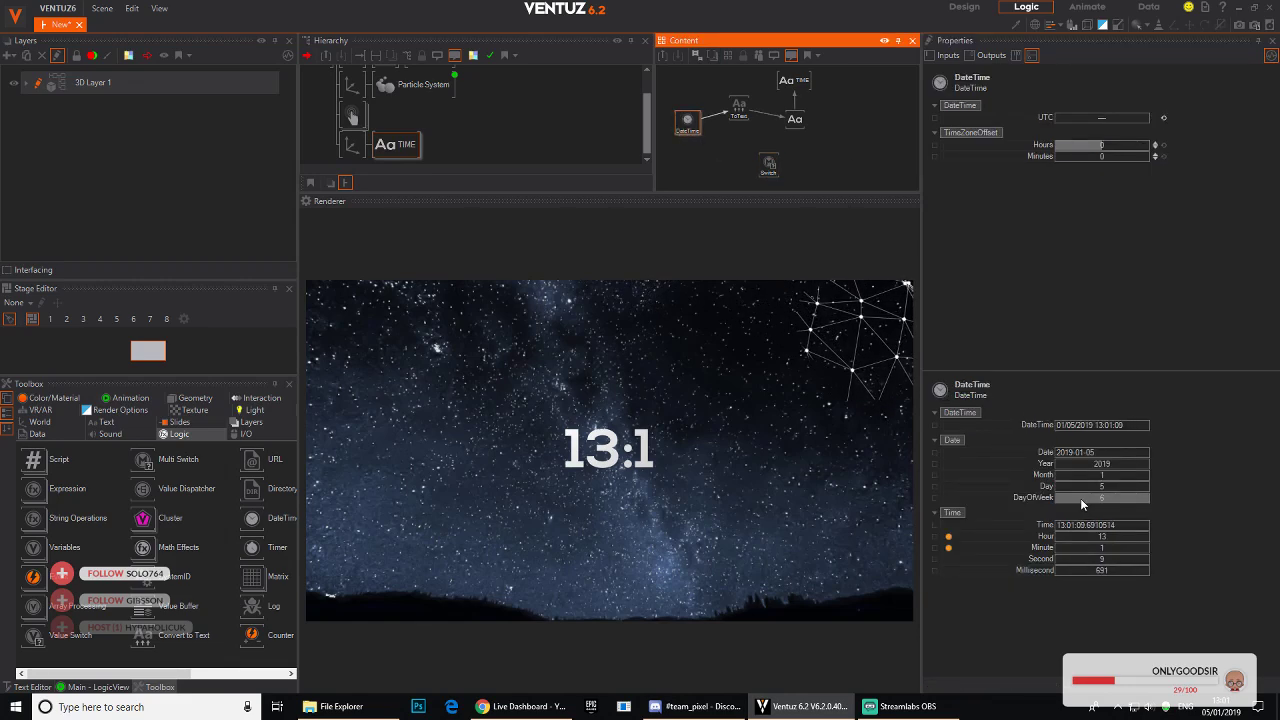
pyautogui.click(767, 163)
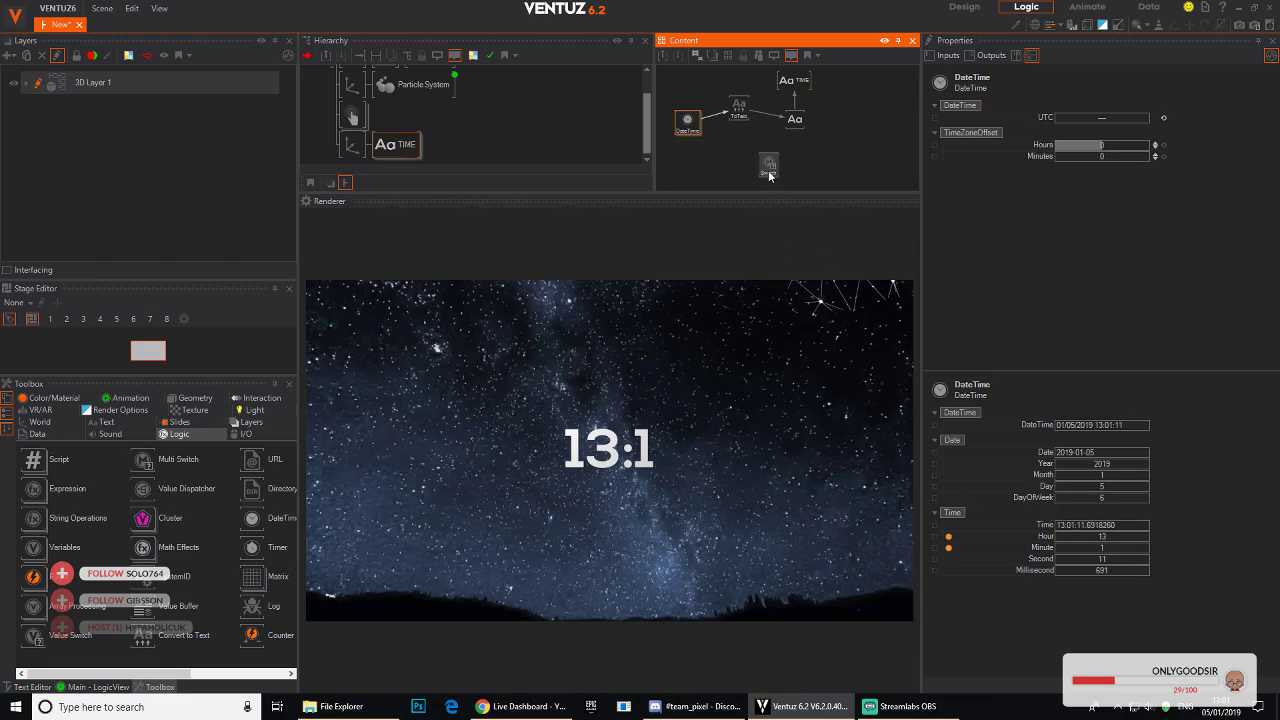
pyautogui.click(1026, 119)
pyautogui.click(688, 121)
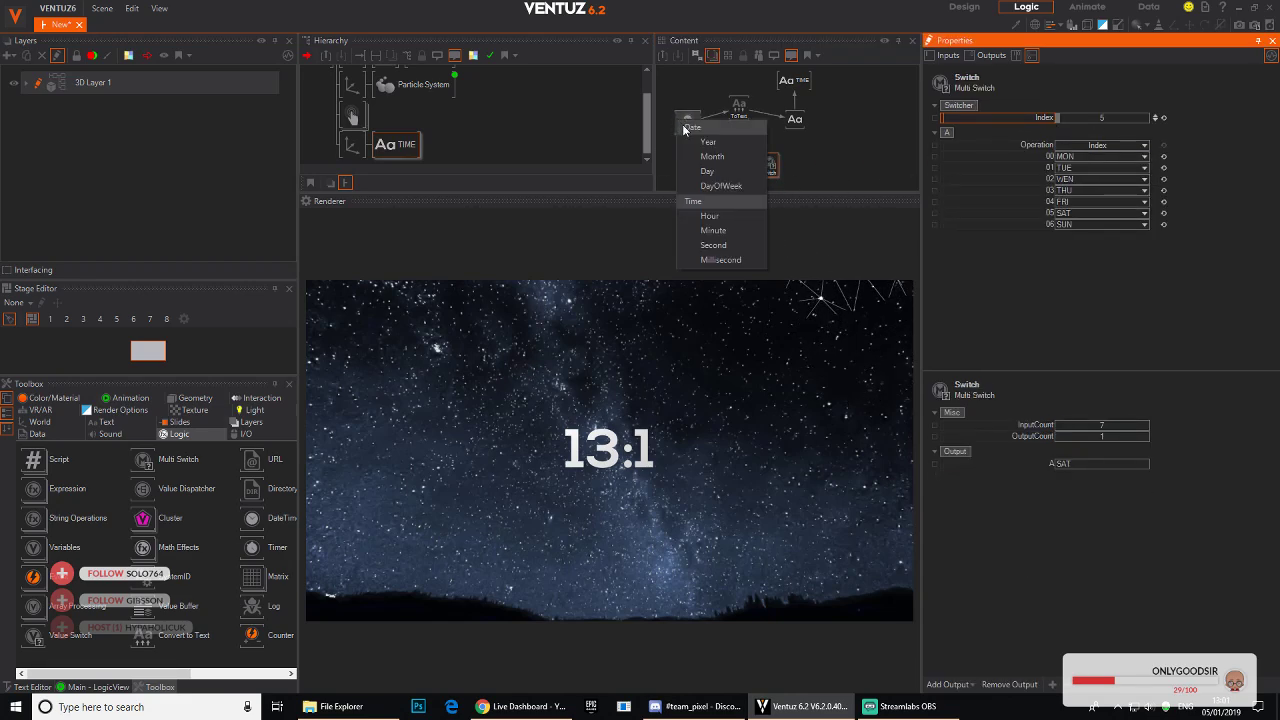
pyautogui.click(731, 185)
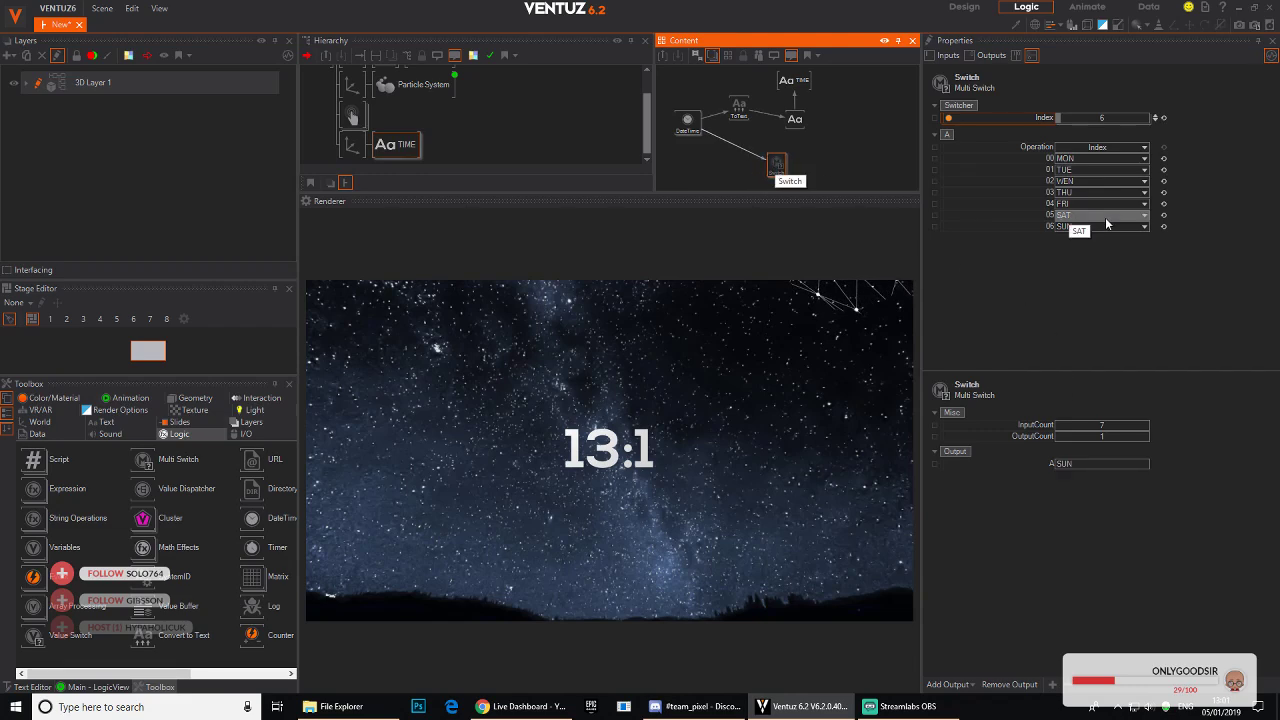
# Step: Insert a Clipping node between DateTime and the Switch, set MinIn 1 and MaxIn 7, and raise MaxOut until the Switch selects SAT
pyautogui.doubleClick(714, 166)
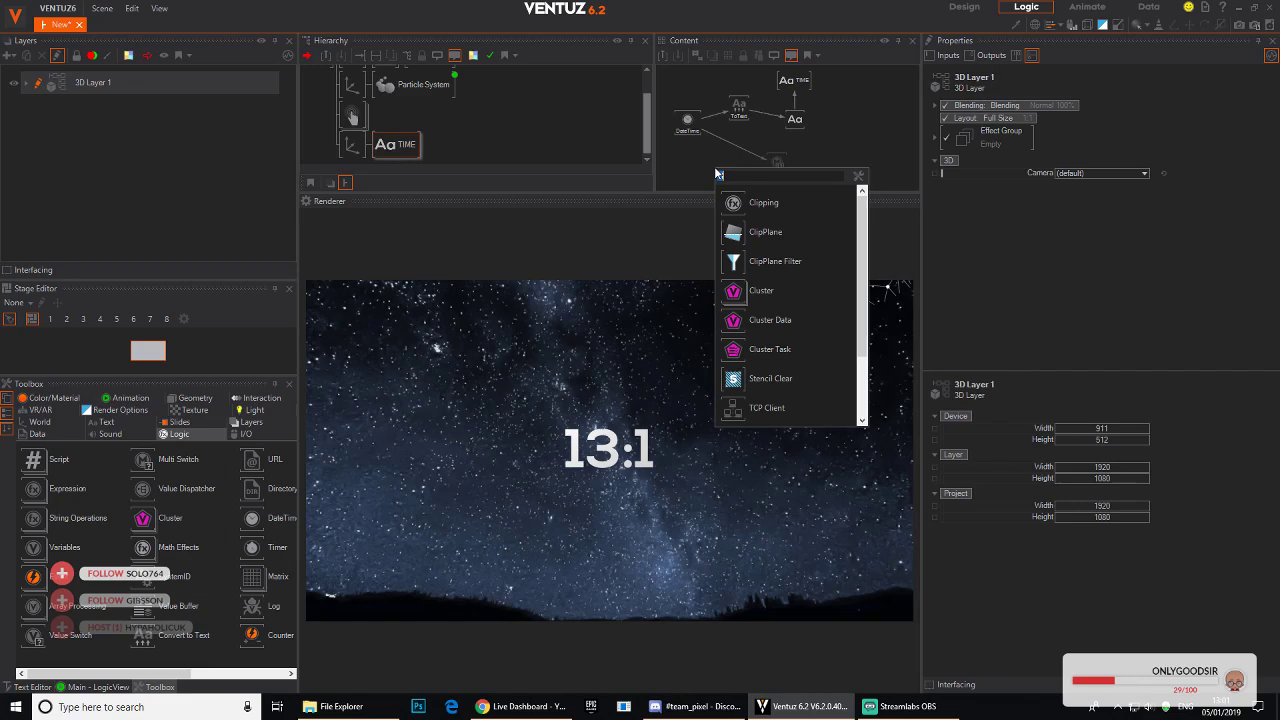
pyautogui.click(760, 203)
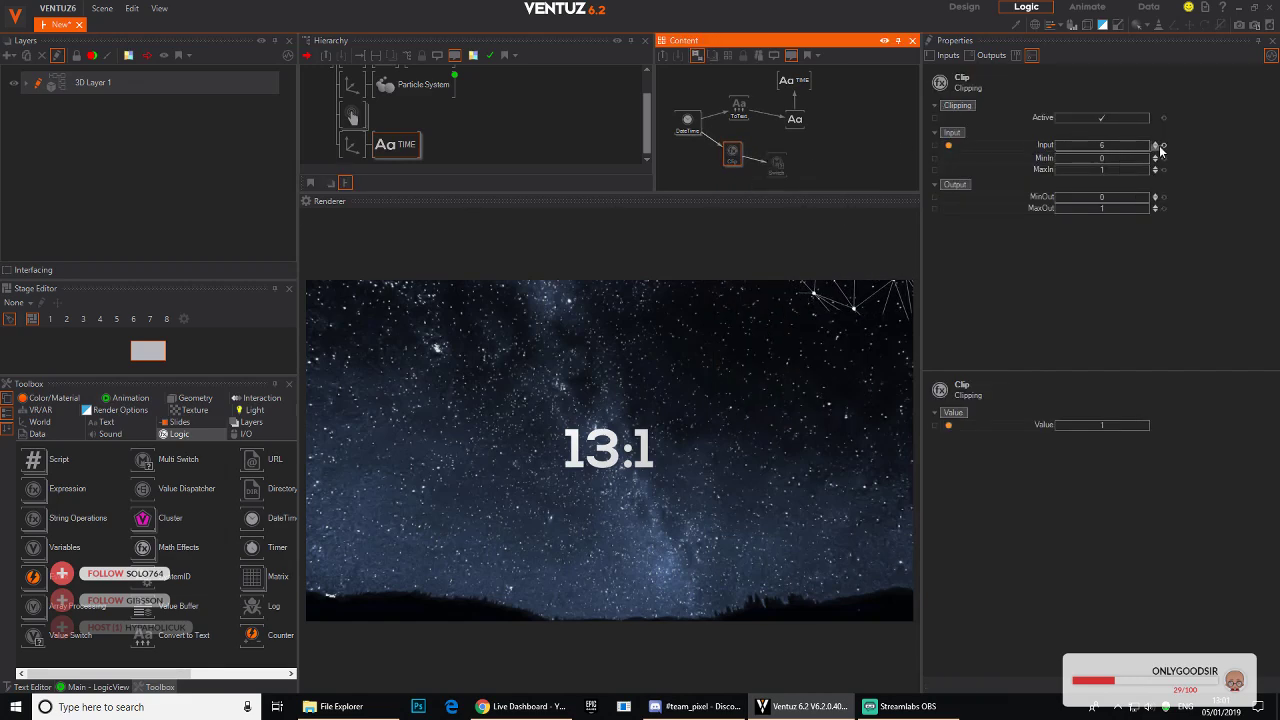
pyautogui.click(1126, 169)
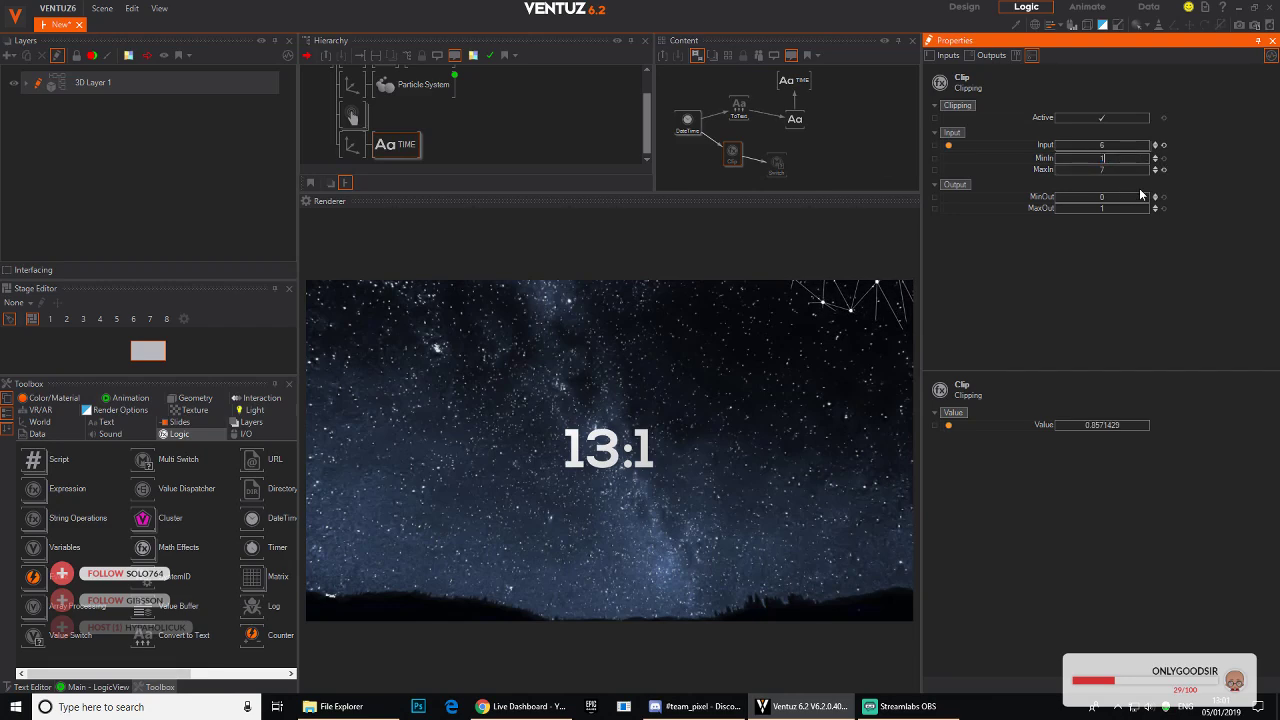
pyautogui.press('Return')
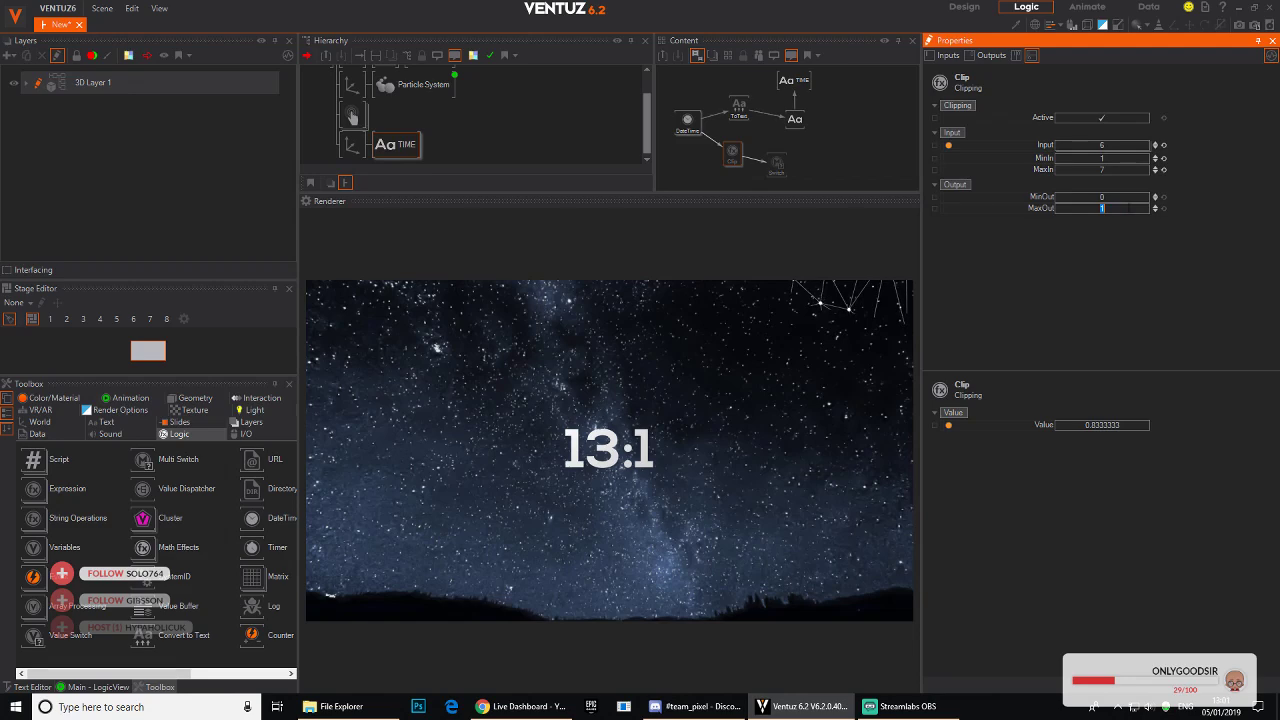
pyautogui.click(780, 165)
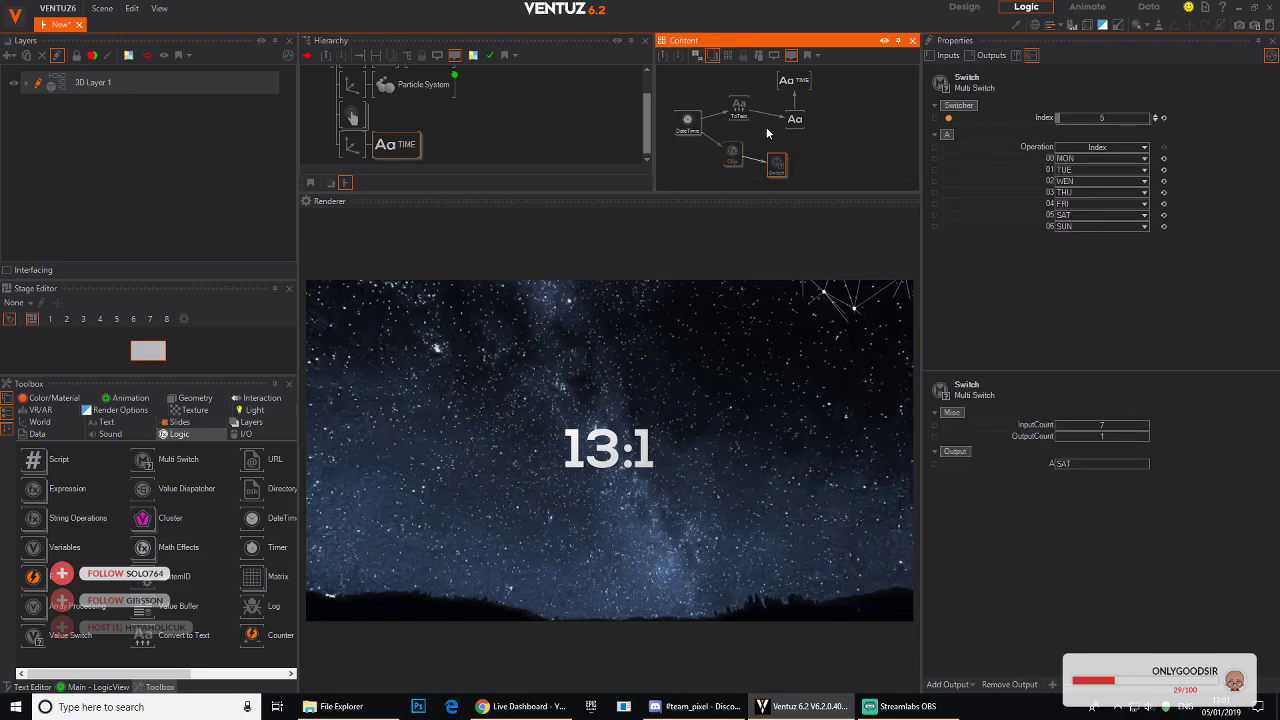
# Step: Add a new Axis in the Hierarchy below the branch holding the TIME text
pyautogui.click(471, 136)
pyautogui.write('ax')
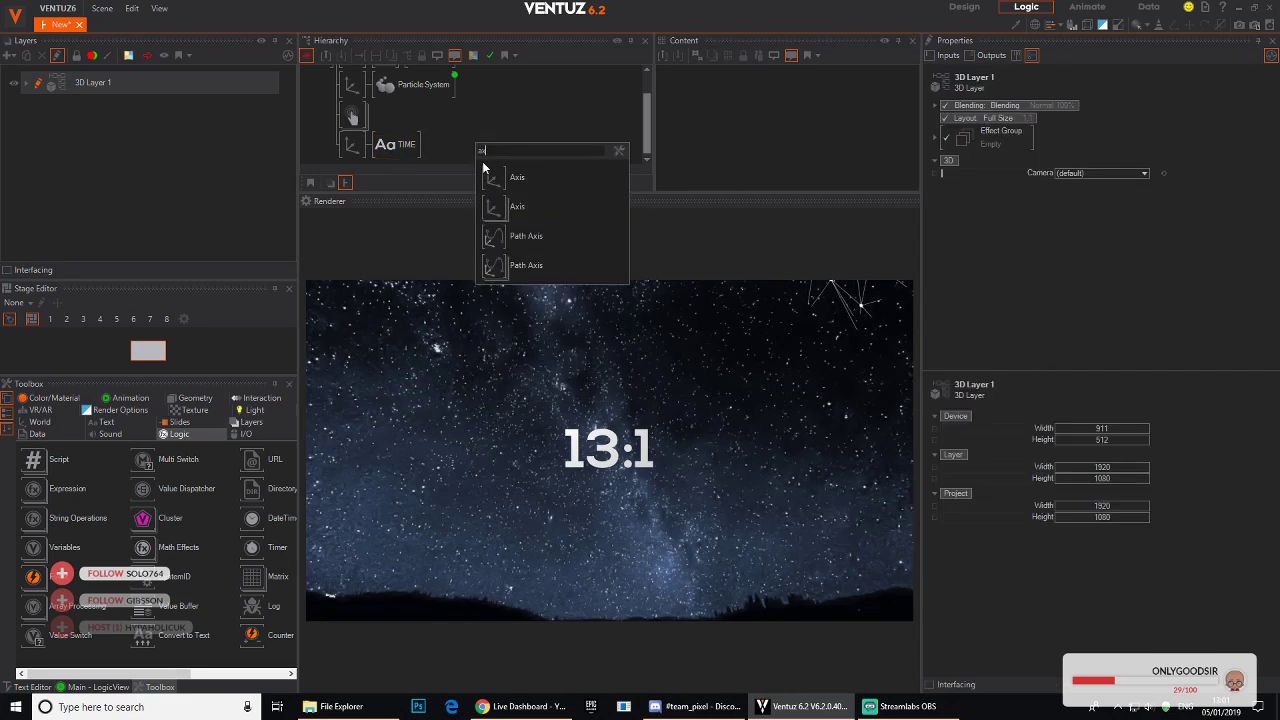
pyautogui.moveTo(494, 176); pyautogui.dragTo(350, 154)
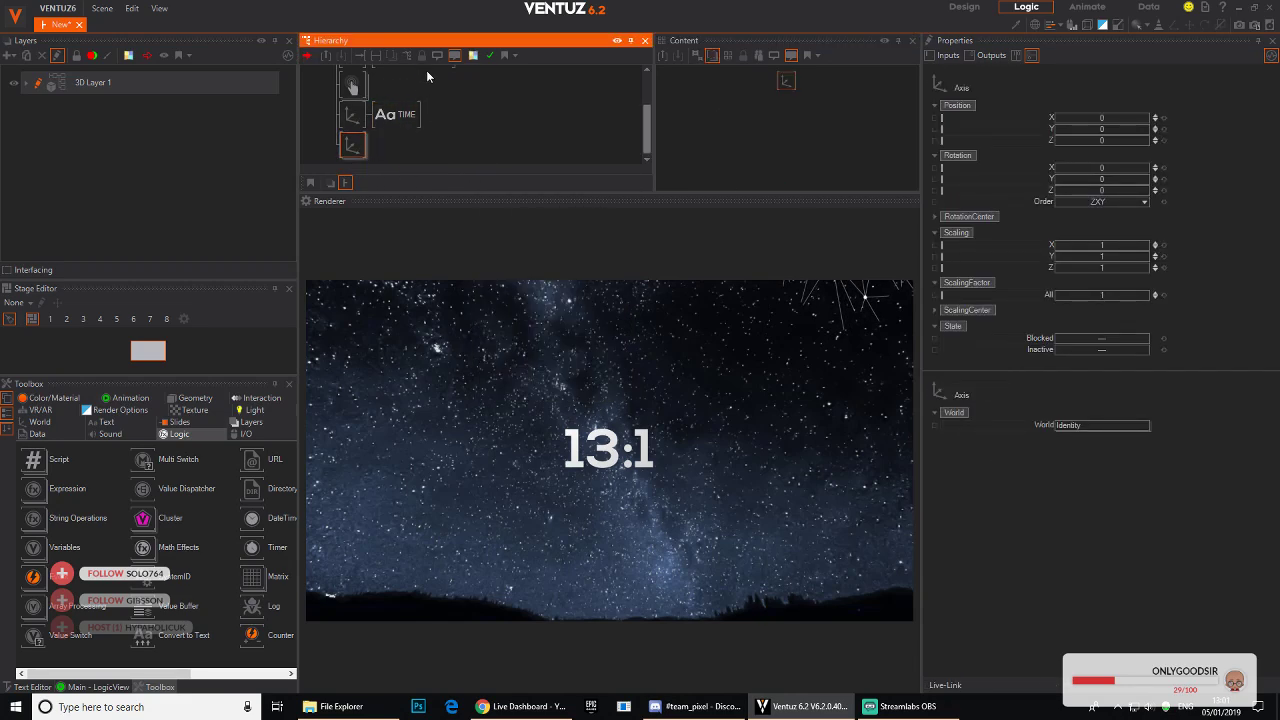
# Step: Inspect the bindings feeding the TIME text and delete the Convert to Text node between DateTime and the Block Text
pyautogui.click(406, 114)
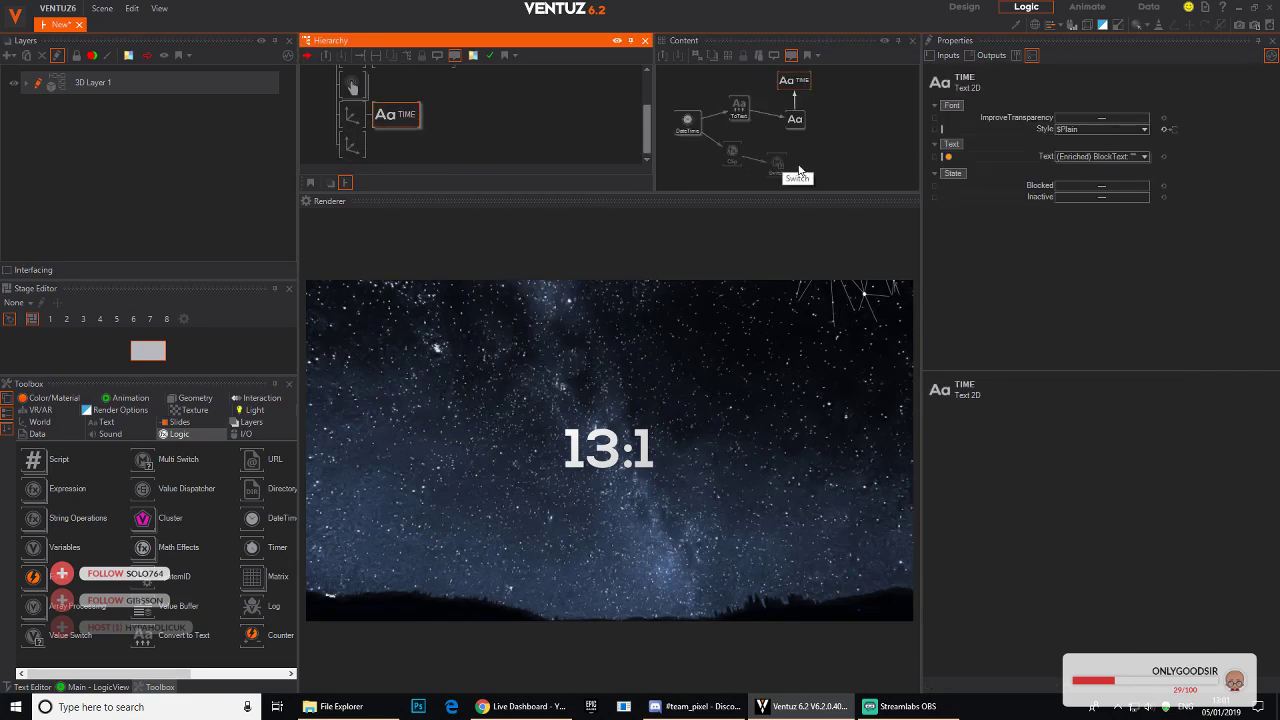
pyautogui.click(715, 122)
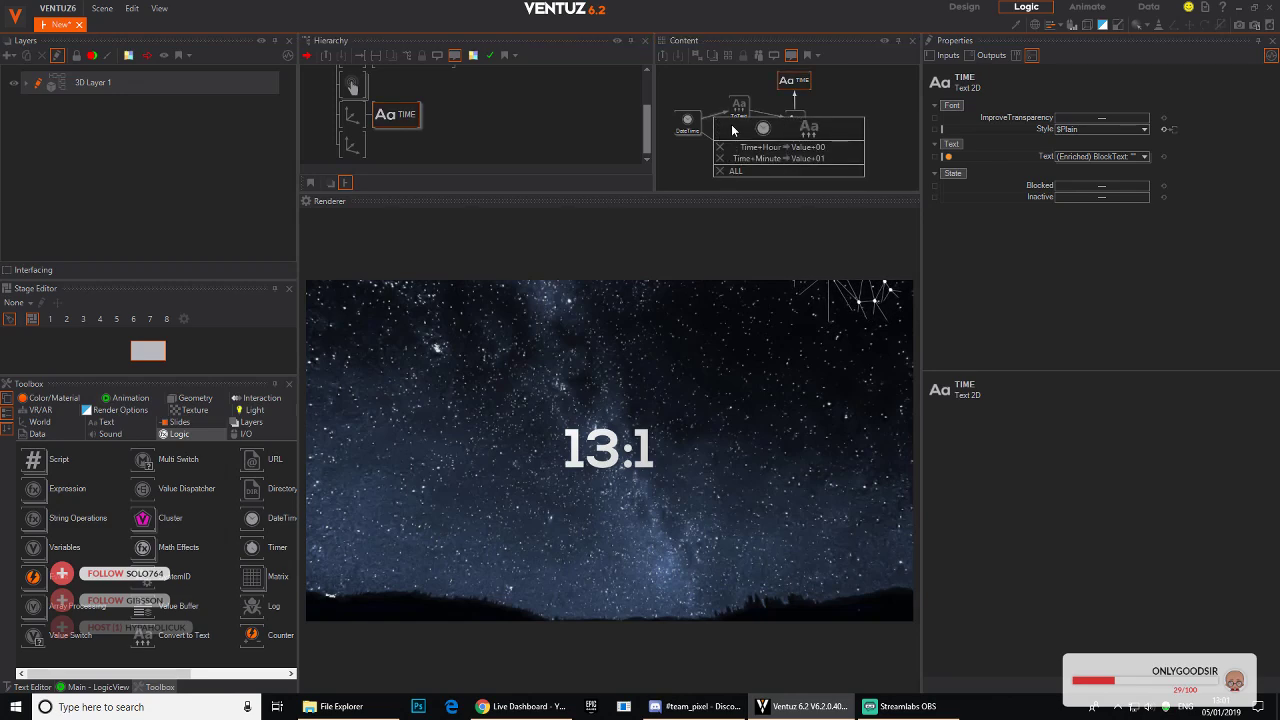
pyautogui.click(739, 108)
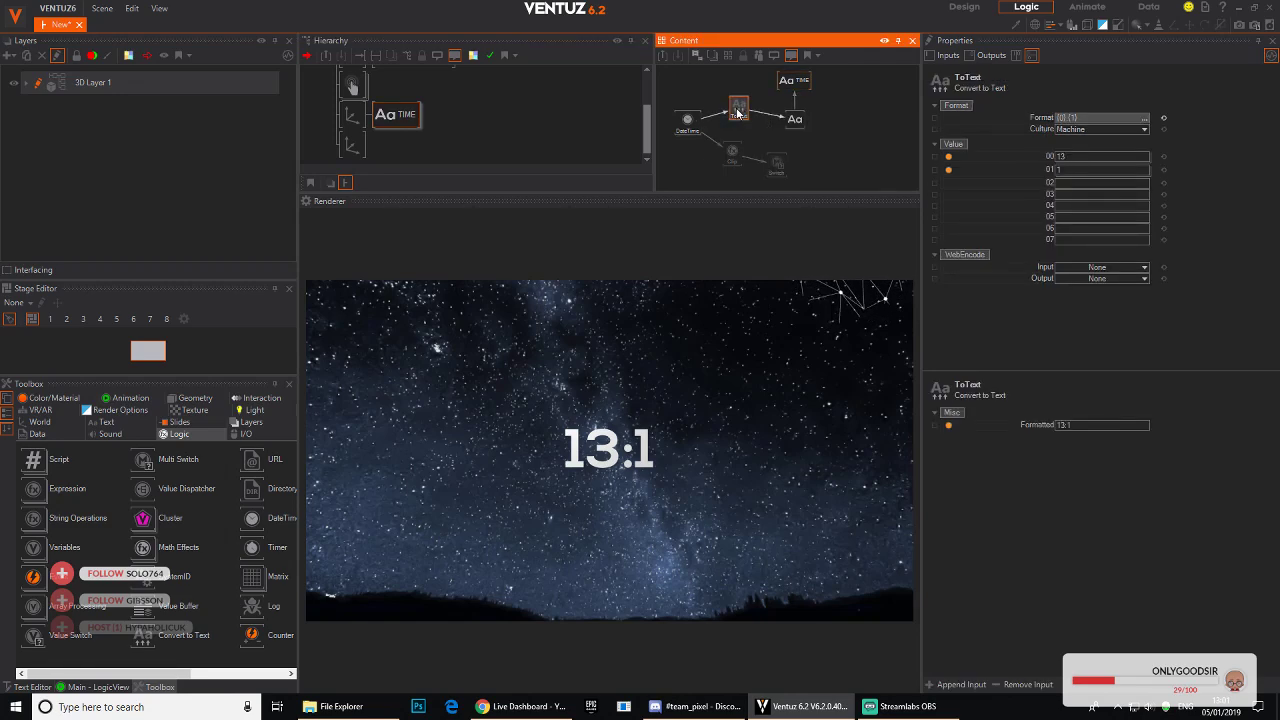
pyautogui.press('Delete')
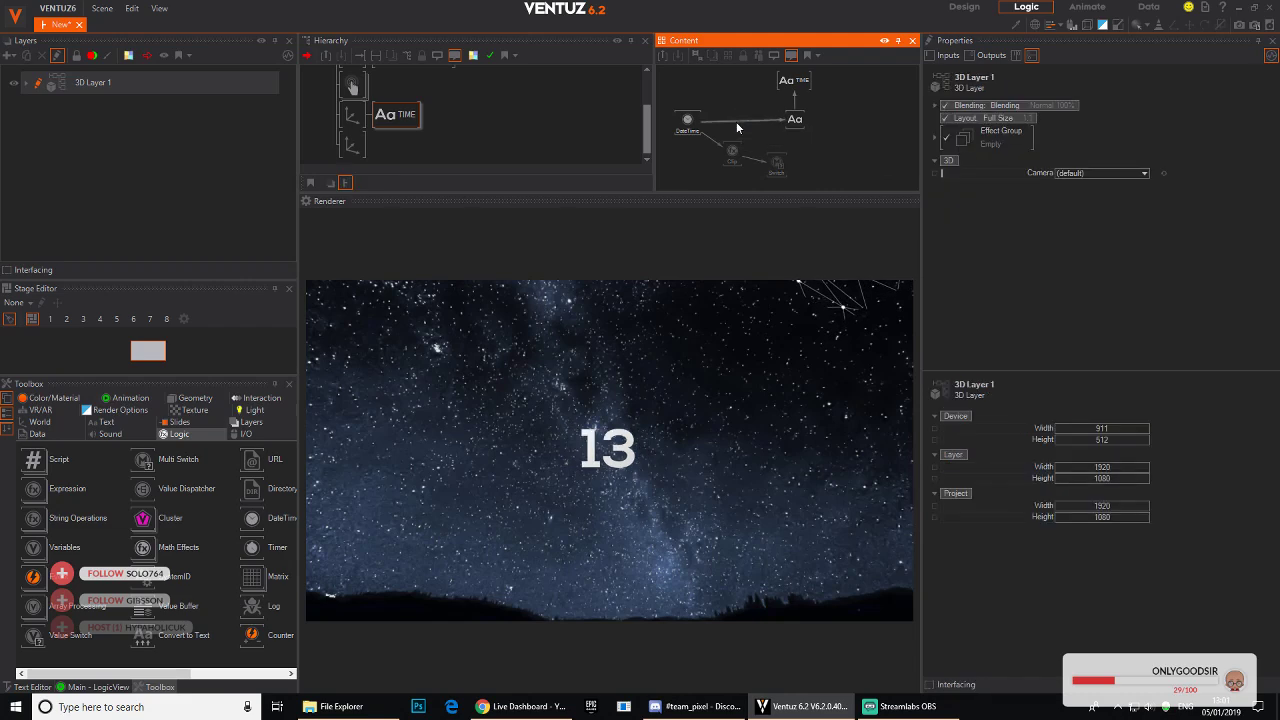
# Step: Bind the Block Text's Text property directly to the DateTime node's full DateTime output
pyautogui.click(794, 119)
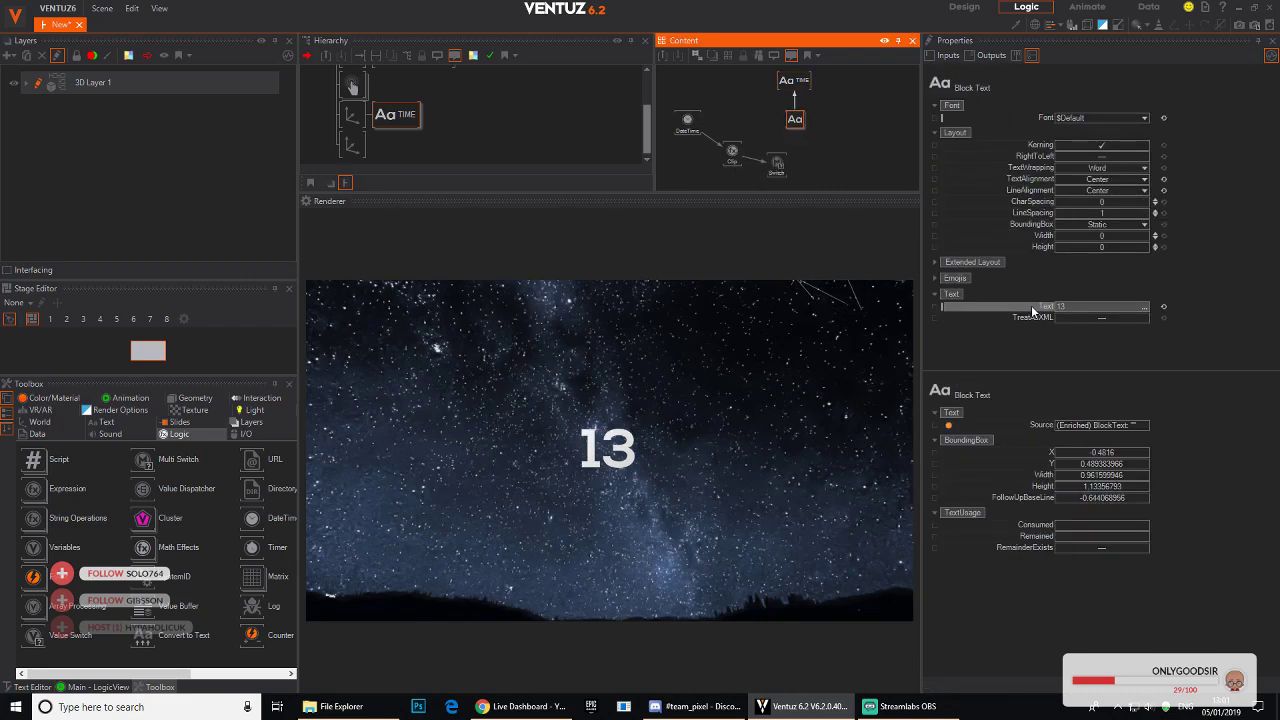
pyautogui.moveTo(1033, 311); pyautogui.dragTo(733, 166)
pyautogui.moveTo(686, 124); pyautogui.dragTo(684, 123)
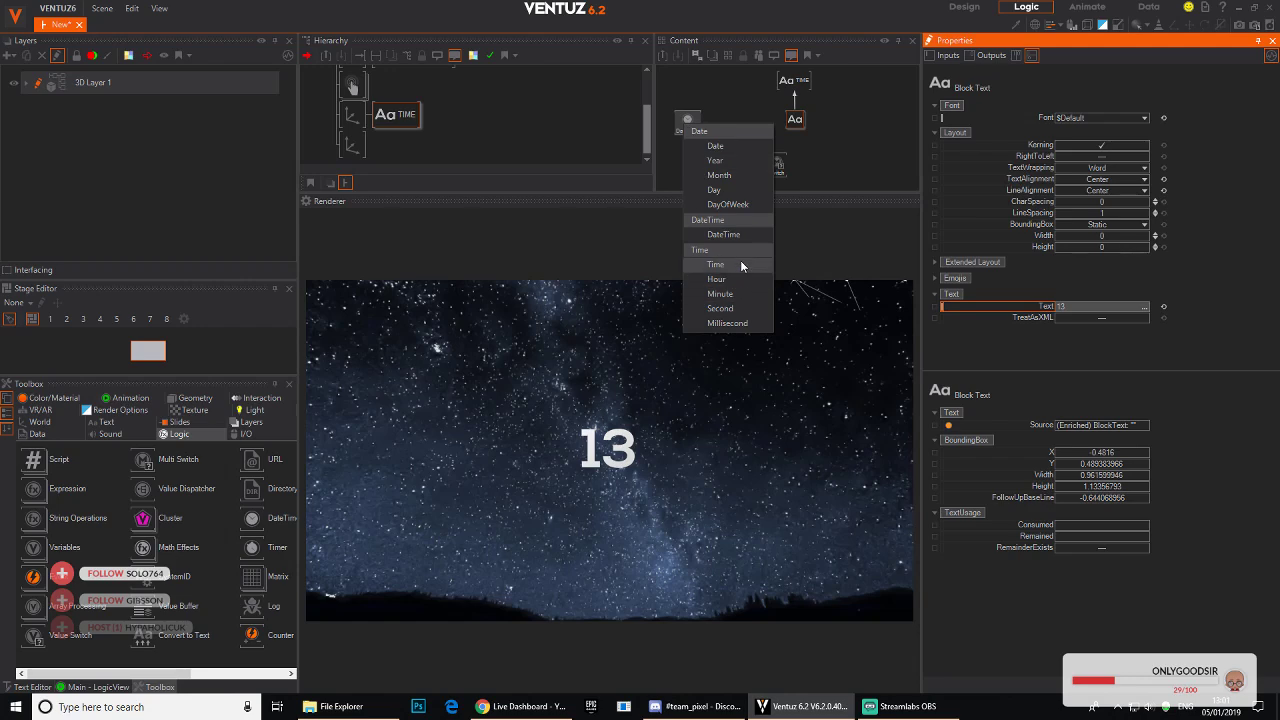
pyautogui.click(734, 231)
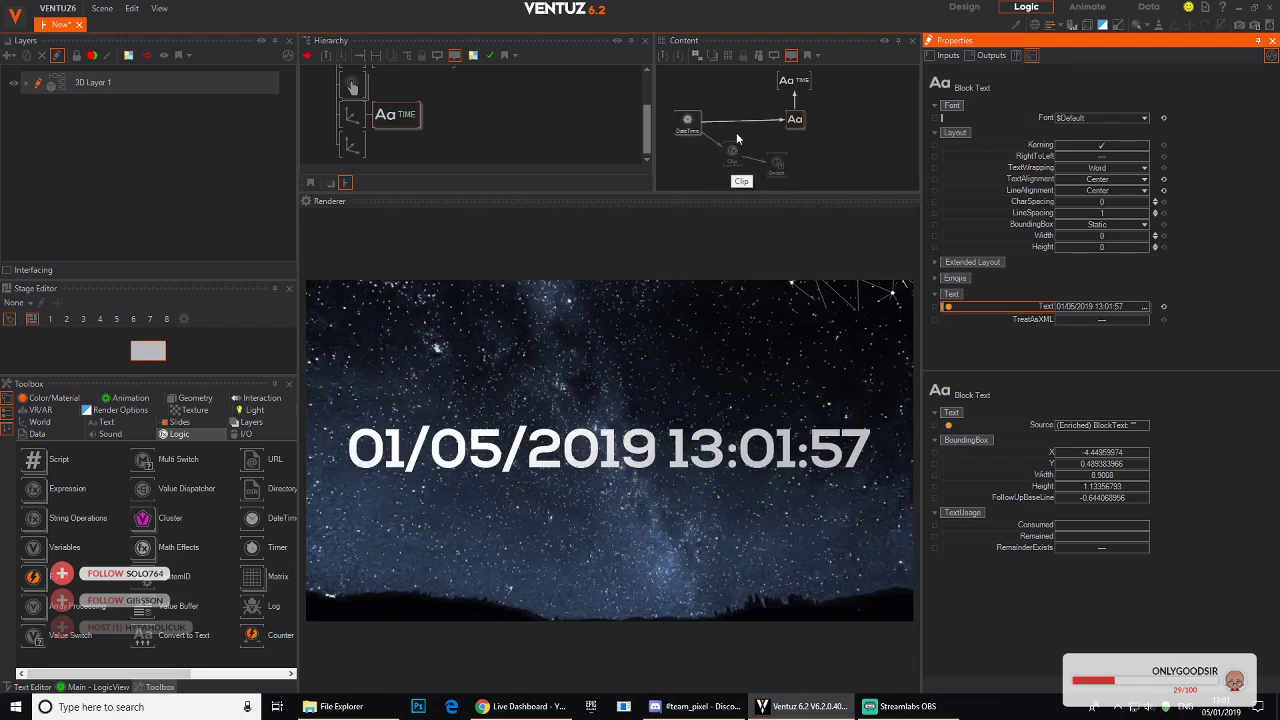
# Step: Remove the DateTime binding from the Block Text and bind its Text to the DateTime node's Time output instead
pyautogui.click(751, 122)
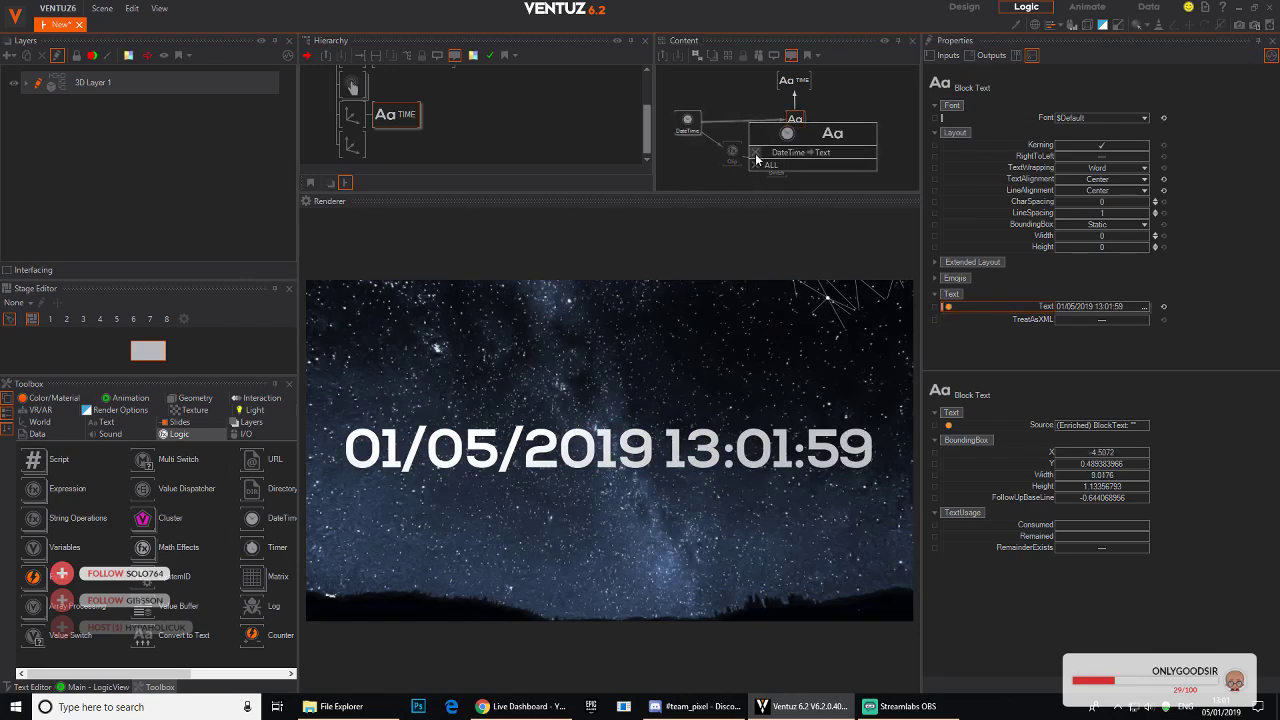
pyautogui.click(755, 153)
pyautogui.click(788, 124)
pyautogui.moveTo(1040, 306); pyautogui.dragTo(689, 121)
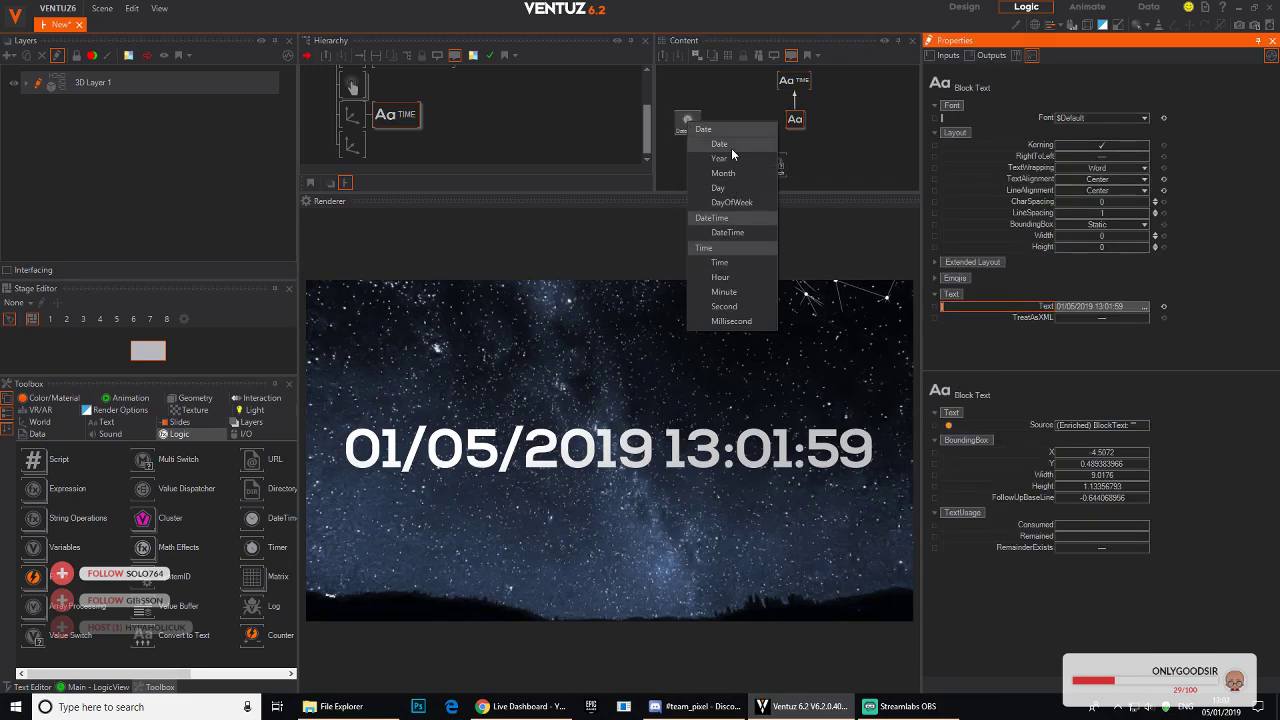
pyautogui.click(720, 263)
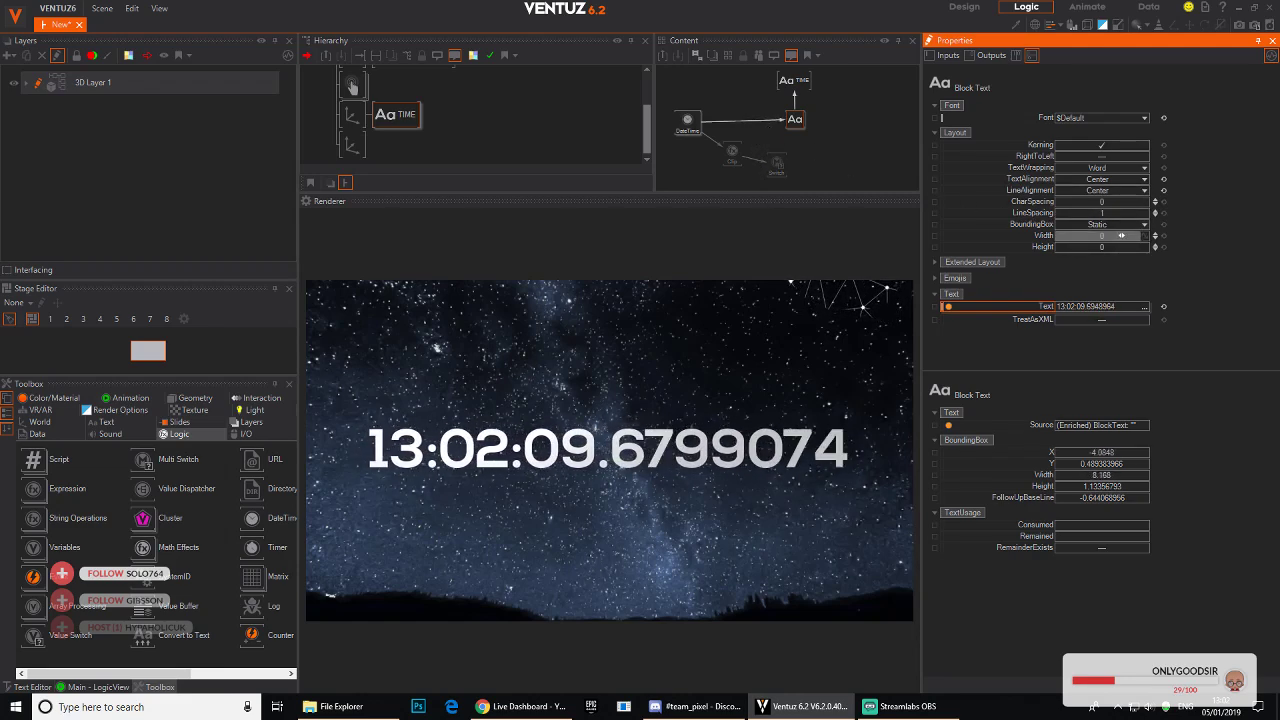
# Step: Set the clock Block Text's bounding box to Width 2.5 and Height 1.7, and lower its Axis along Y towards the scene's centre
pyautogui.moveTo(1121, 235)
pyautogui.mouseDown()
pyautogui.moveTo(1147, 236)
pyautogui.moveTo(1109, 251)
pyautogui.mouseUp()
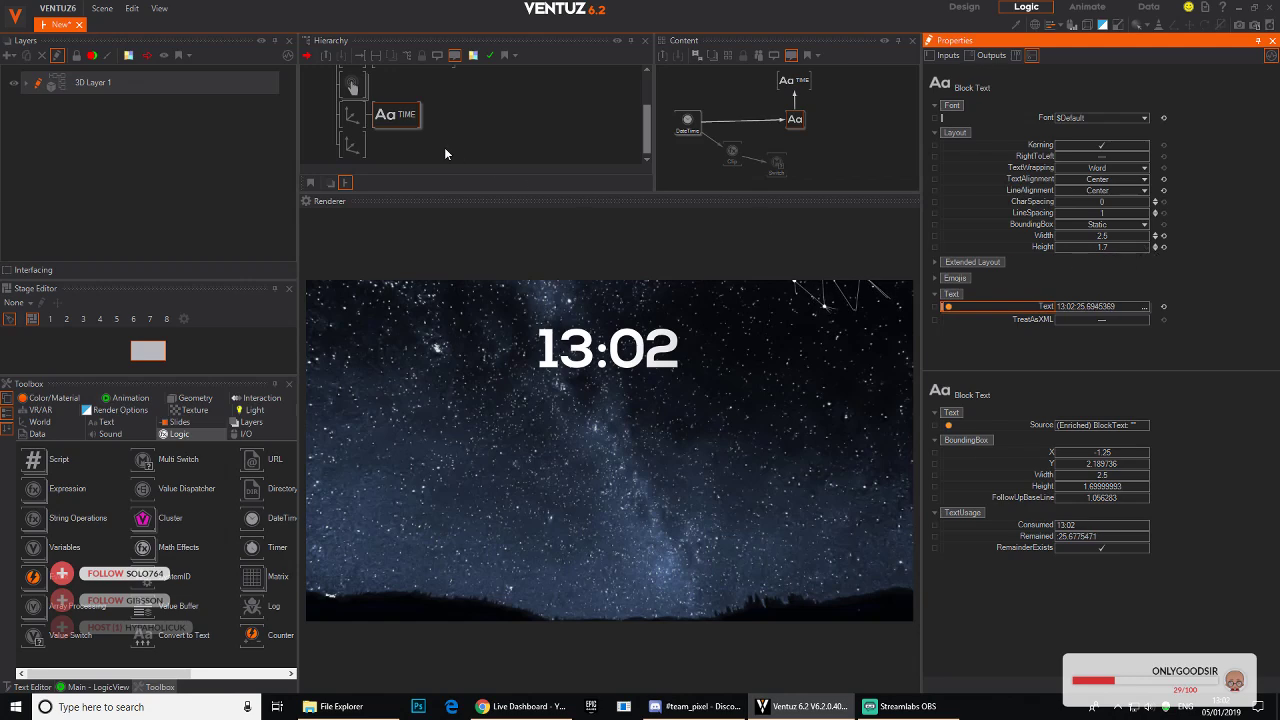
pyautogui.click(357, 124)
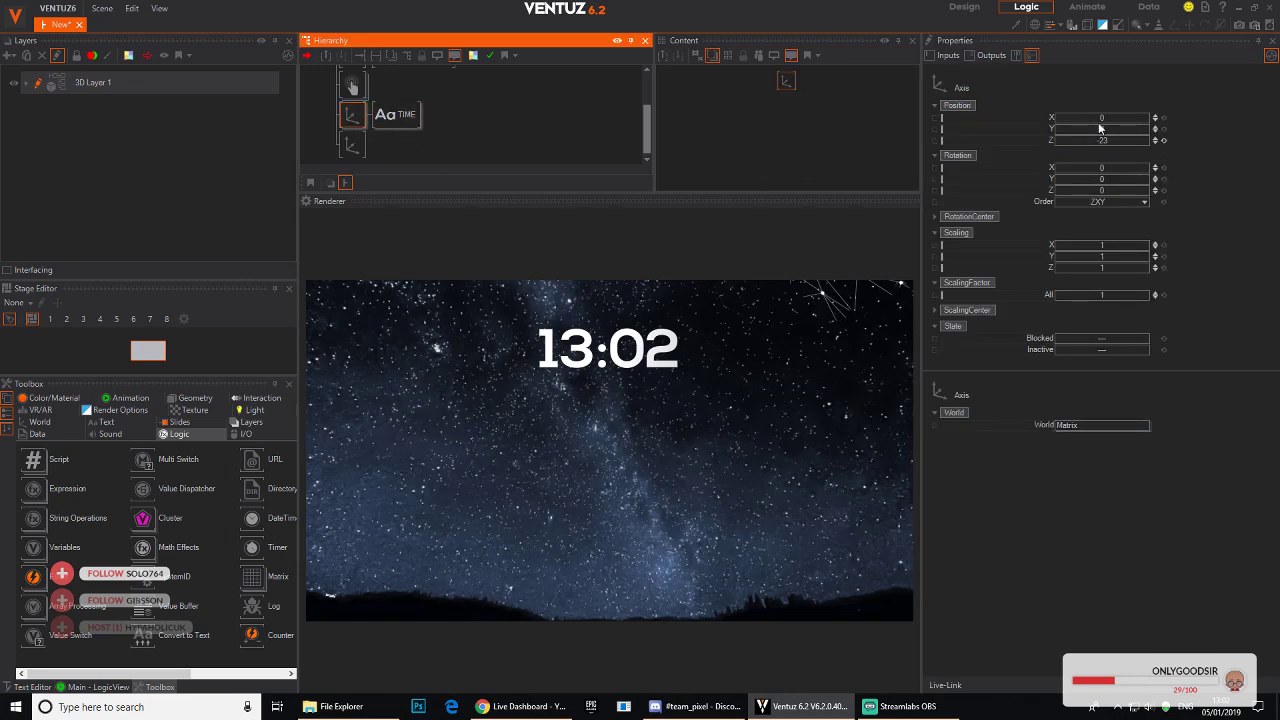
pyautogui.moveTo(1094, 128); pyautogui.dragTo(1094, 128)
# Step: Check the Switch's weekday output and add a Text 2D node with a Block Text to the new Axis
pyautogui.click(402, 116)
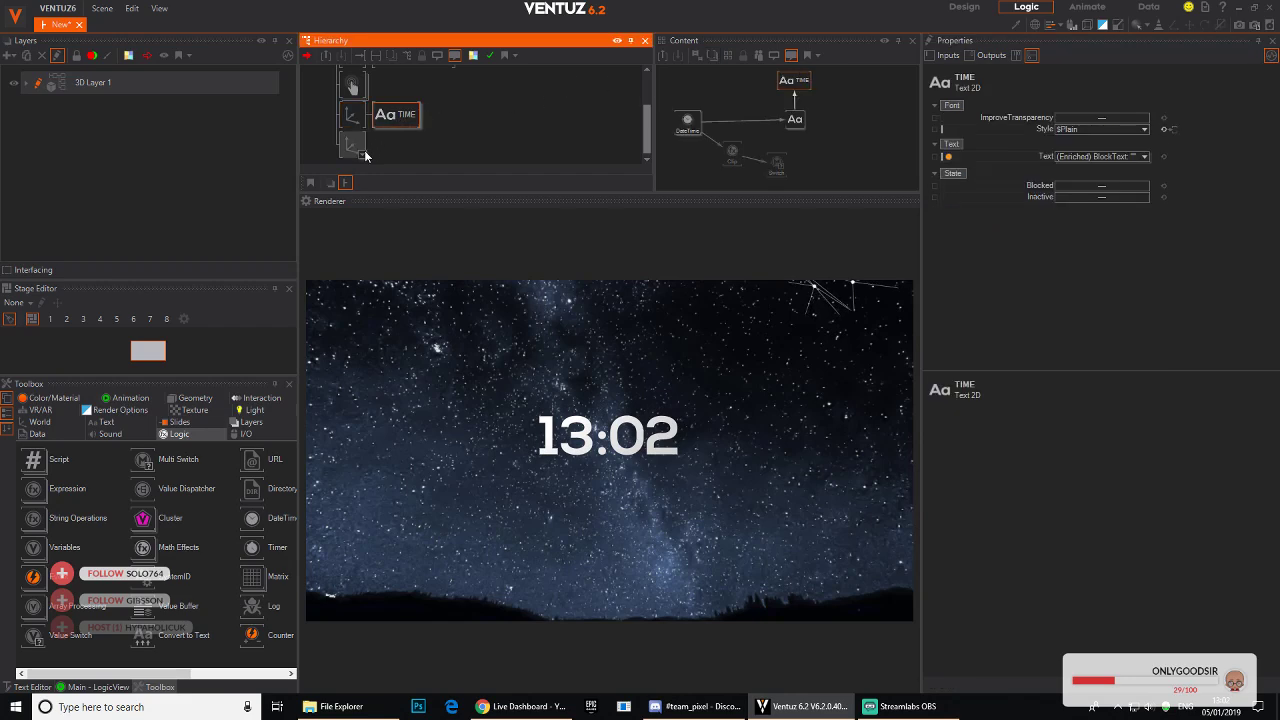
pyautogui.click(820, 166)
pyautogui.click(777, 164)
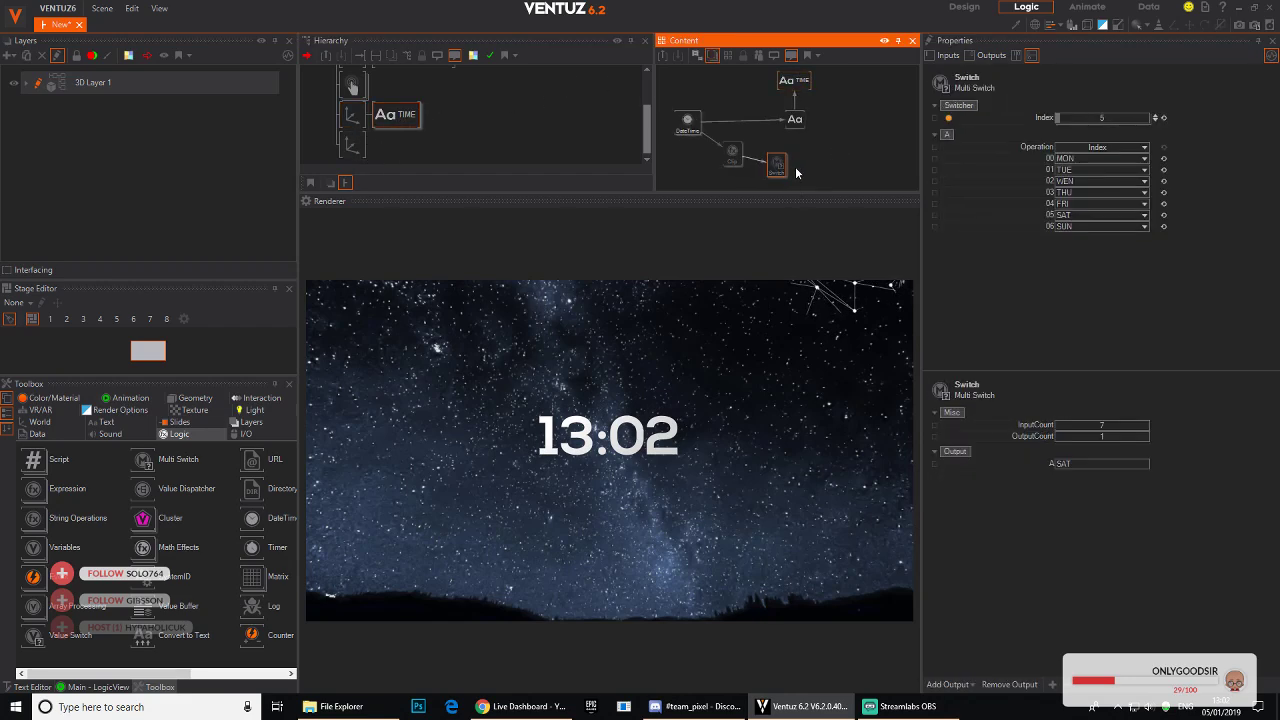
pyautogui.click(392, 156)
pyautogui.write('te')
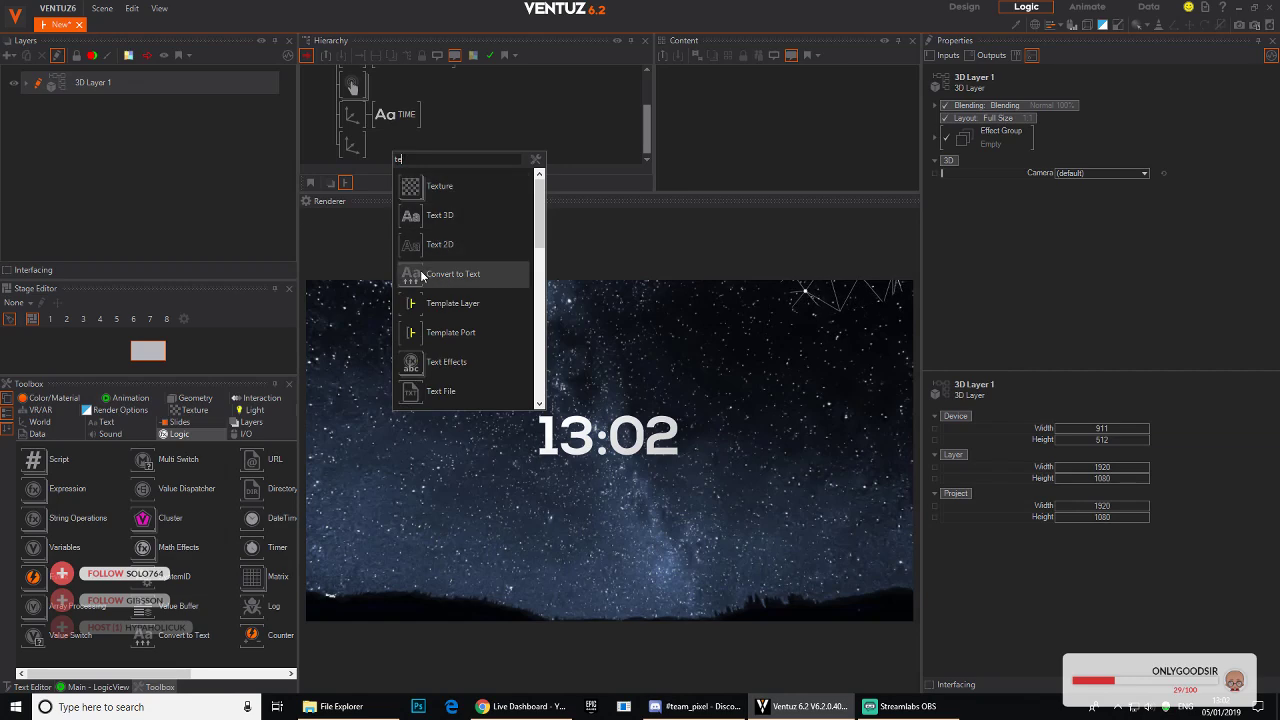
pyautogui.moveTo(407, 254); pyautogui.dragTo(367, 147)
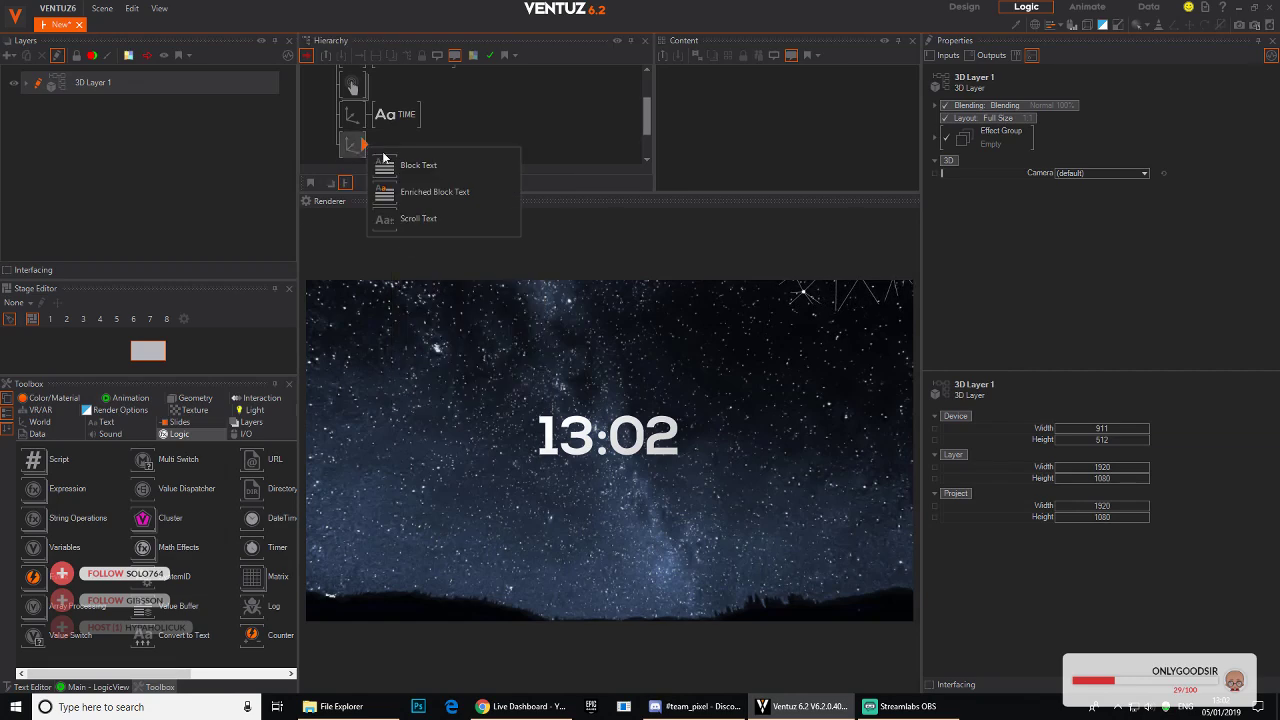
pyautogui.click(418, 165)
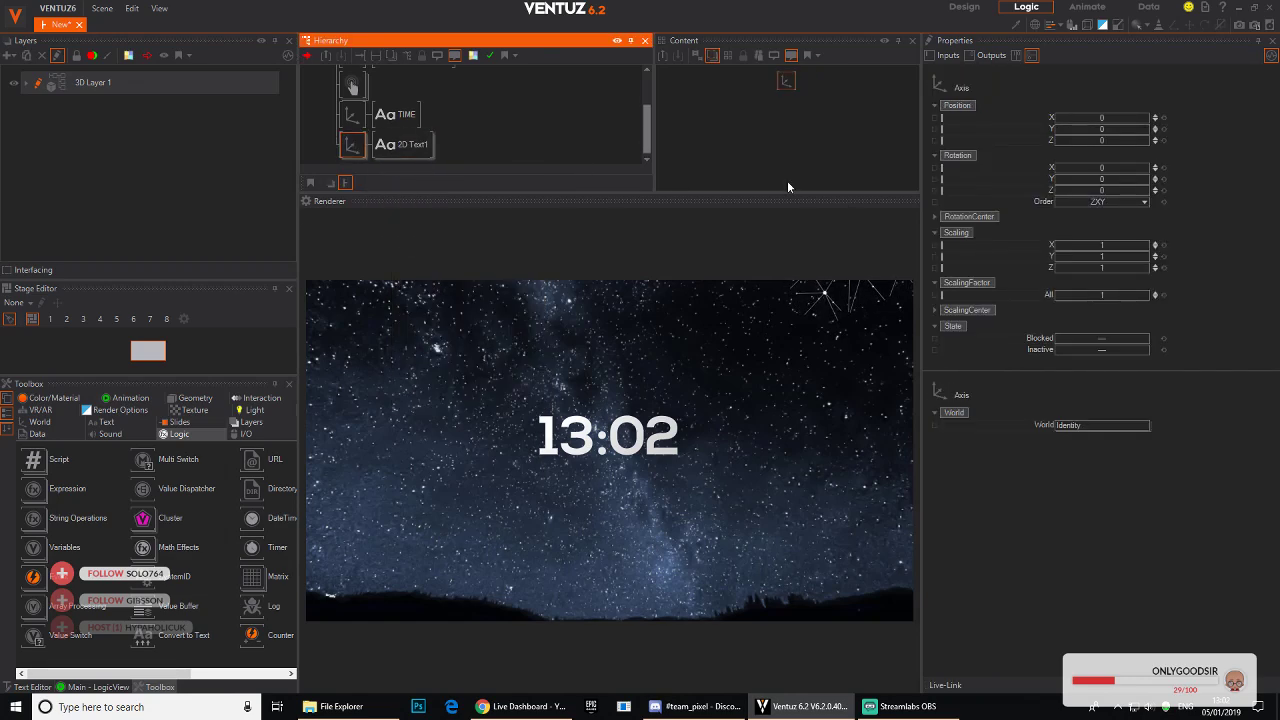
# Step: Move the new text's Axis along Y and Z so the placeholder text sits small beneath the clock
pyautogui.moveTo(1110, 130); pyautogui.dragTo(1078, 141)
pyautogui.click(354, 145)
pyautogui.click(402, 144)
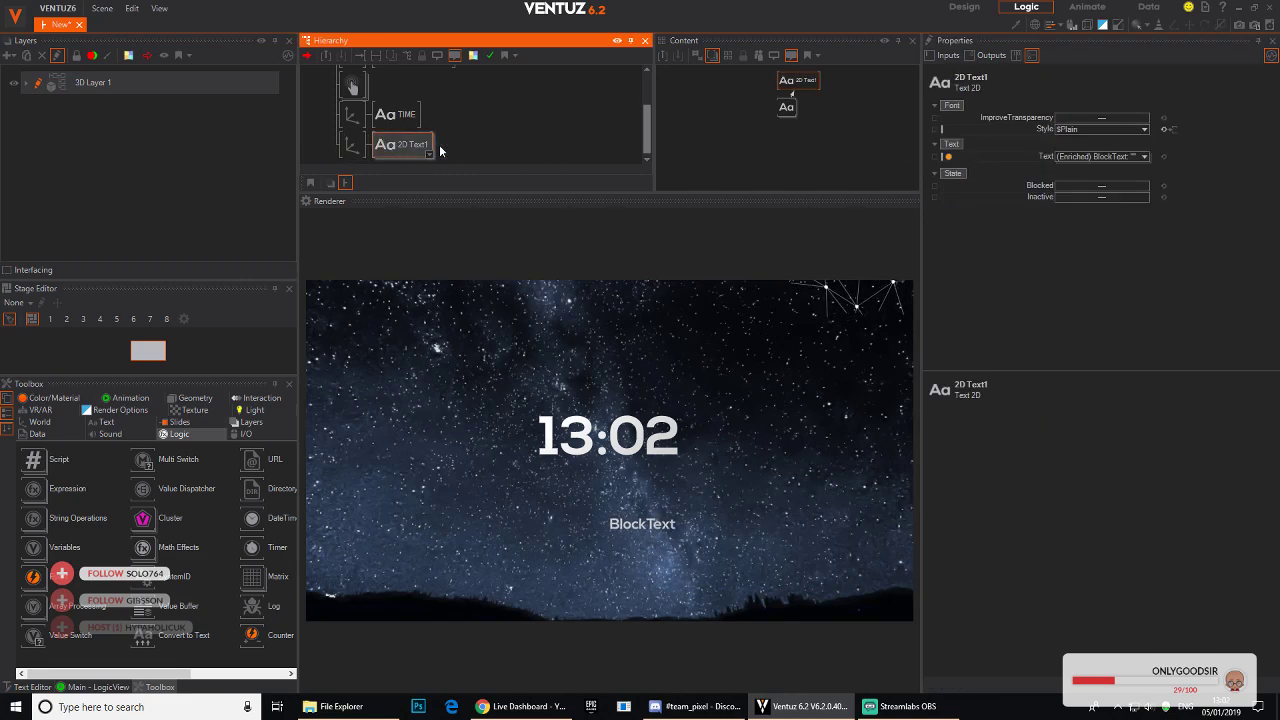
# Step: Set the clock Block Text's Monospace to DigitsOnly and CharSpacing to 1.334, and raise its Axis along Y back above the weekday text
pyautogui.click(396, 114)
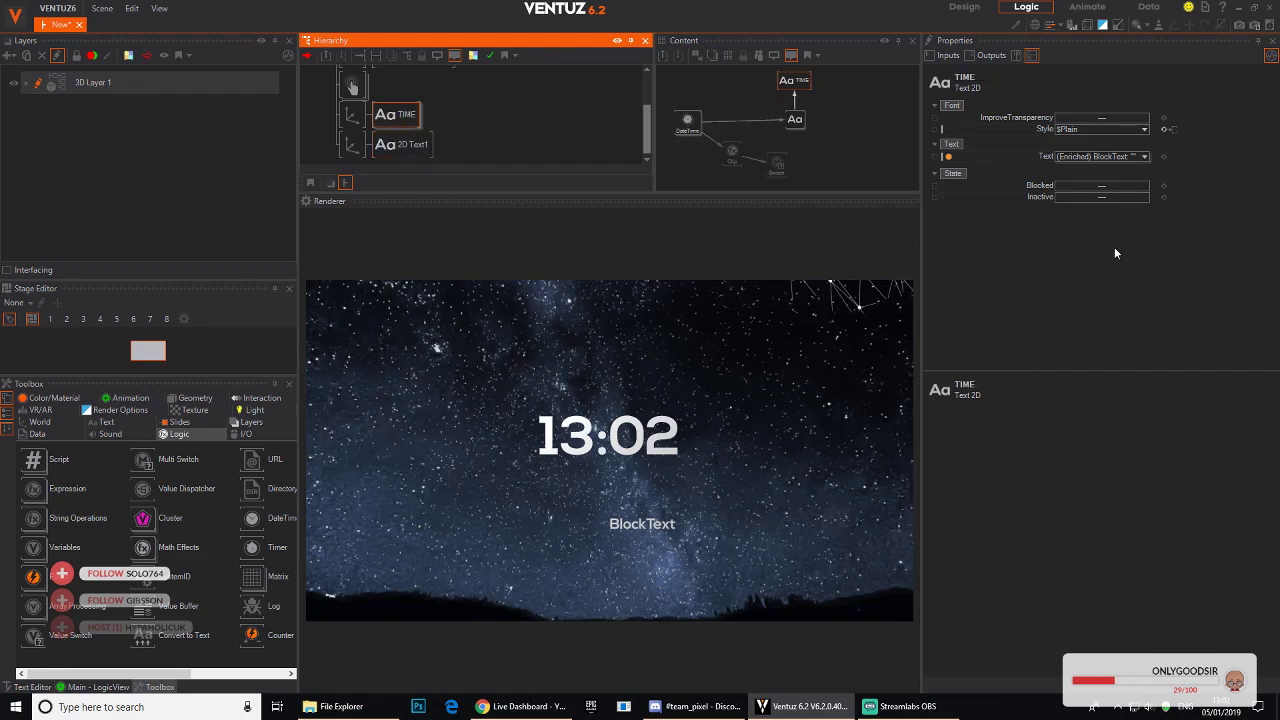
pyautogui.click(795, 119)
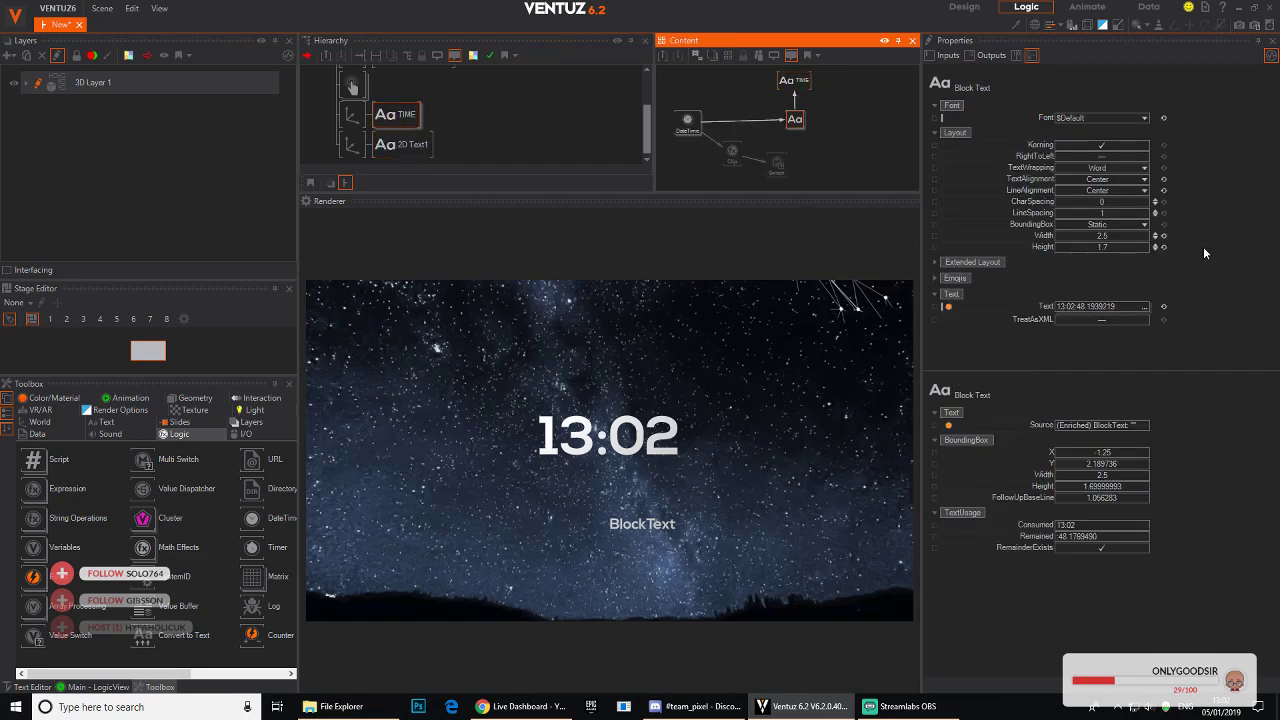
pyautogui.click(937, 261)
pyautogui.click(1142, 274)
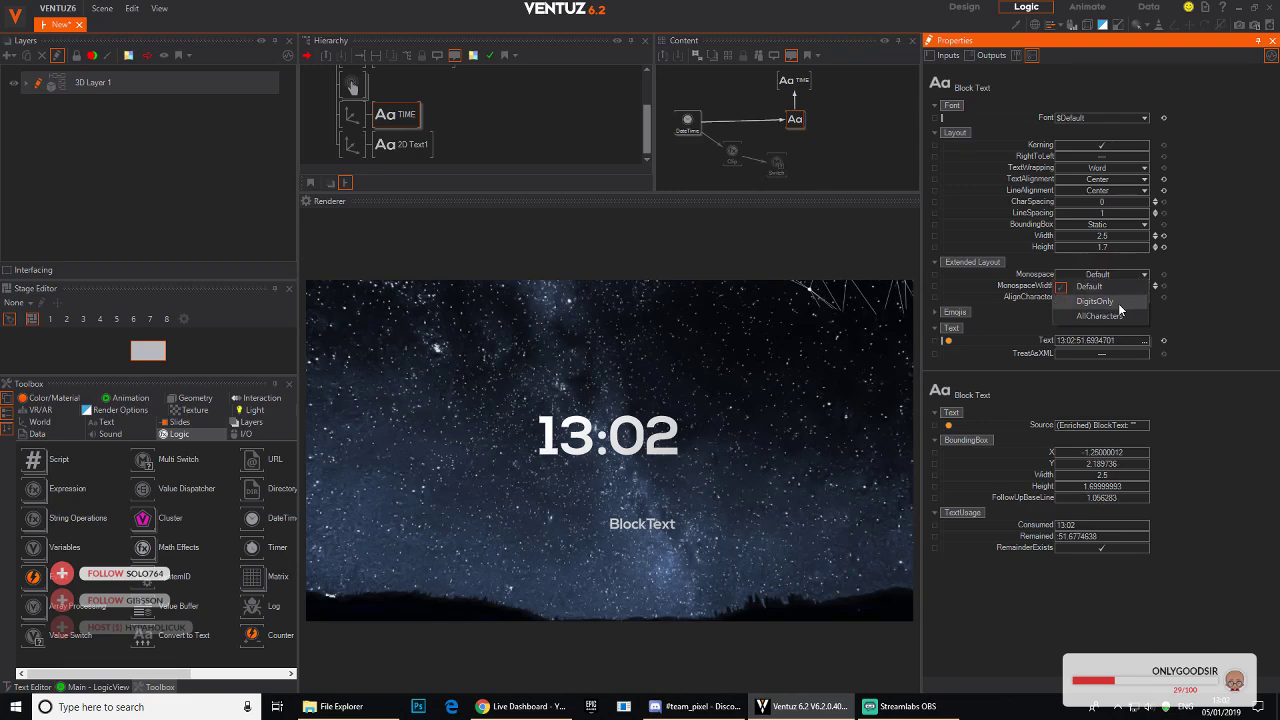
pyautogui.click(1118, 302)
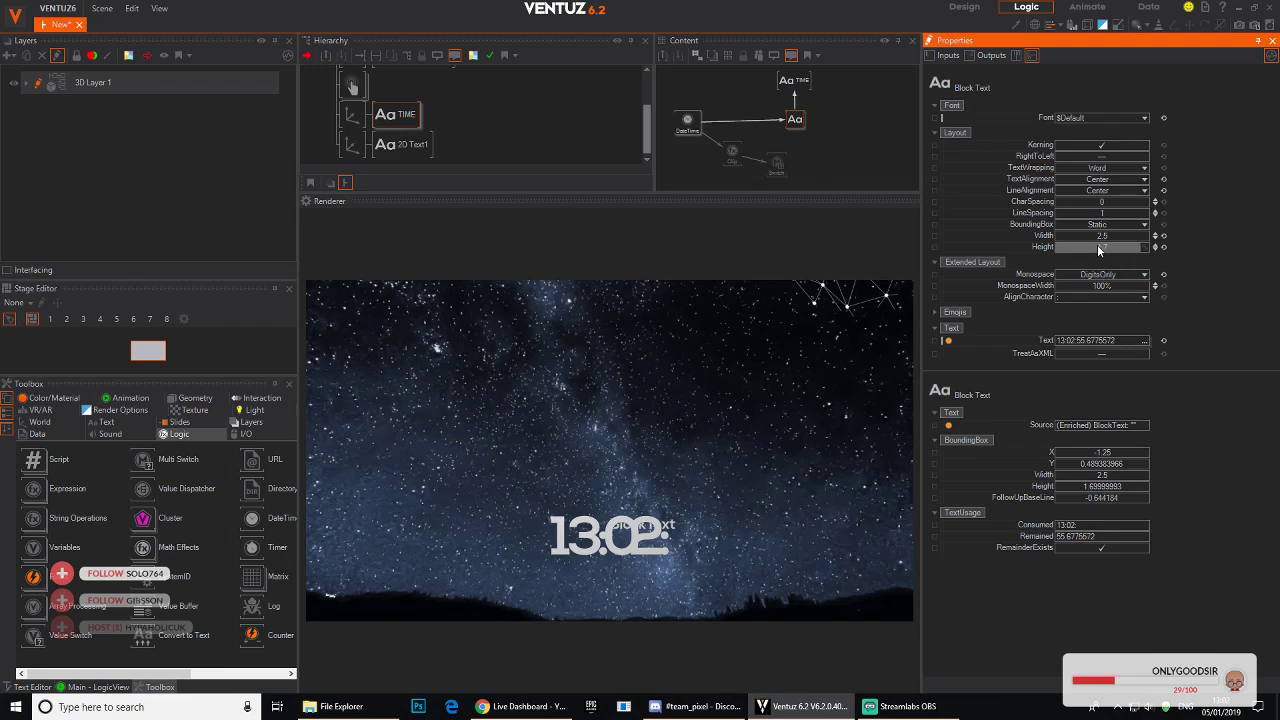
pyautogui.moveTo(1102, 205); pyautogui.dragTo(1130, 205)
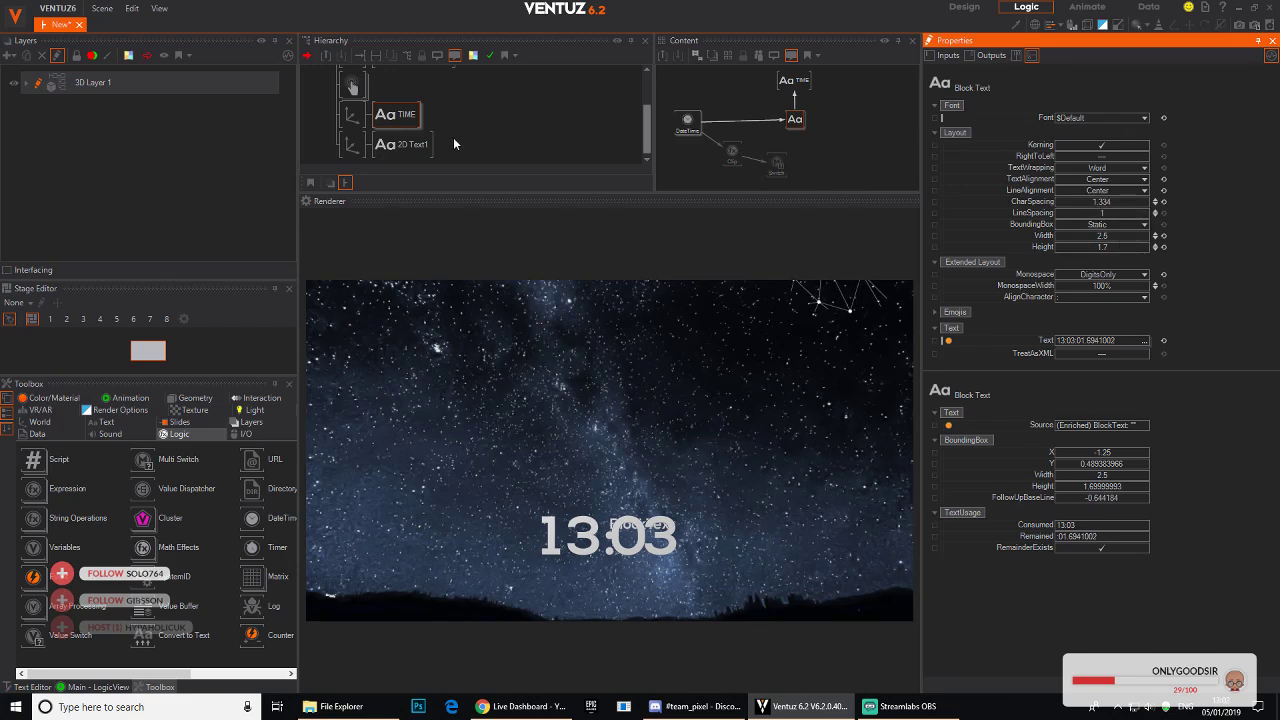
pyautogui.click(352, 114)
pyautogui.moveTo(1108, 129); pyautogui.dragTo(1060, 132)
# Step: Arrange the second text's nodes beside the Switch and bind its Block Text's Text to the Switch's weekday output
pyautogui.click(400, 146)
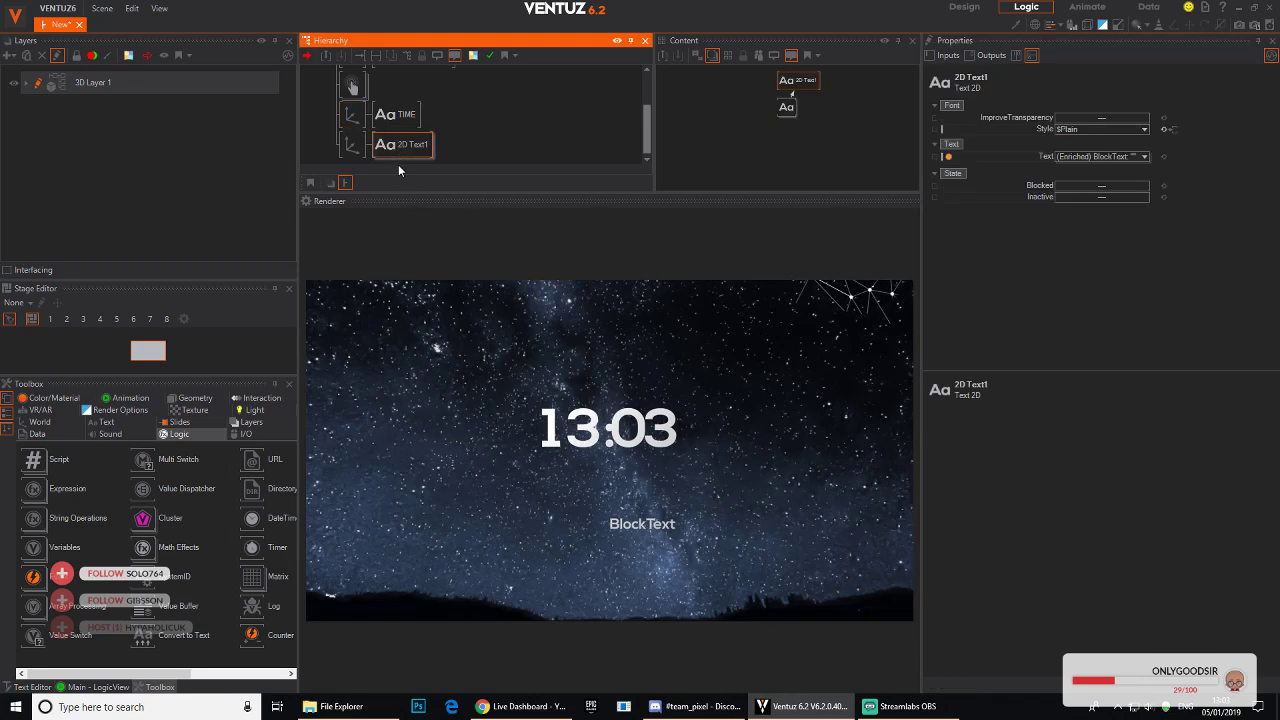
pyautogui.click(782, 109)
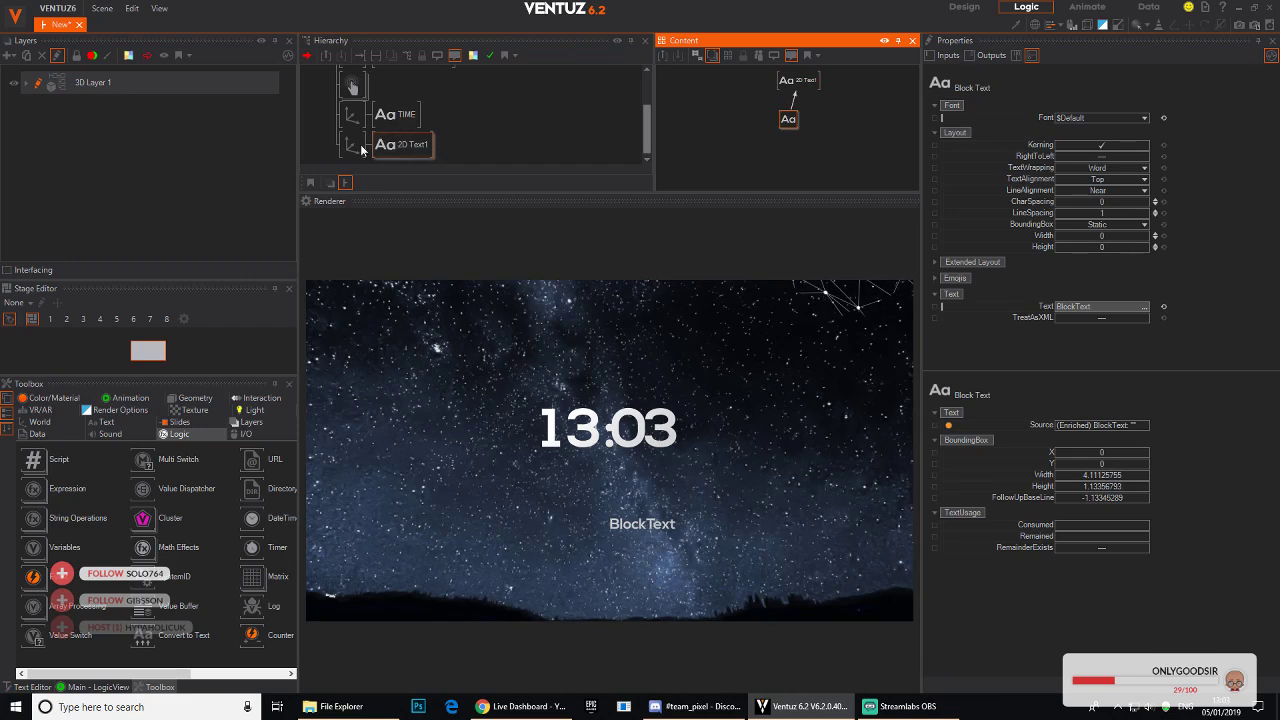
pyautogui.keyDown('ctrl'); pyautogui.click(397, 114); pyautogui.keyUp('ctrl')
pyautogui.click(787, 158)
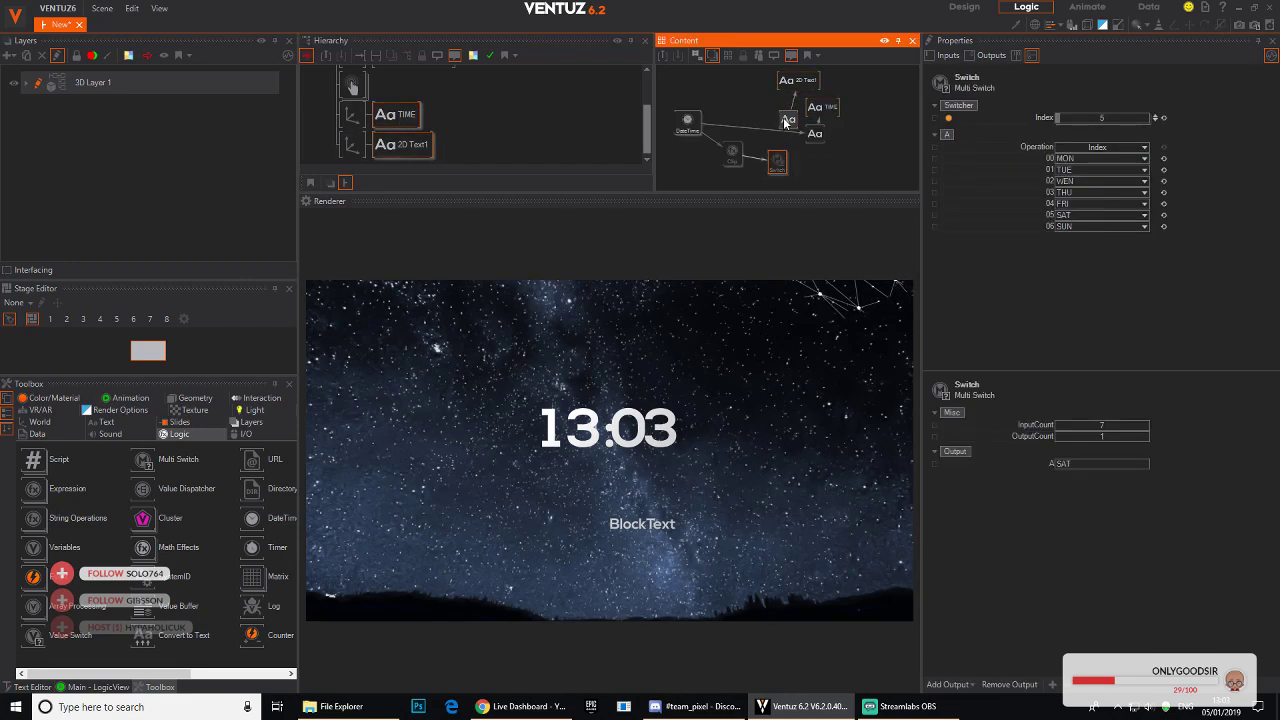
pyautogui.moveTo(788, 121); pyautogui.dragTo(825, 161)
pyautogui.moveTo(807, 83); pyautogui.dragTo(878, 148)
pyautogui.click(819, 162)
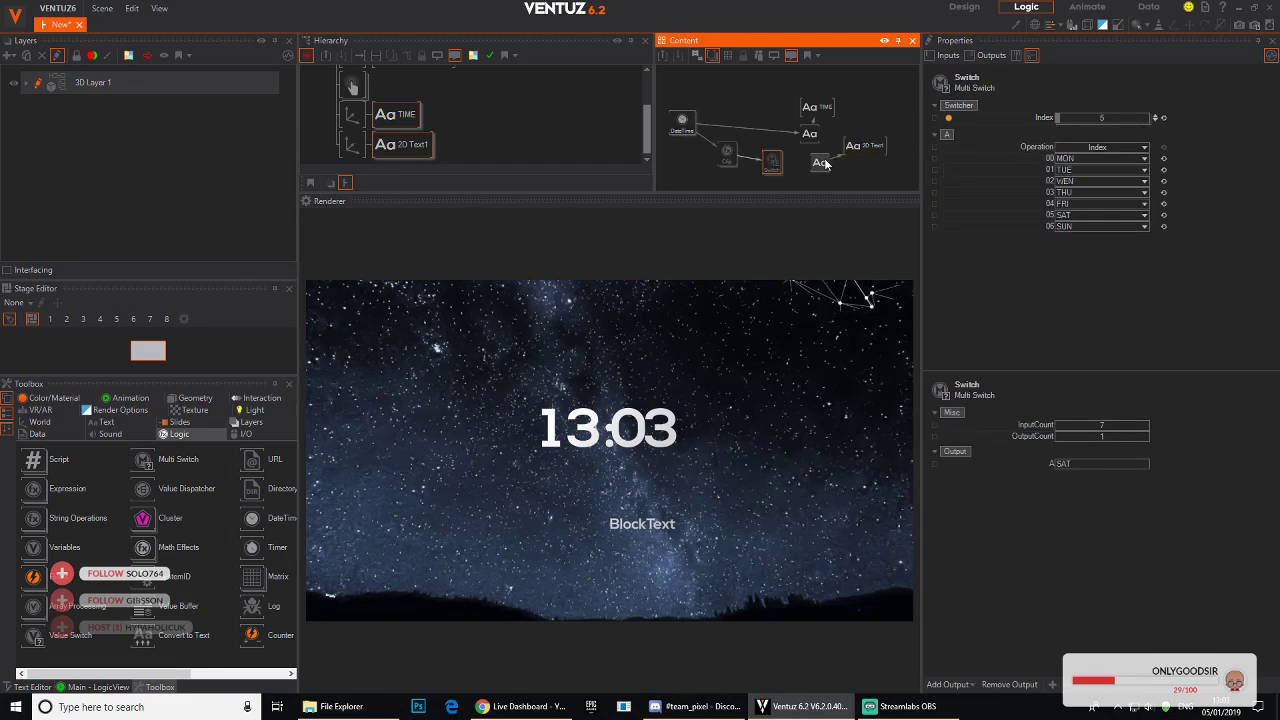
pyautogui.moveTo(1013, 305); pyautogui.dragTo(820, 244)
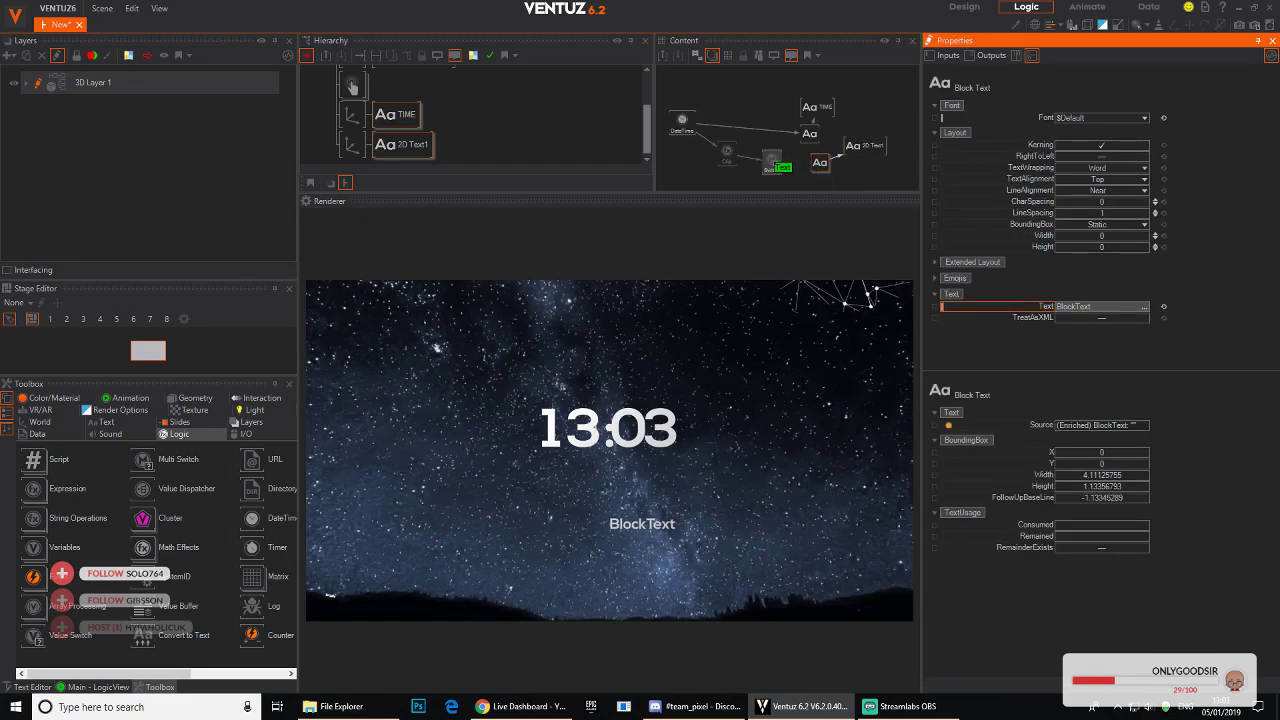
pyautogui.moveTo(778, 165); pyautogui.dragTo(773, 163)
pyautogui.click(804, 227)
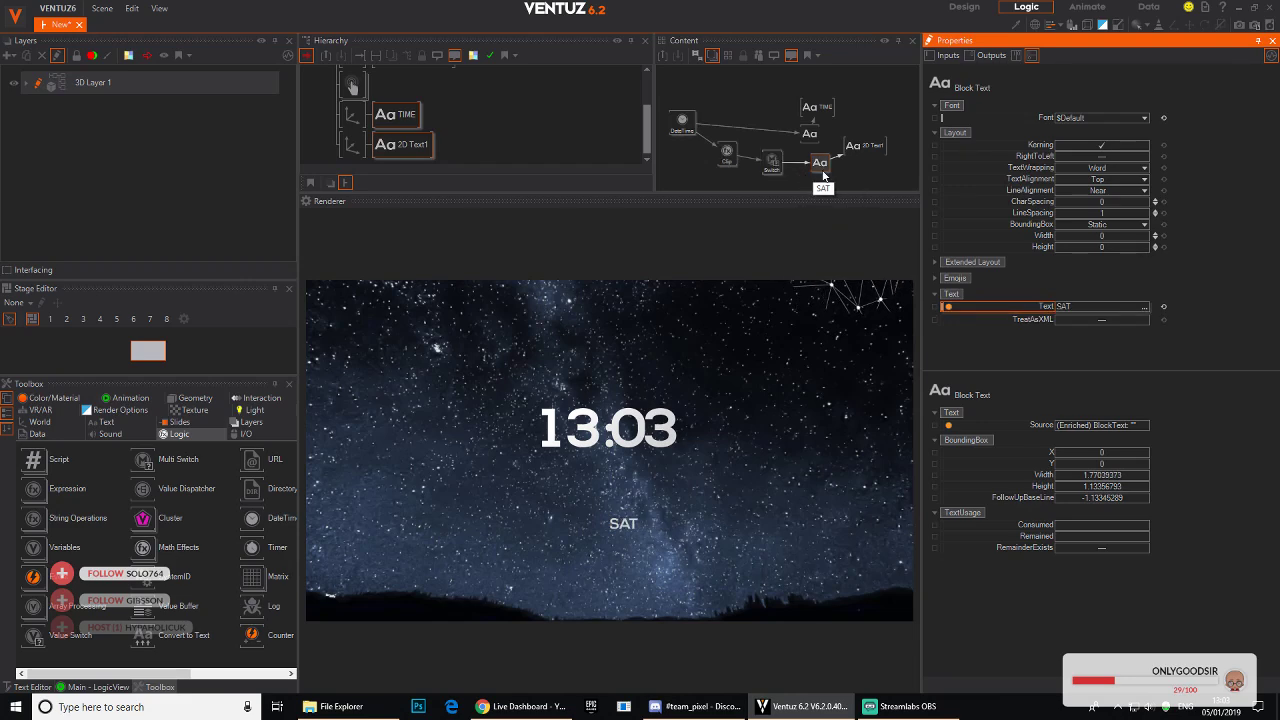
# Step: Set both TextAlignment and LineAlignment of the weekday Block Text to Center
pyautogui.click(1143, 168)
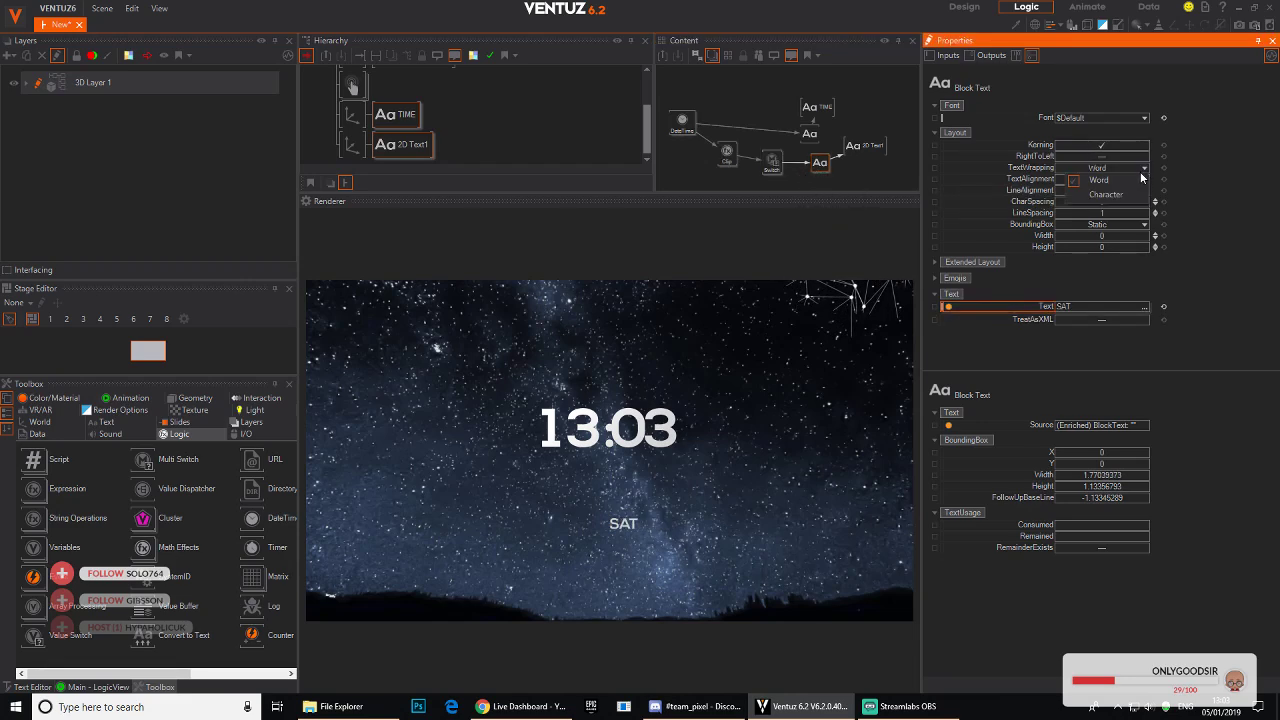
pyautogui.click(1174, 172)
pyautogui.click(1145, 181)
pyautogui.click(1124, 220)
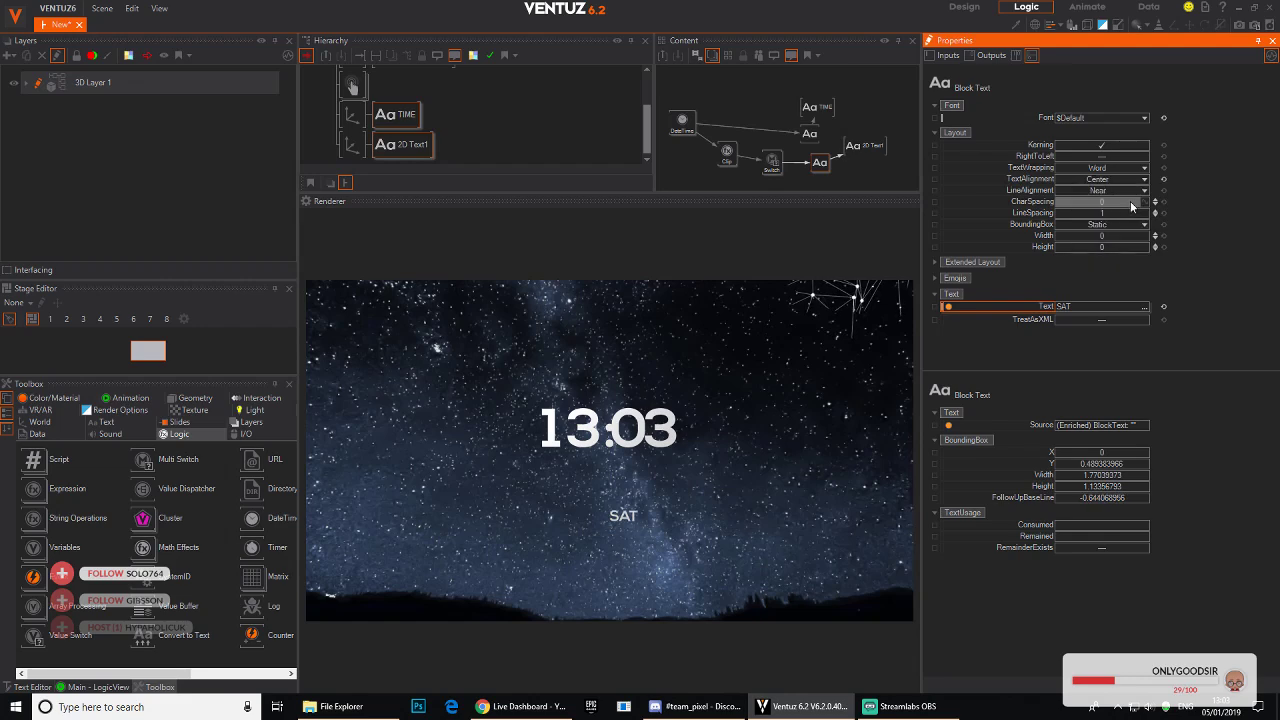
pyautogui.click(1142, 190)
pyautogui.click(1122, 213)
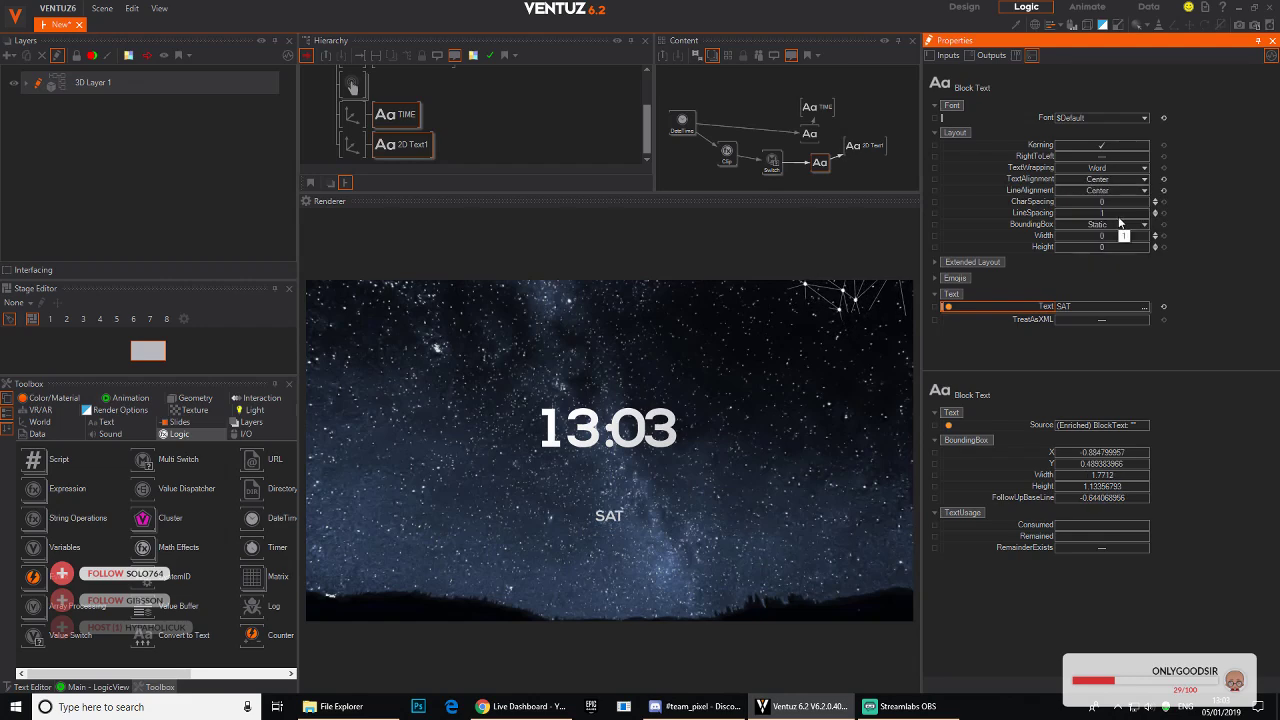
# Step: Rename the weekday's Text 2D node as DAY
pyautogui.click(428, 143)
pyautogui.click(418, 153)
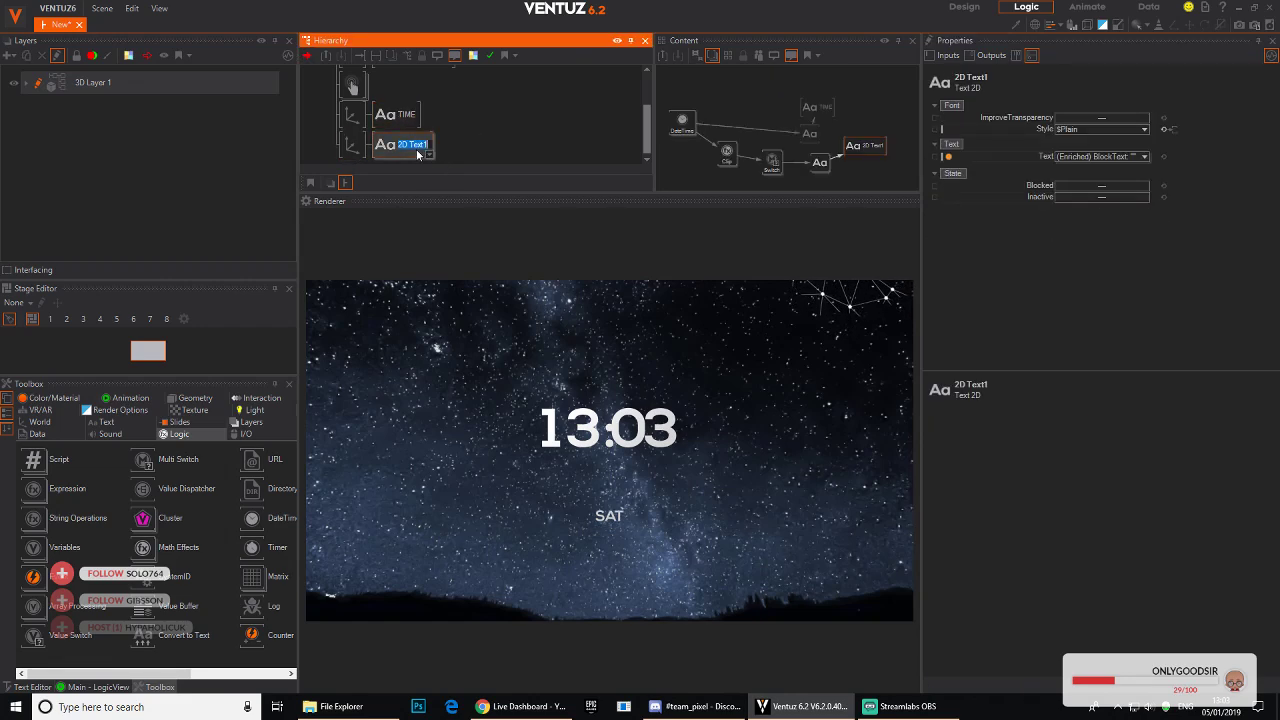
pyautogui.write('DAY')
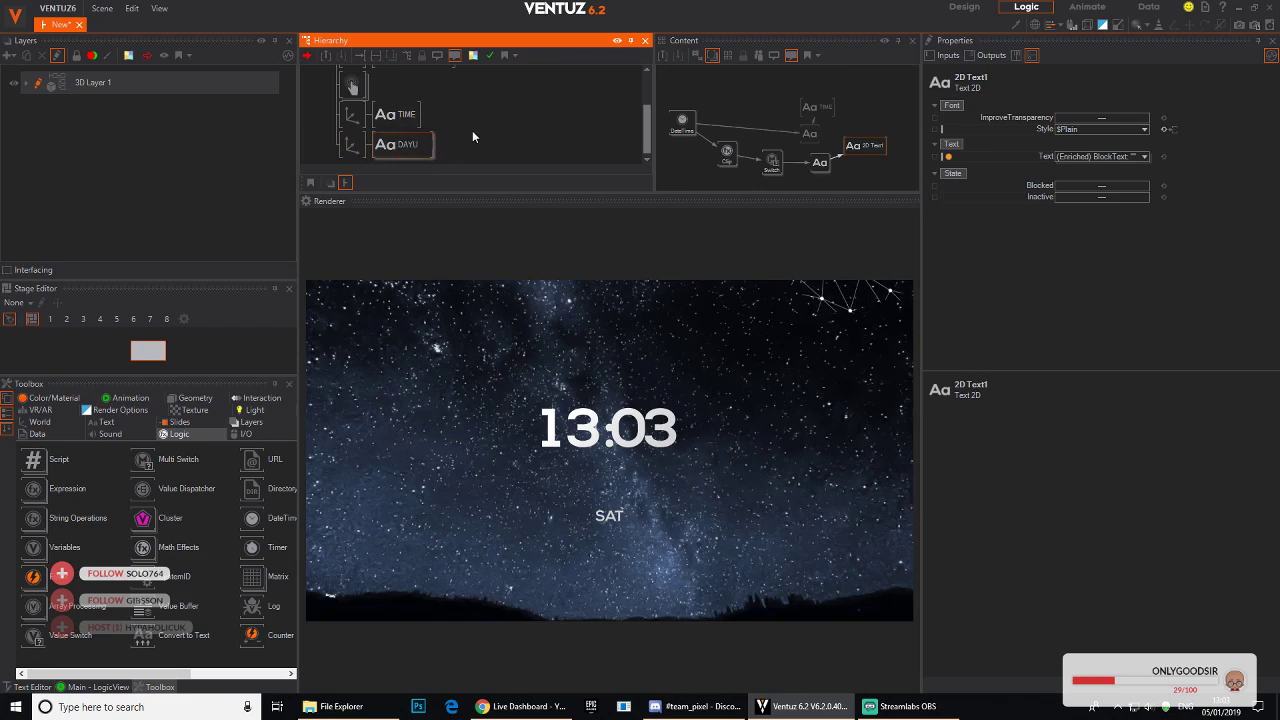
pyautogui.press('Return')
# Step: Scale the DAY text's Axis to 3.08 overall and position it at Y -2.6 and Z -2.4, comparing with the desktop wallpaper
pyautogui.click(352, 145)
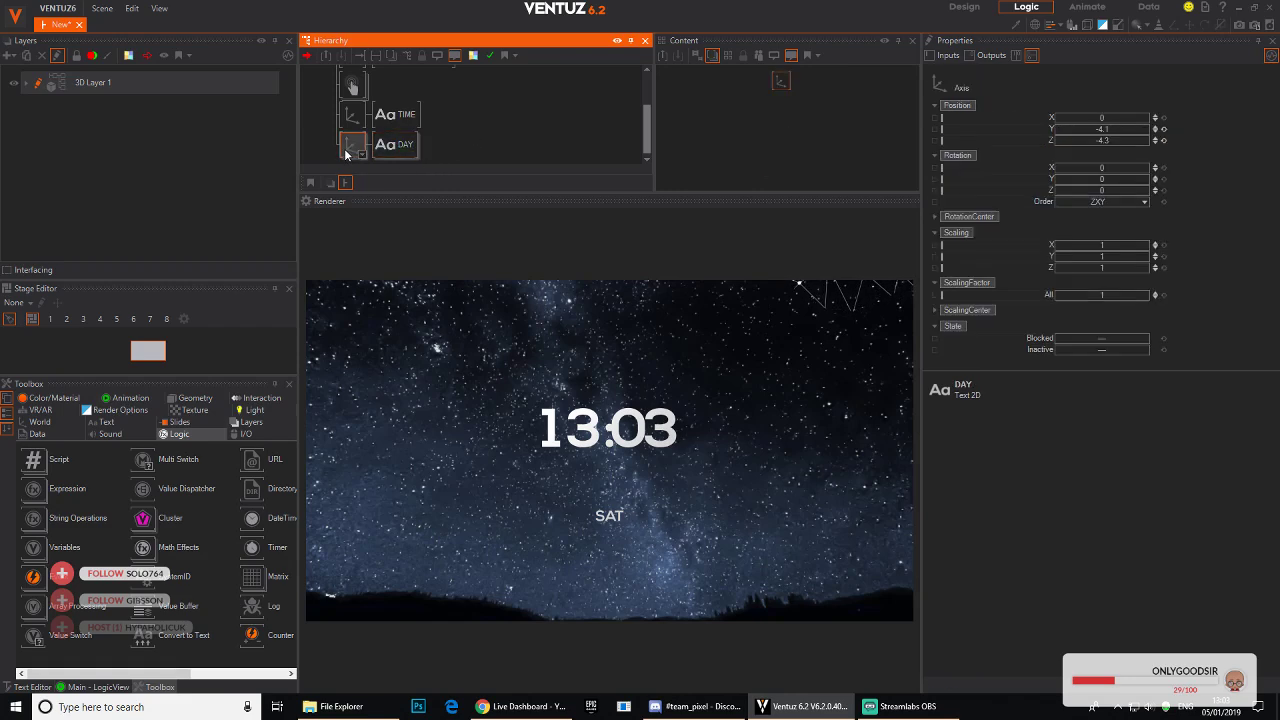
pyautogui.moveTo(1098, 295)
pyautogui.mouseDown()
pyautogui.moveTo(1130, 295)
pyautogui.moveTo(1100, 295)
pyautogui.mouseUp()
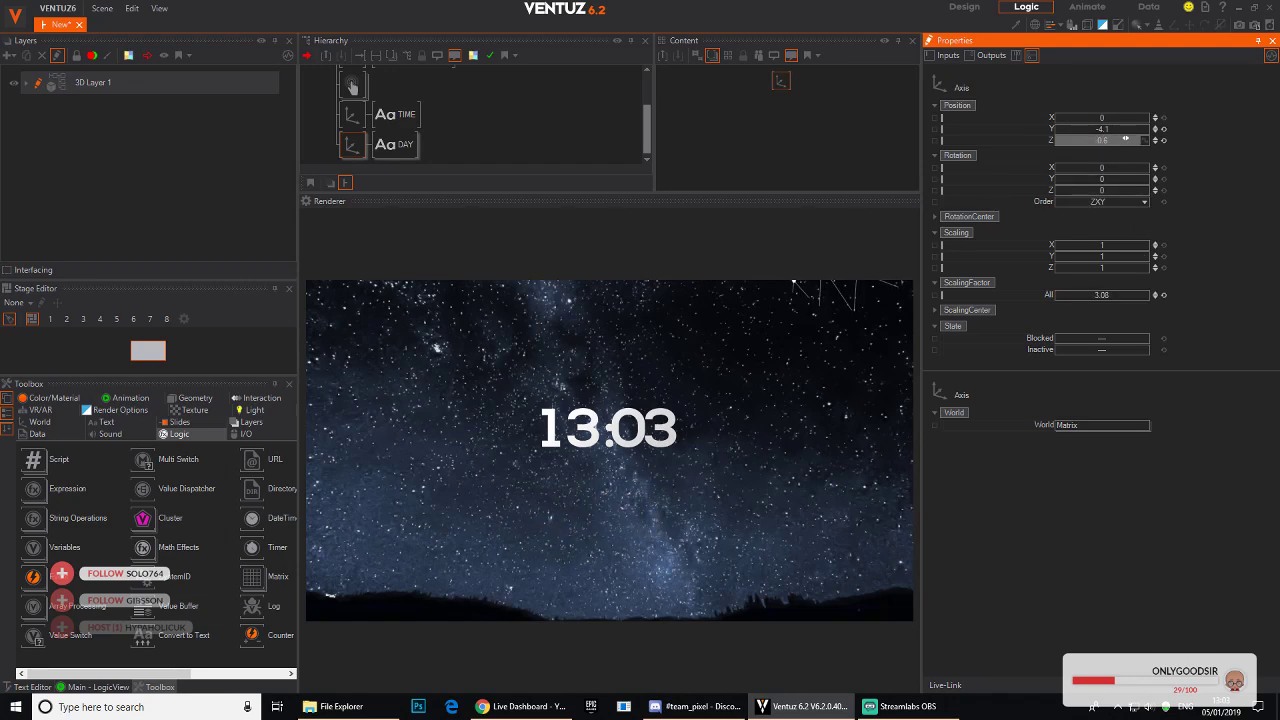
pyautogui.moveTo(1106, 130); pyautogui.dragTo(1114, 131)
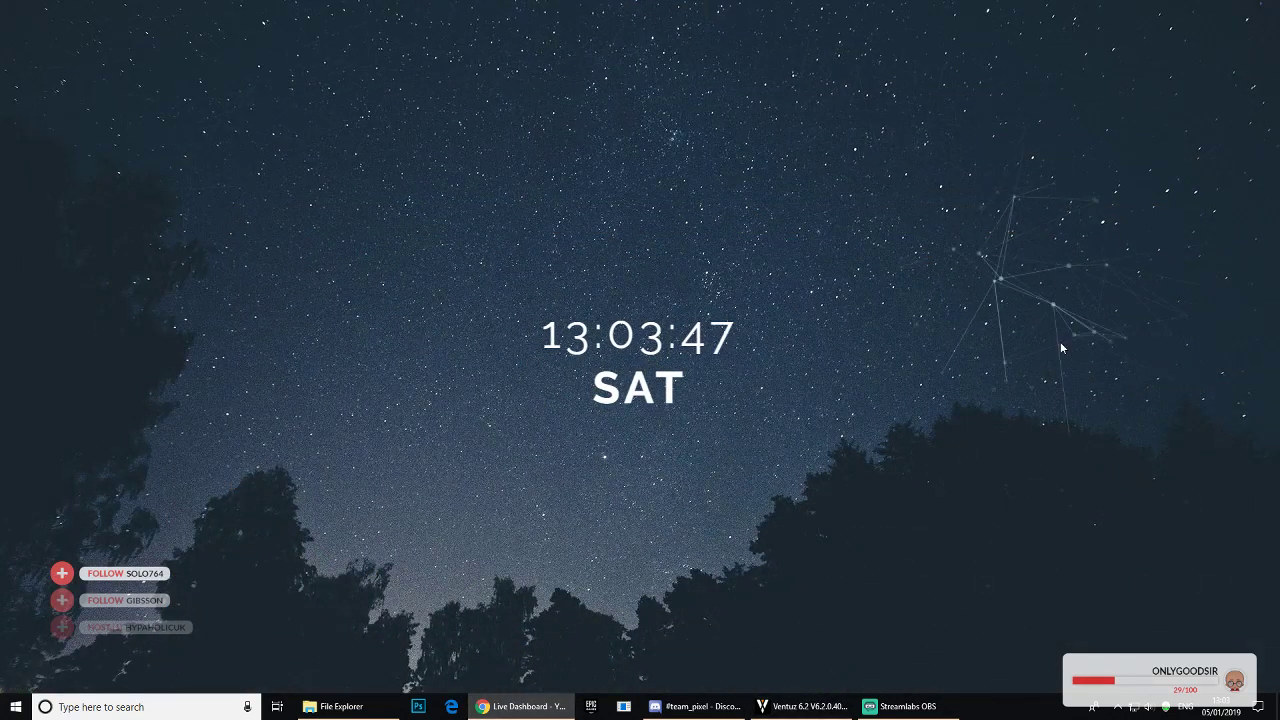
pyautogui.click(800, 706)
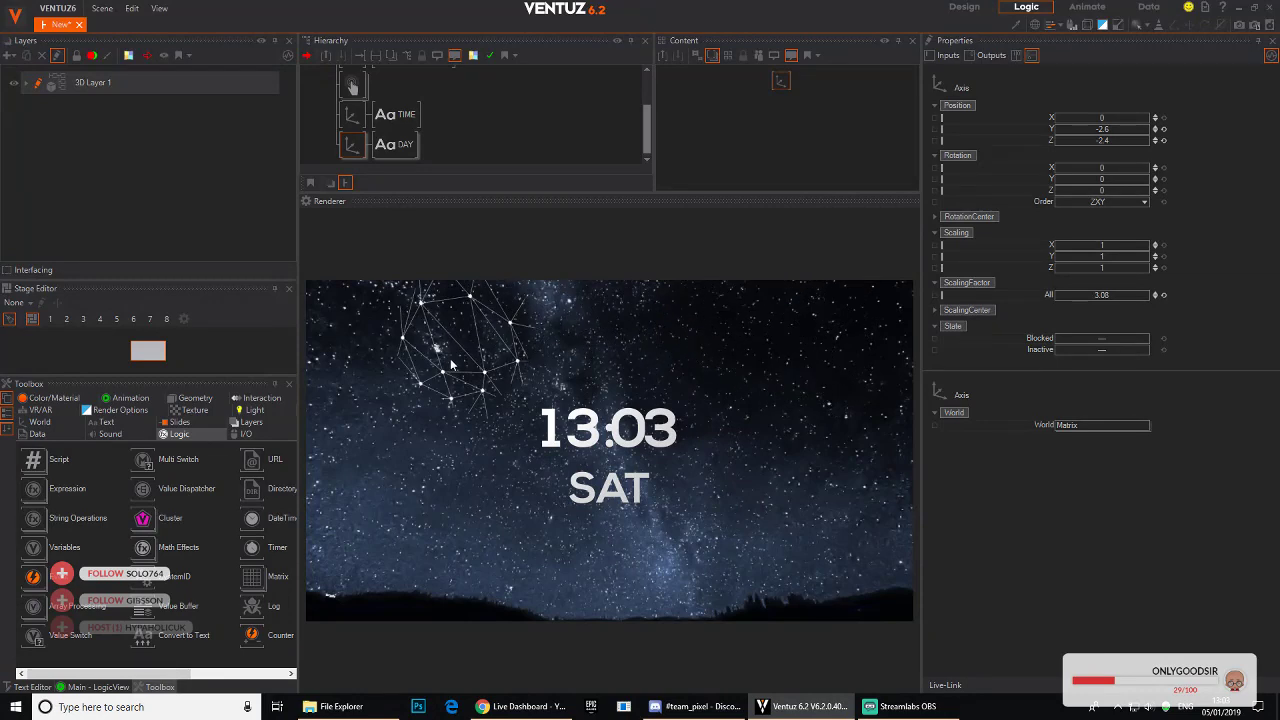
# Step: Set the BaseColor of the Particle System's Nexus edge material to light blue 147, 221, 254
pyautogui.scroll(2, 395, 95)
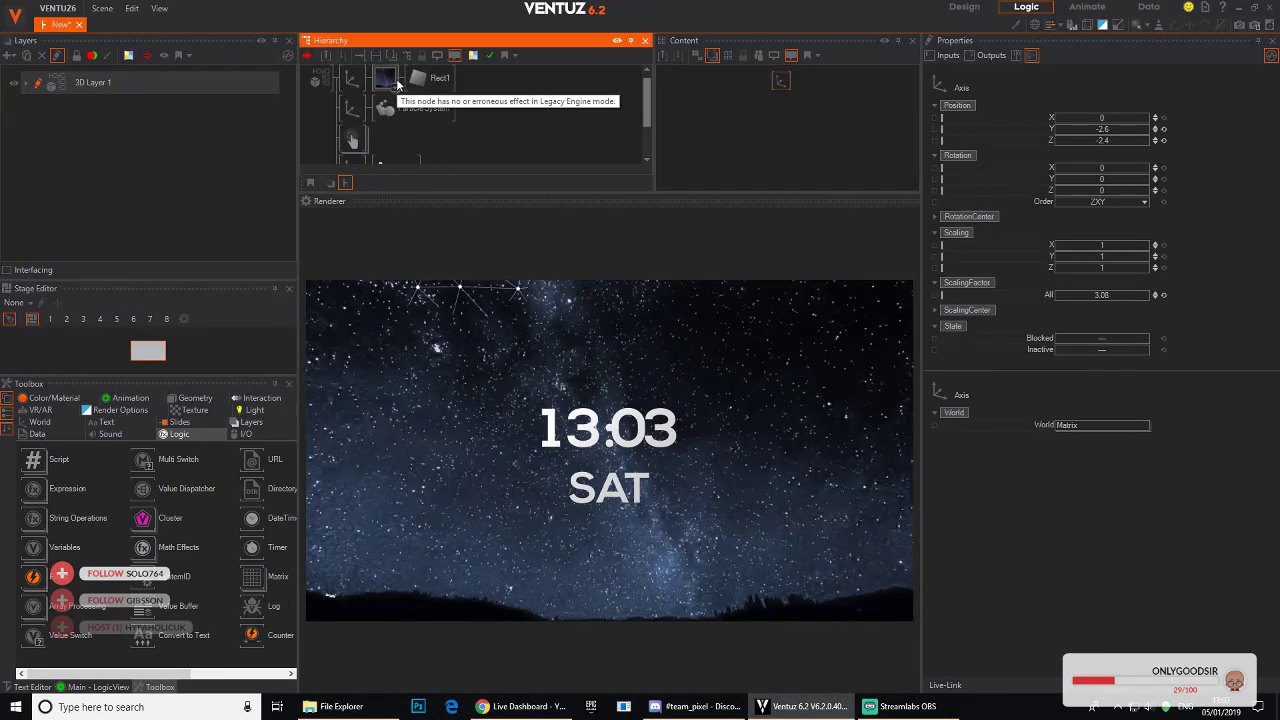
pyautogui.scroll(1, 399, 134)
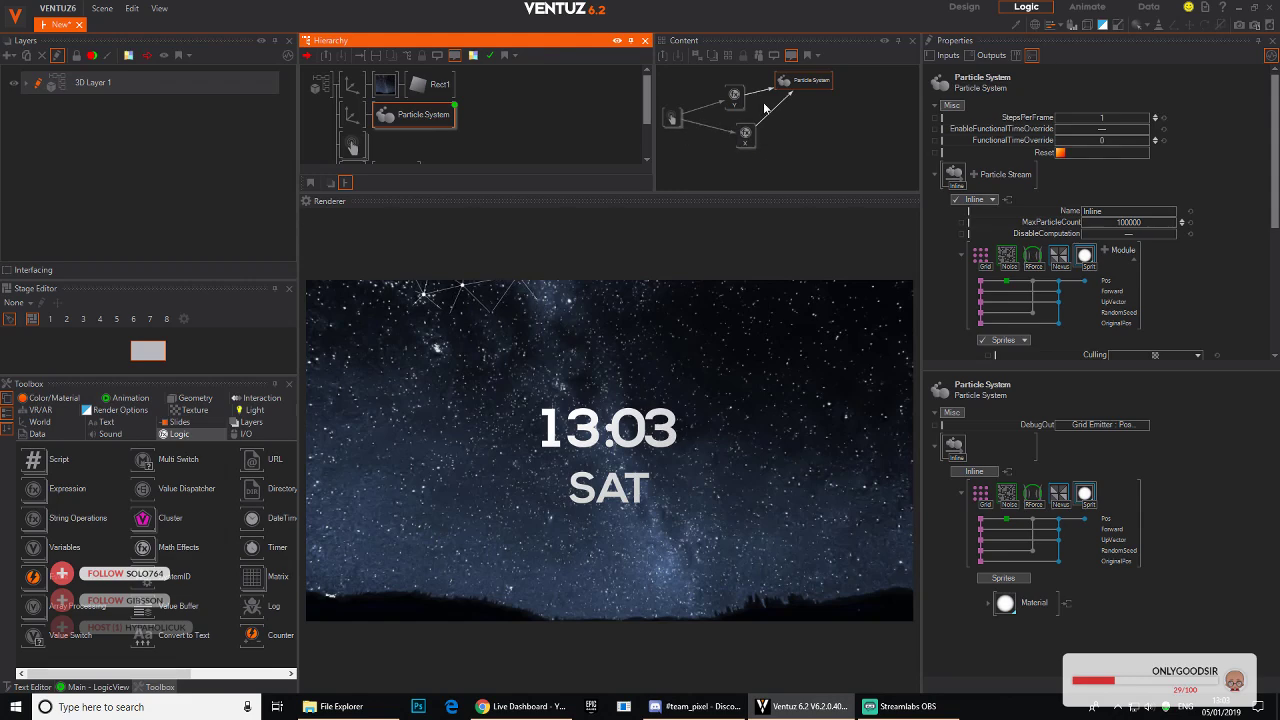
pyautogui.scroll(-3, 1054, 160)
pyautogui.click(1054, 148)
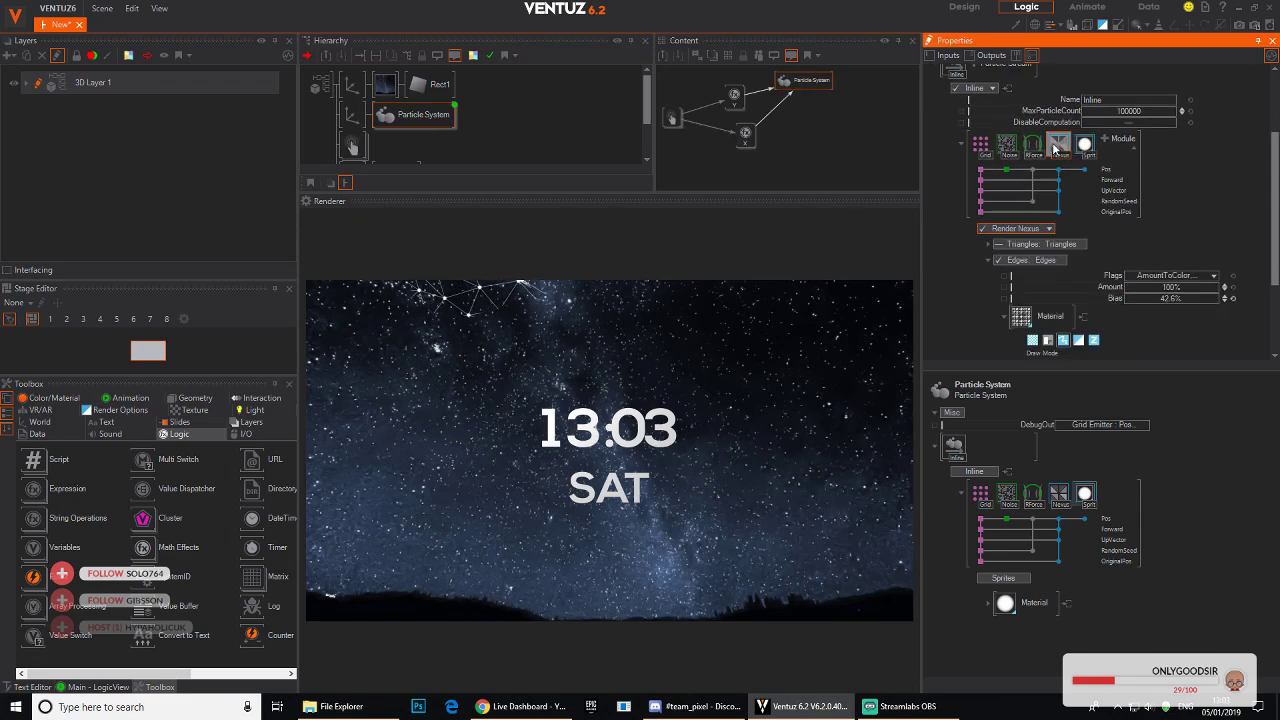
pyautogui.scroll(-3, 1040, 220)
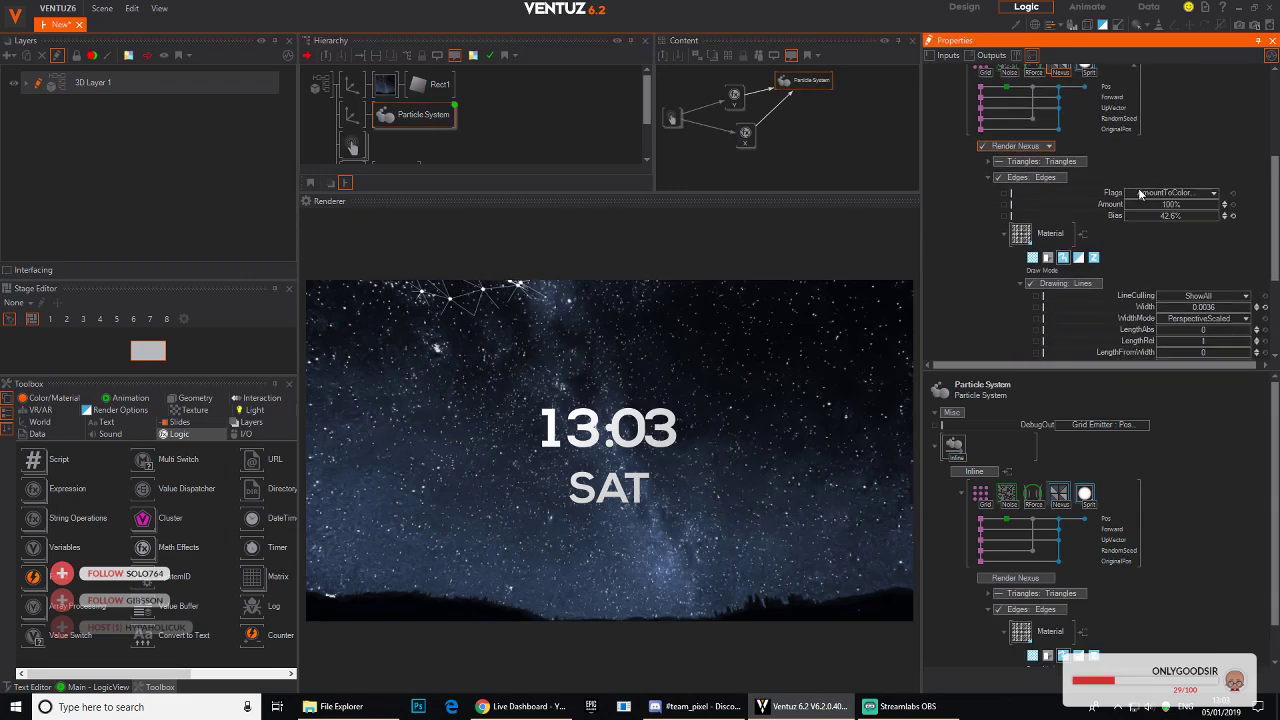
pyautogui.click(1032, 251)
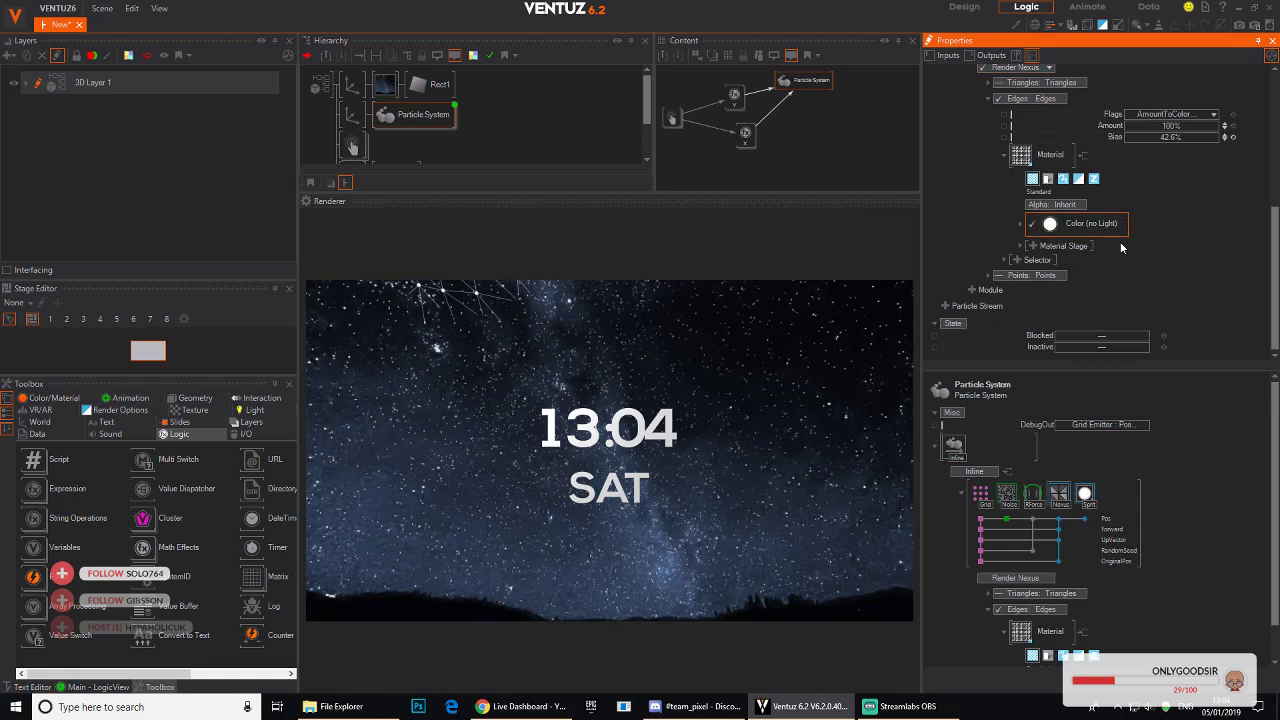
pyautogui.click(1030, 224)
pyautogui.click(1247, 248)
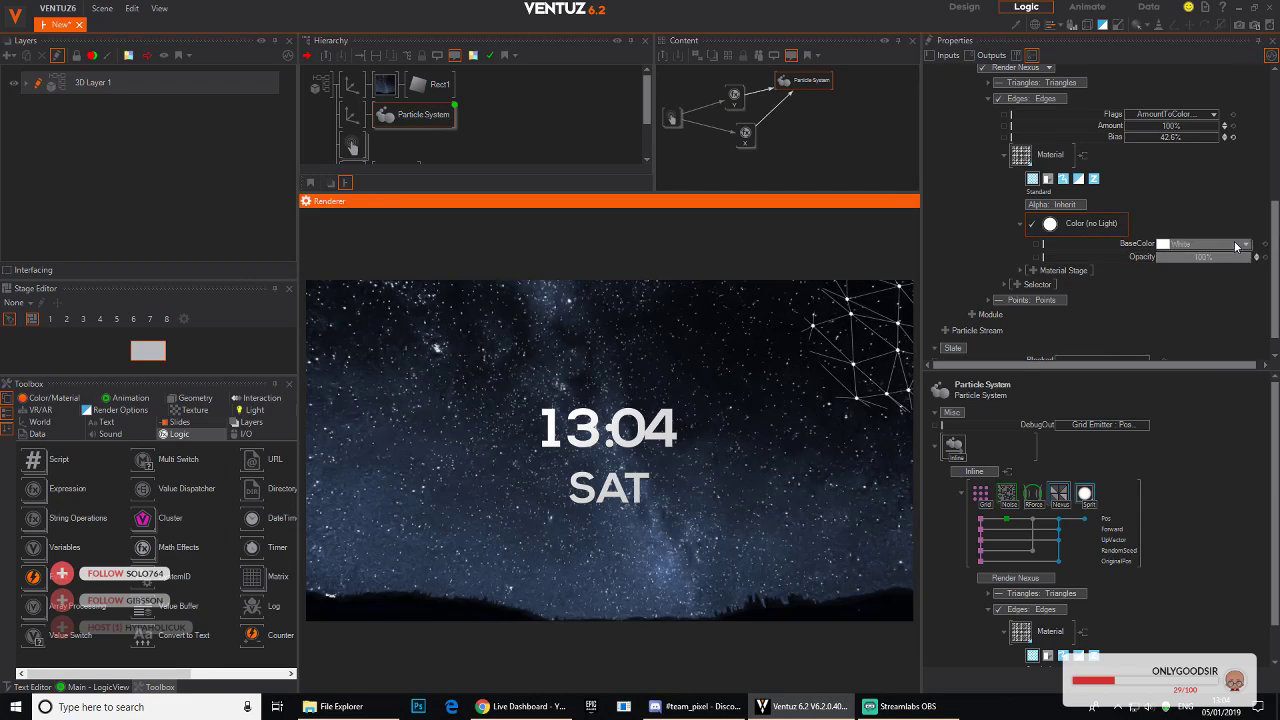
pyautogui.click(1240, 245)
pyautogui.click(1246, 287)
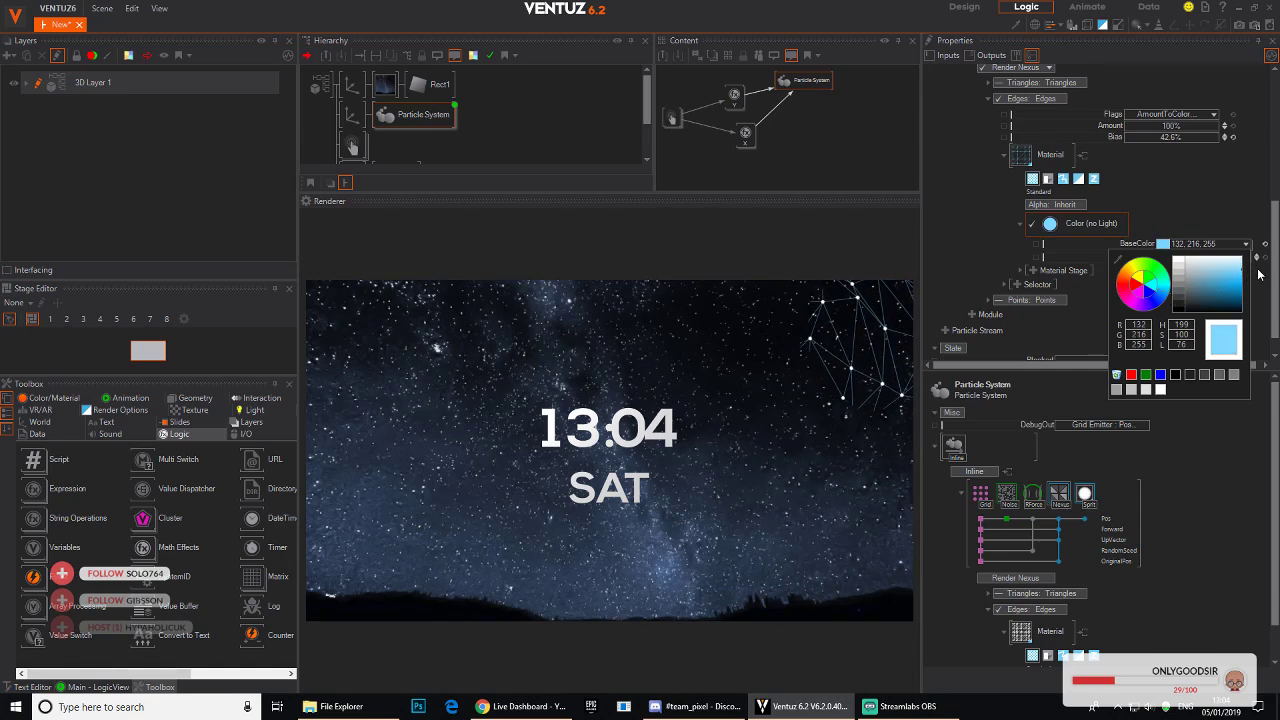
pyautogui.click(895, 311)
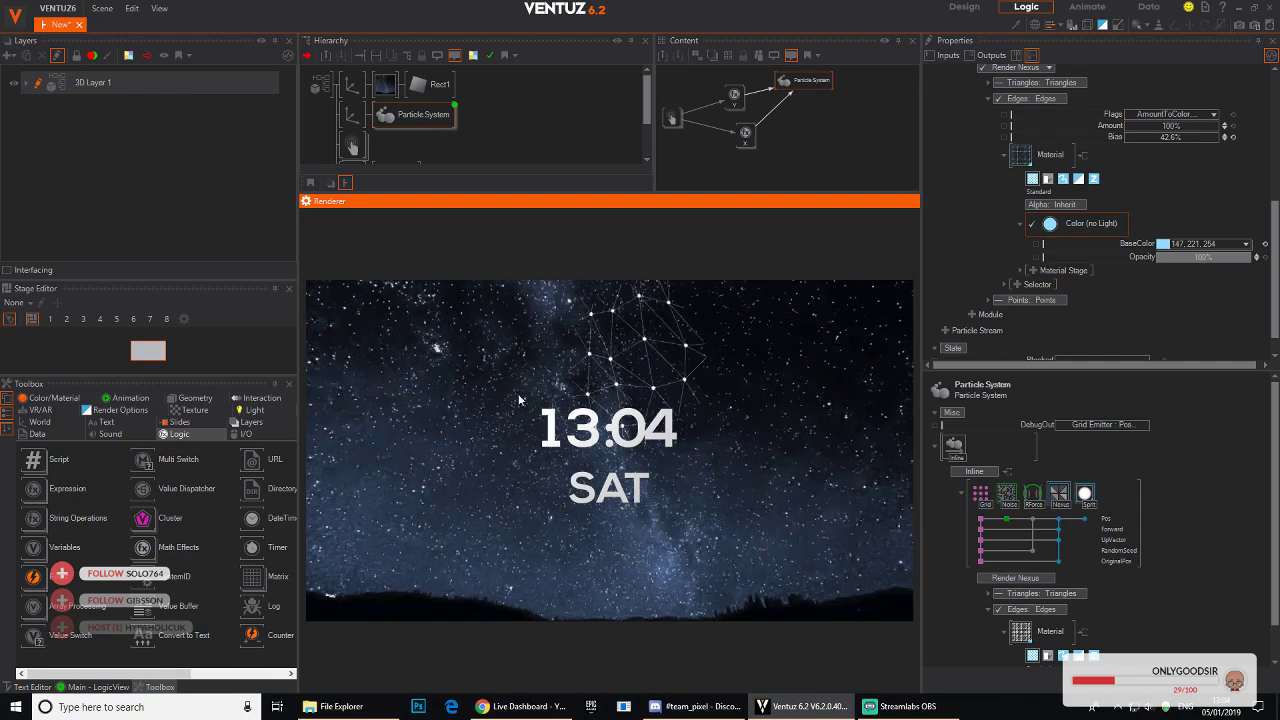
# Step: Block the night-sky background's Axis to inspect the whole particle mesh, and unblock it again
pyautogui.click(346, 91)
pyautogui.press('b')
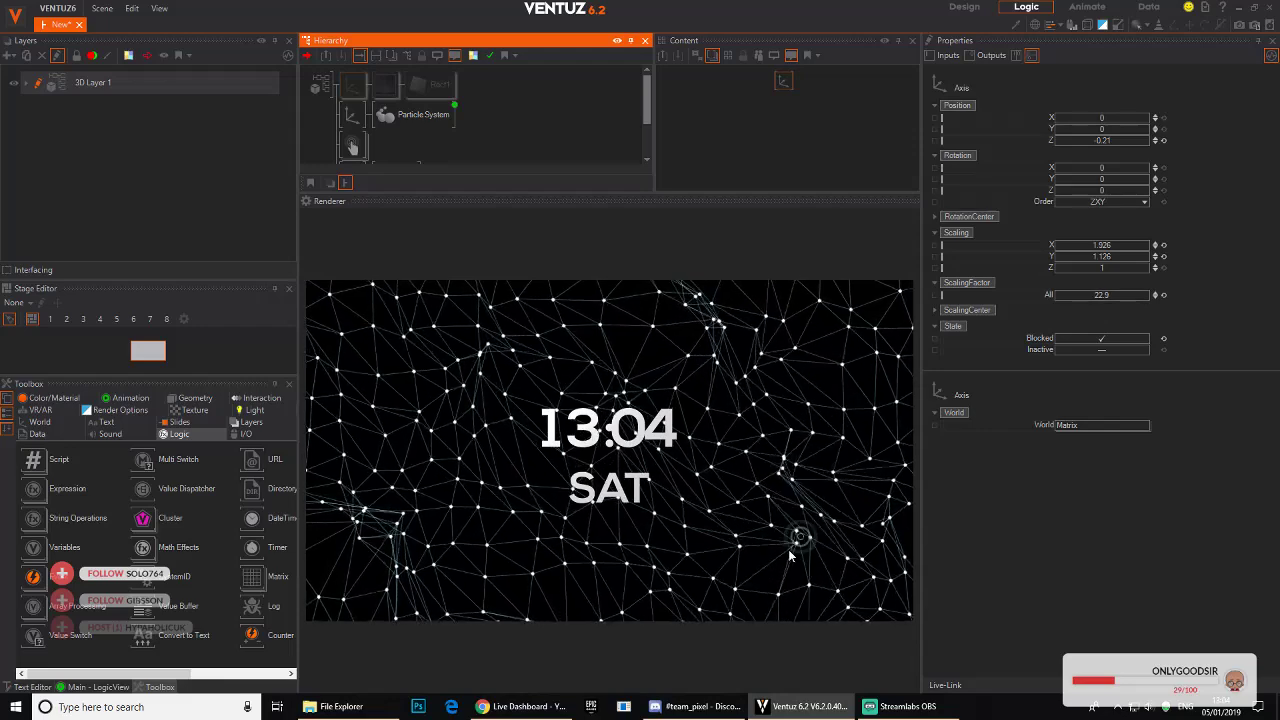
pyautogui.press('b')
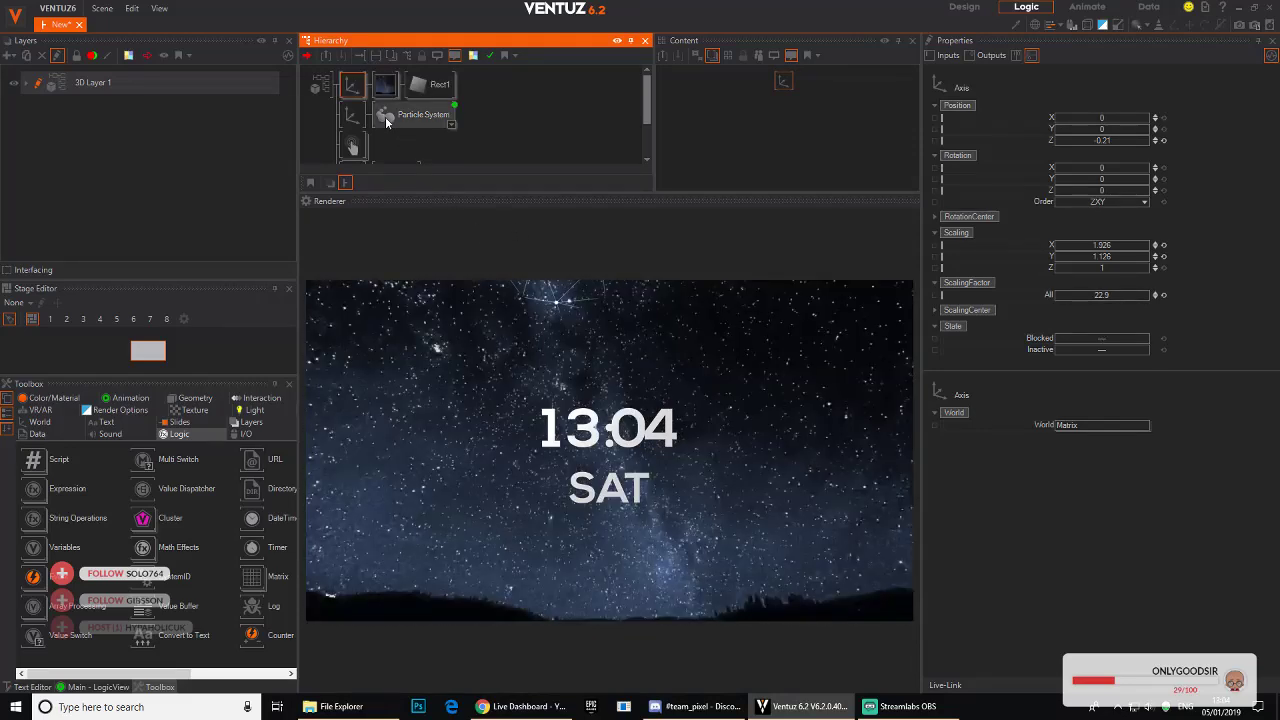
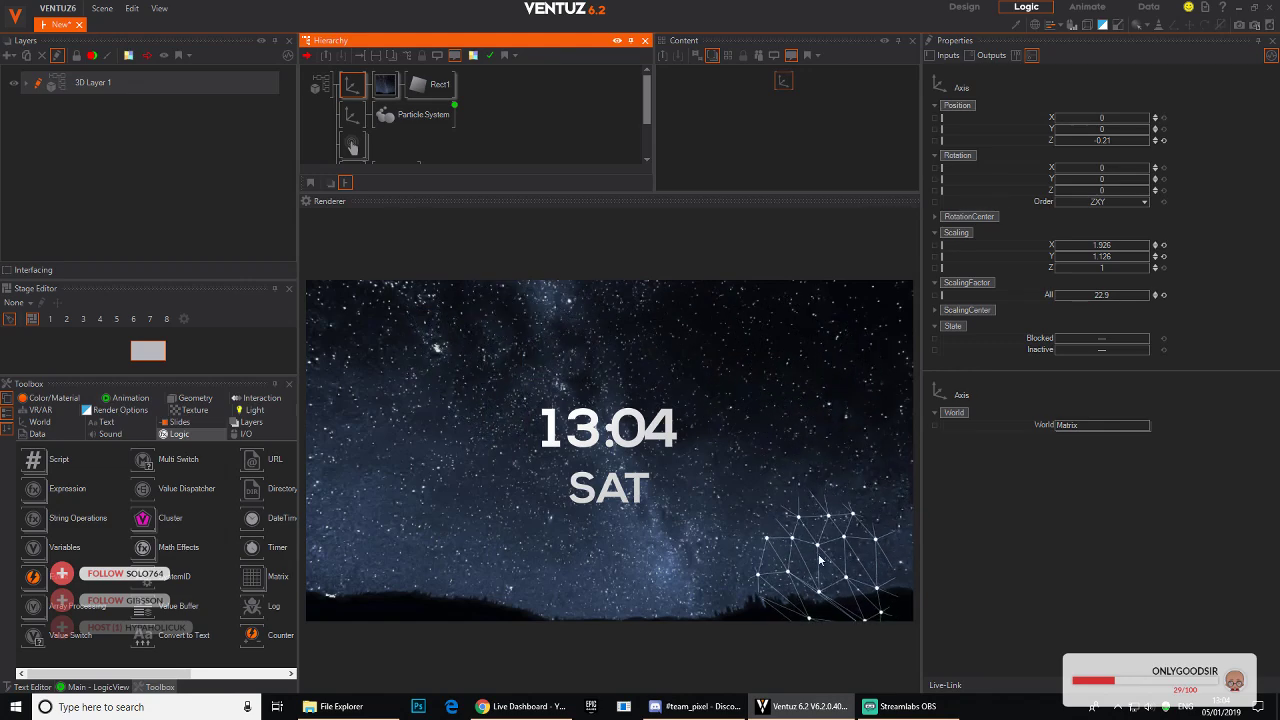
# Step: Inspect the Touch Ripples node's touch values while testing the particle mesh's response to touches across the rendered scene
pyautogui.click(371, 422)
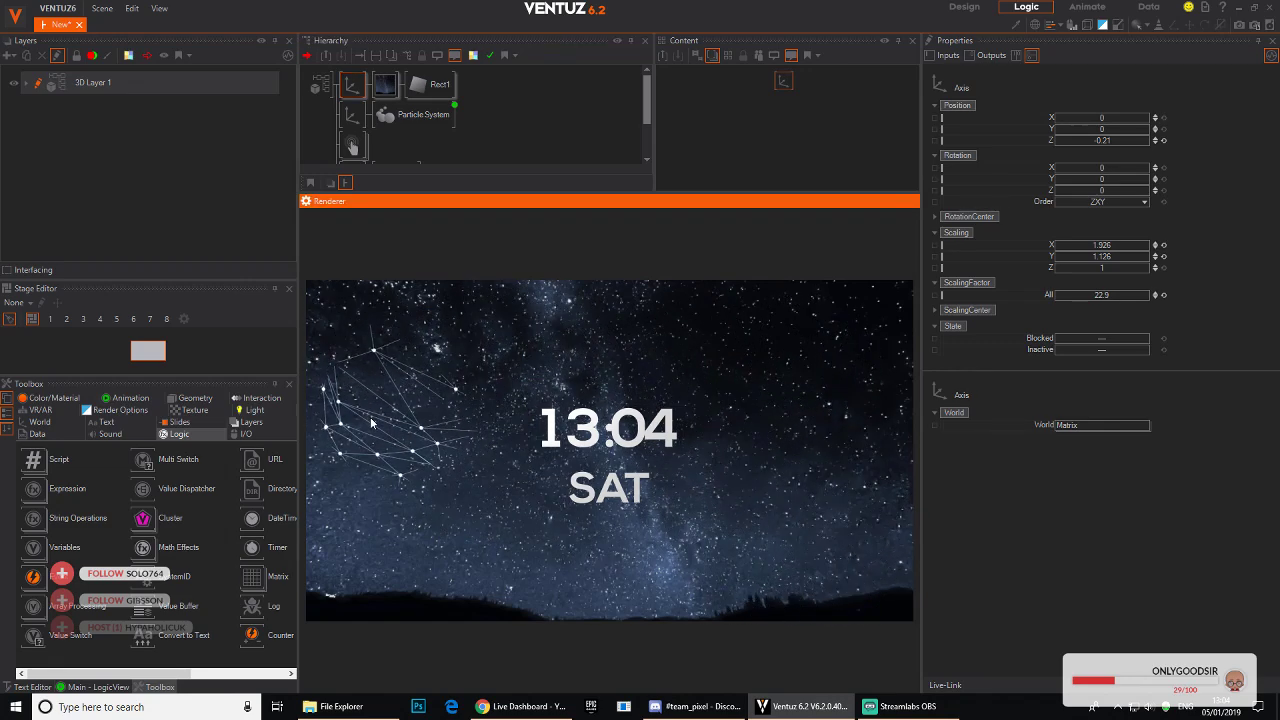
pyautogui.click(423, 114)
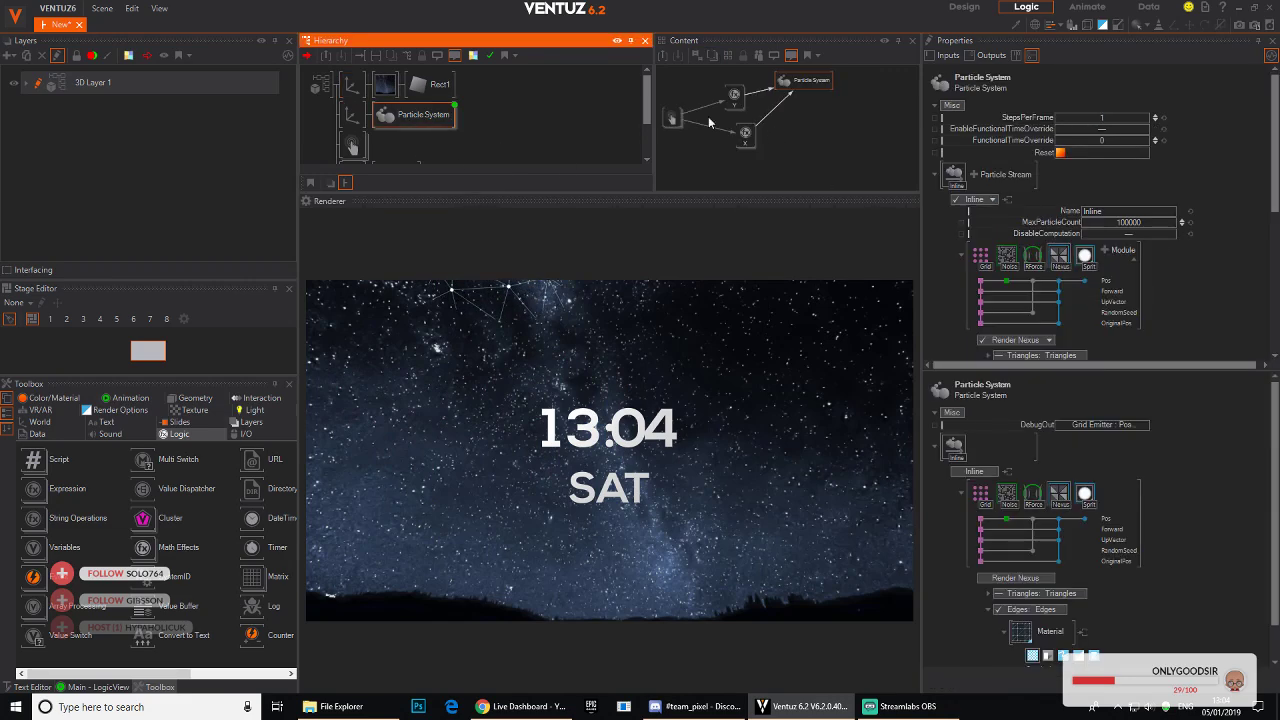
pyautogui.click(674, 118)
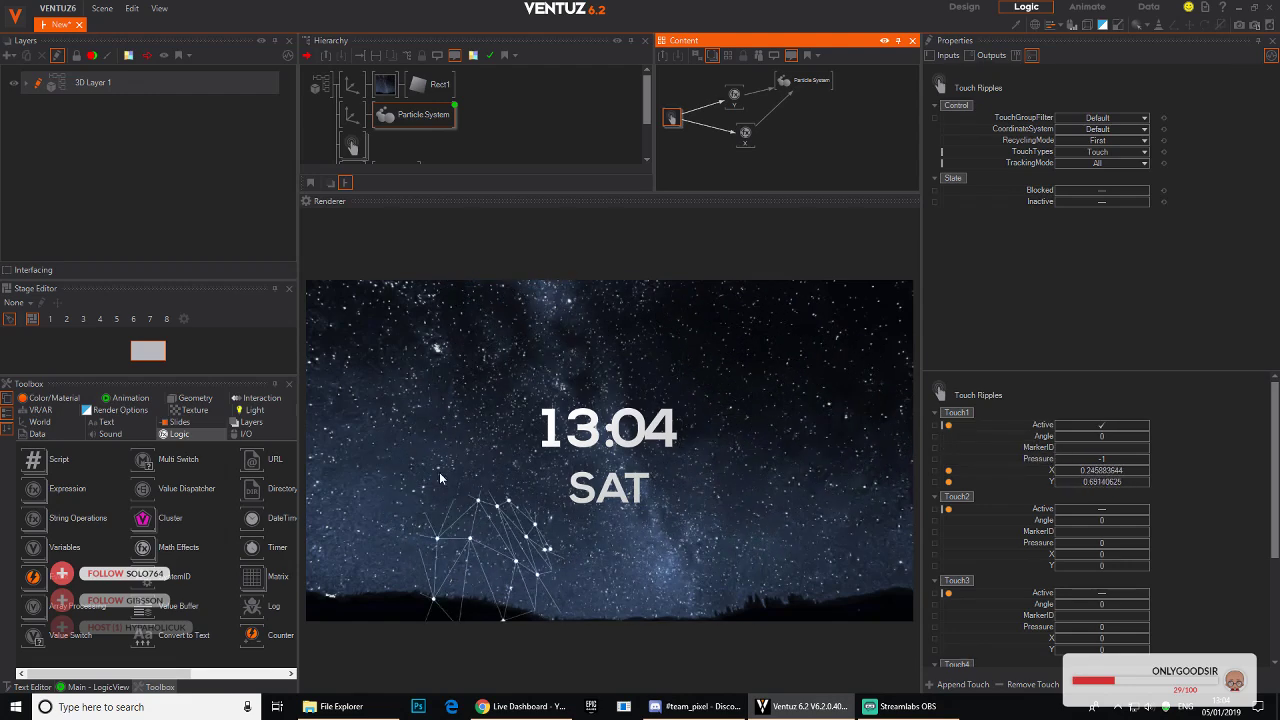
pyautogui.moveTo(440, 478); pyautogui.dragTo(383, 347)
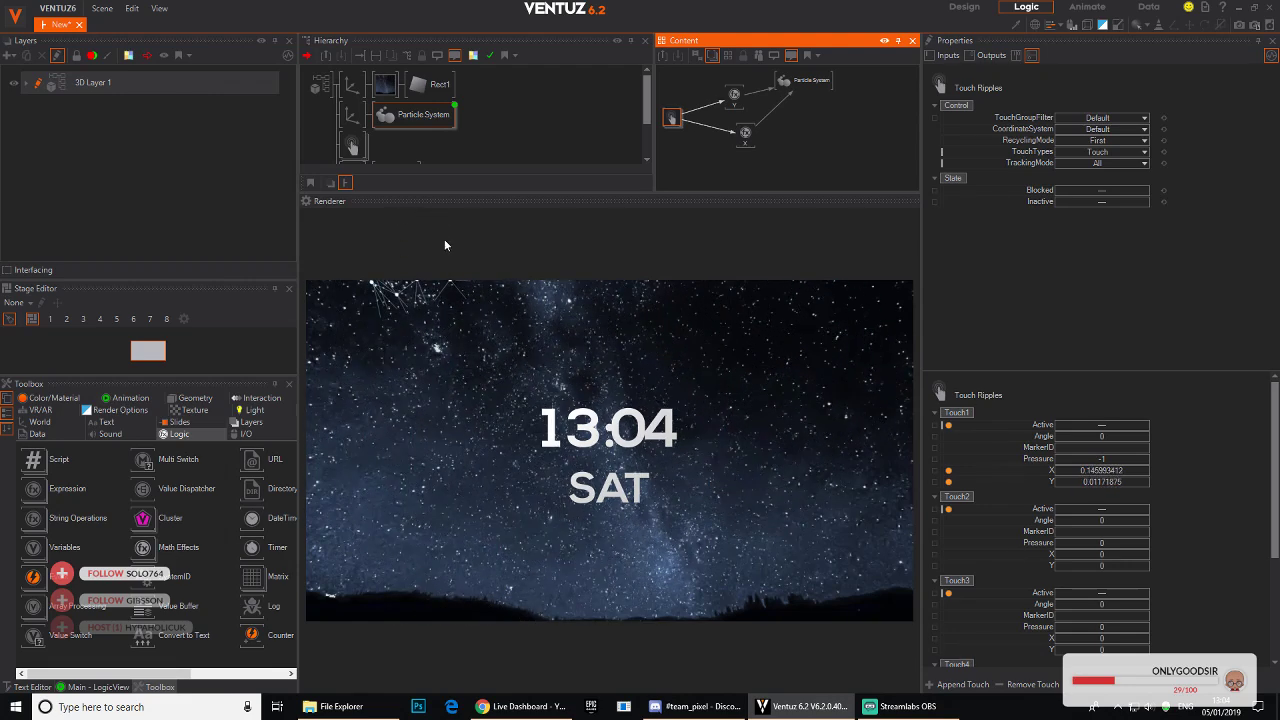
pyautogui.moveTo(445, 241); pyautogui.dragTo(906, 301)
pyautogui.moveTo(796, 350); pyautogui.dragTo(890, 446)
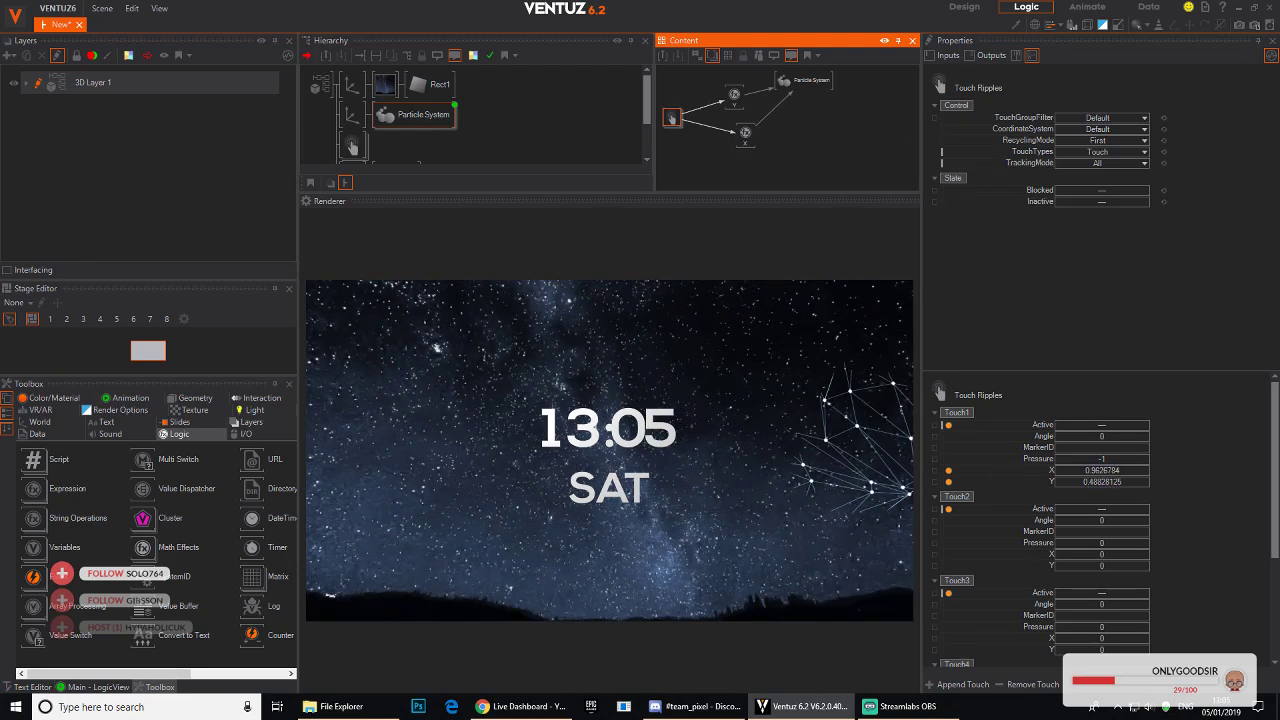
pyautogui.moveTo(512, 458); pyautogui.dragTo(480, 463)
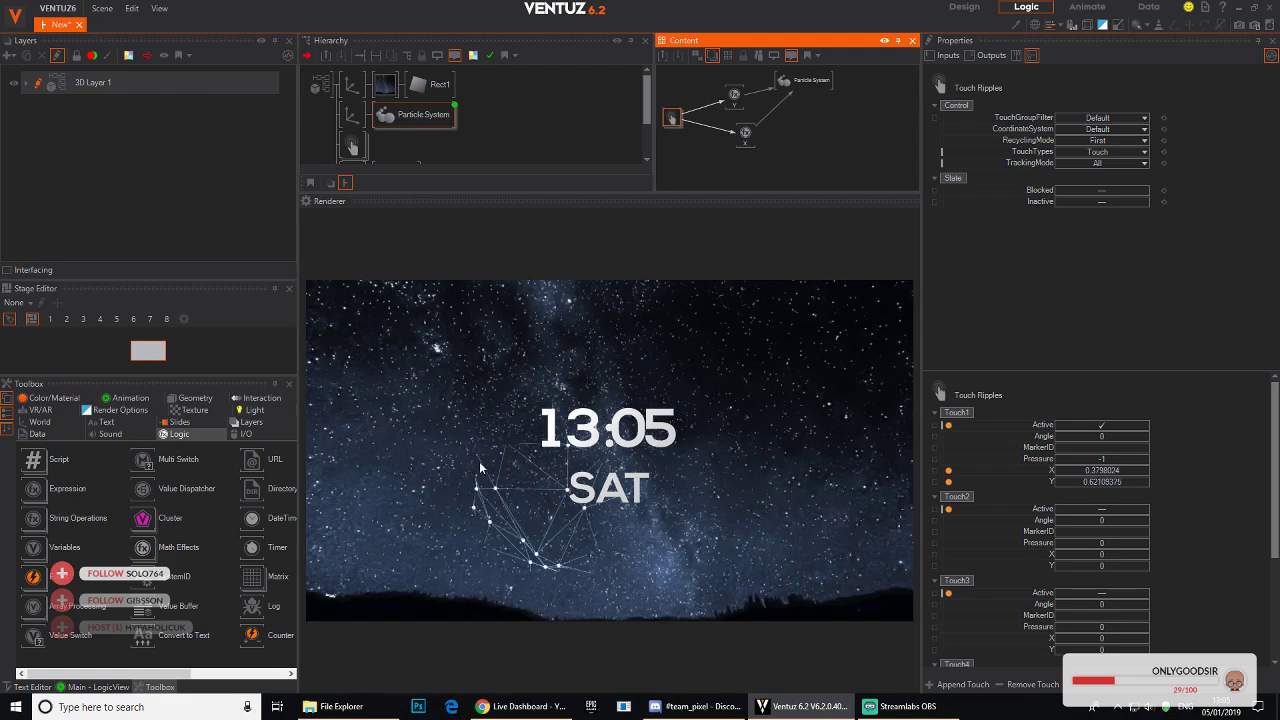
pyautogui.moveTo(615, 617); pyautogui.dragTo(1024, 76)
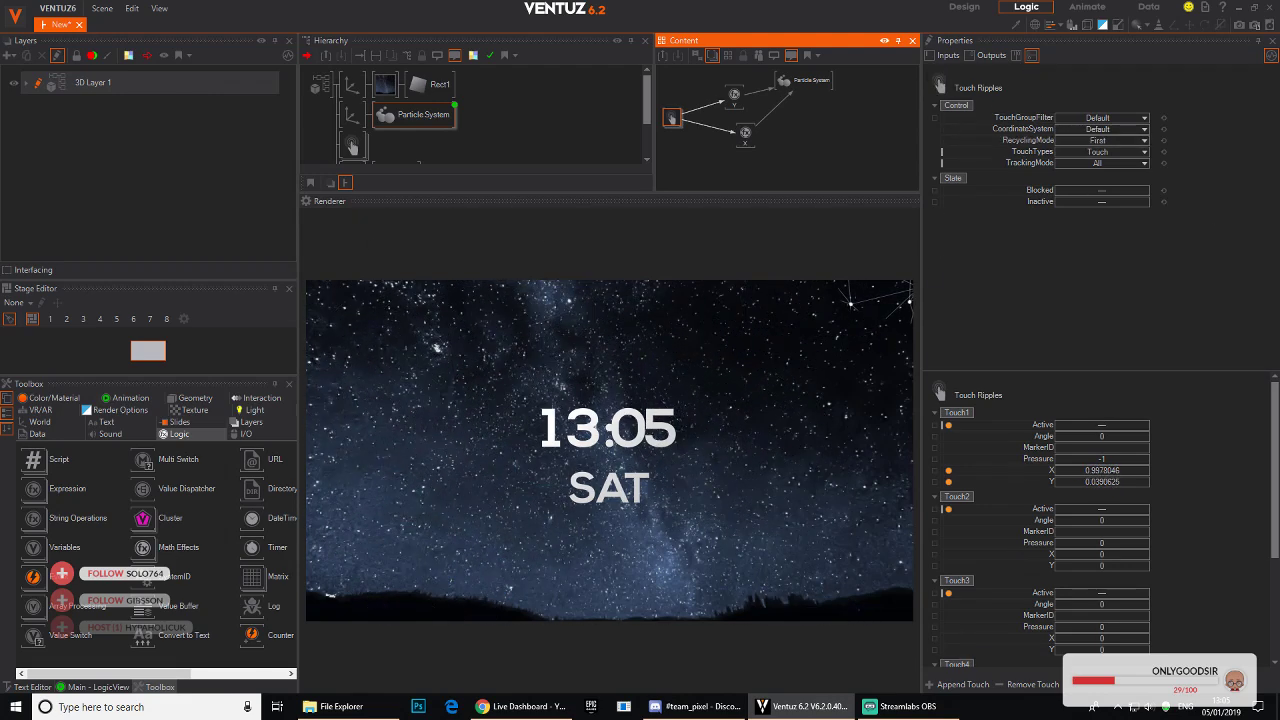
pyautogui.moveTo(740, 370); pyautogui.dragTo(858, 546)
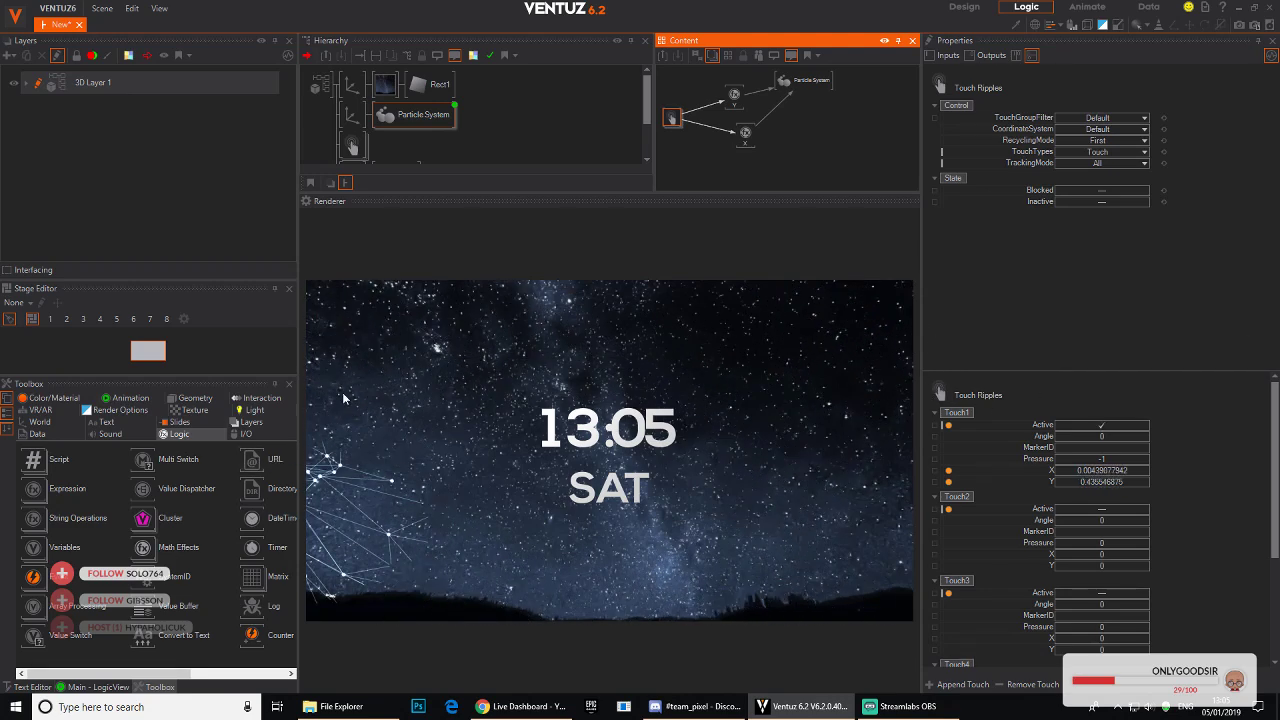
pyautogui.moveTo(343, 398); pyautogui.dragTo(1077, 341)
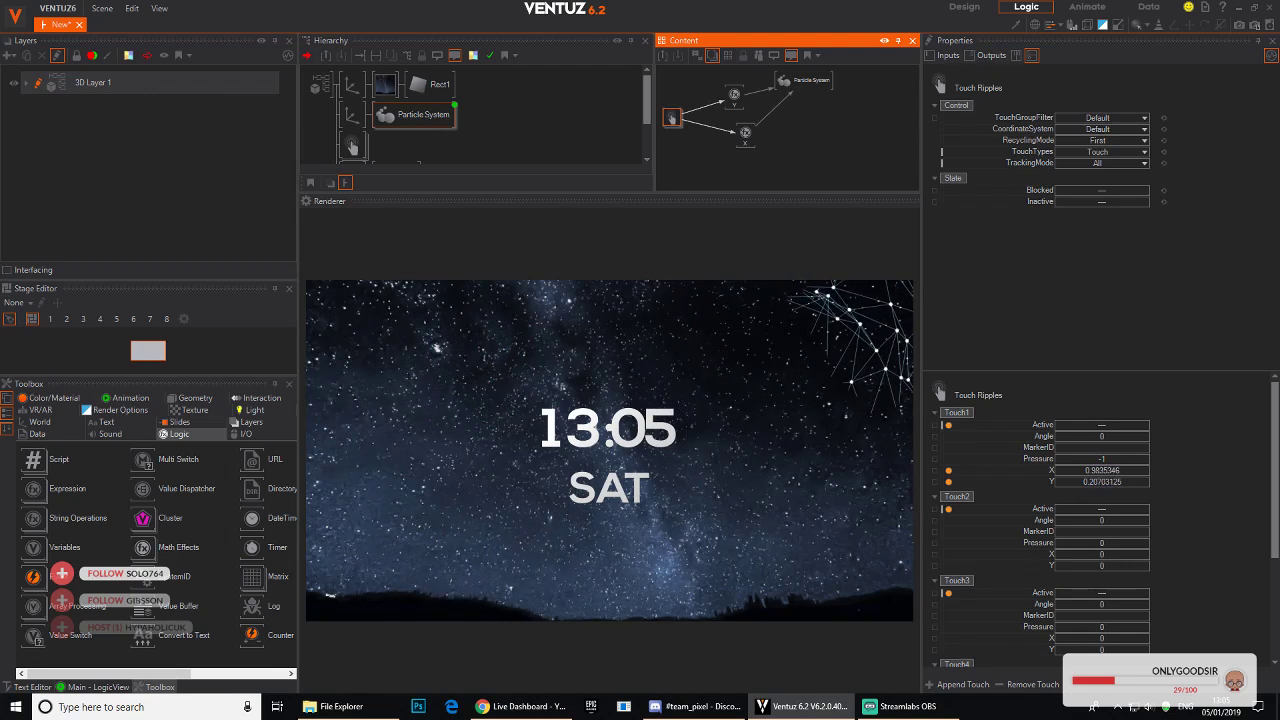